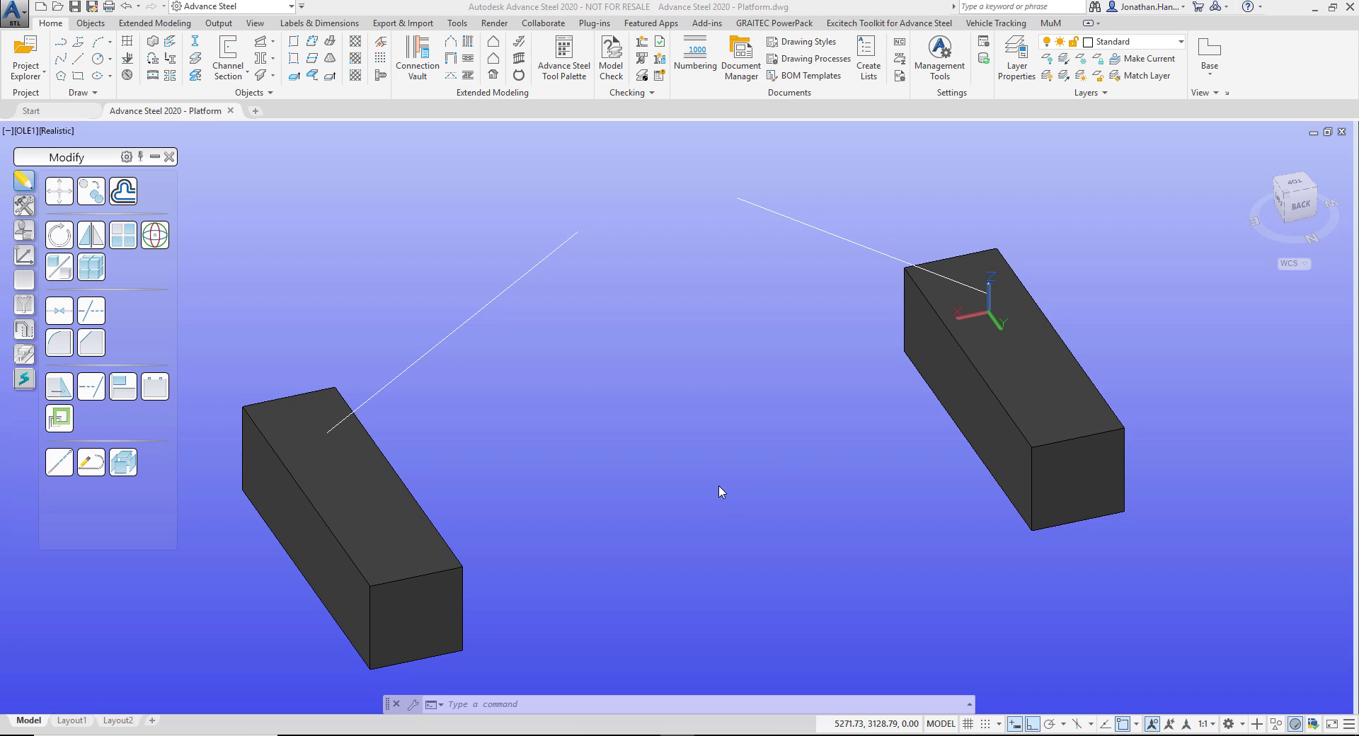
- Create a right-aligned stair by start and end point, from the lower to the upper end of the guide line without the UCS origin
{"action": "mouse_move", "coordinate": [375, 520]}
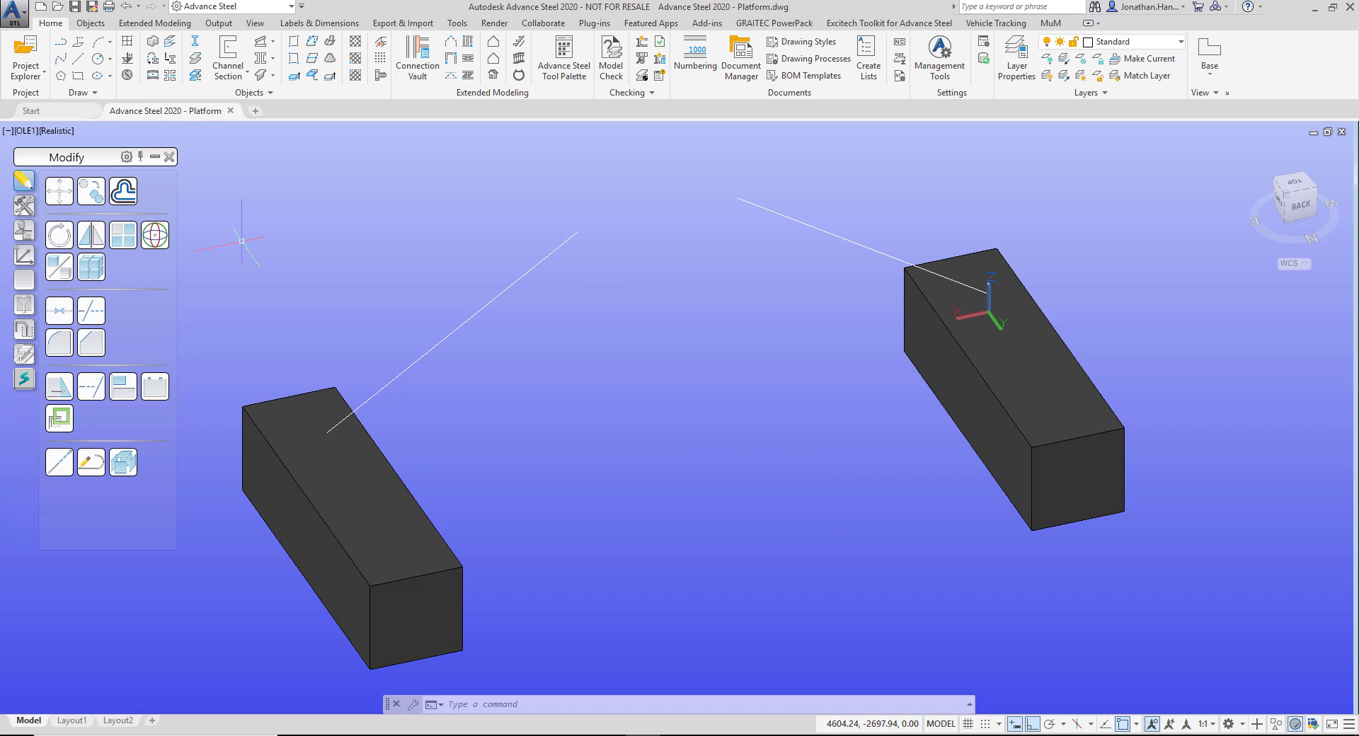
{"action": "left_click", "coordinate": [520, 47]}
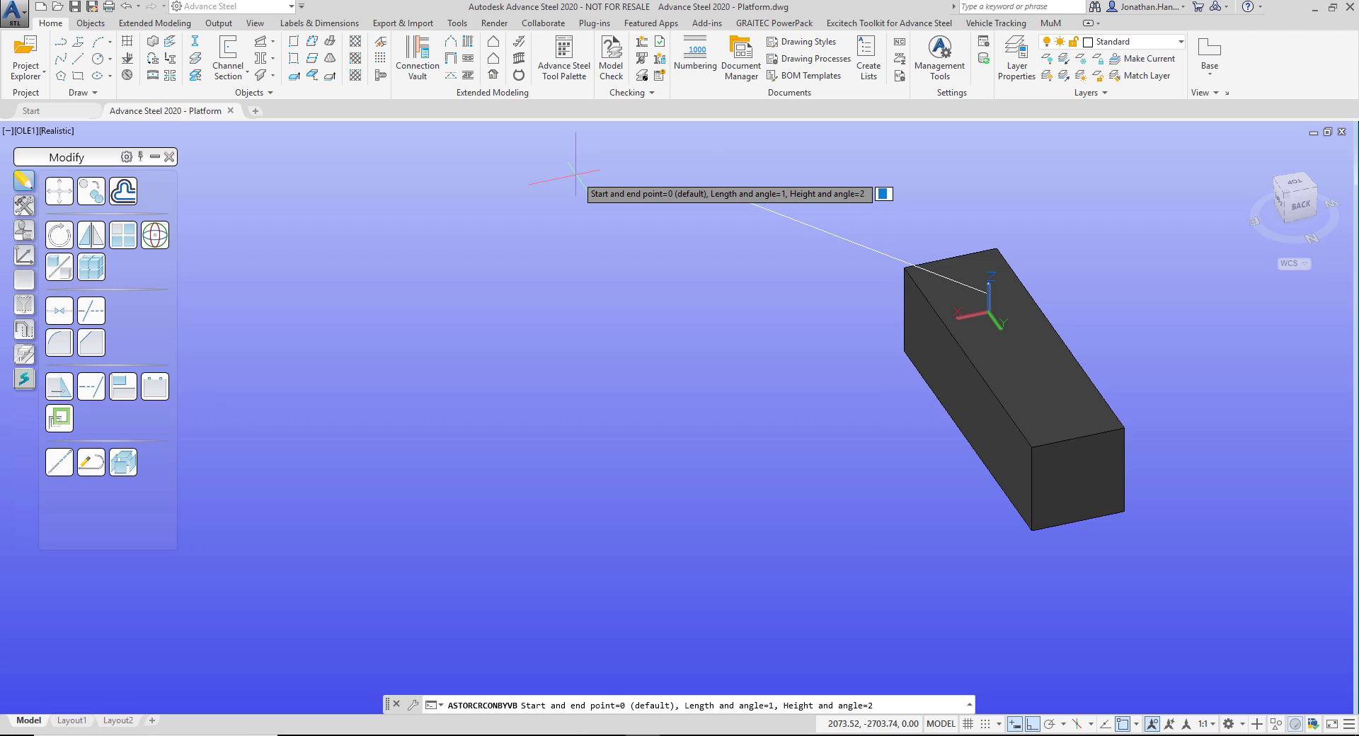
{"action": "key", "text": "Return"}
{"action": "scroll", "coordinate": [677, 261], "scroll_direction": "down", "scroll_amount": 8}
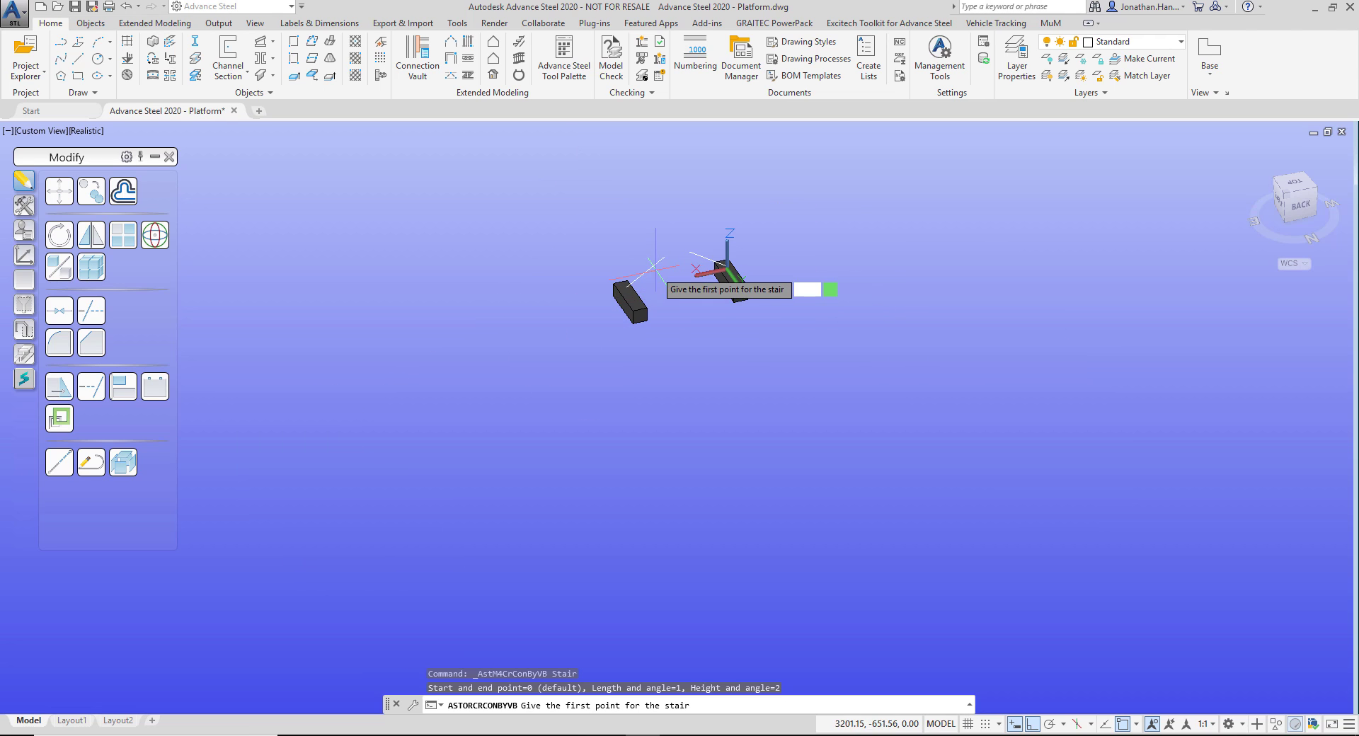
{"action": "scroll", "coordinate": [654, 269], "scroll_direction": "up", "scroll_amount": 7}
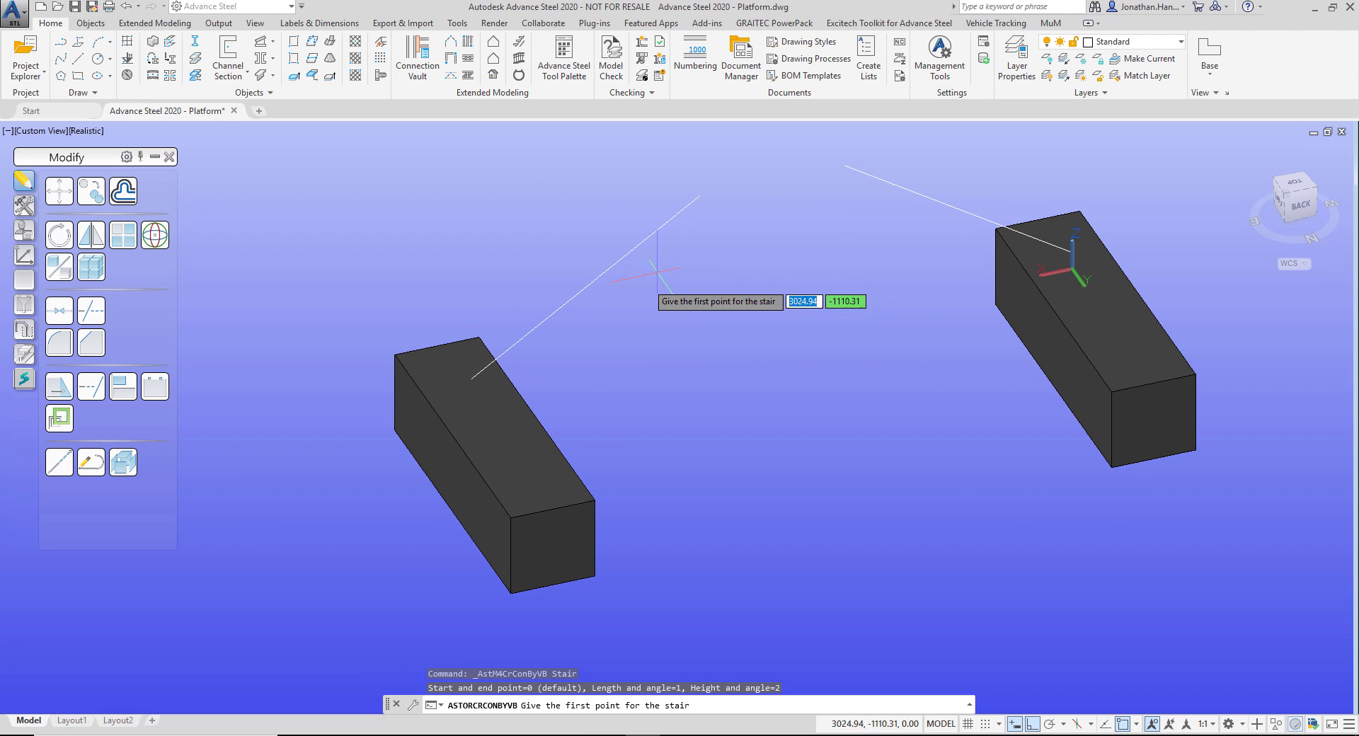
{"action": "left_click", "coordinate": [471, 379]}
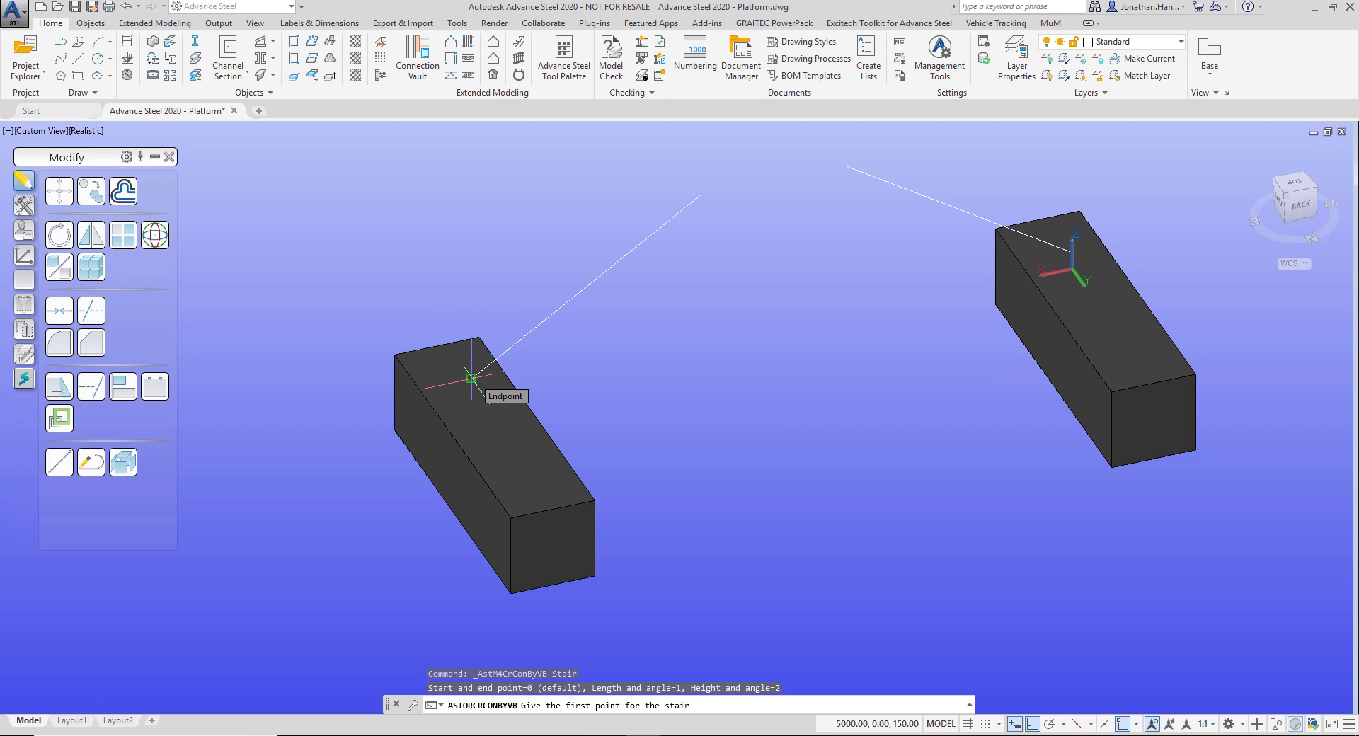
{"action": "left_click", "coordinate": [700, 196]}
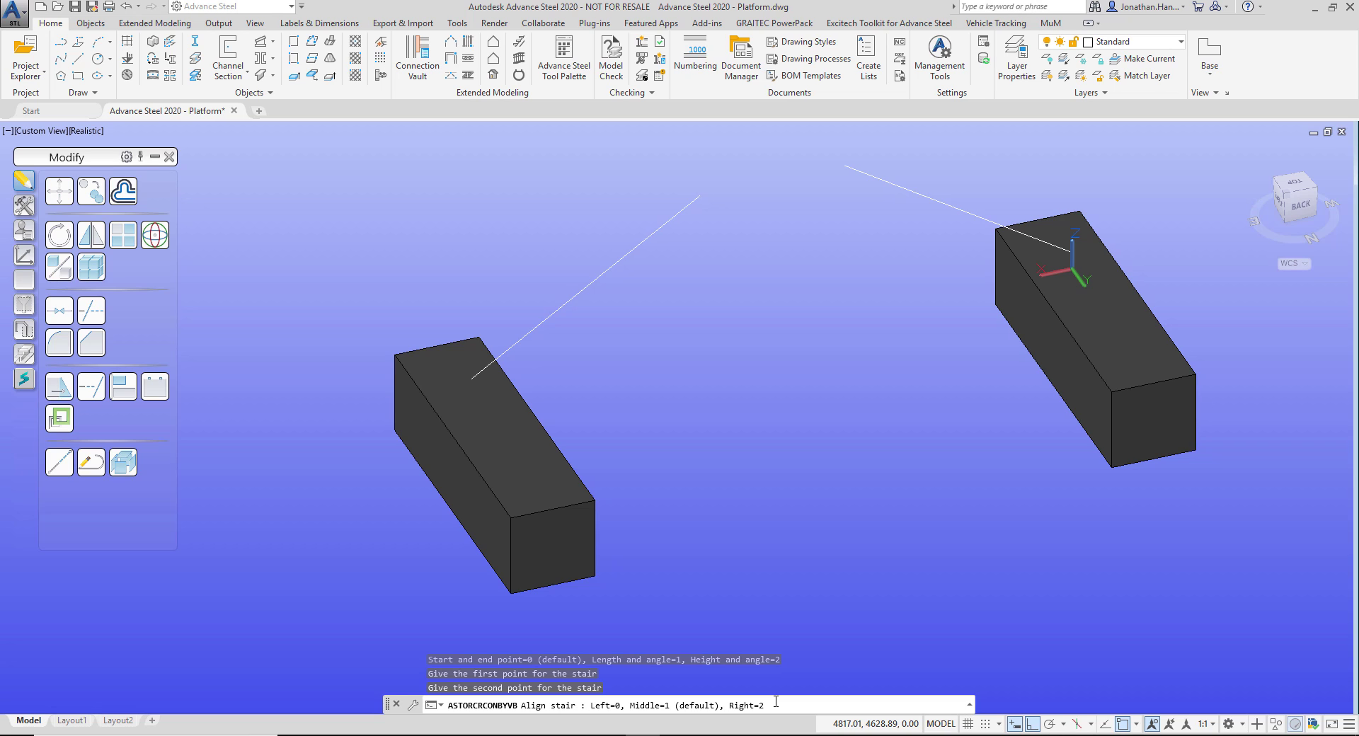
{"action": "type", "text": "2"}
{"action": "key", "text": "Return"}
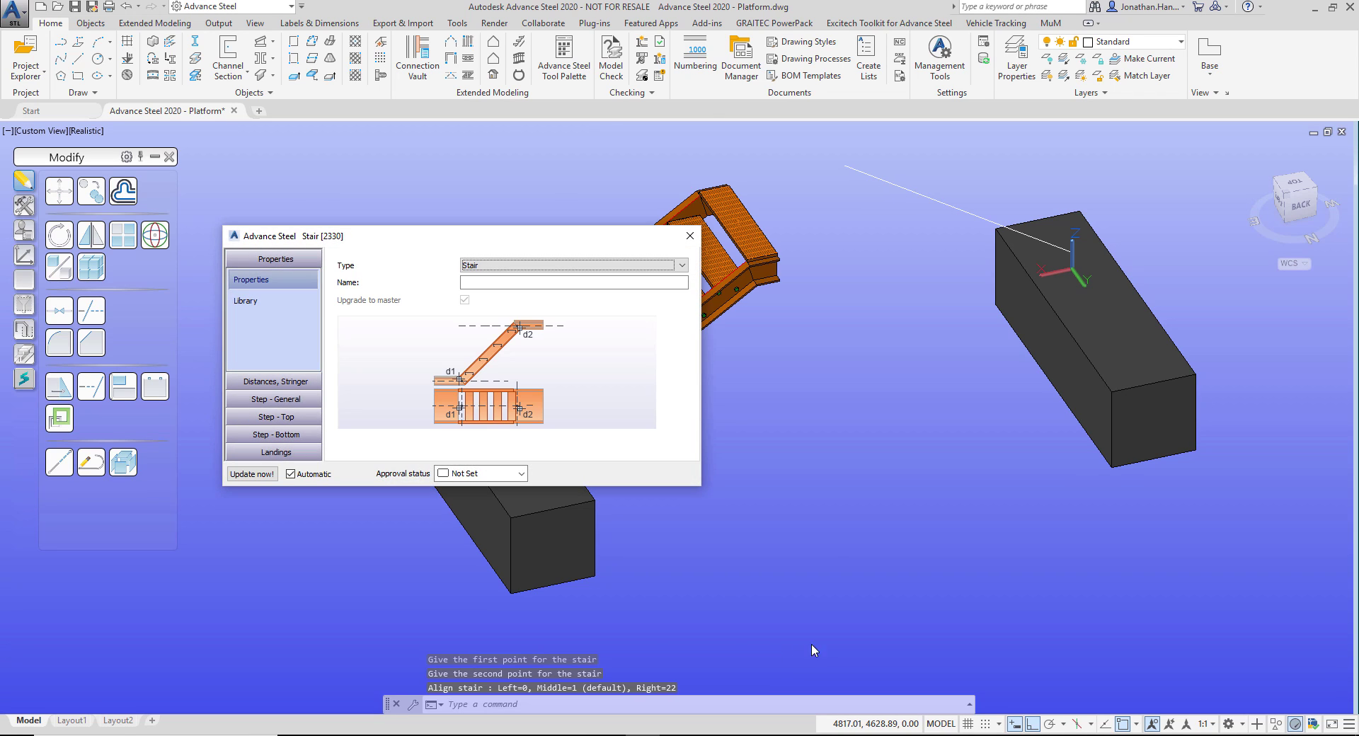
- Set the stair's front stringer profile size to PFC230x90x32
{"action": "left_click_drag", "start_coordinate": [605, 239], "coordinate": [1101, 314]}
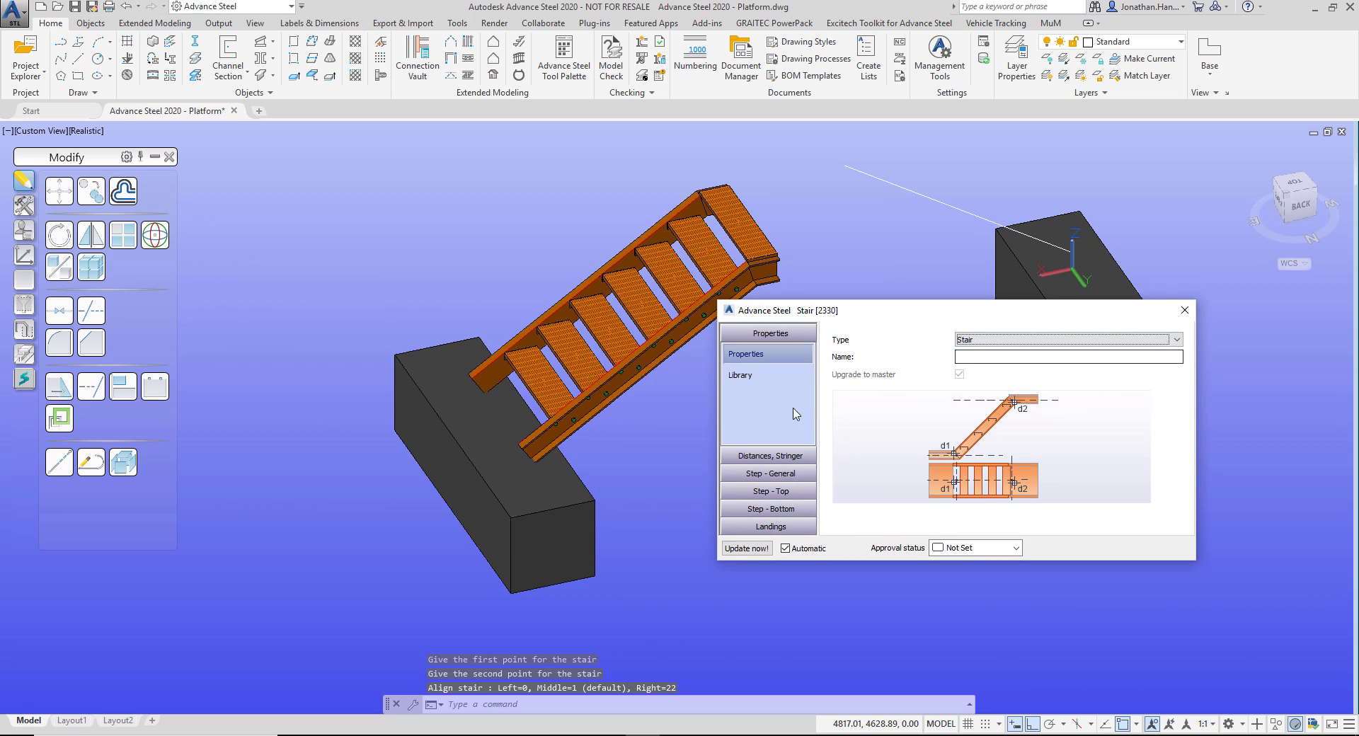
{"action": "scroll", "coordinate": [710, 406], "scroll_direction": "up", "scroll_amount": 5}
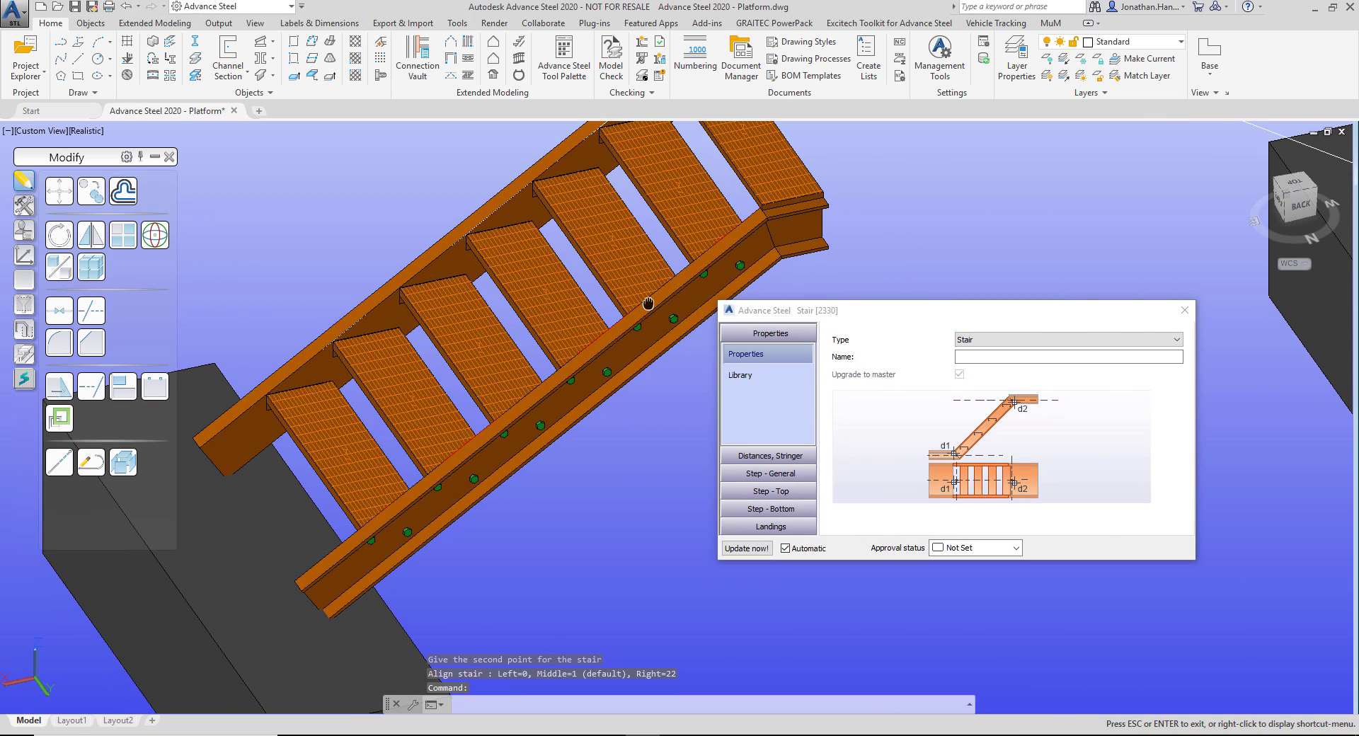
{"action": "left_click", "coordinate": [799, 456]}
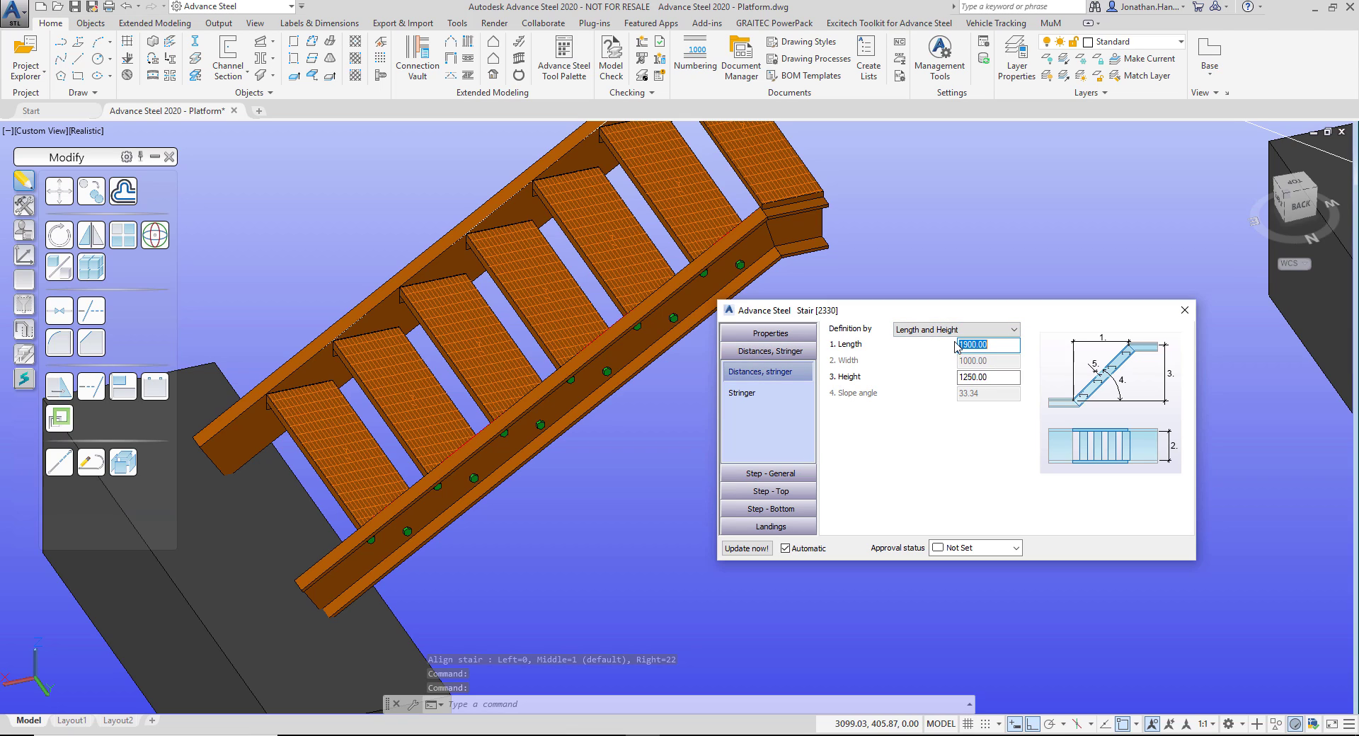
{"action": "key", "text": "ctrl"}
{"action": "key", "text": "ctrl"}
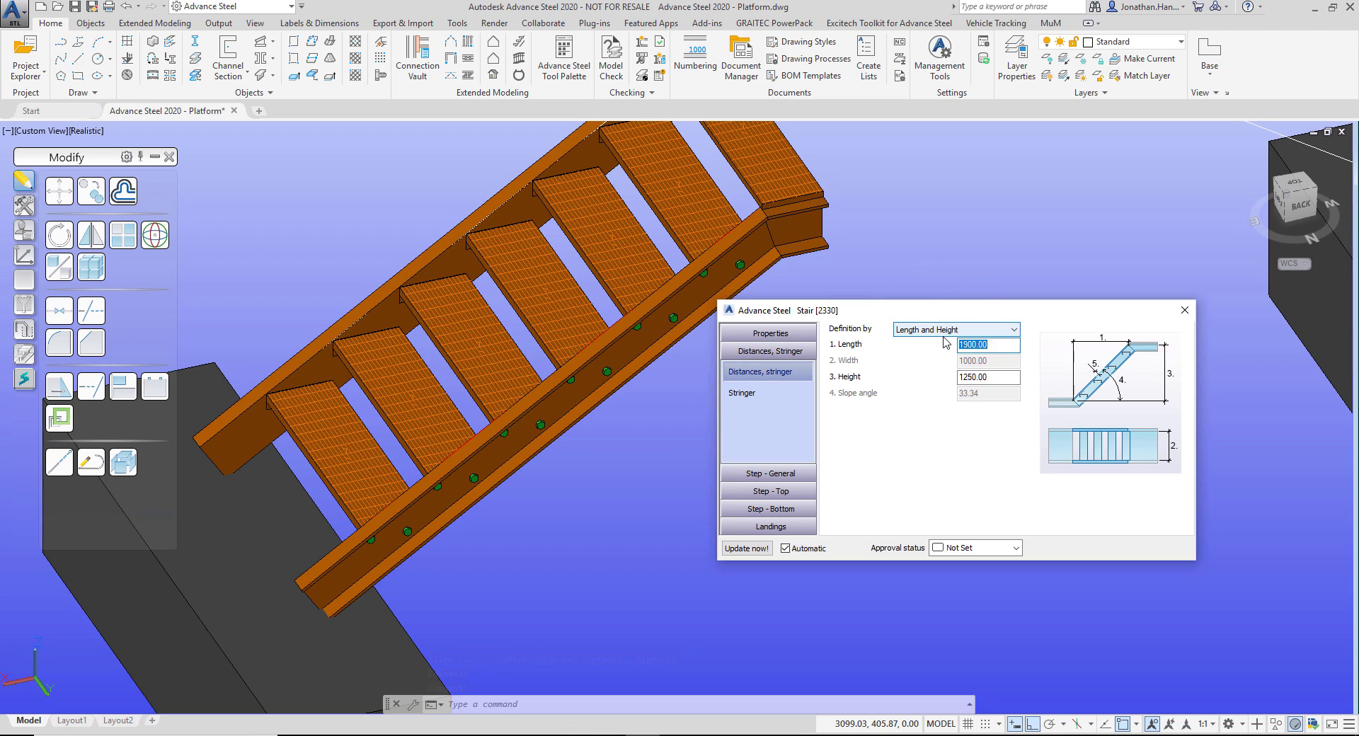
{"action": "left_click", "coordinate": [774, 395]}
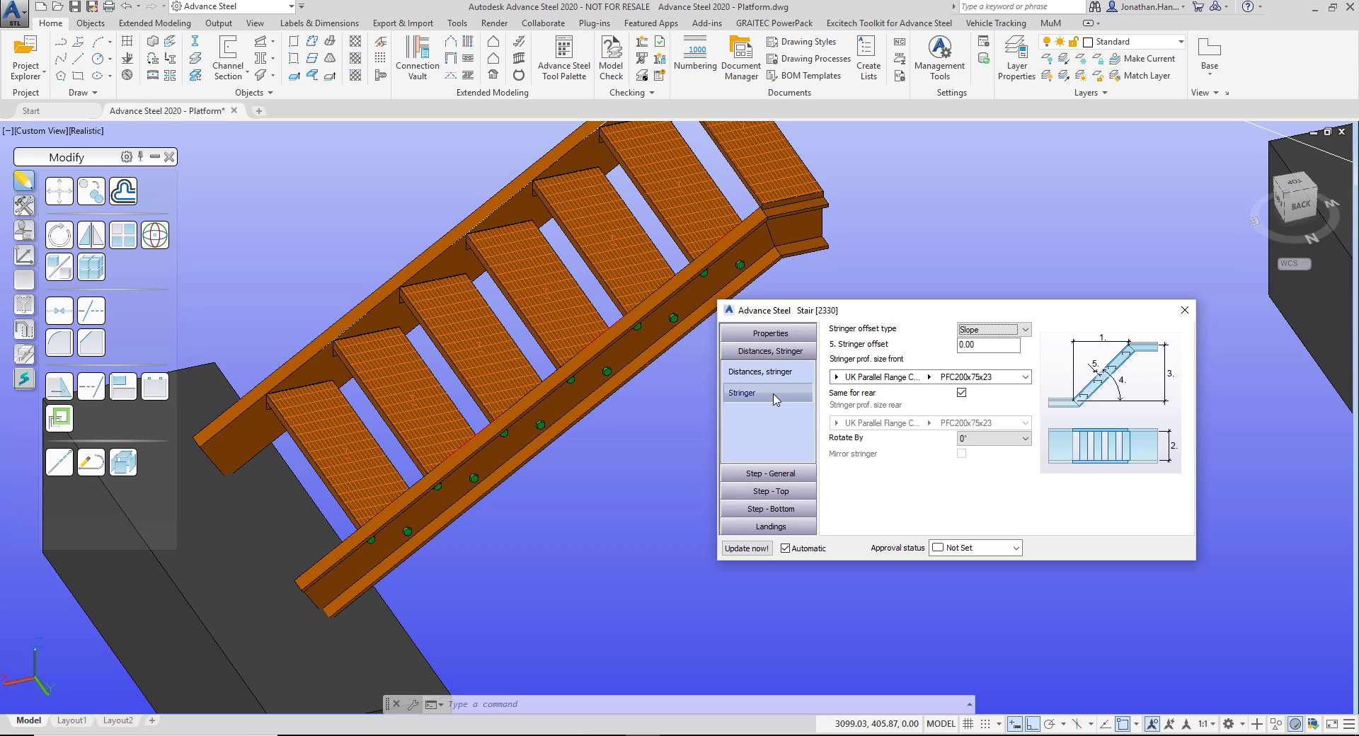
{"action": "left_click", "coordinate": [931, 378]}
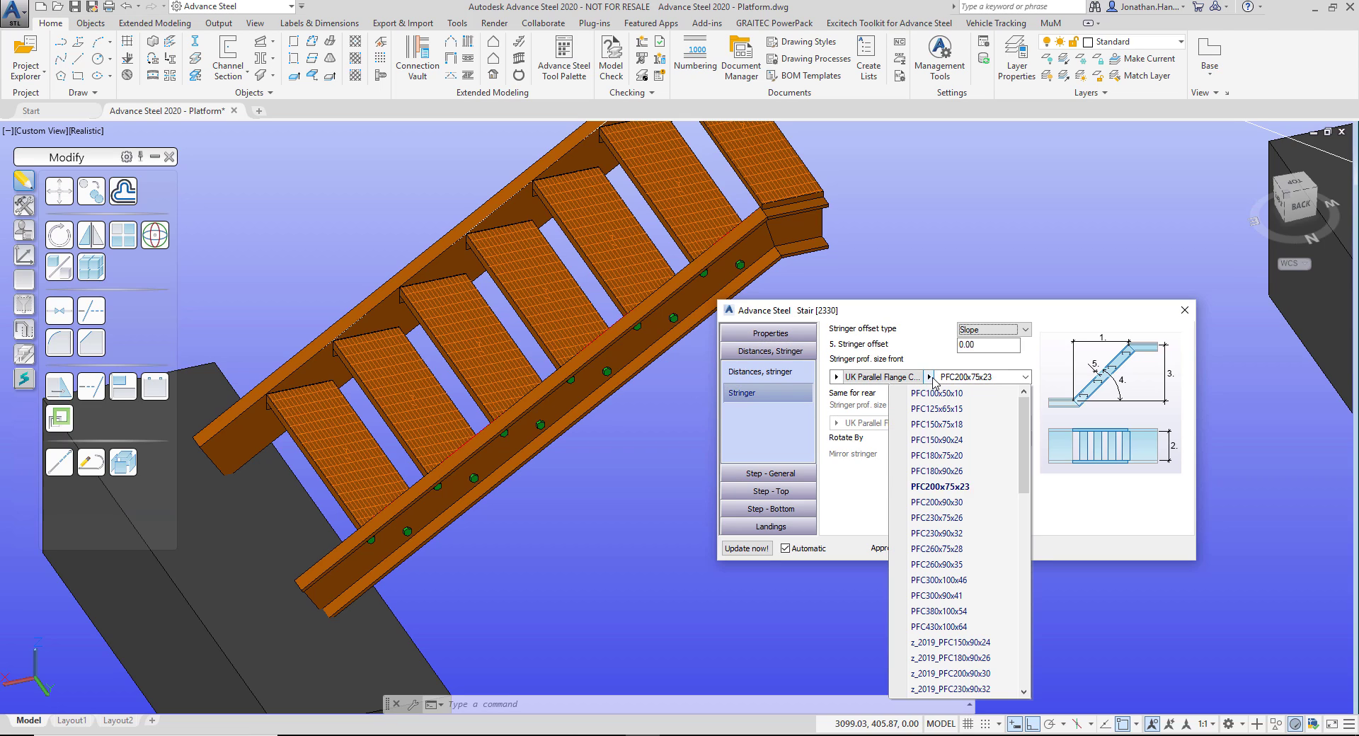
{"action": "left_click", "coordinate": [964, 532]}
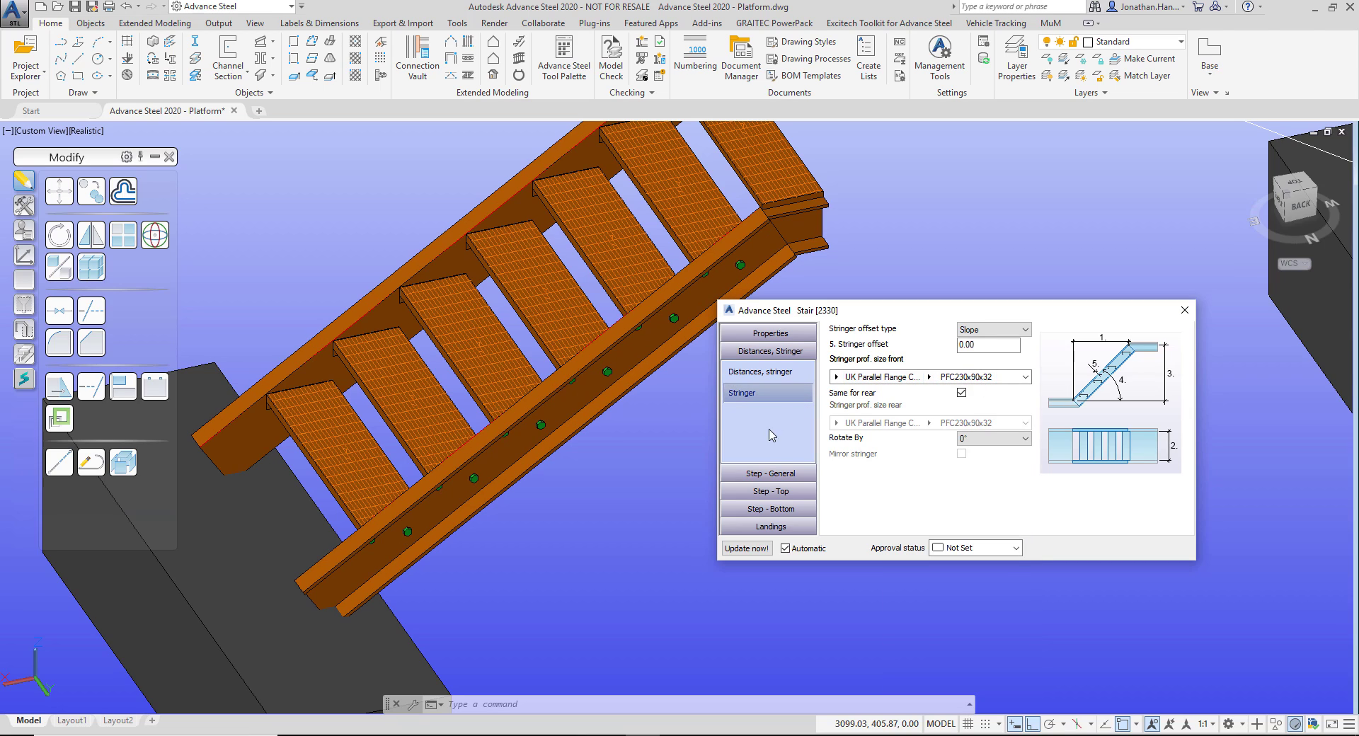
- Set the bolt diameter of the general steps' tread connection to 16 mm
{"action": "left_click", "coordinate": [781, 474]}
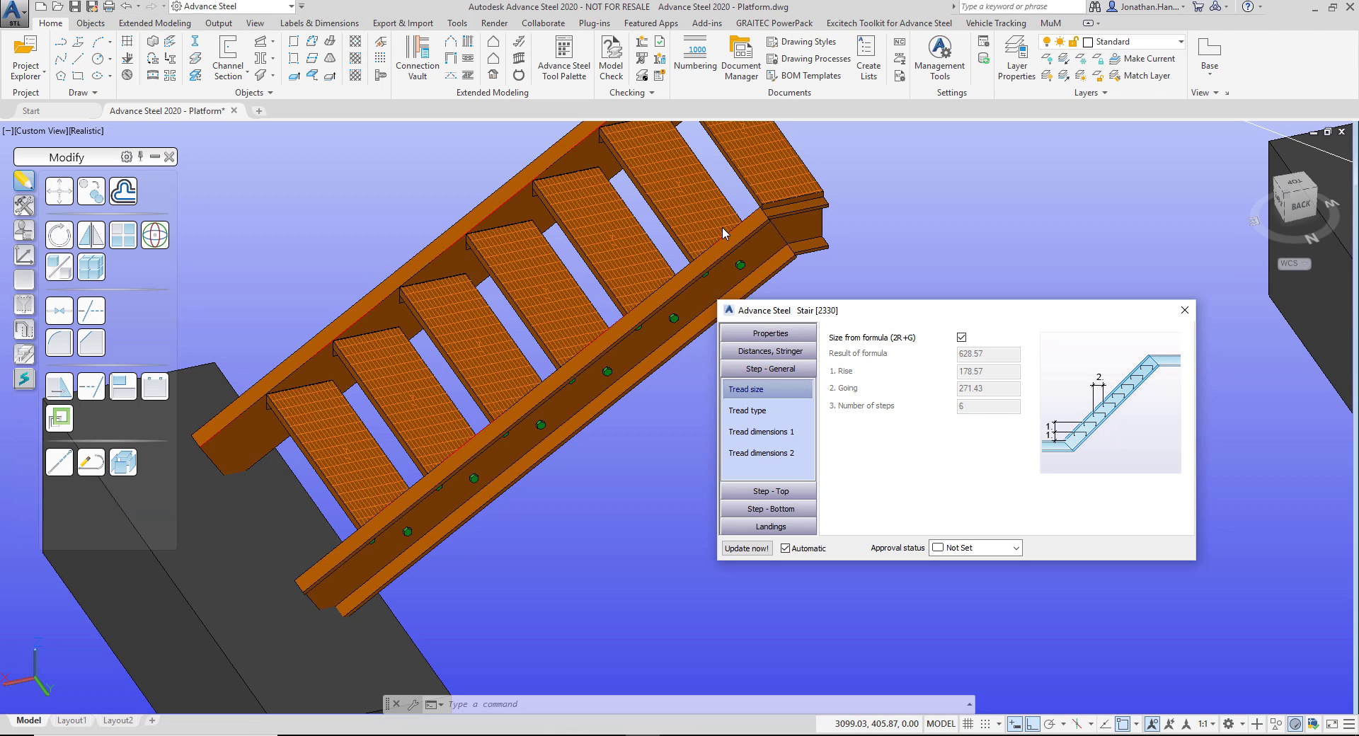
{"action": "left_click", "coordinate": [764, 416]}
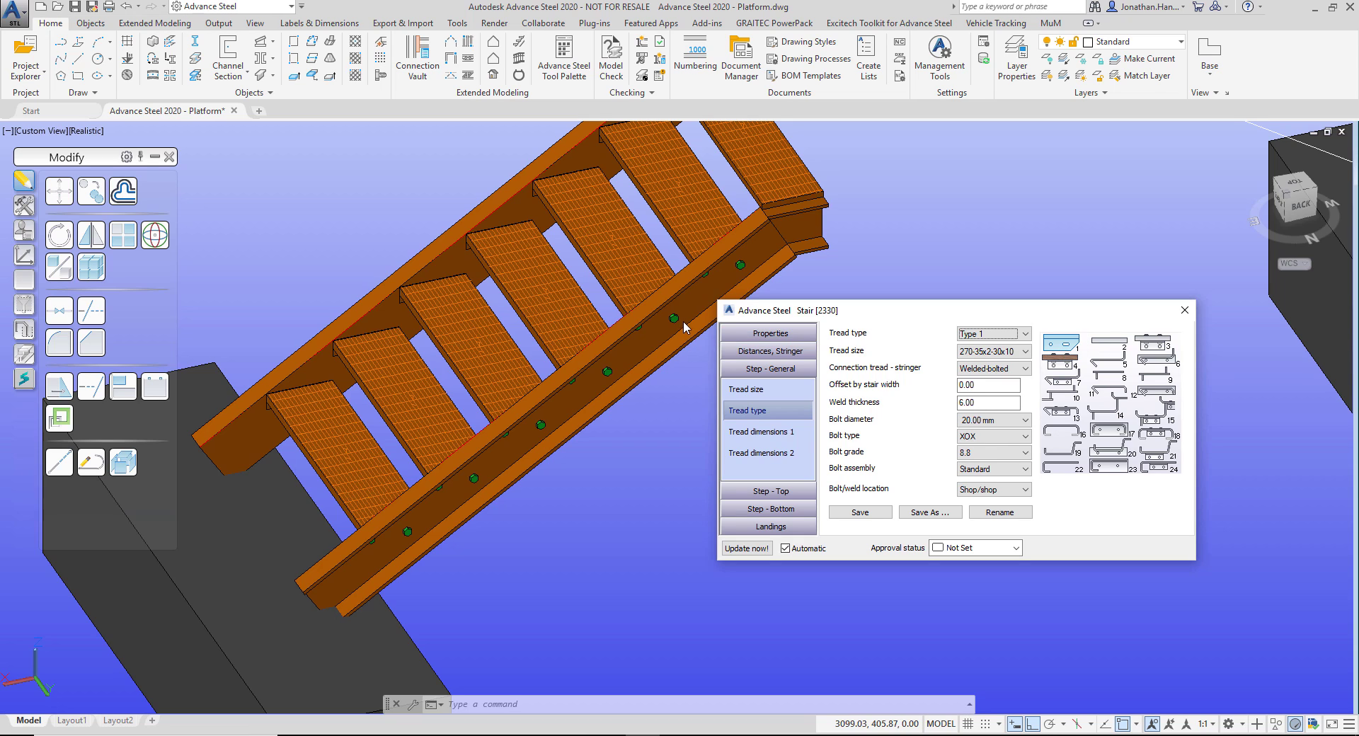
{"action": "middle_click_drag", "start_coordinate": [637, 464], "coordinate": [481, 391], "text": "shift"}
{"action": "scroll", "coordinate": [497, 406], "scroll_direction": "up", "scroll_amount": 6}
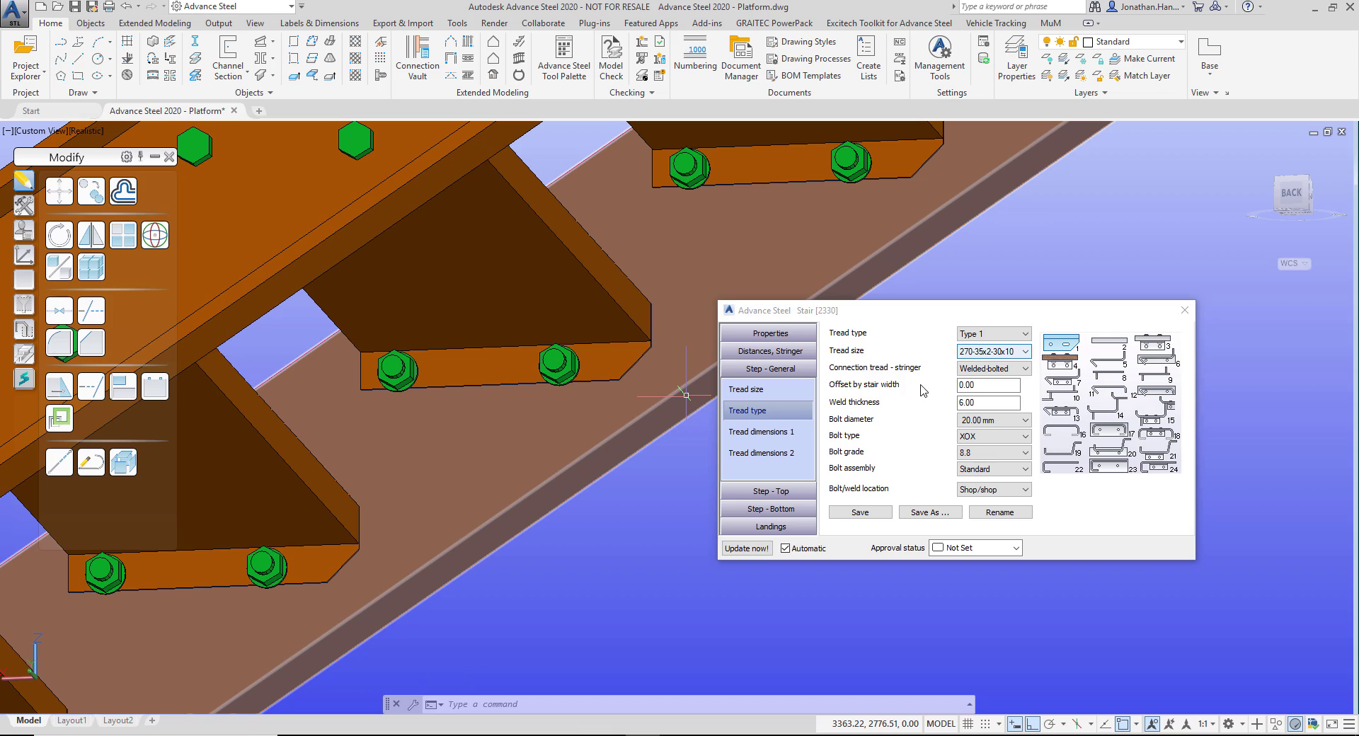
{"action": "left_click", "coordinate": [991, 419]}
{"action": "left_click", "coordinate": [987, 481]}
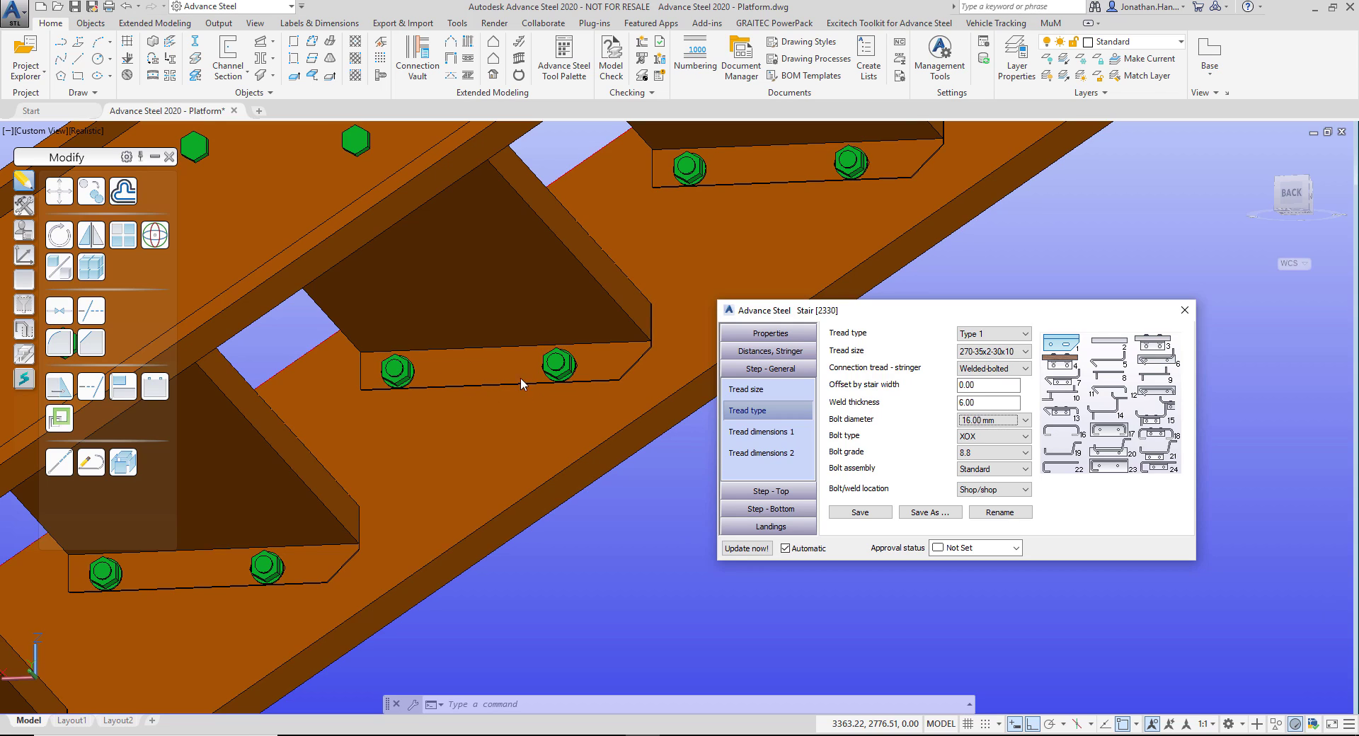
- Review the general steps' grating settings and the available tread sizes
{"action": "left_click", "coordinate": [758, 430]}
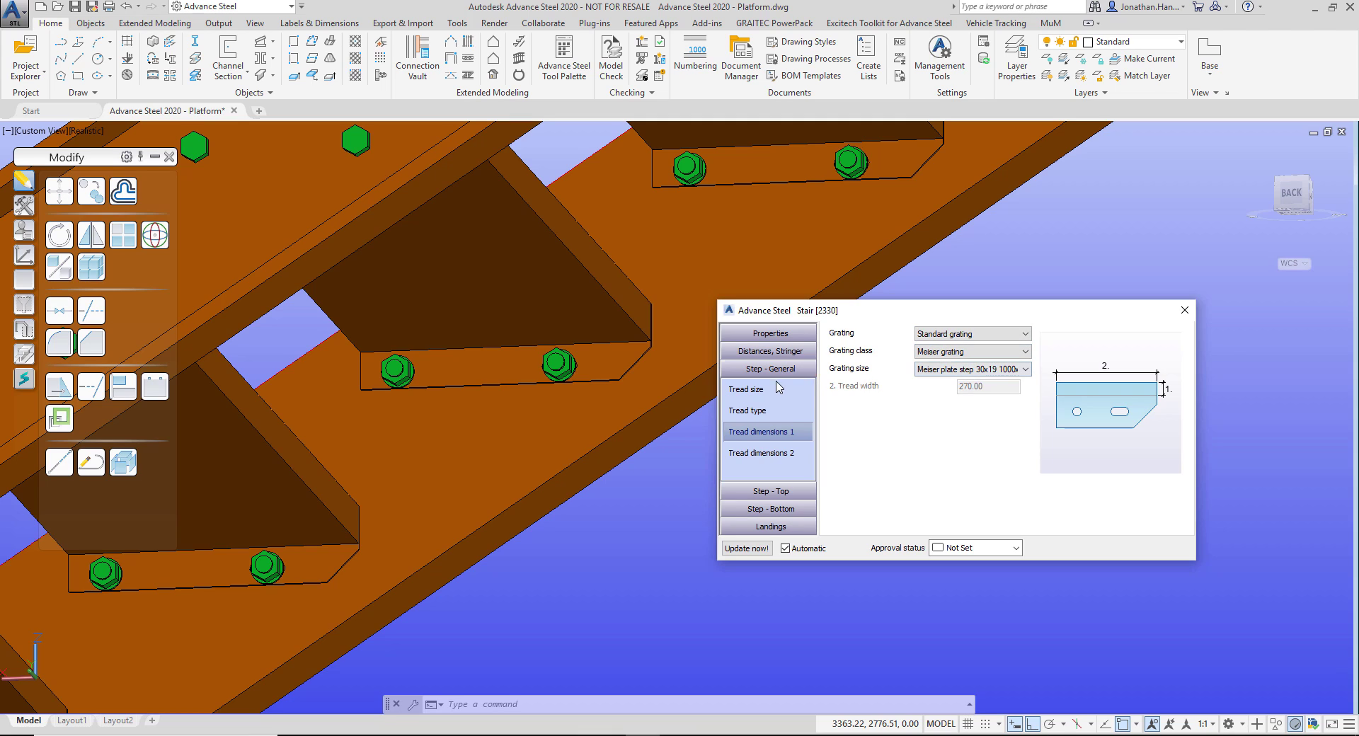
{"action": "left_click", "coordinate": [766, 411]}
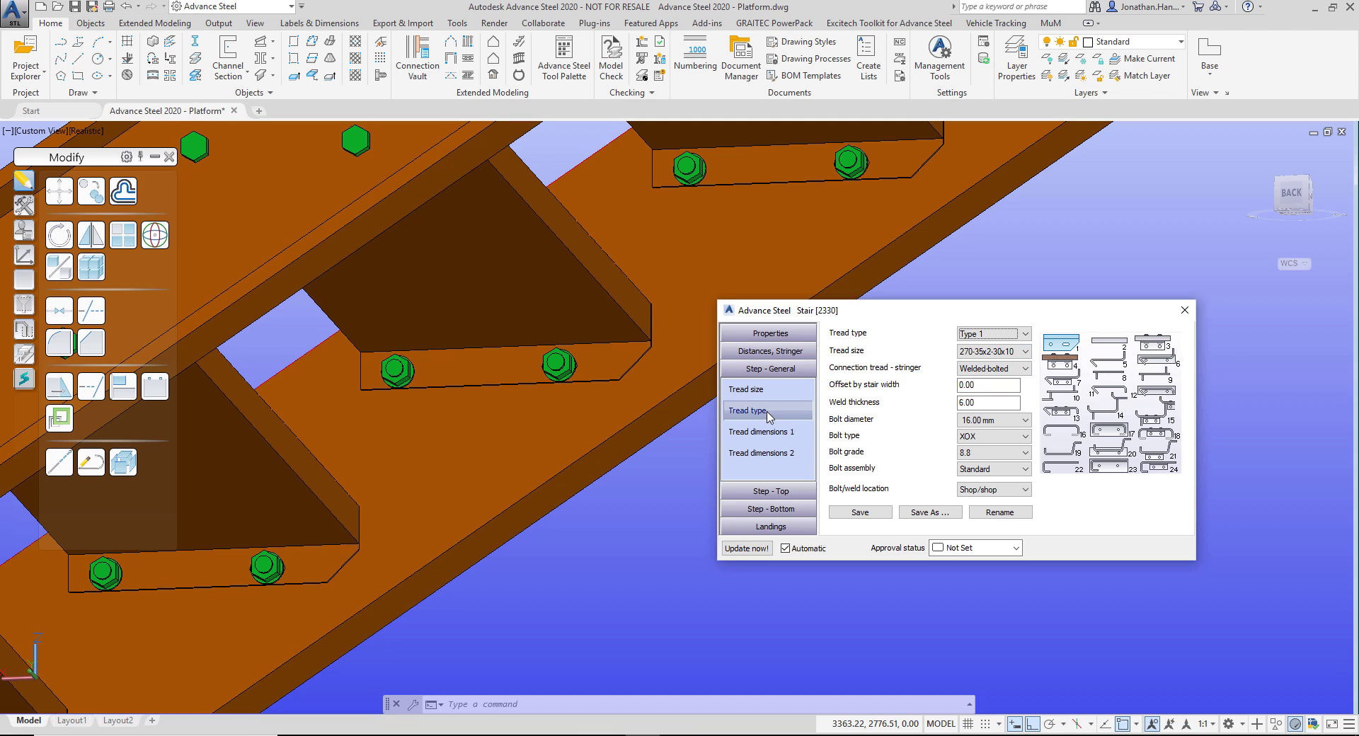
{"action": "left_click", "coordinate": [997, 353]}
{"action": "left_click", "coordinate": [996, 354]}
{"action": "left_click", "coordinate": [761, 432]}
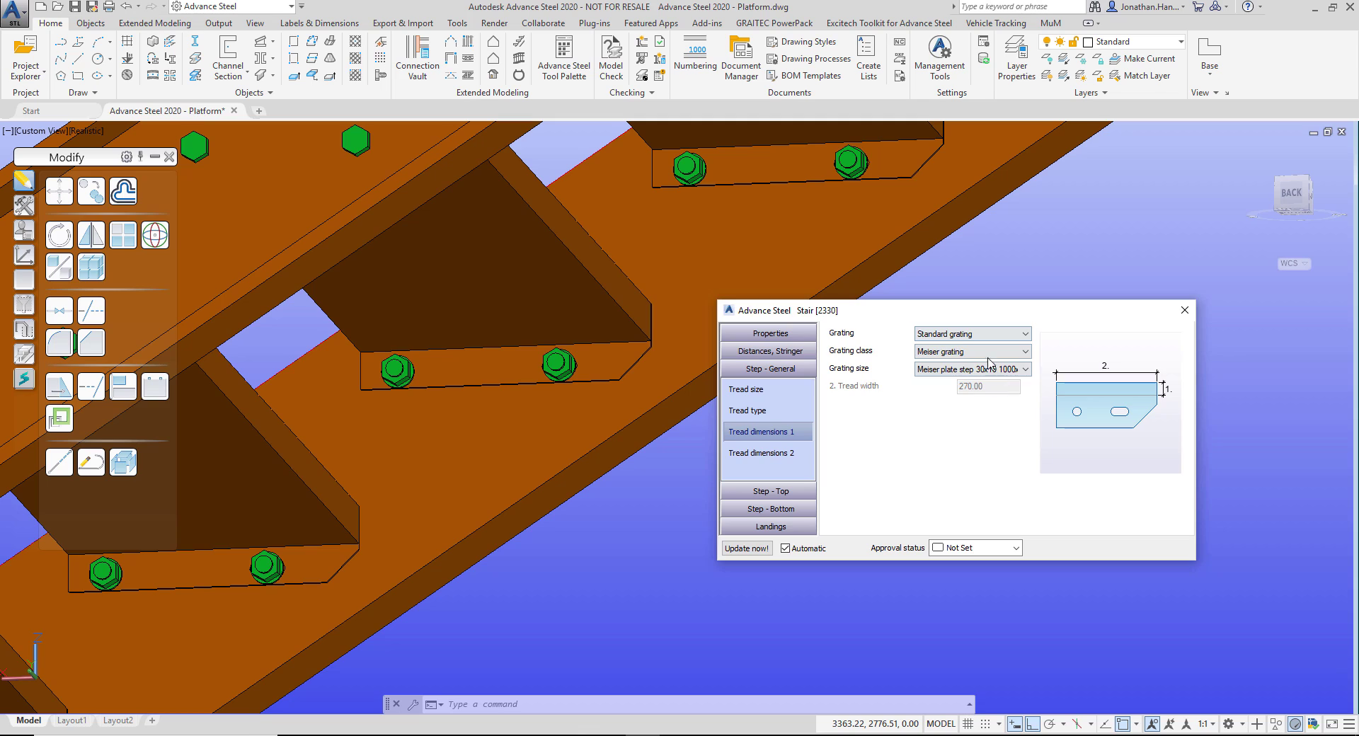
{"action": "key", "text": "ctrl"}
{"action": "left_click", "coordinate": [983, 393]}
- Set the general treads' side height to 85 and side distance to 50
{"action": "left_click", "coordinate": [763, 456]}
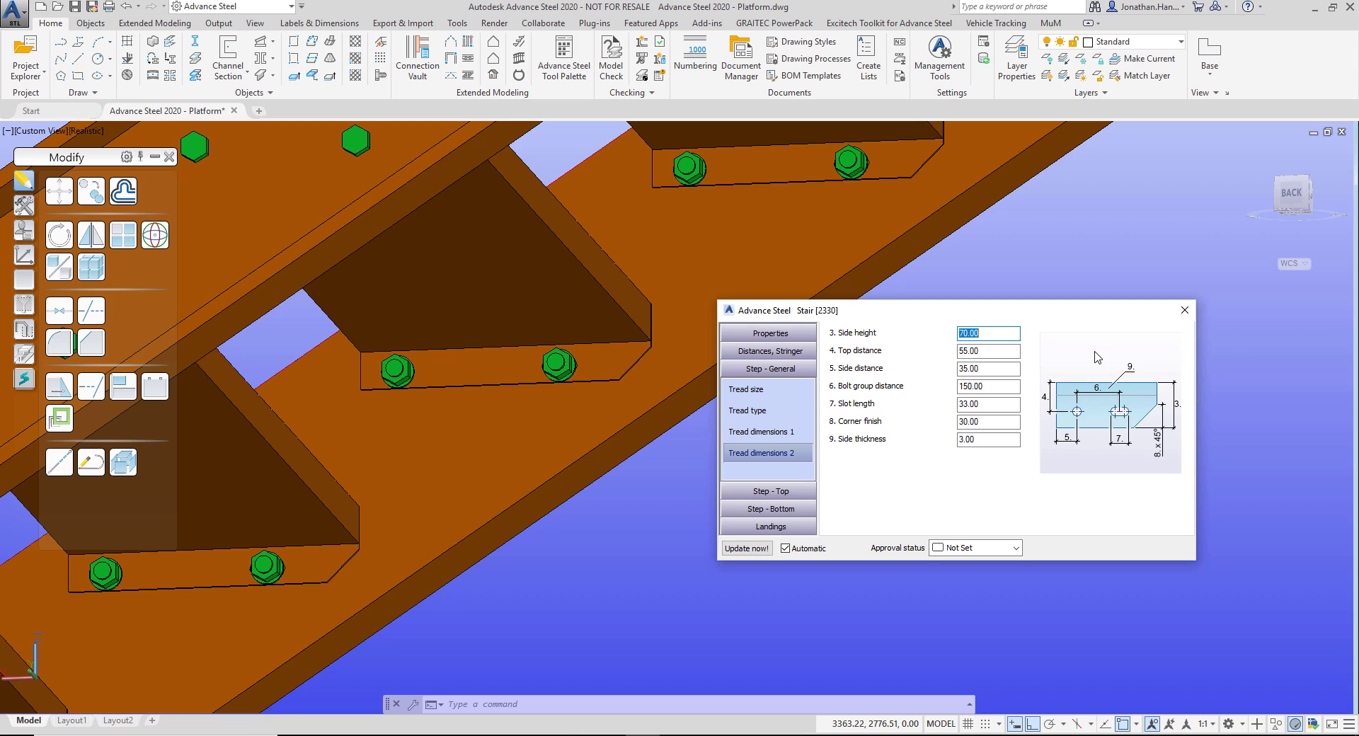
{"action": "type", "text": "85"}
{"action": "key", "text": "Return"}
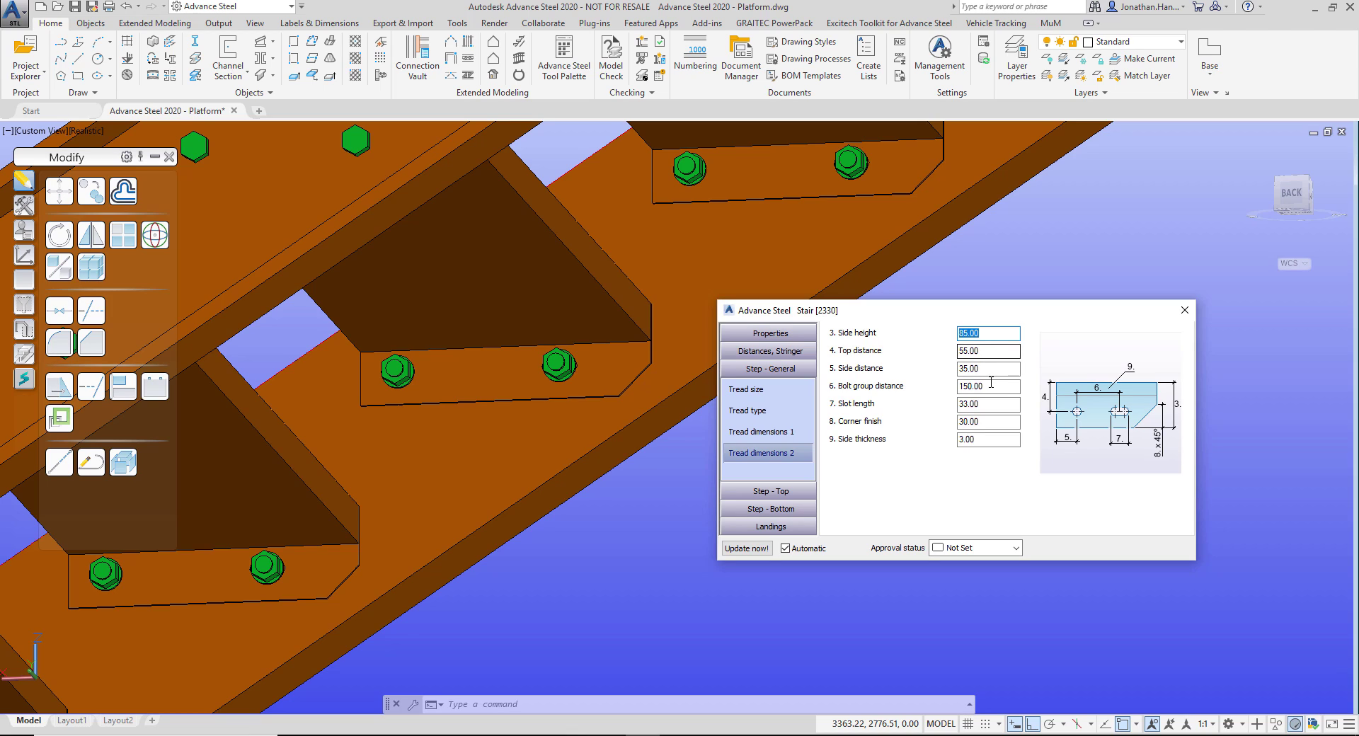
{"action": "double_click", "coordinate": [970, 367]}
{"action": "type", "text": "50"}
{"action": "key", "text": "Return"}
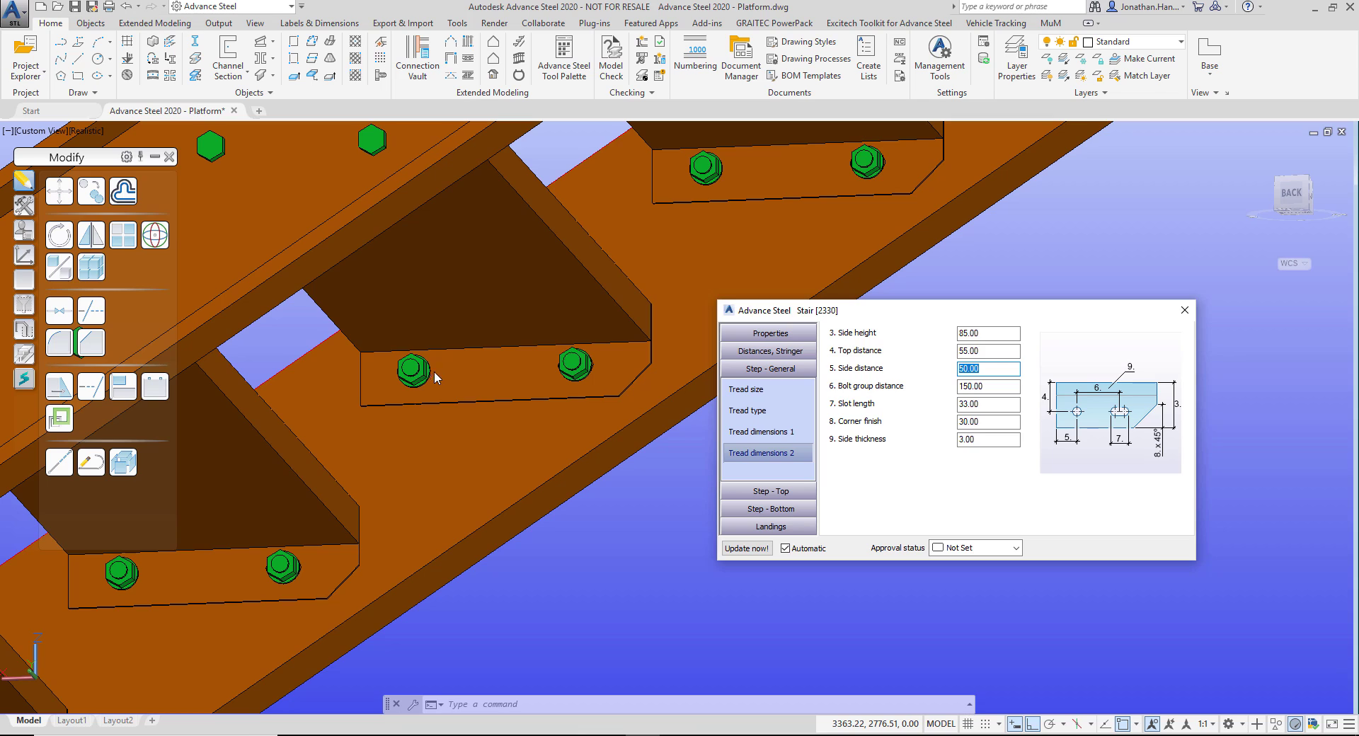
- Examine the modified treads along the whole stair and check the top step's size settings against the general ones
{"action": "key", "text": "ctrl"}
{"action": "key", "text": "ctrl"}
{"action": "scroll", "coordinate": [517, 409], "scroll_direction": "down", "scroll_amount": 3}
{"action": "middle_click_drag", "start_coordinate": [515, 410], "coordinate": [564, 503], "text": "shift"}
{"action": "scroll", "coordinate": [509, 358], "scroll_direction": "down", "scroll_amount": 2}
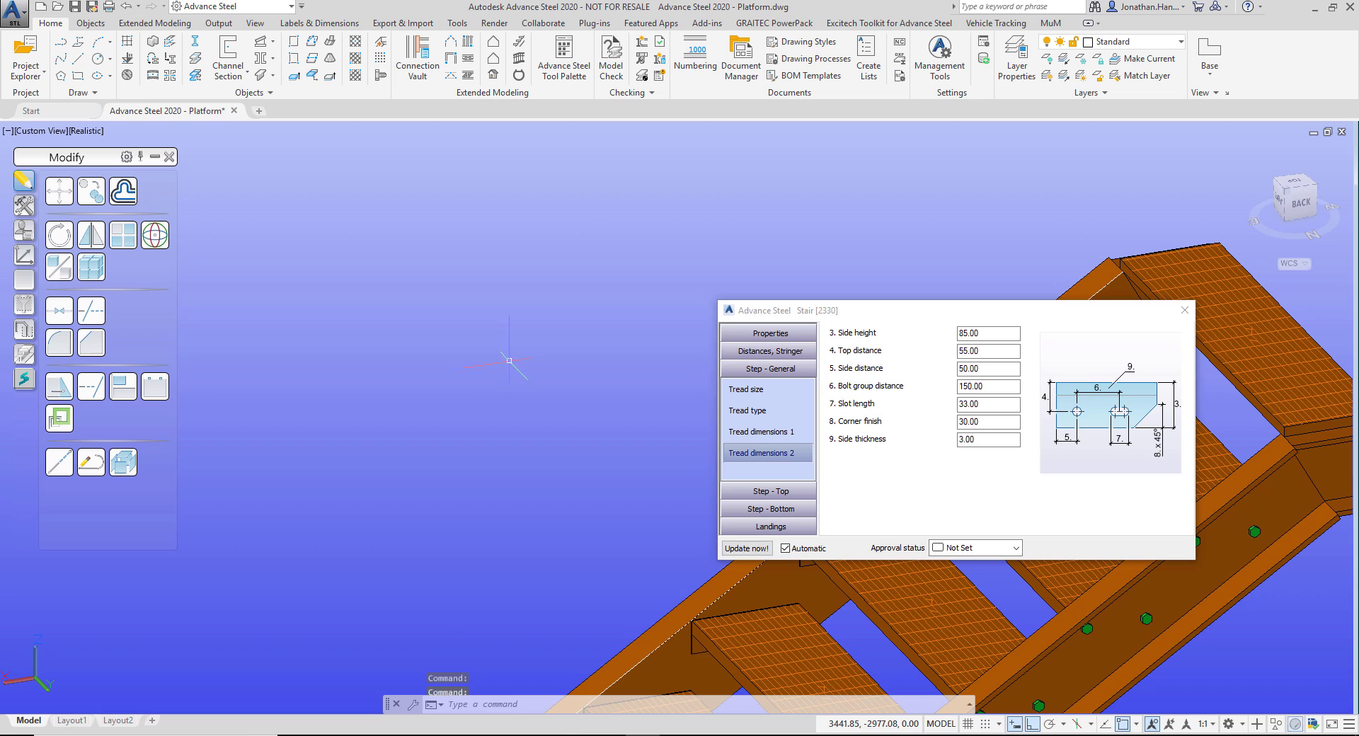
{"action": "middle_click_drag", "start_coordinate": [673, 303], "coordinate": [370, 198]}
{"action": "middle_click_drag", "start_coordinate": [609, 226], "coordinate": [401, 205]}
{"action": "scroll", "coordinate": [496, 245], "scroll_direction": "down", "scroll_amount": 2}
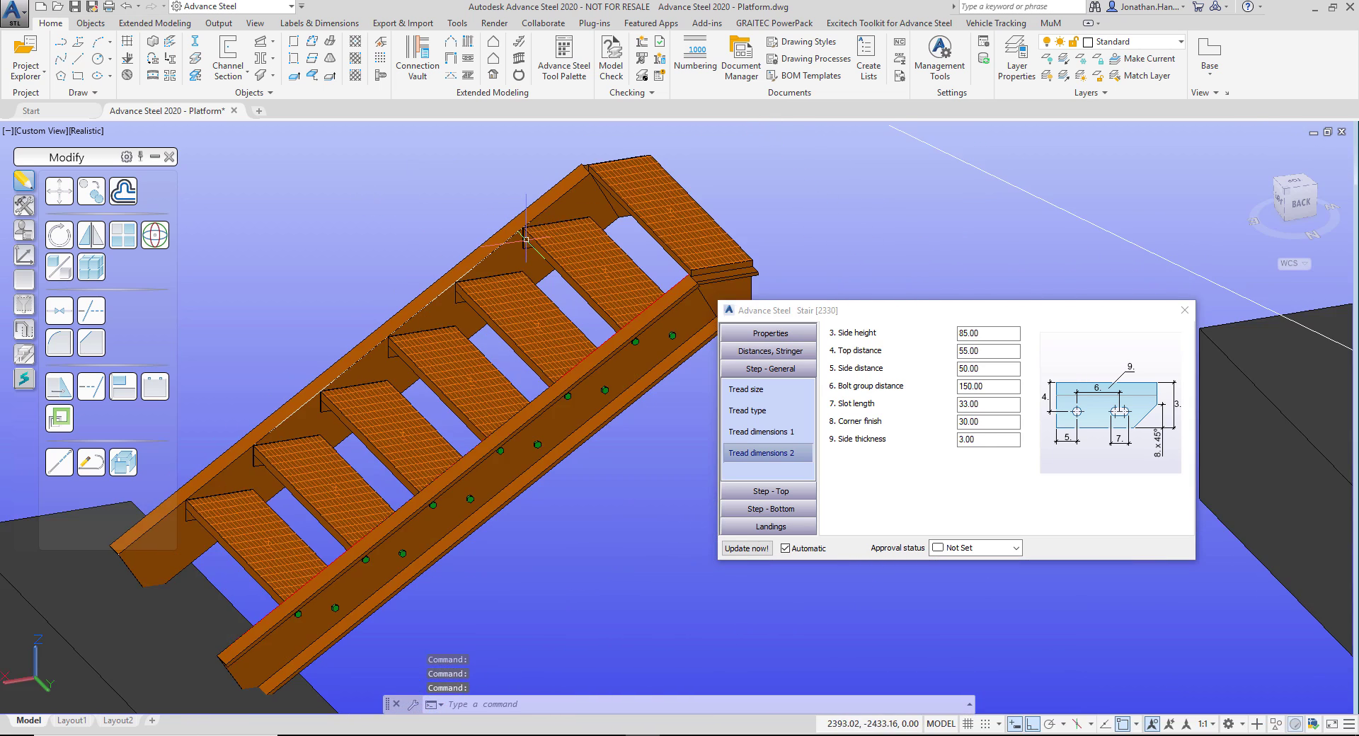
{"action": "middle_click_drag", "start_coordinate": [559, 259], "coordinate": [500, 248]}
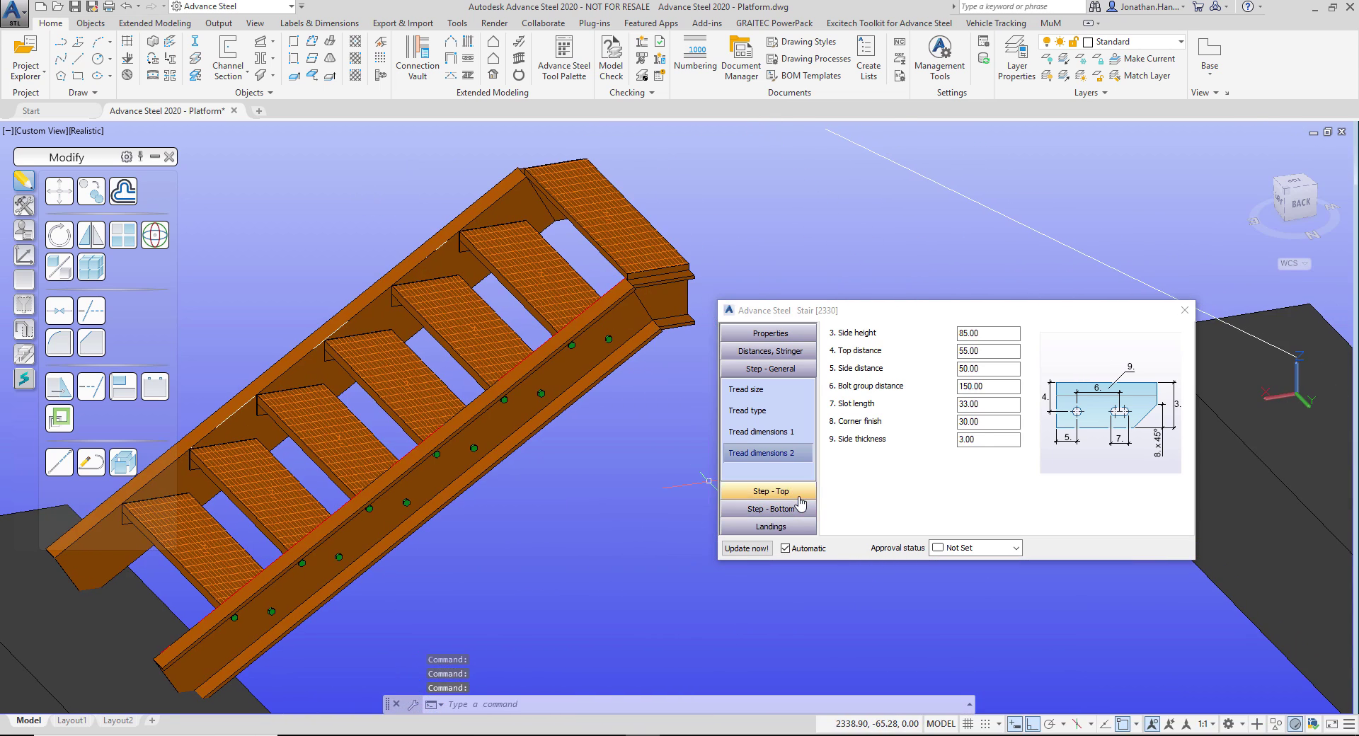
{"action": "left_click", "coordinate": [770, 491]}
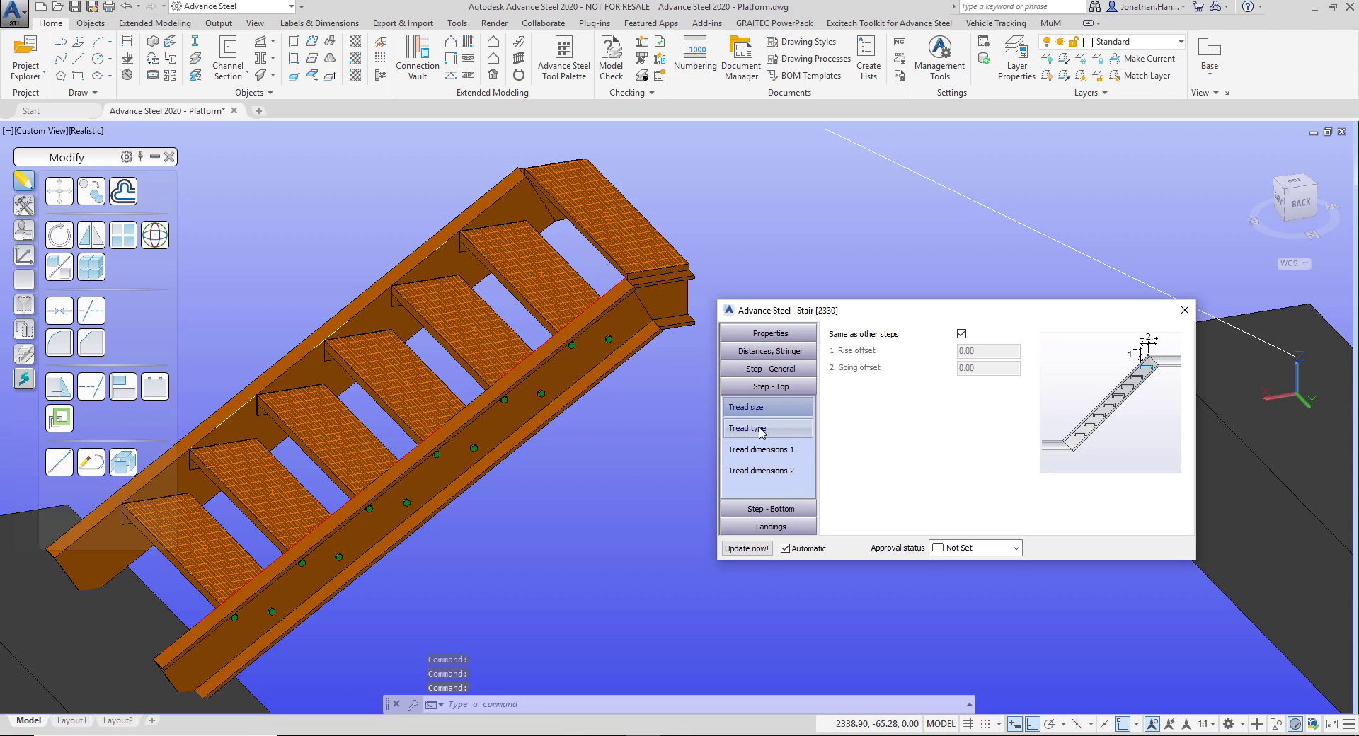
{"action": "left_click", "coordinate": [787, 372]}
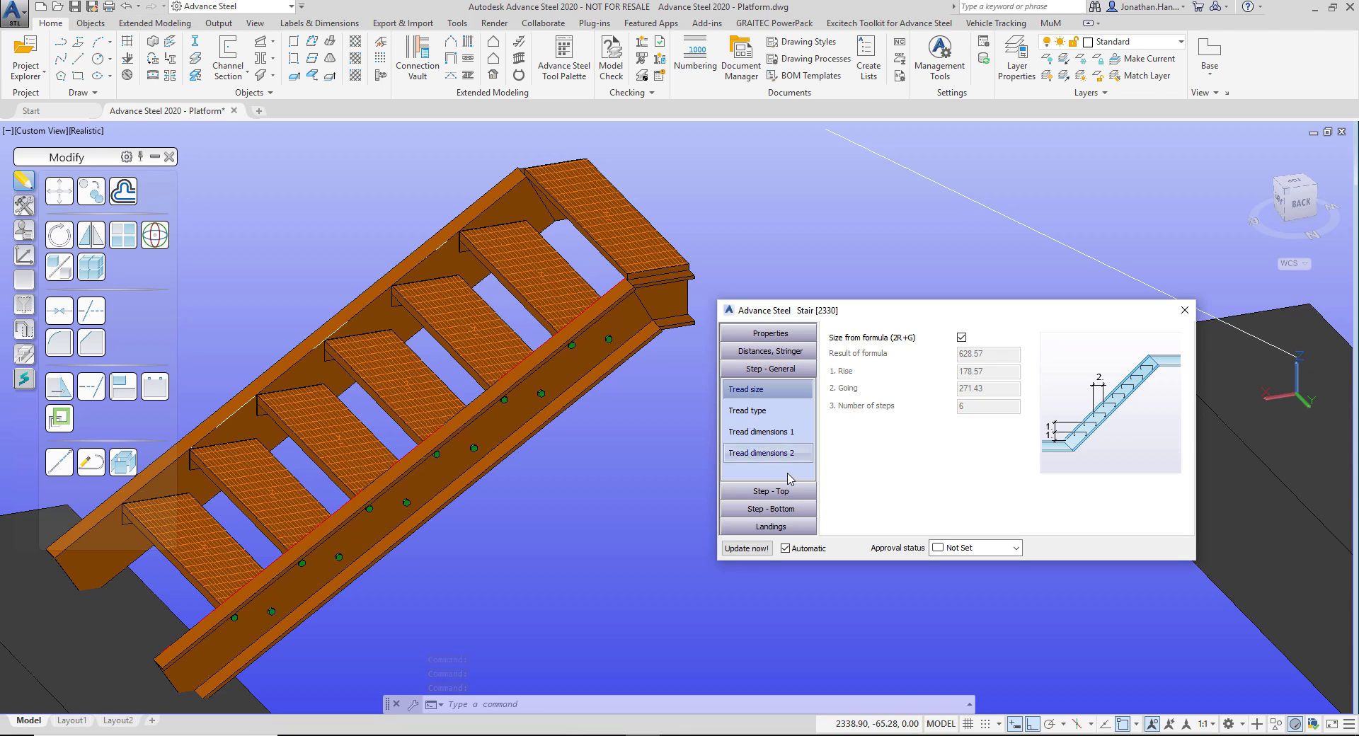
- Remove the front and rear top landing profiles from the stair and close its properties
{"action": "left_click", "coordinate": [771, 526]}
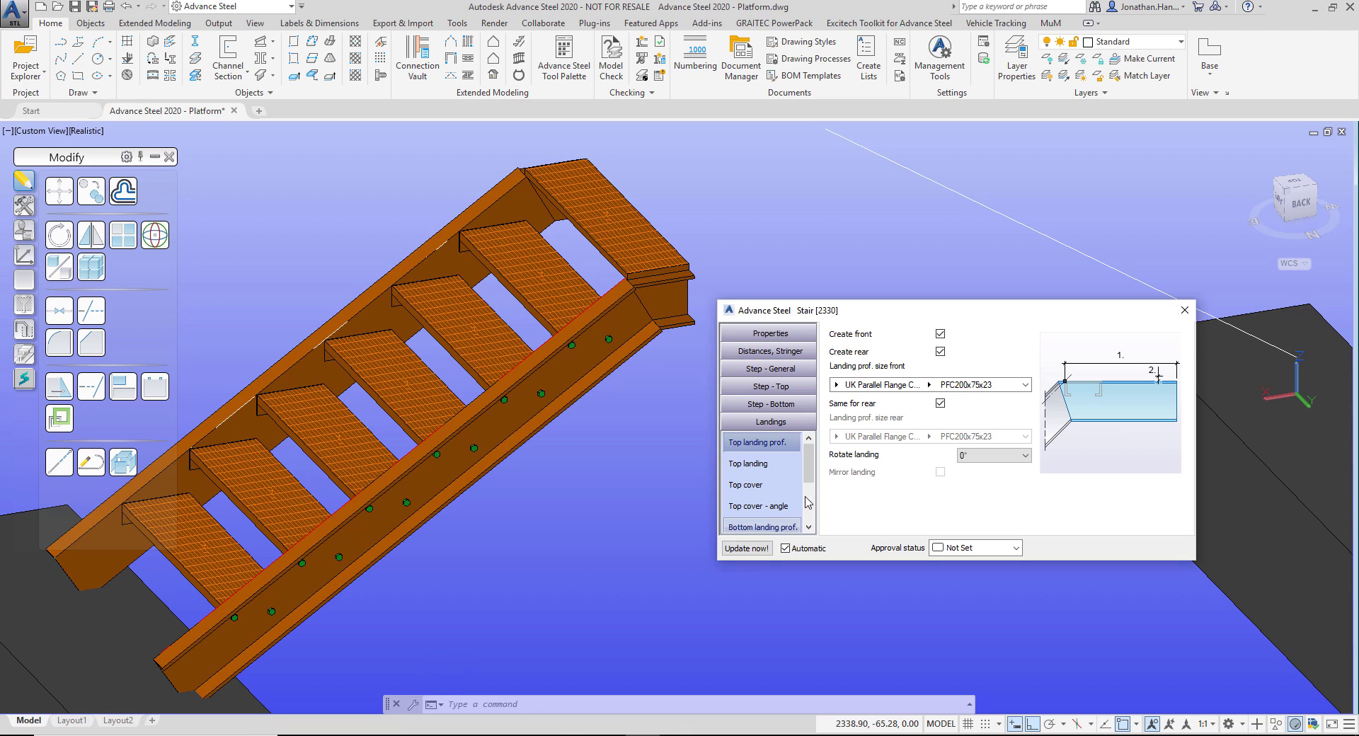
{"action": "left_click", "coordinate": [941, 334]}
{"action": "left_click", "coordinate": [939, 352]}
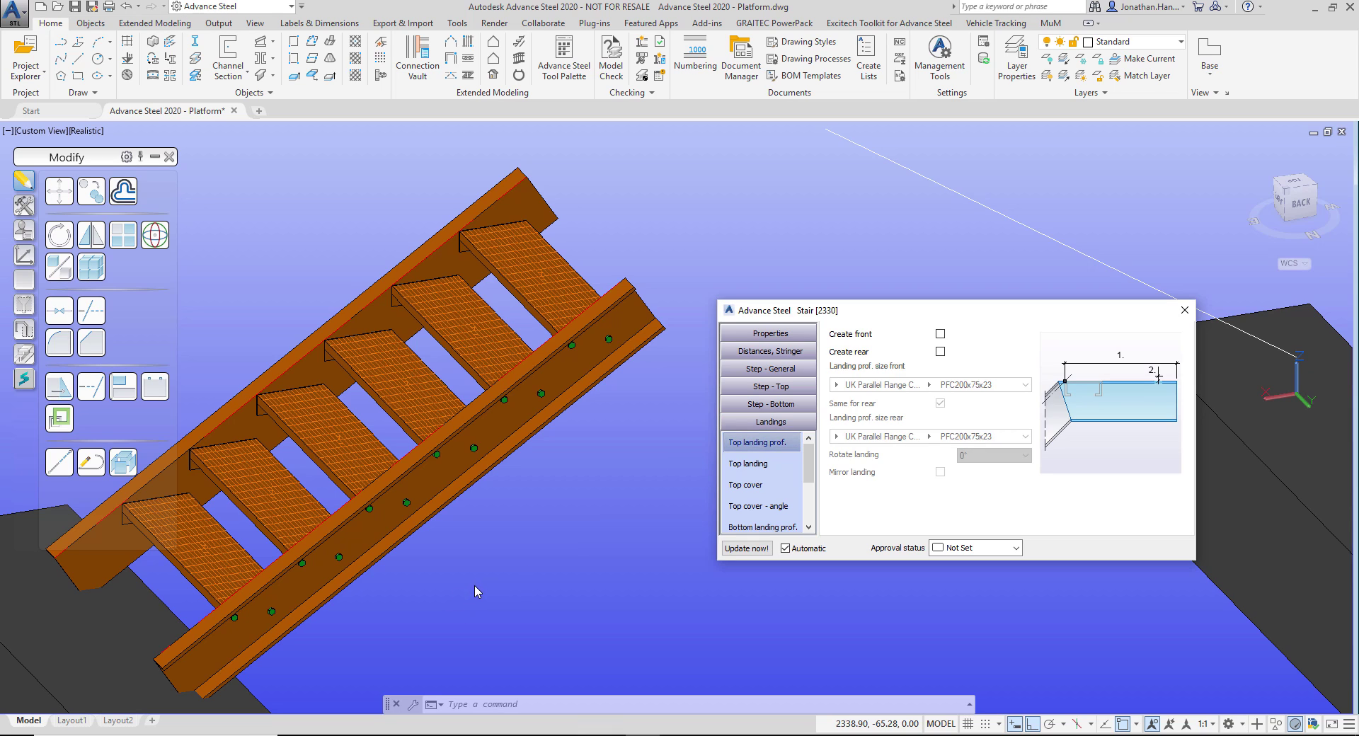
{"action": "middle_click_drag", "start_coordinate": [541, 552], "coordinate": [687, 446]}
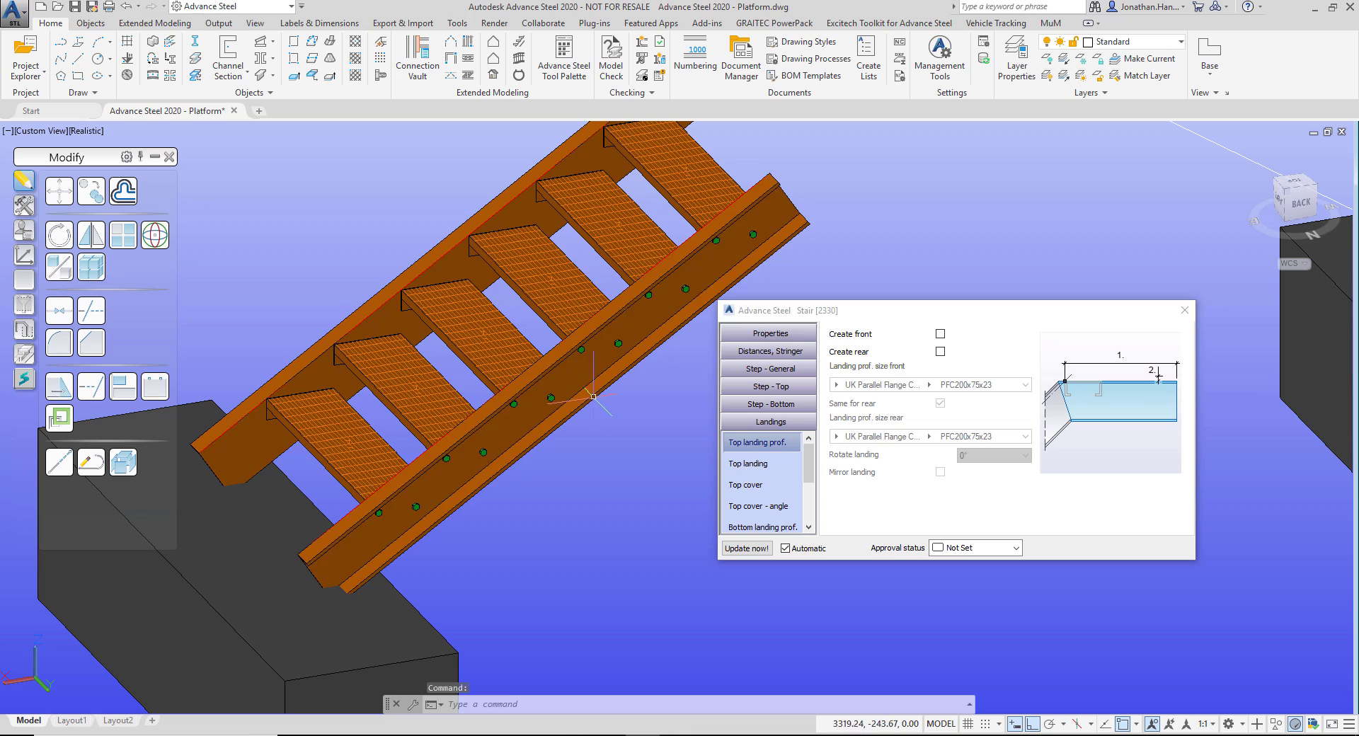
{"action": "middle_click_drag", "start_coordinate": [854, 179], "coordinate": [819, 218]}
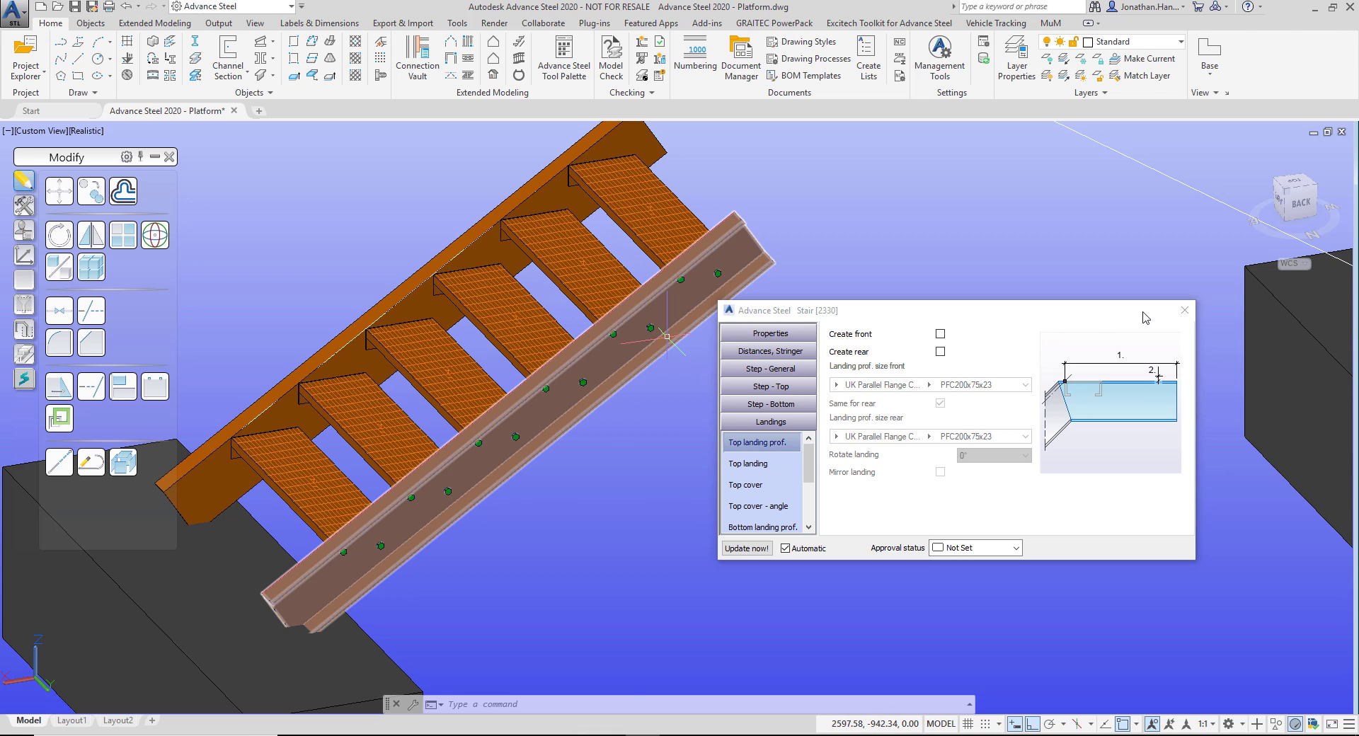
{"action": "left_click", "coordinate": [1184, 310]}
- Reuse the finished stair on the second guide line, picking its end on the block, then its upper end, with left alignment
{"action": "scroll", "coordinate": [1132, 322], "scroll_direction": "down", "scroll_amount": 3}
{"action": "middle_click_drag", "start_coordinate": [971, 341], "coordinate": [896, 400]}
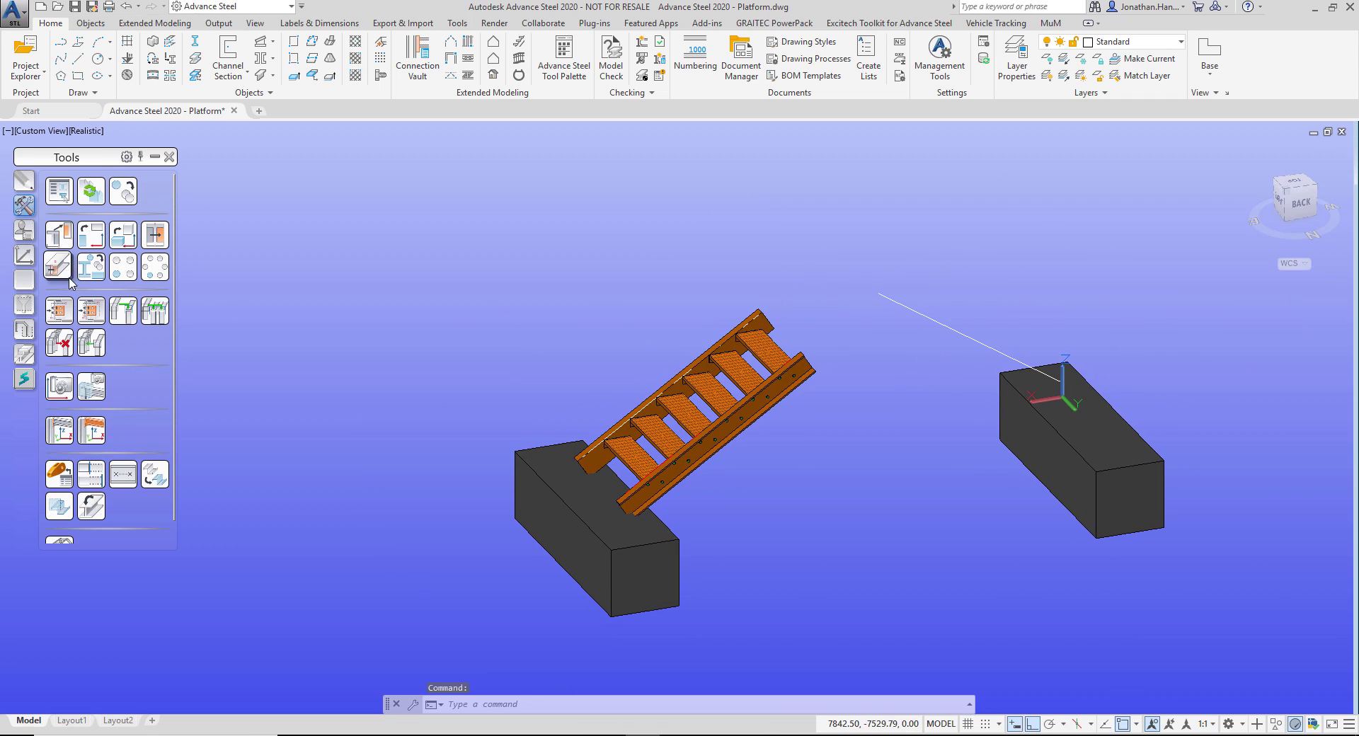
{"action": "left_click", "coordinate": [59, 310]}
{"action": "left_click", "coordinate": [758, 413]}
{"action": "key", "text": "Return"}
{"action": "key", "text": "Return"}
{"action": "left_click", "coordinate": [1062, 380]}
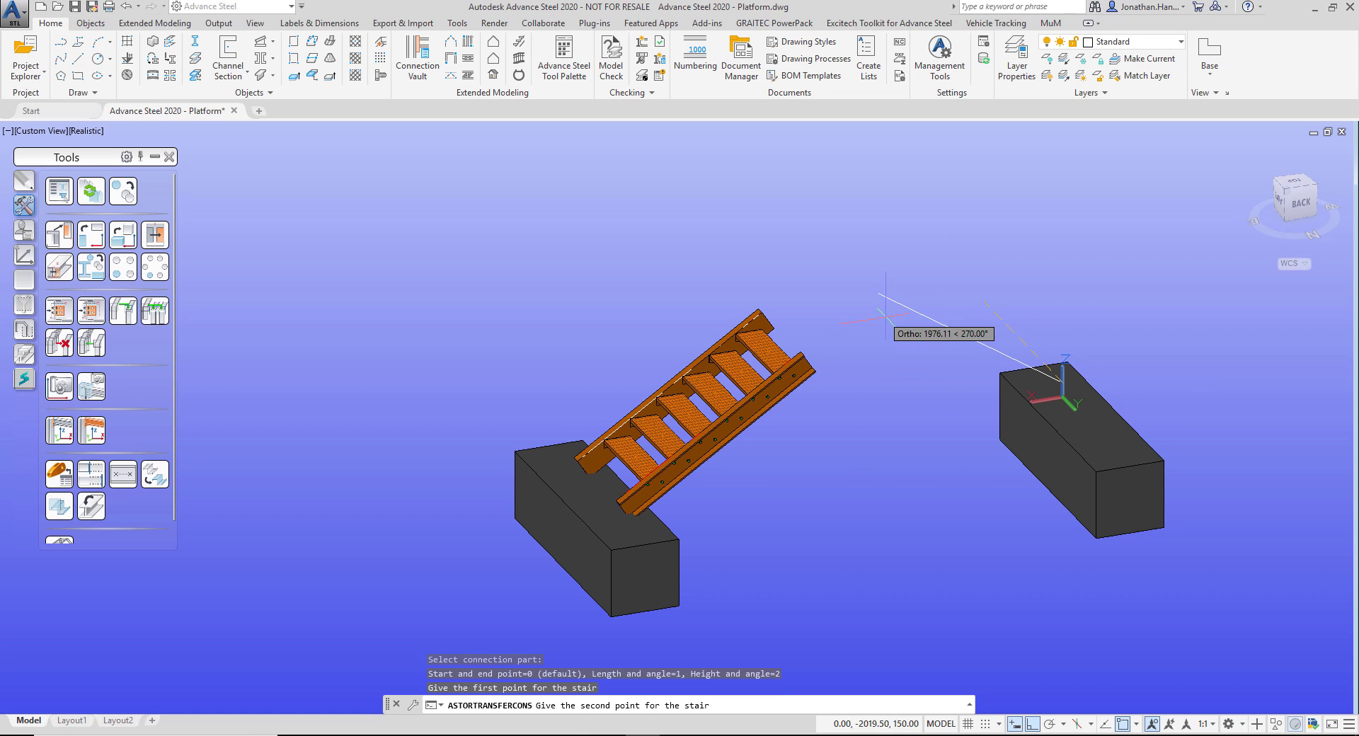
{"action": "left_click", "coordinate": [875, 294]}
{"action": "type", "text": "0"}
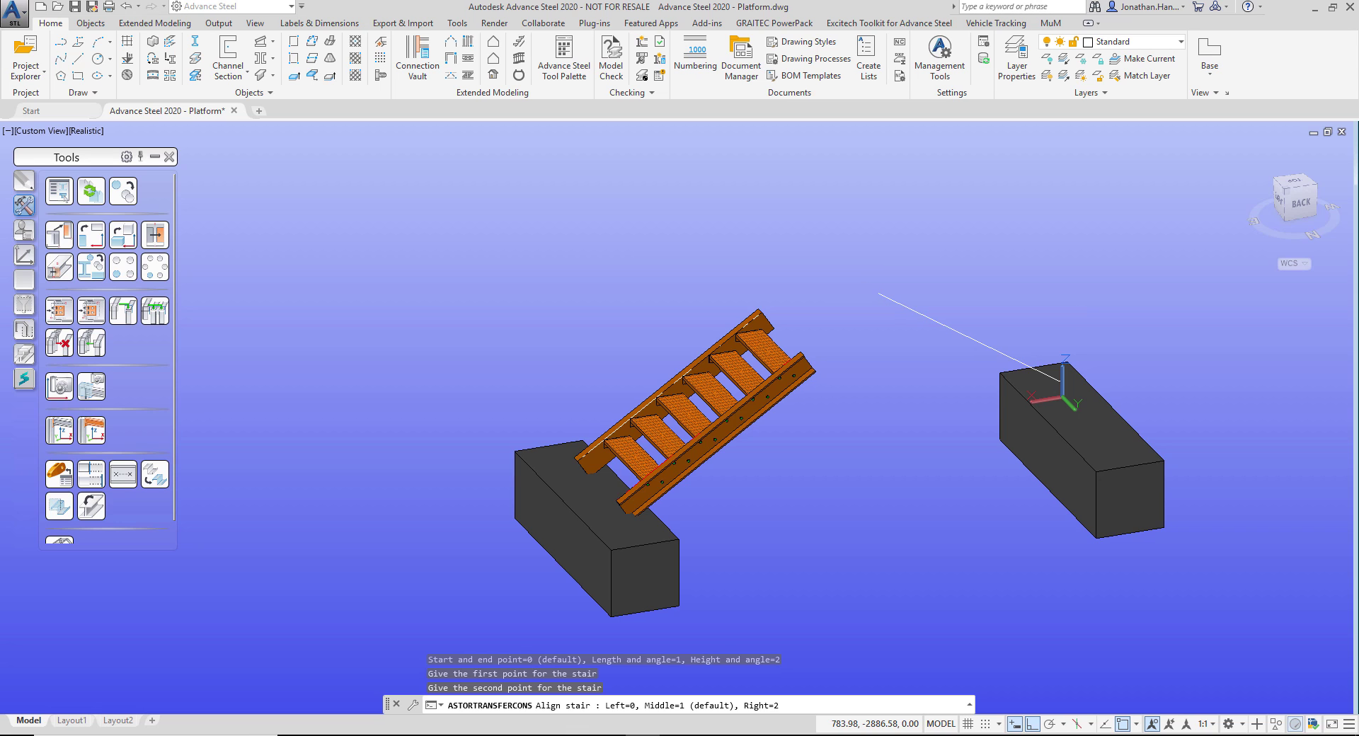
{"action": "key", "text": "Return"}
{"action": "middle_click_drag", "start_coordinate": [807, 316], "coordinate": [920, 223], "text": "shift"}
{"action": "key", "text": "Return"}
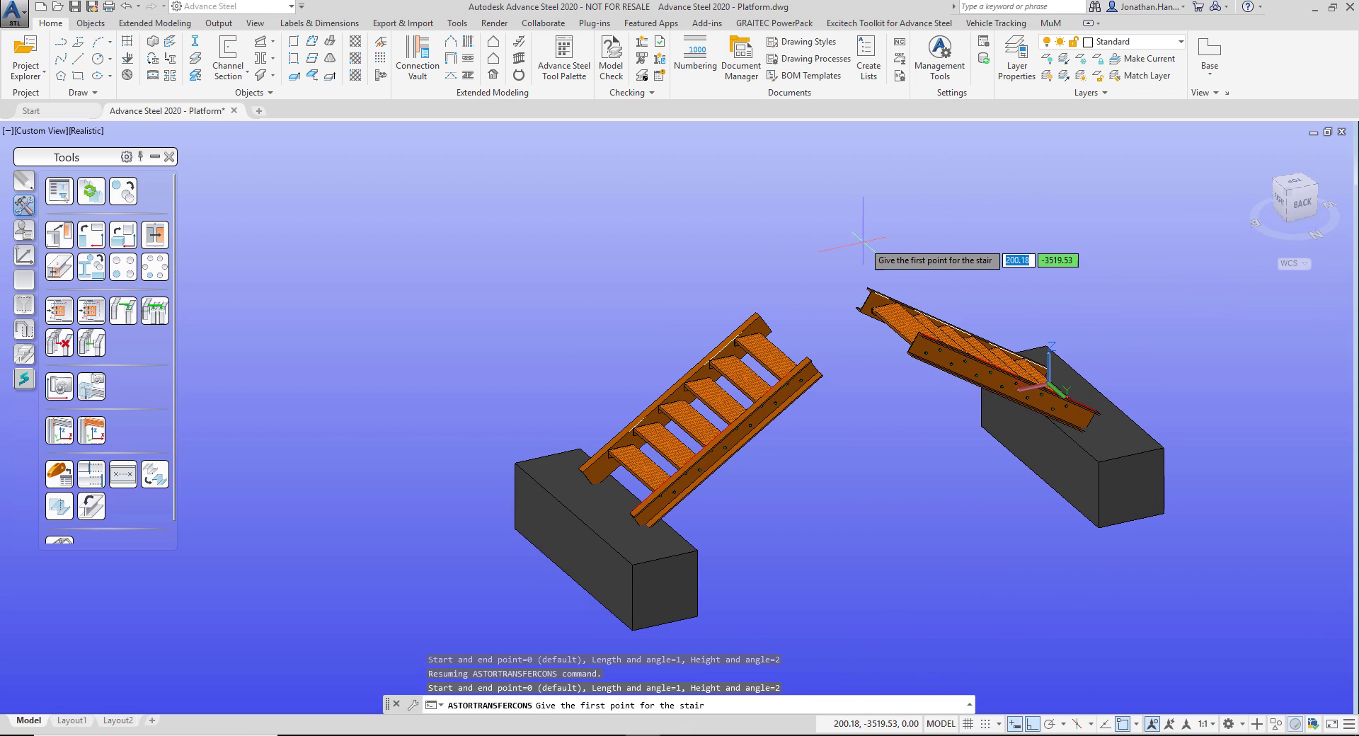
{"action": "key", "text": "Escape"}
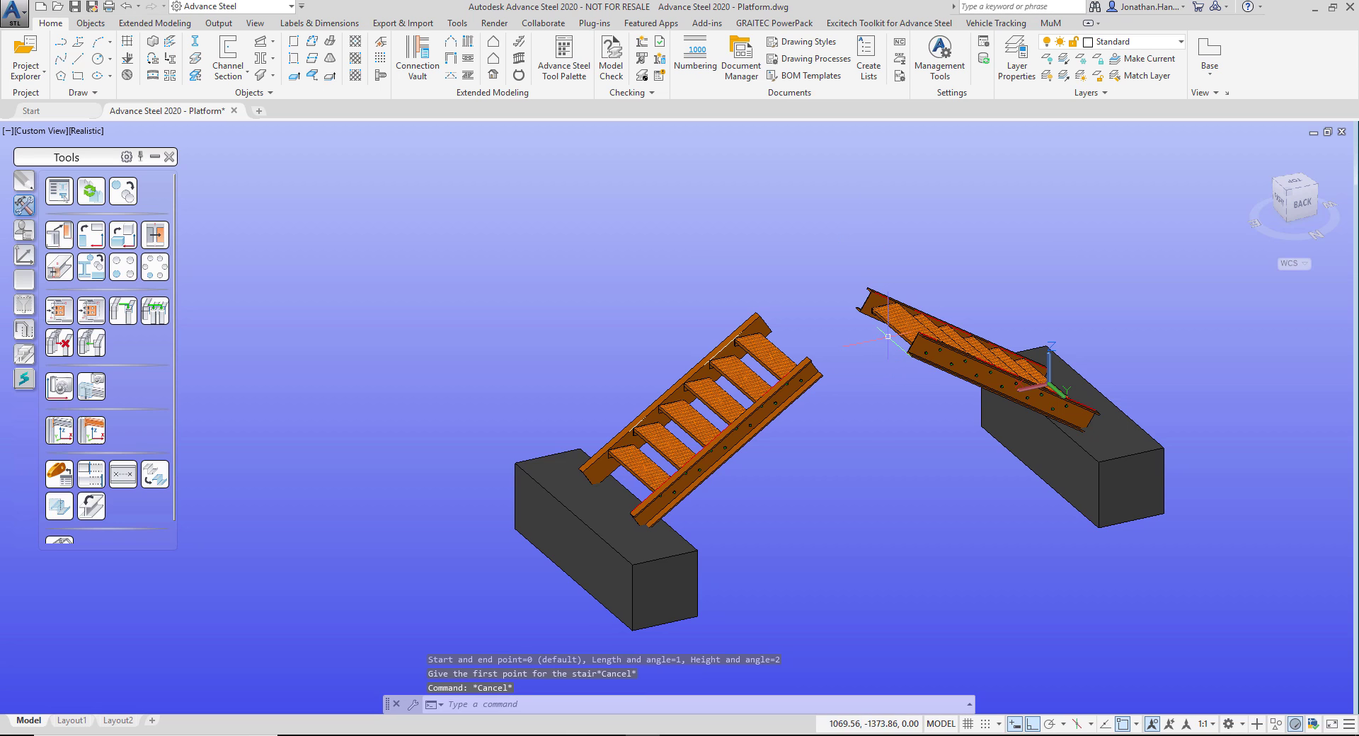
- Examine the two stairs and the gap between their upper ends
{"action": "scroll", "coordinate": [882, 360], "scroll_direction": "up", "scroll_amount": 5}
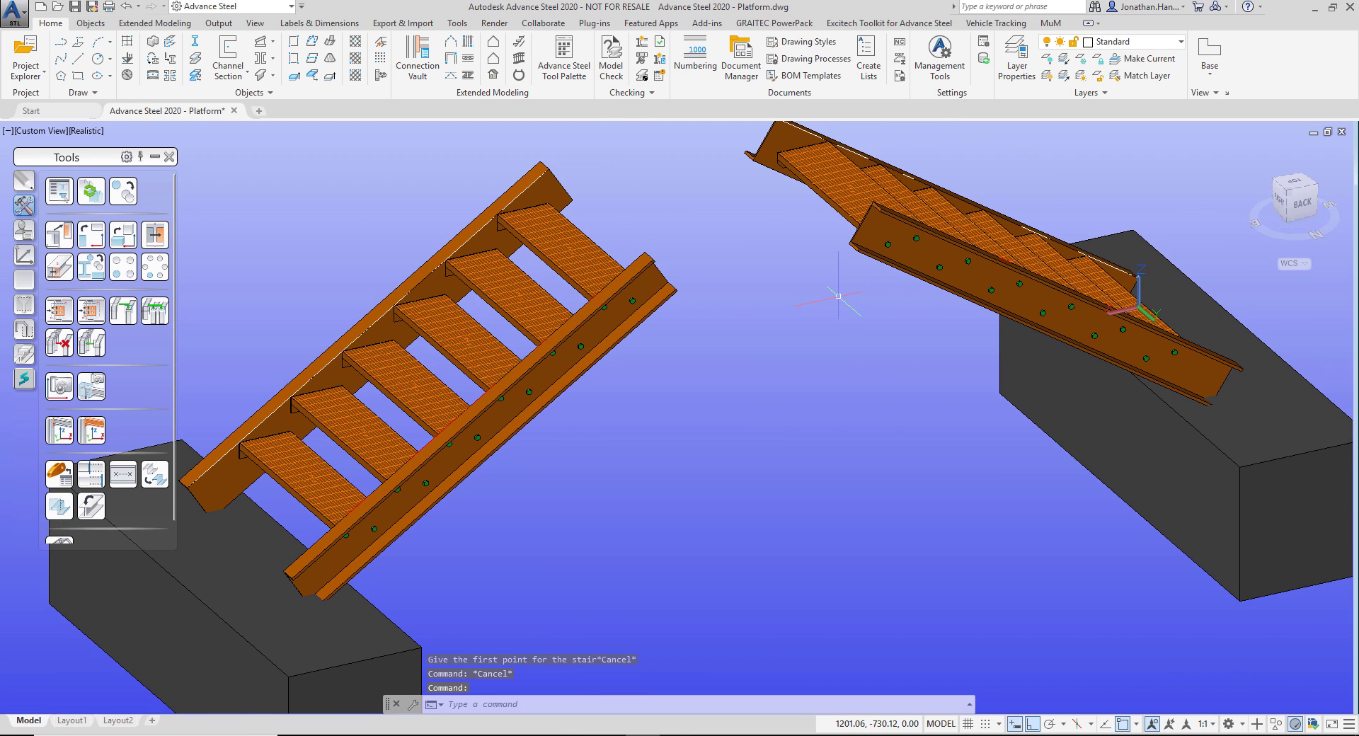
{"action": "scroll", "coordinate": [828, 305], "scroll_direction": "down", "scroll_amount": 4}
{"action": "middle_click_drag", "start_coordinate": [820, 328], "coordinate": [855, 380]}
{"action": "scroll", "coordinate": [785, 306], "scroll_direction": "up", "scroll_amount": 3}
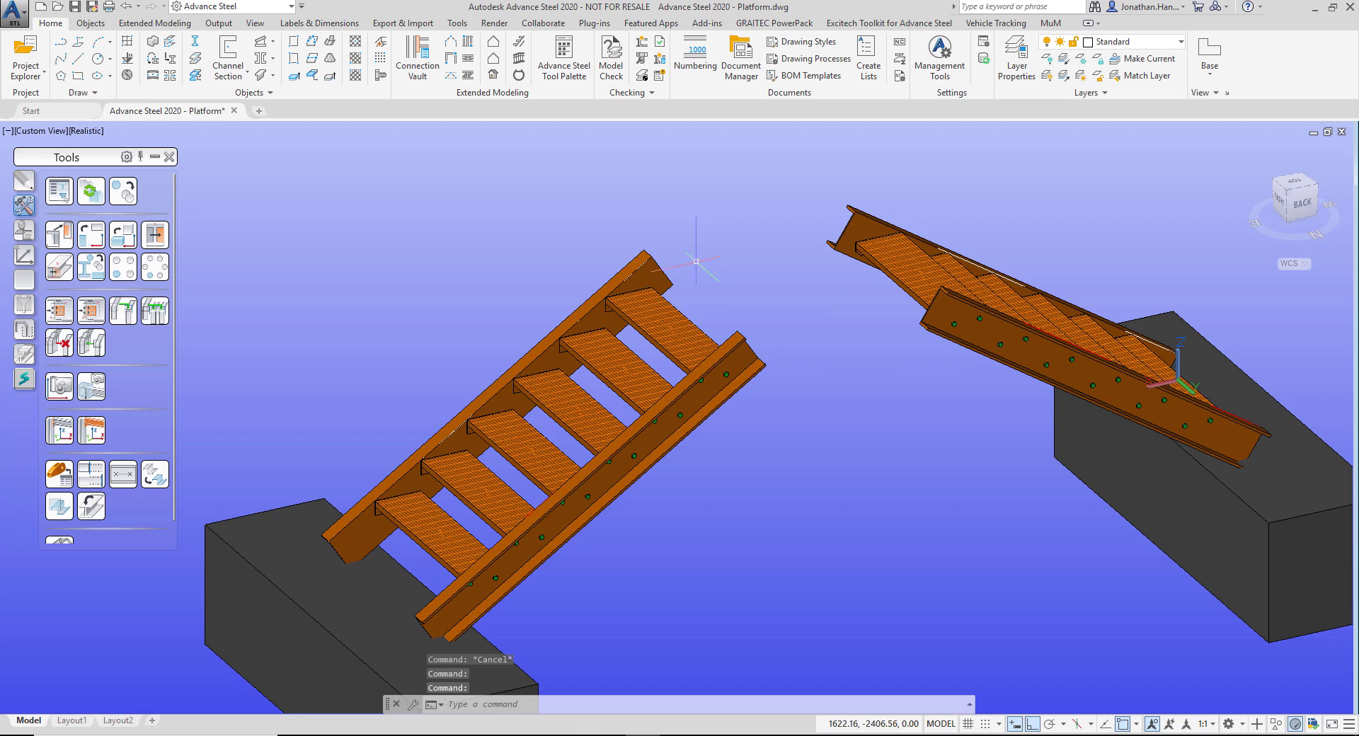
{"action": "scroll", "coordinate": [645, 249], "scroll_direction": "up", "scroll_amount": 6}
{"action": "scroll", "coordinate": [764, 272], "scroll_direction": "down", "scroll_amount": 5}
{"action": "middle_click_drag", "start_coordinate": [843, 273], "coordinate": [654, 340]}
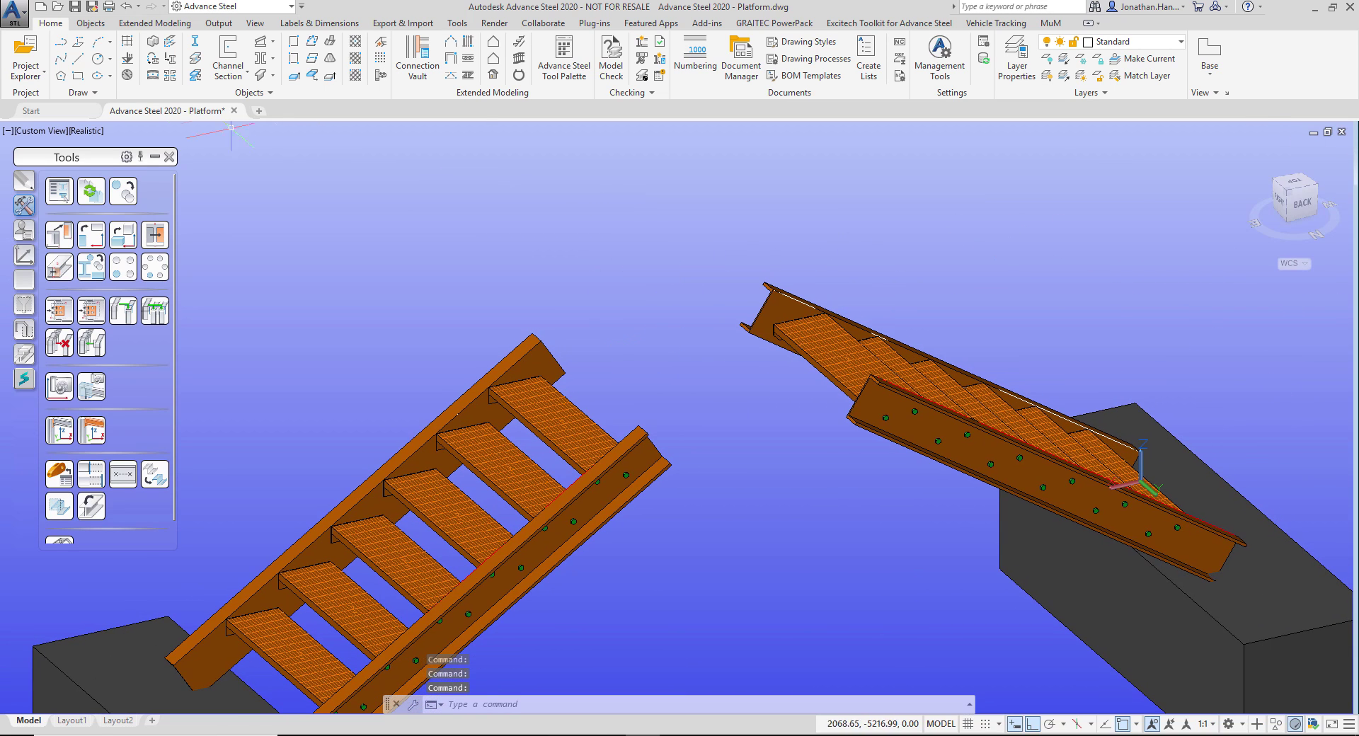
- Place a channel section between the upper end corners of the two stairs' far stringers
{"action": "left_click", "coordinate": [229, 74]}
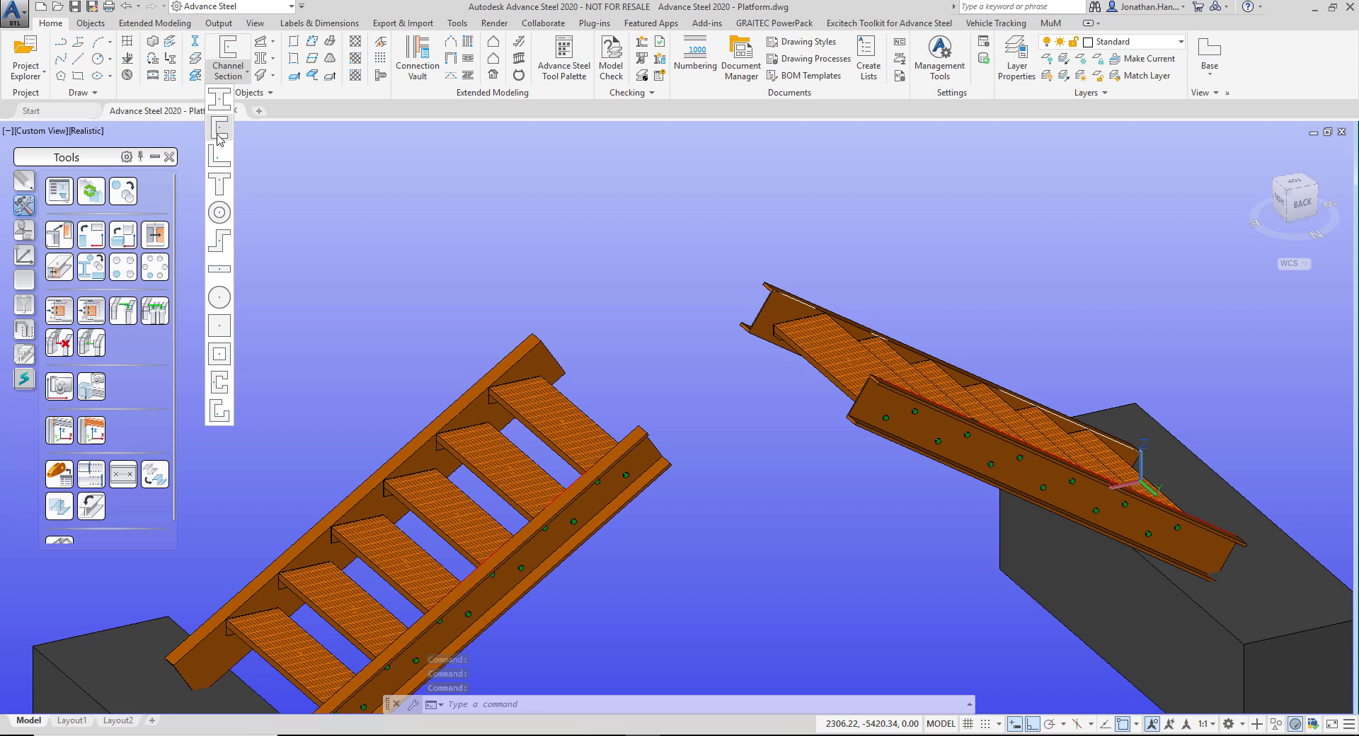
{"action": "left_click", "coordinate": [218, 129]}
{"action": "scroll", "coordinate": [555, 345], "scroll_direction": "up", "scroll_amount": 5}
{"action": "left_click", "coordinate": [561, 349]}
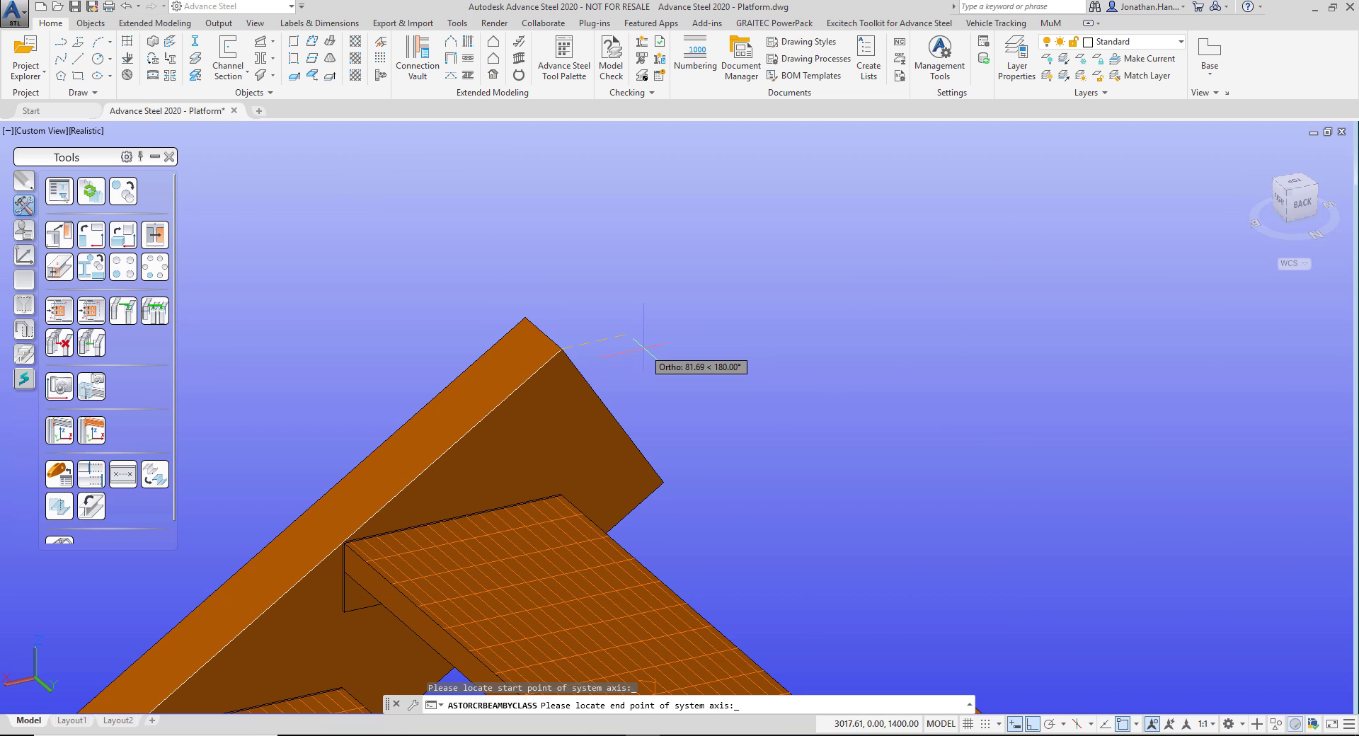
{"action": "scroll", "coordinate": [965, 292], "scroll_direction": "down", "scroll_amount": 3}
{"action": "scroll", "coordinate": [1005, 276], "scroll_direction": "up", "scroll_amount": 5}
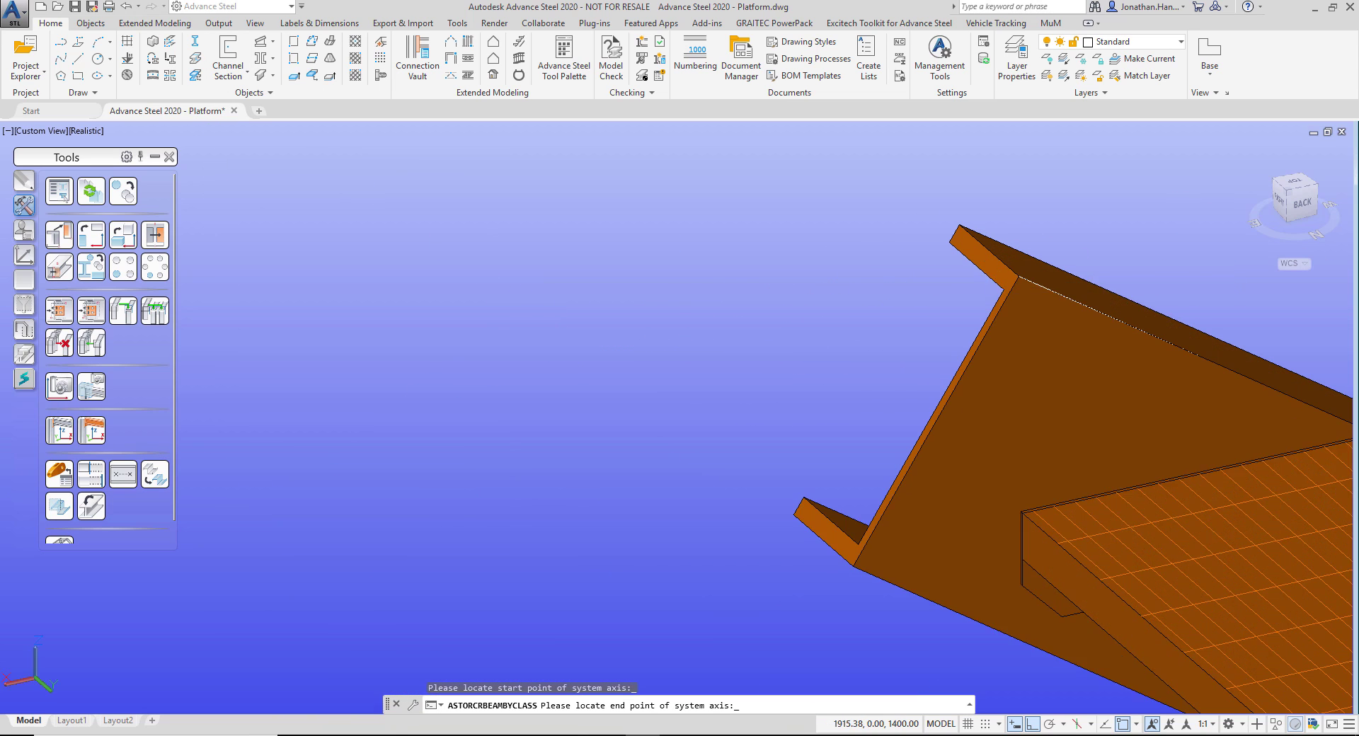
{"action": "left_click", "coordinate": [1031, 276]}
{"action": "scroll", "coordinate": [941, 311], "scroll_direction": "down", "scroll_amount": 5}
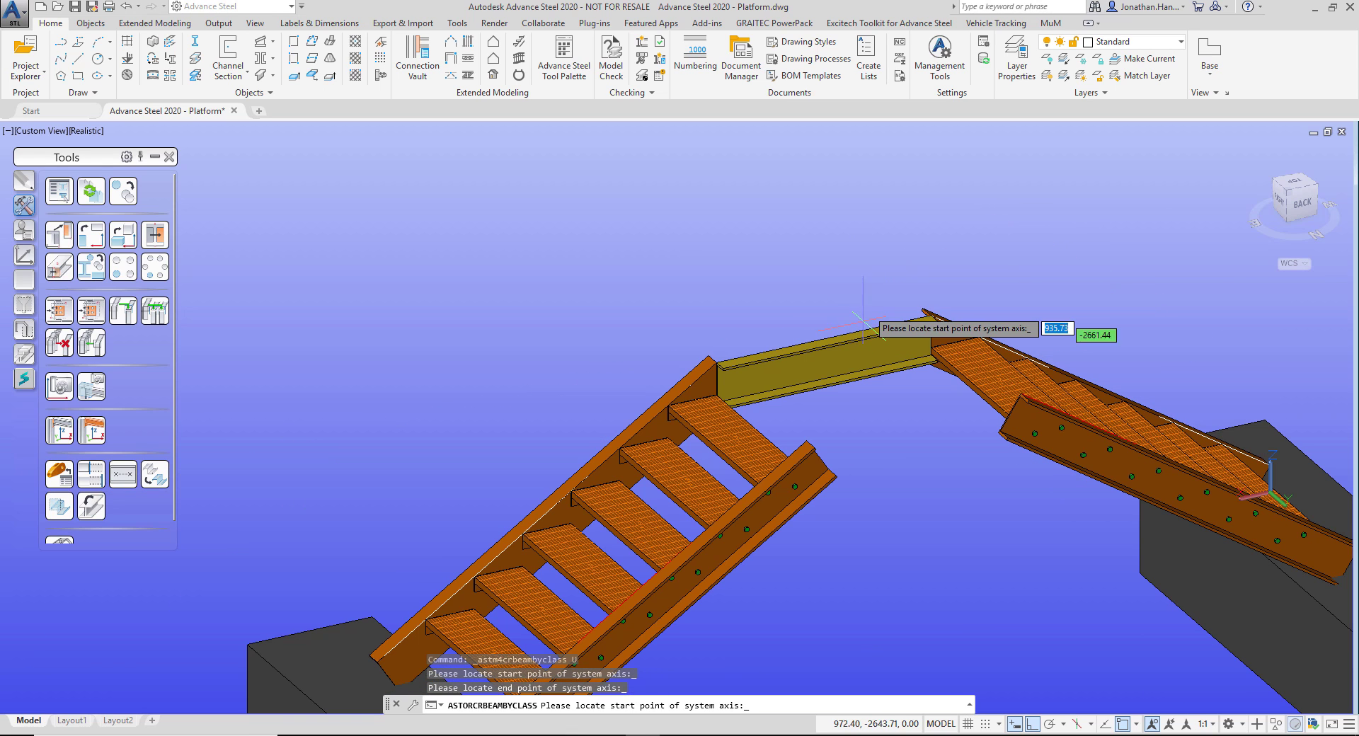
{"action": "scroll", "coordinate": [858, 327], "scroll_direction": "up", "scroll_amount": 3}
{"action": "key", "text": "Return"}
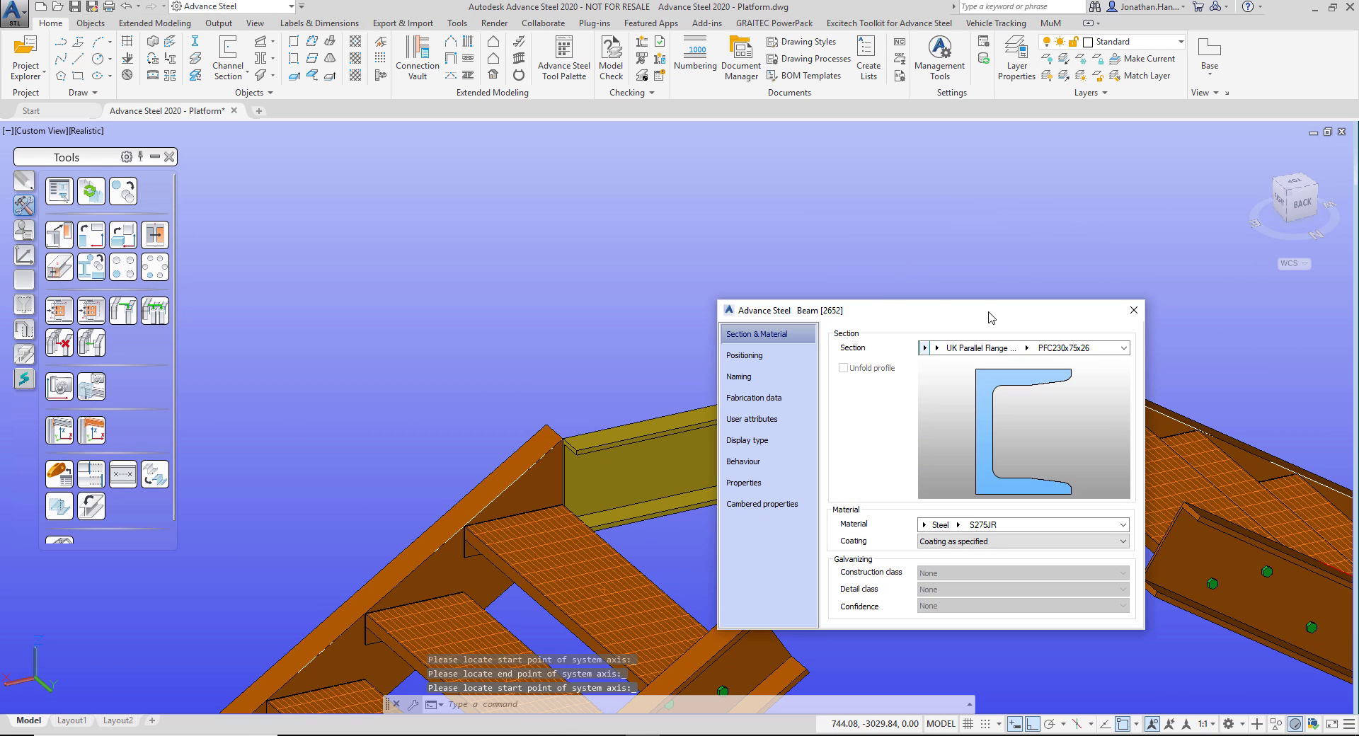
- Set the far channel's section to PFC230x90x32 and mirror the profile
{"action": "left_click_drag", "start_coordinate": [1049, 317], "coordinate": [1019, 213]}
{"action": "left_click", "coordinate": [995, 244]}
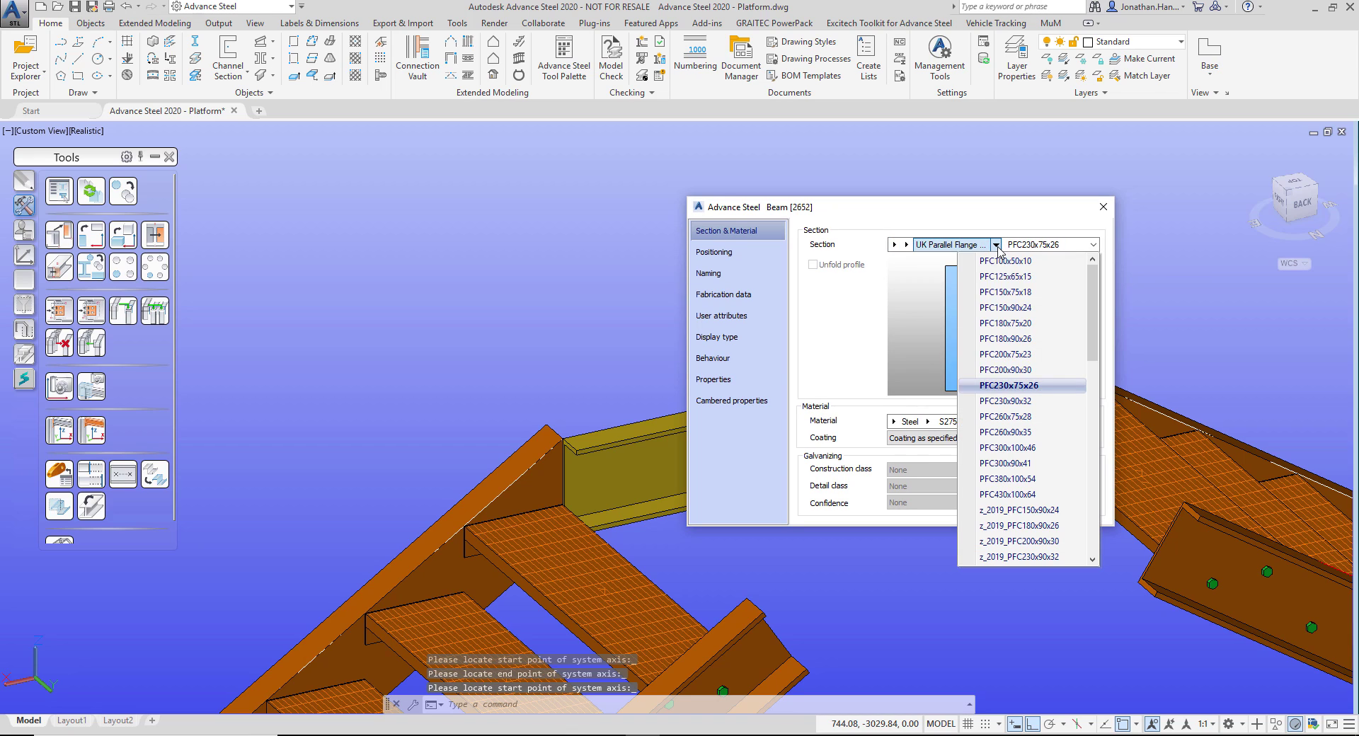
{"action": "left_click", "coordinate": [1016, 401]}
{"action": "left_click", "coordinate": [736, 252]}
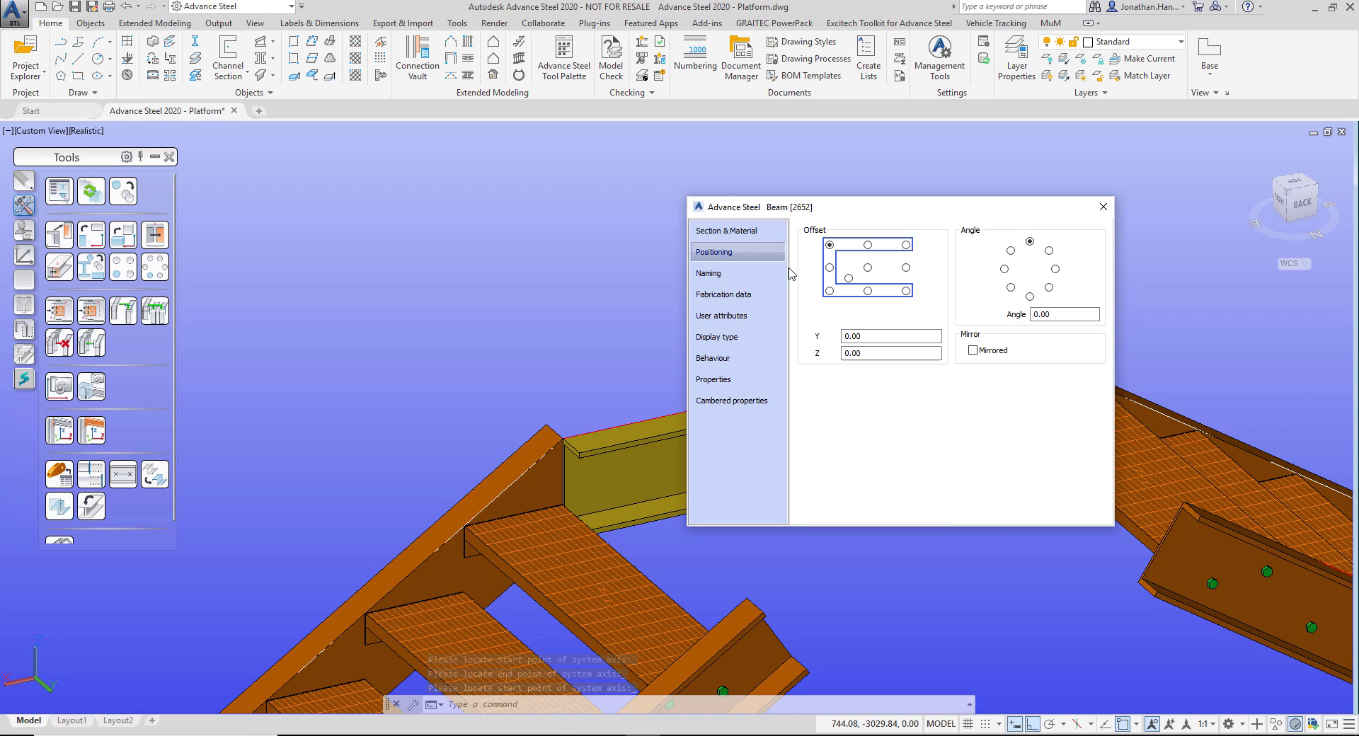
{"action": "left_click", "coordinate": [974, 350]}
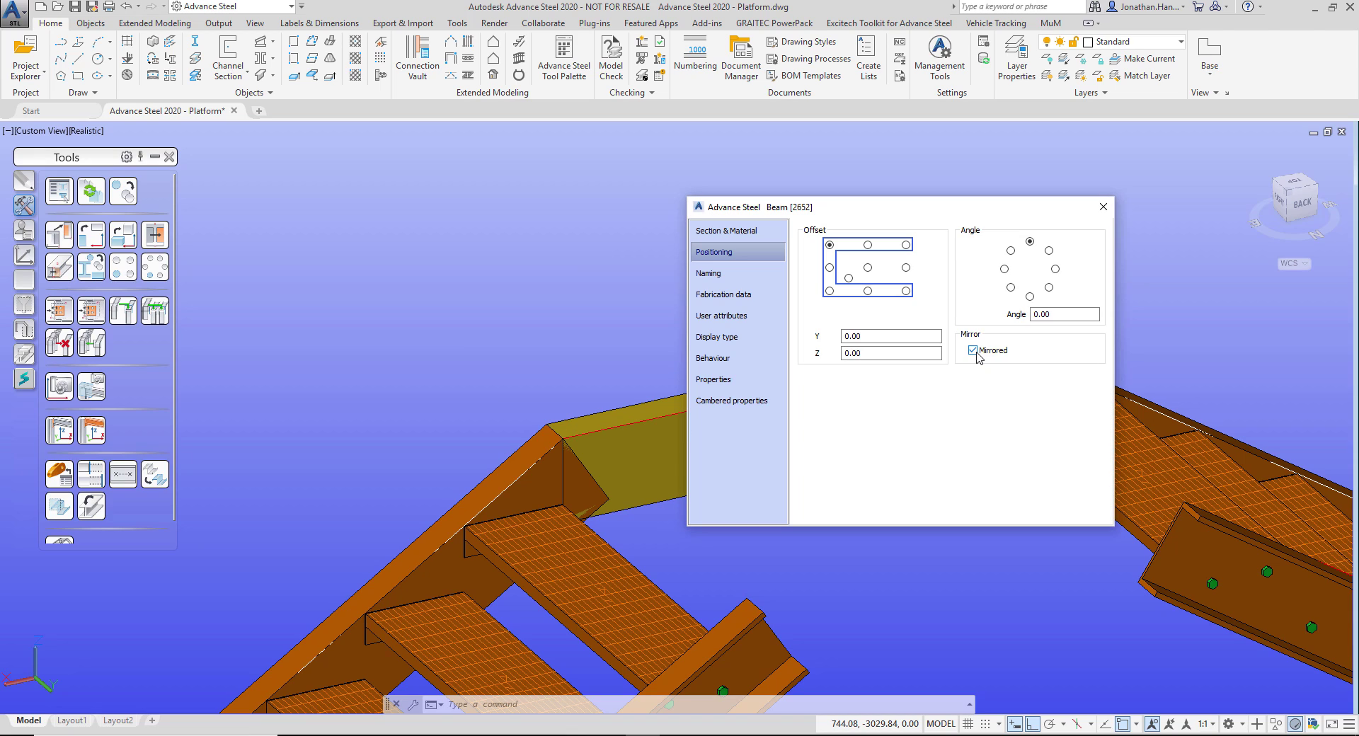
- Check the far channel's model role in its naming settings and close its properties
{"action": "left_click", "coordinate": [735, 274]}
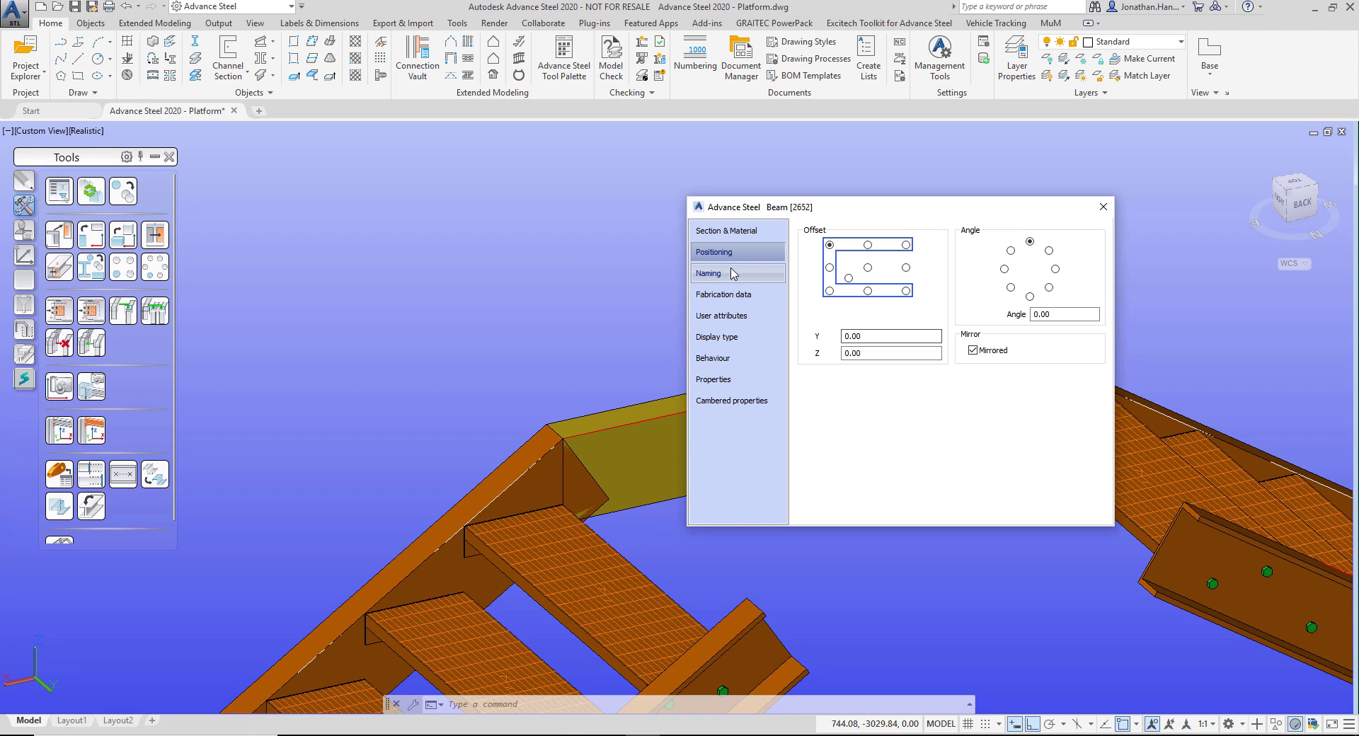
{"action": "left_click", "coordinate": [1026, 409]}
{"action": "left_click", "coordinate": [1030, 424]}
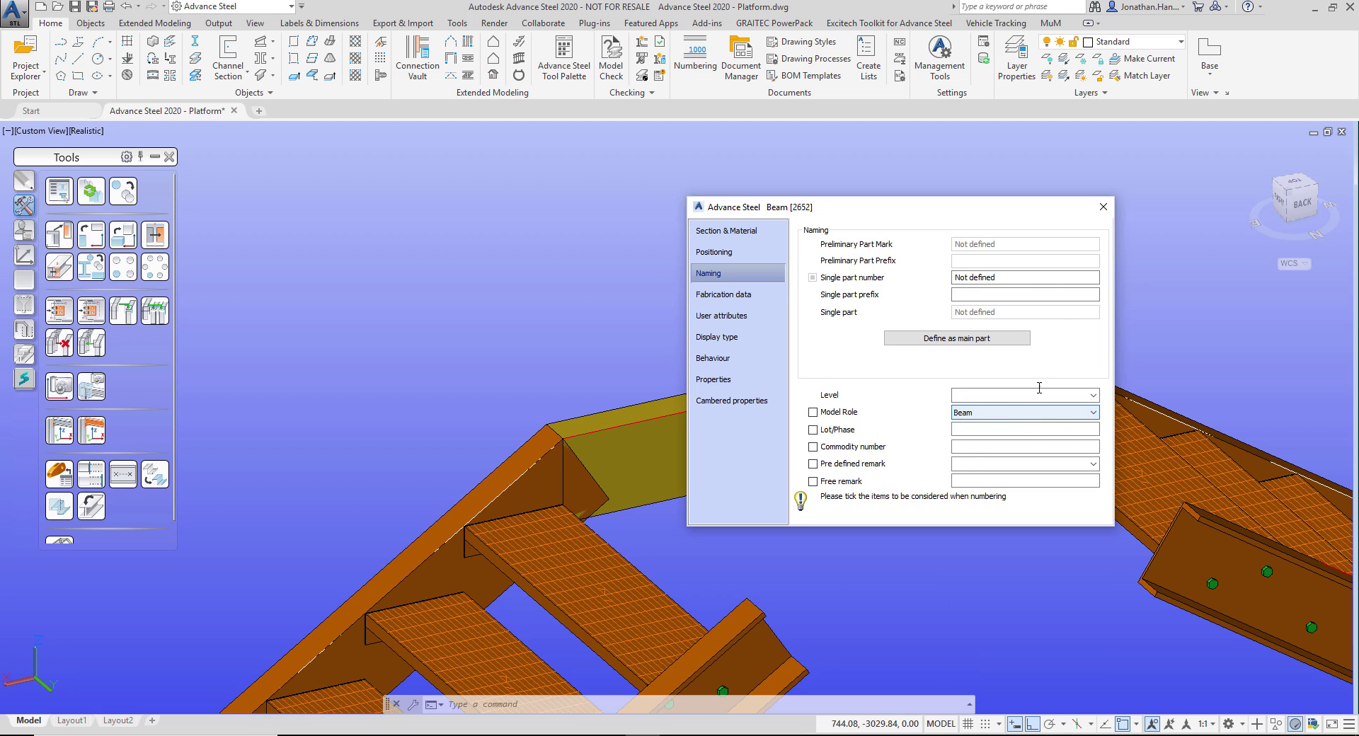
{"action": "left_click", "coordinate": [1102, 207]}
- Place a second channel section between the upper end corners of the two stairs' near stringers
{"action": "left_click", "coordinate": [228, 53]}
{"action": "middle_click_drag", "start_coordinate": [917, 564], "coordinate": [792, 392]}
{"action": "left_click", "coordinate": [743, 587]}
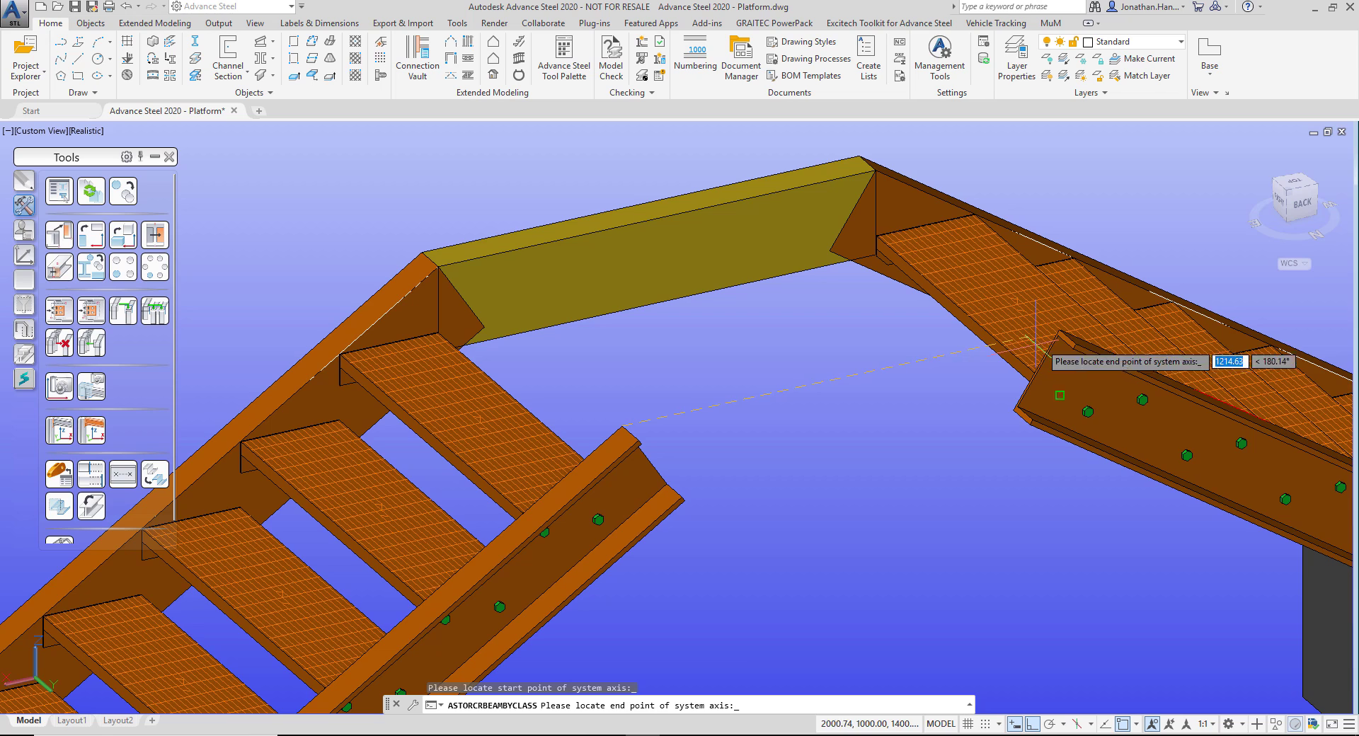
{"action": "scroll", "coordinate": [1073, 343], "scroll_direction": "up", "scroll_amount": 3}
{"action": "left_click", "coordinate": [1044, 324]}
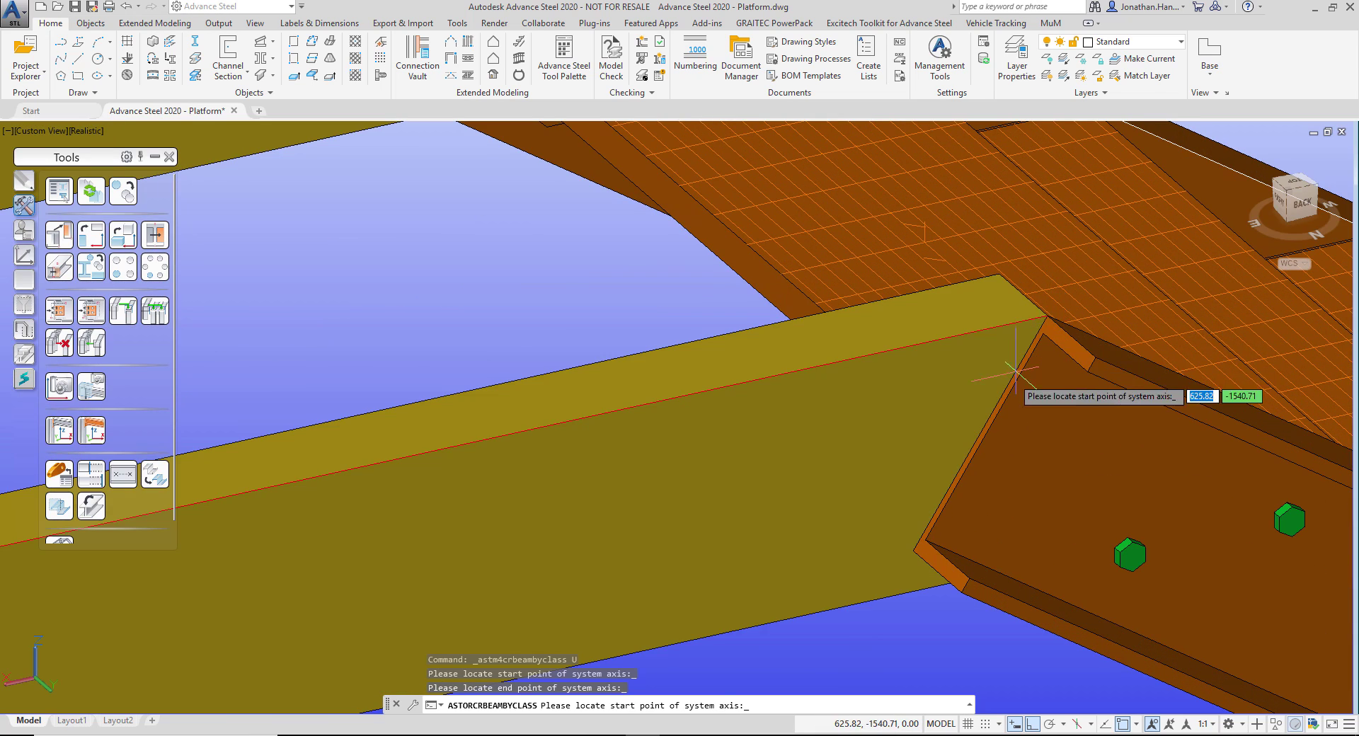
{"action": "scroll", "coordinate": [802, 368], "scroll_direction": "down", "scroll_amount": 5}
{"action": "key", "text": "Return"}
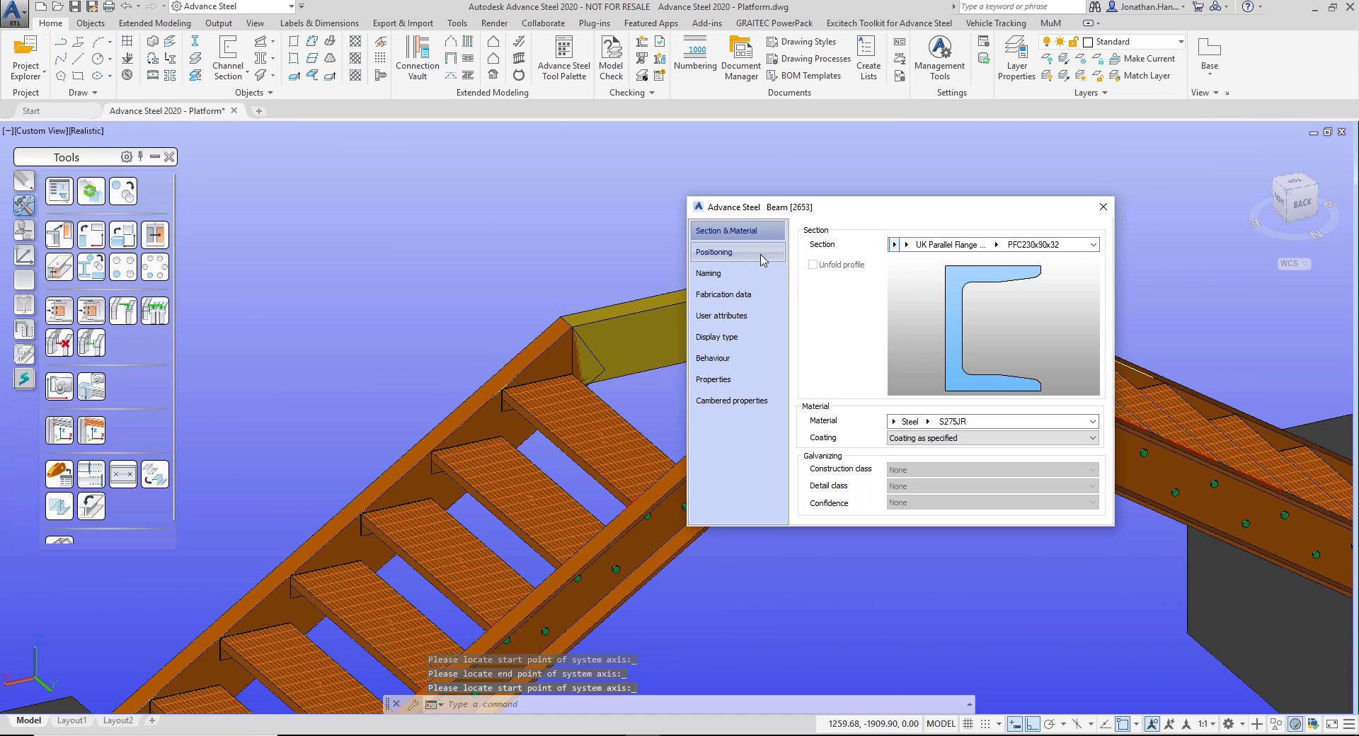
- Check the near channel's positioning, section and model role, and close its properties
{"action": "left_click", "coordinate": [760, 259]}
{"action": "left_click_drag", "start_coordinate": [911, 218], "coordinate": [549, 230]}
{"action": "left_click", "coordinate": [360, 243]}
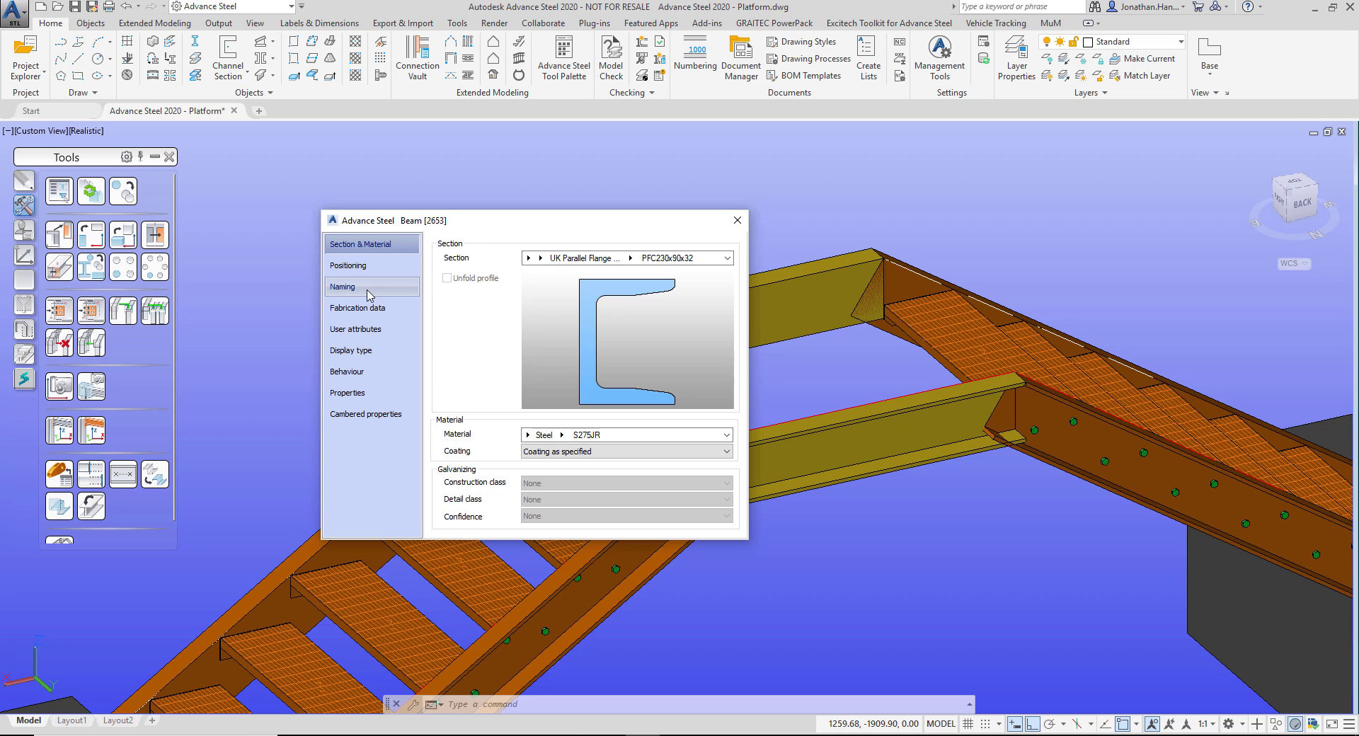
{"action": "left_click", "coordinate": [343, 286]}
{"action": "left_click", "coordinate": [670, 427]}
{"action": "left_click", "coordinate": [671, 427]}
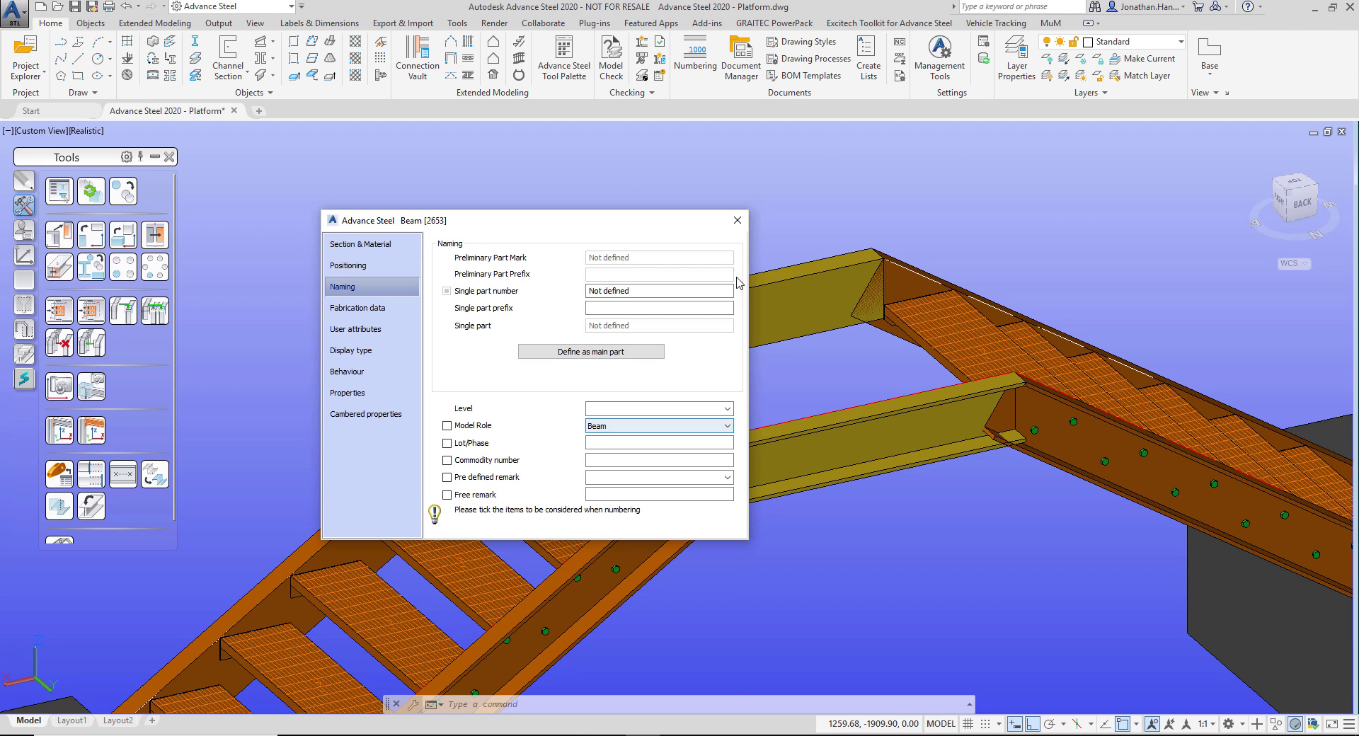
{"action": "left_click", "coordinate": [738, 223]}
- Mitre the first stair's far stringer with the far channel, with zero gap and a weld of thickness 6
{"action": "scroll", "coordinate": [789, 236], "scroll_direction": "down", "scroll_amount": 2}
{"action": "scroll", "coordinate": [784, 235], "scroll_direction": "up", "scroll_amount": 3}
{"action": "middle_click_drag", "start_coordinate": [783, 236], "coordinate": [758, 200]}
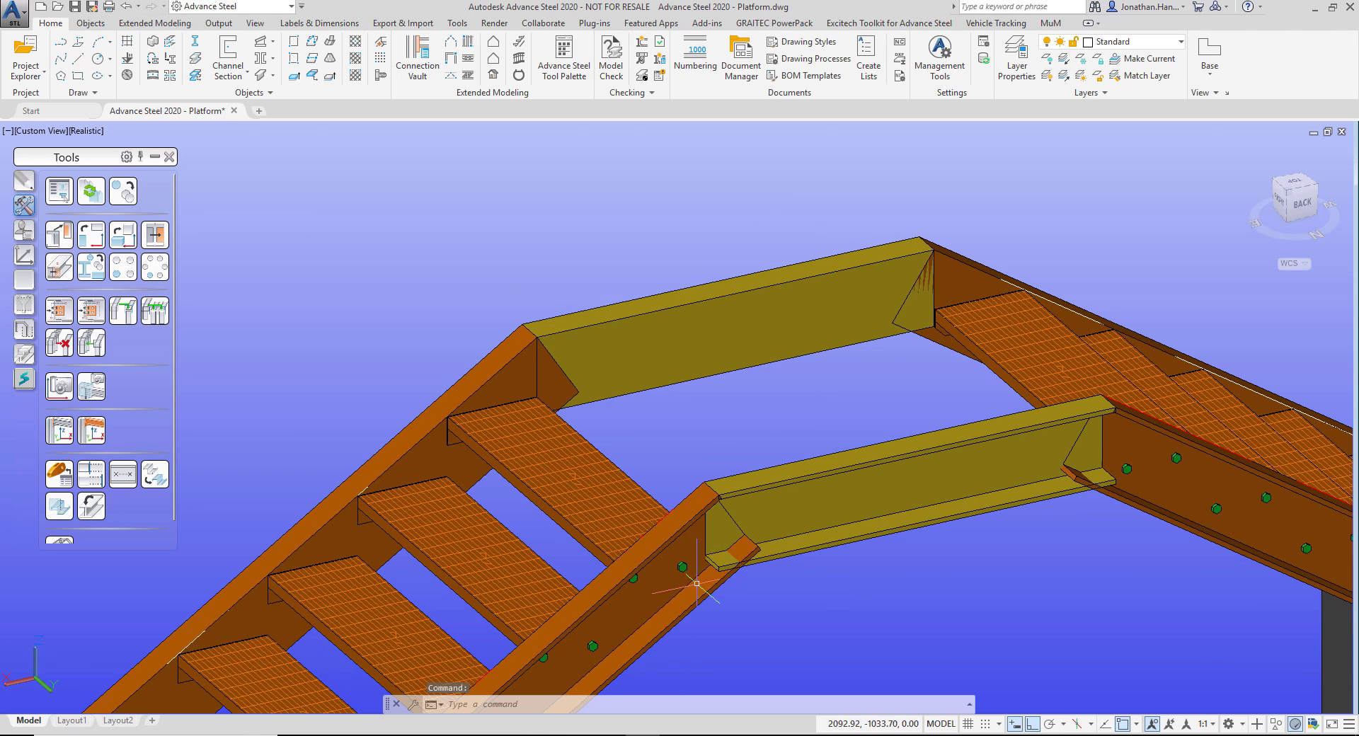
{"action": "scroll", "coordinate": [911, 332], "scroll_direction": "down", "scroll_amount": 2}
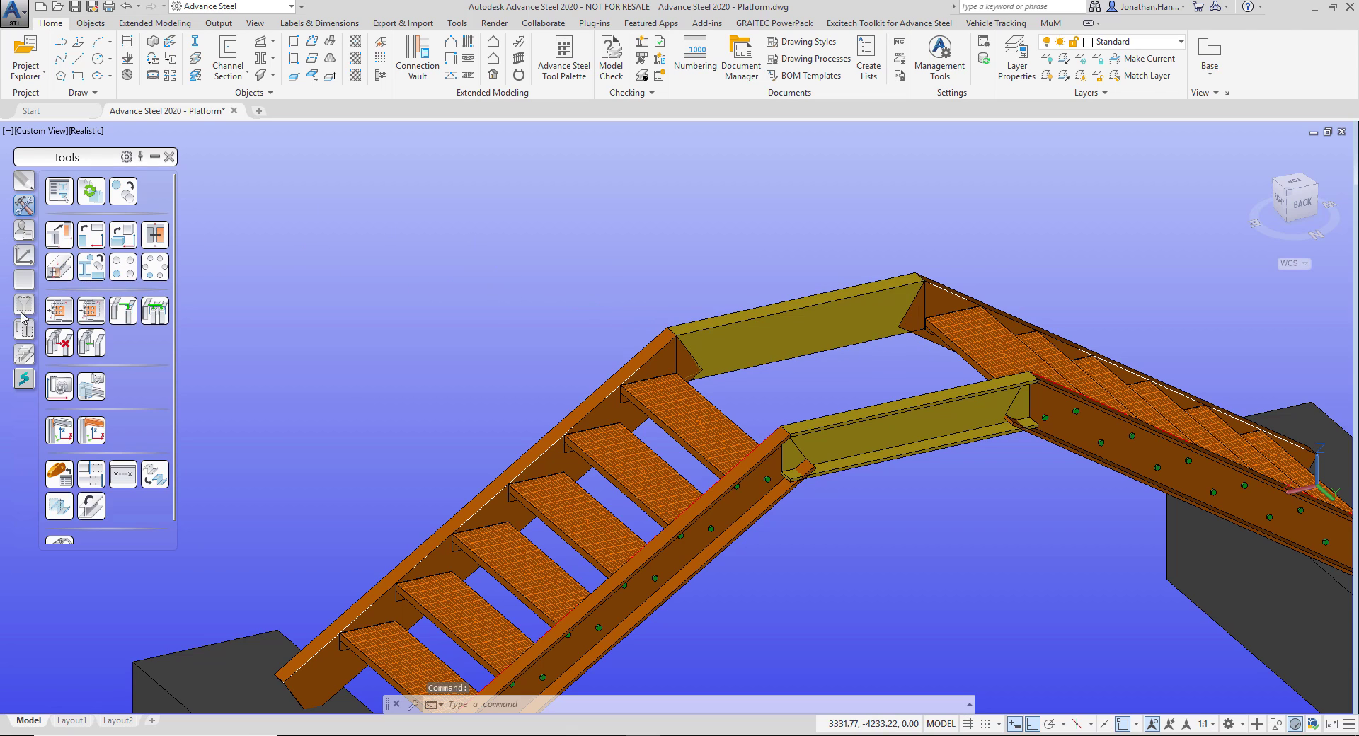
{"action": "left_click", "coordinate": [24, 354]}
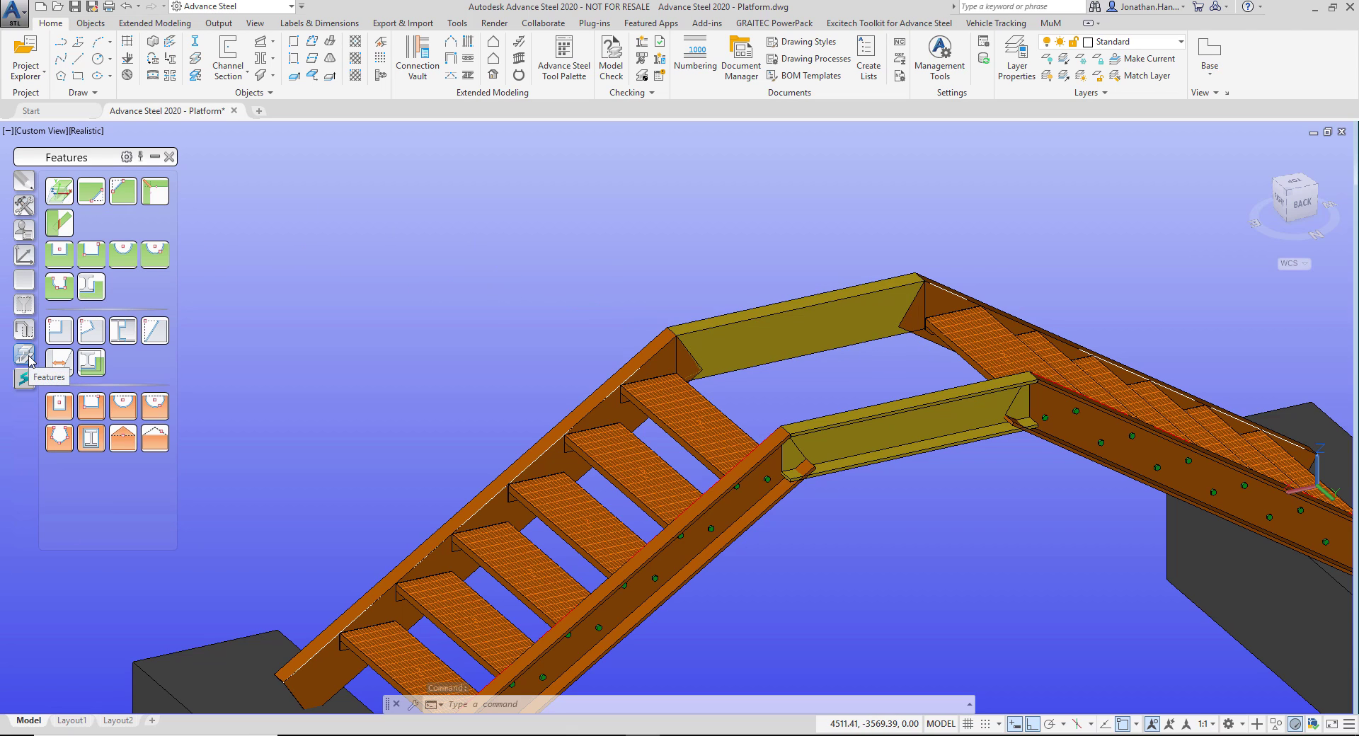
{"action": "left_click", "coordinate": [156, 192]}
{"action": "scroll", "coordinate": [652, 360], "scroll_direction": "up", "scroll_amount": 3}
{"action": "left_click", "coordinate": [652, 358]}
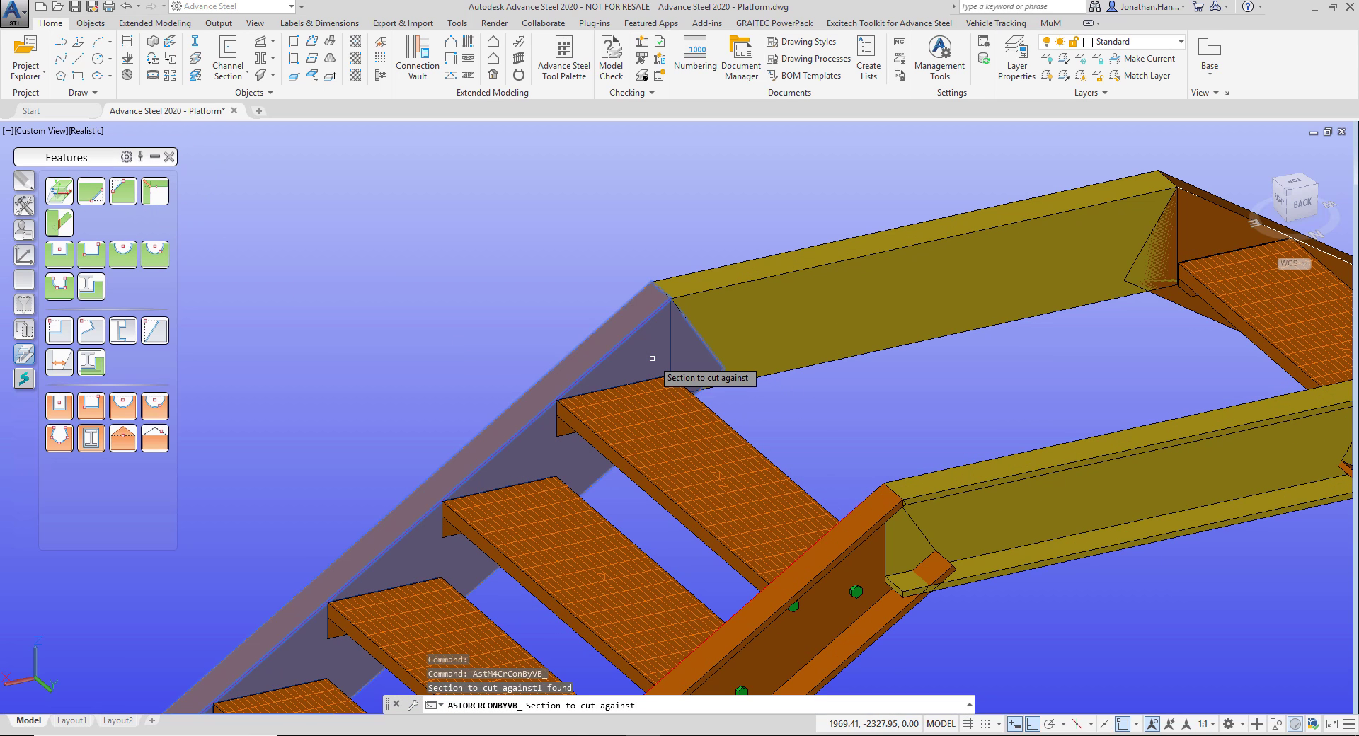
{"action": "left_click", "coordinate": [719, 320]}
{"action": "key", "text": "Return"}
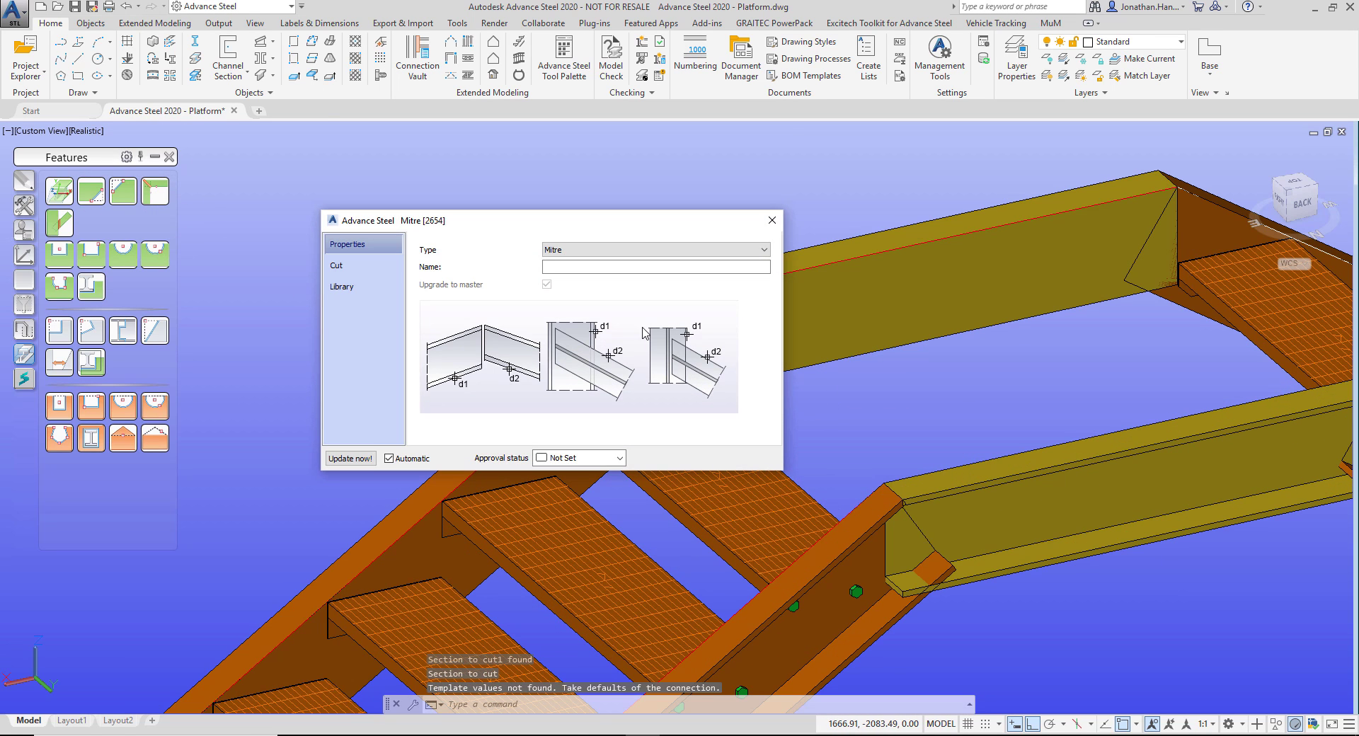
{"action": "left_click", "coordinate": [387, 269]}
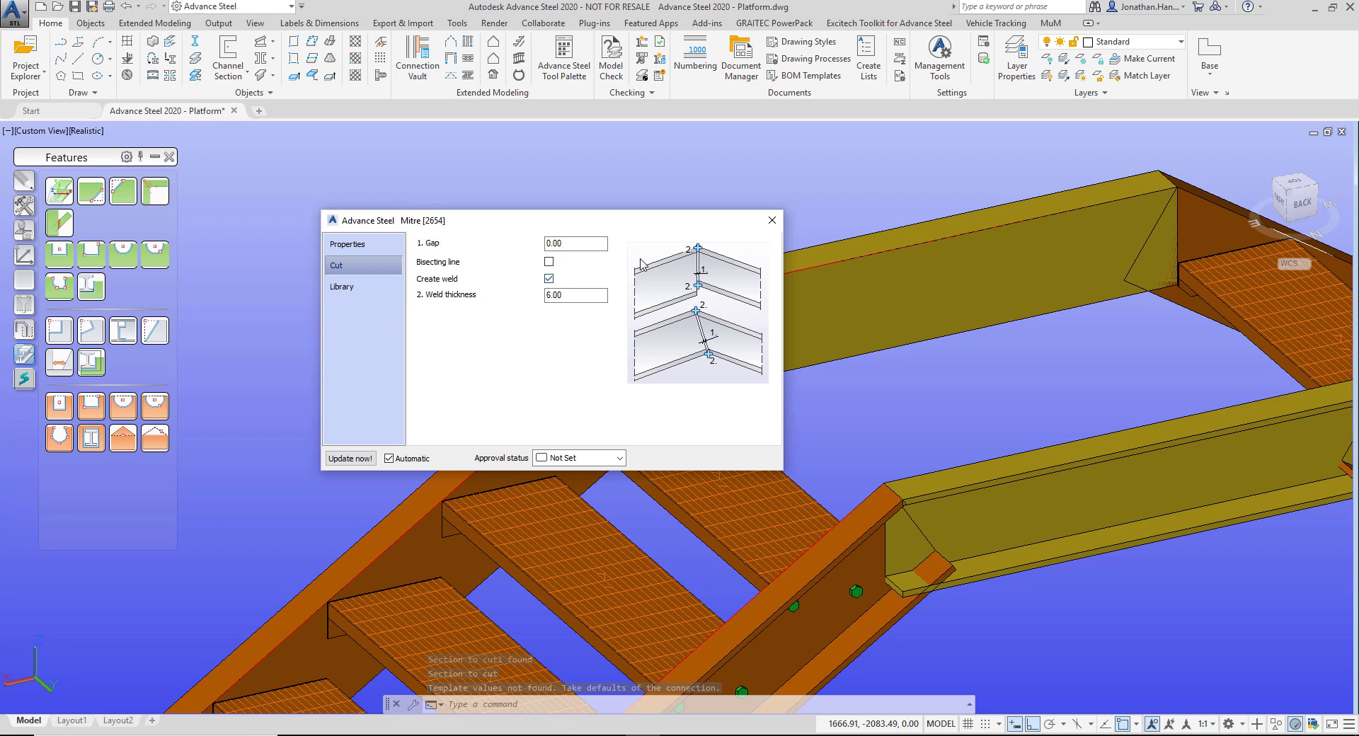
{"action": "left_click", "coordinate": [772, 221]}
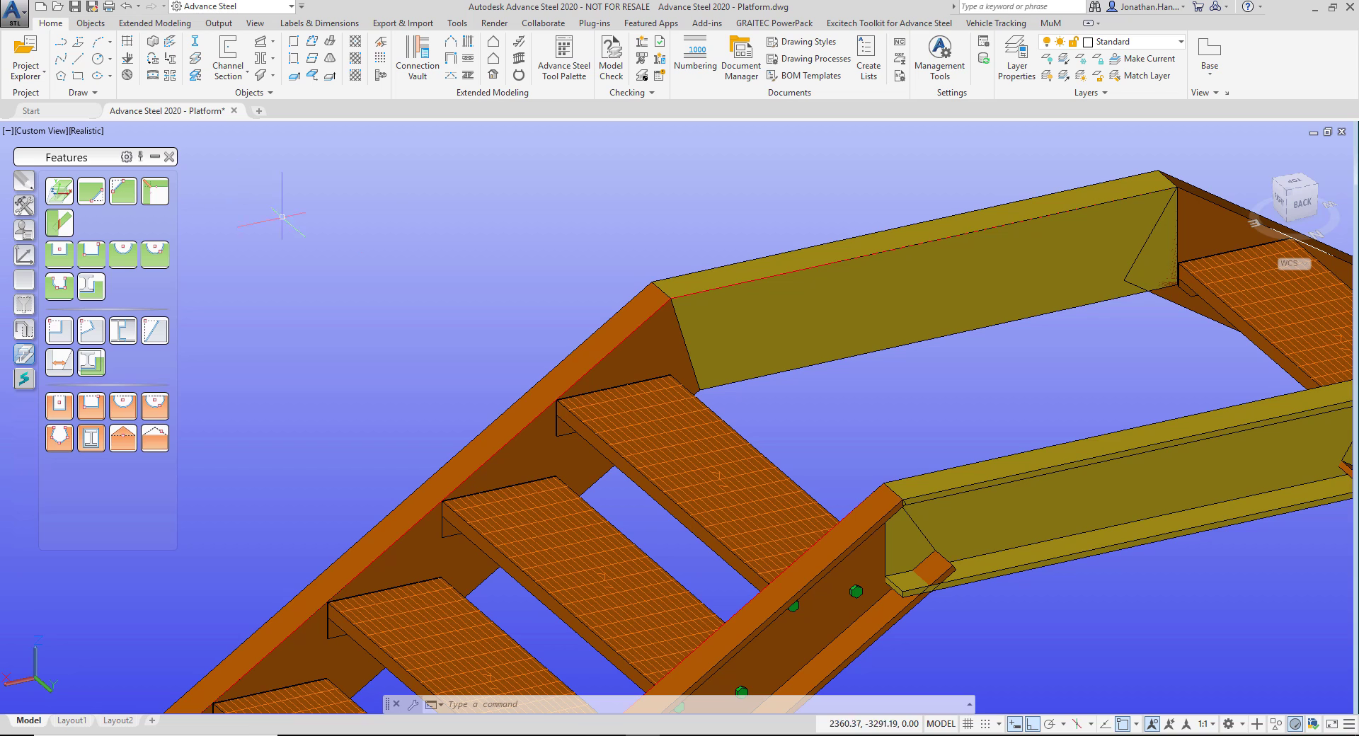
- Mitre the other end of the far channel with the second stair's far stringer, reviewing the cut settings
{"action": "left_click", "coordinate": [147, 196]}
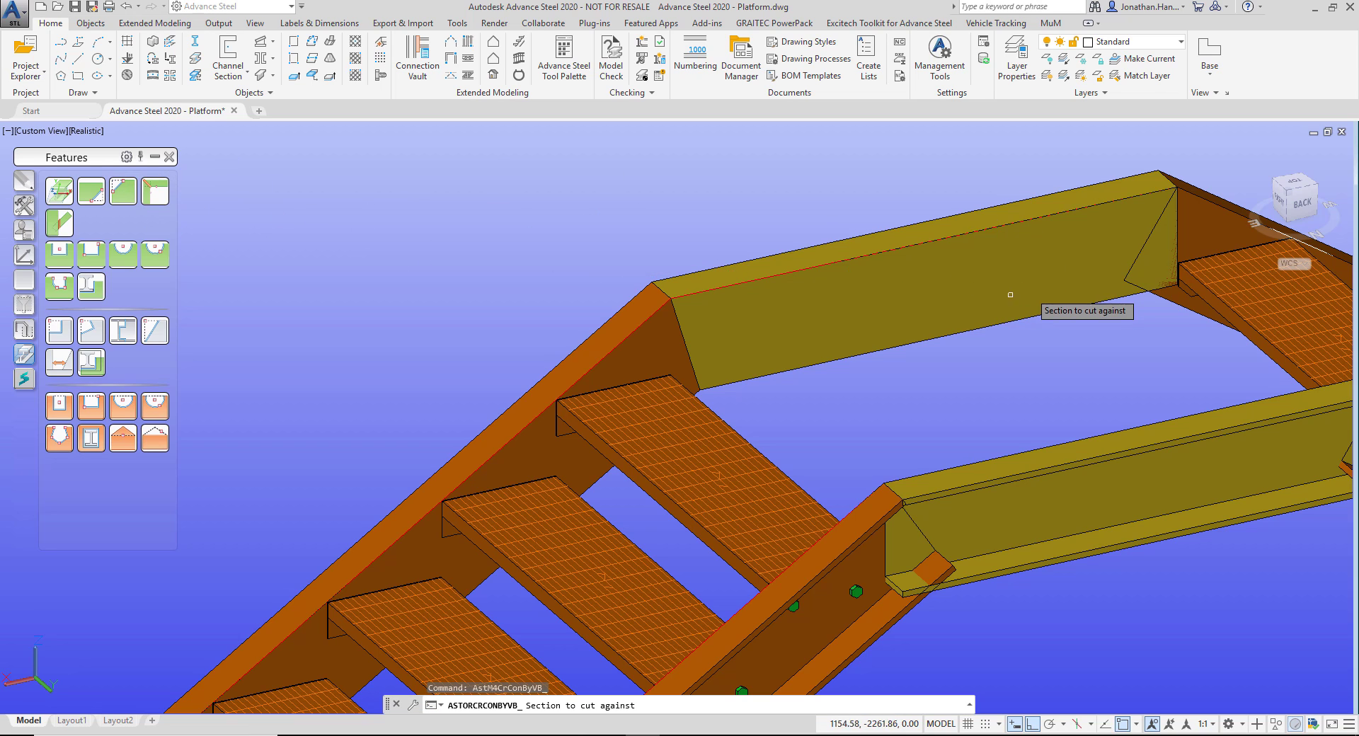
{"action": "left_click", "coordinate": [1027, 294]}
{"action": "key", "text": "Return"}
{"action": "left_click", "coordinate": [1171, 300]}
{"action": "key", "text": "Return"}
{"action": "left_click", "coordinate": [346, 269]}
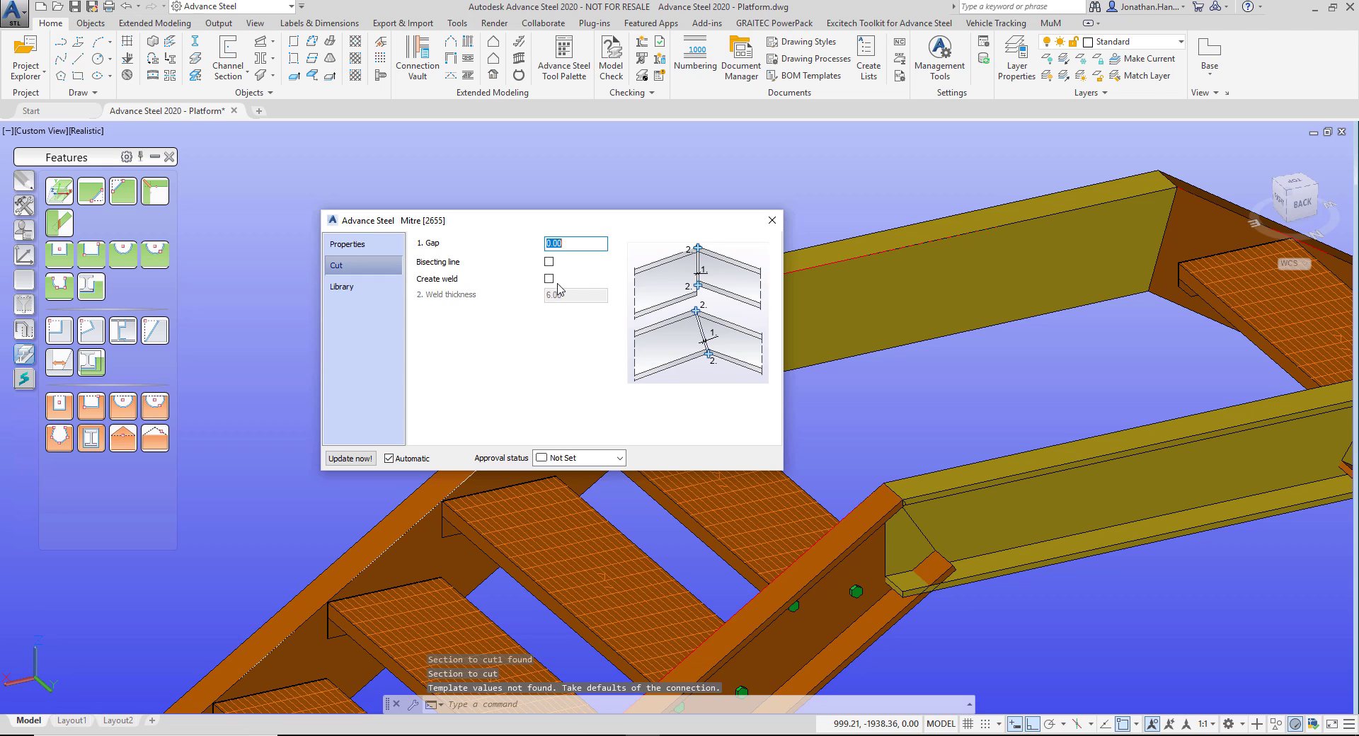
{"action": "left_click", "coordinate": [771, 221]}
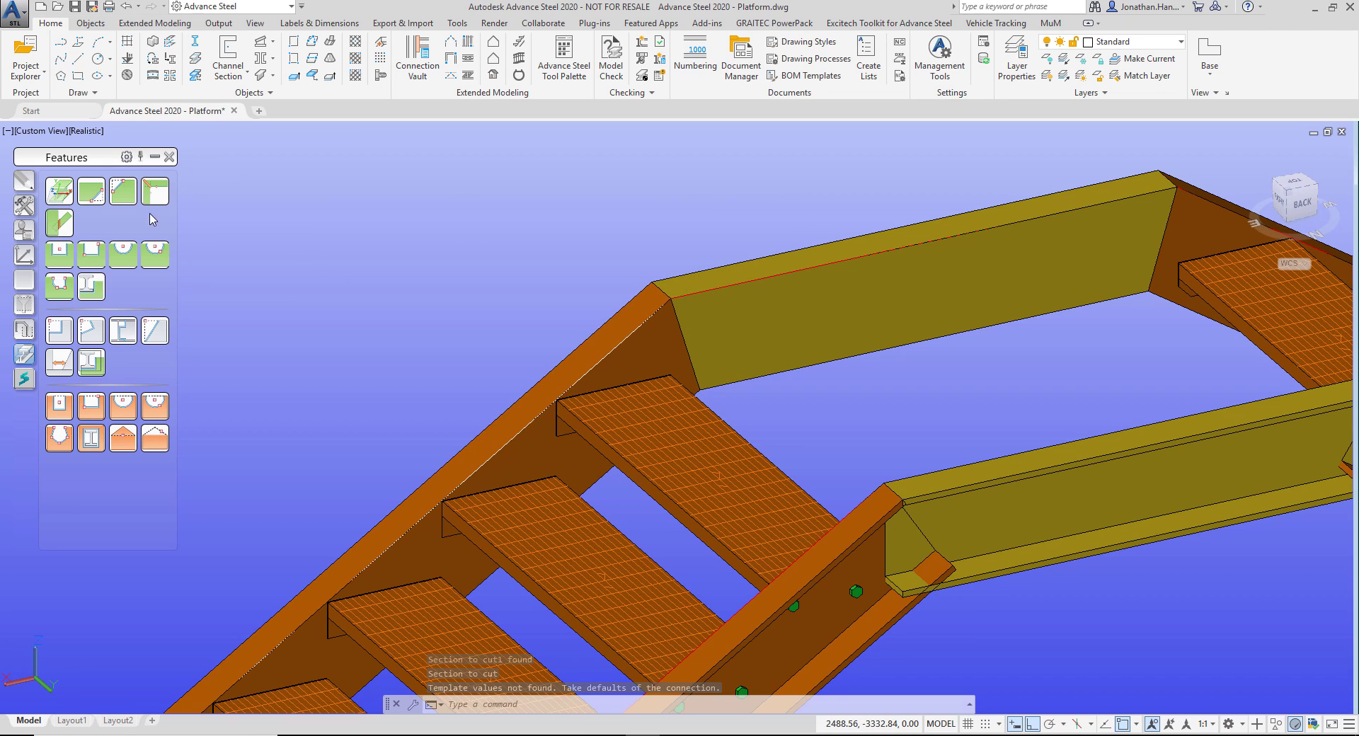
- Mitre the first stair's near stringer with the near channel beam, review the cut settings and close the joint's properties
{"action": "left_click", "coordinate": [157, 190]}
{"action": "left_click", "coordinate": [846, 608]}
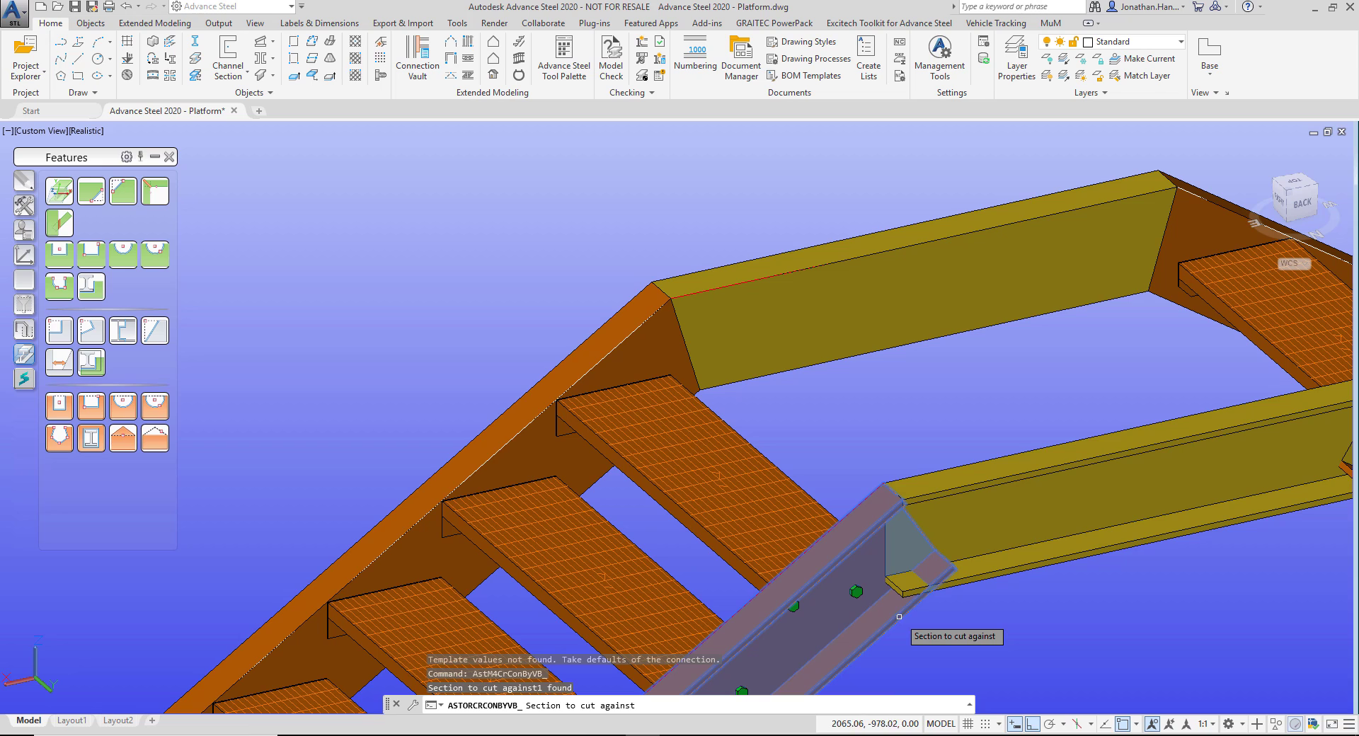
{"action": "key", "text": "Return"}
{"action": "left_click", "coordinate": [914, 584]}
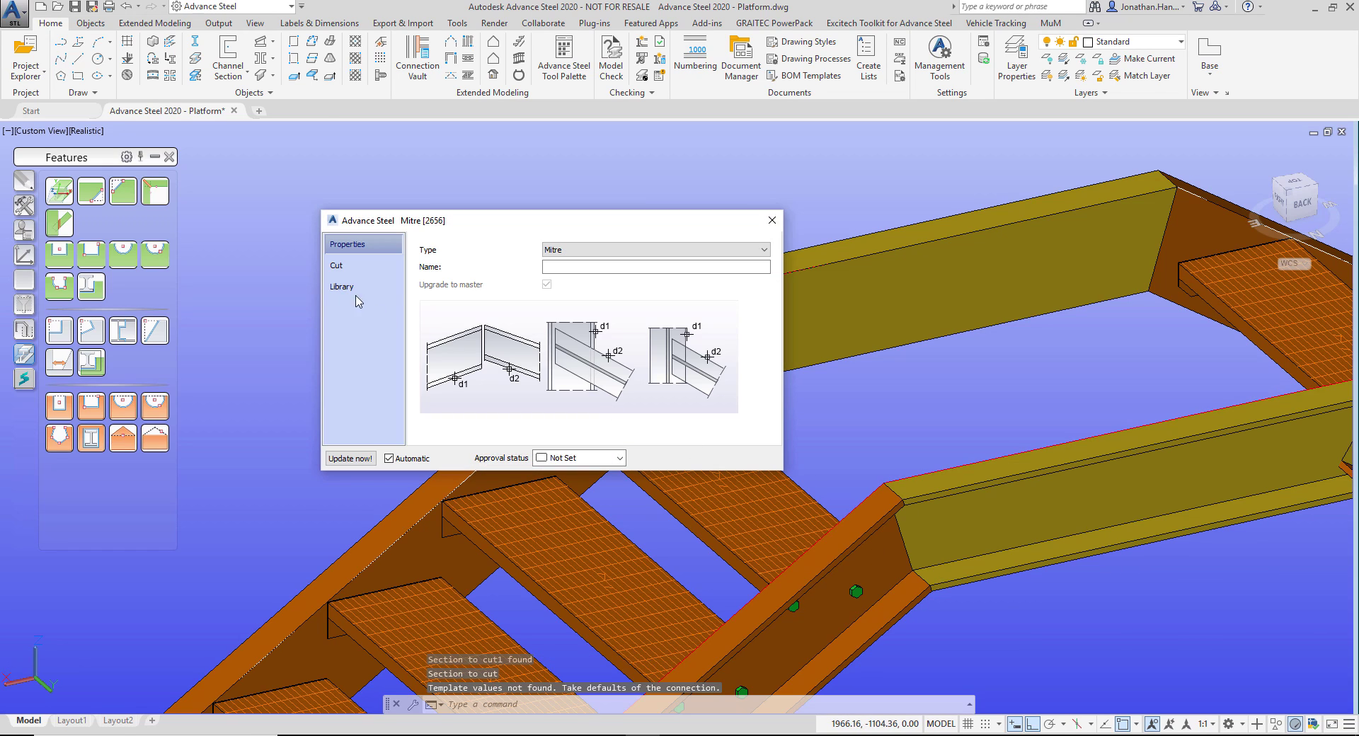
{"action": "left_click", "coordinate": [351, 269]}
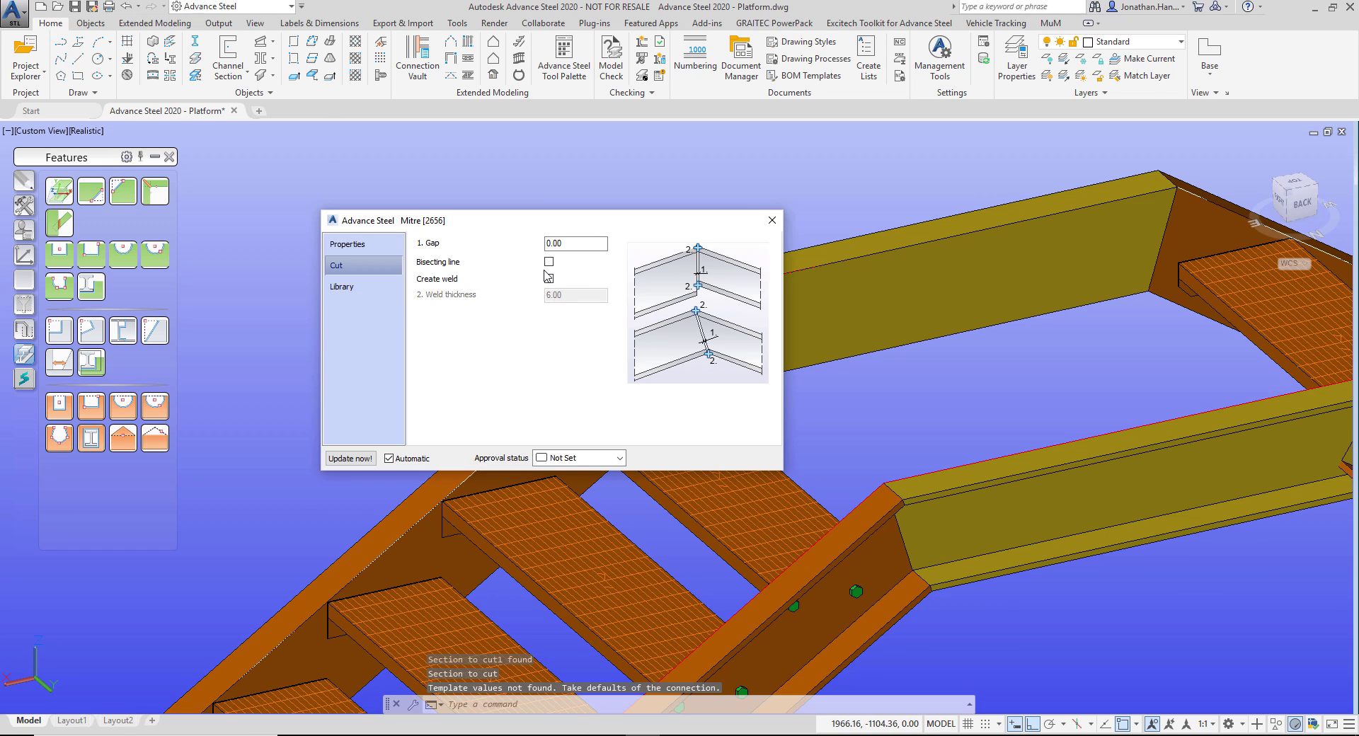
{"action": "left_click", "coordinate": [772, 222]}
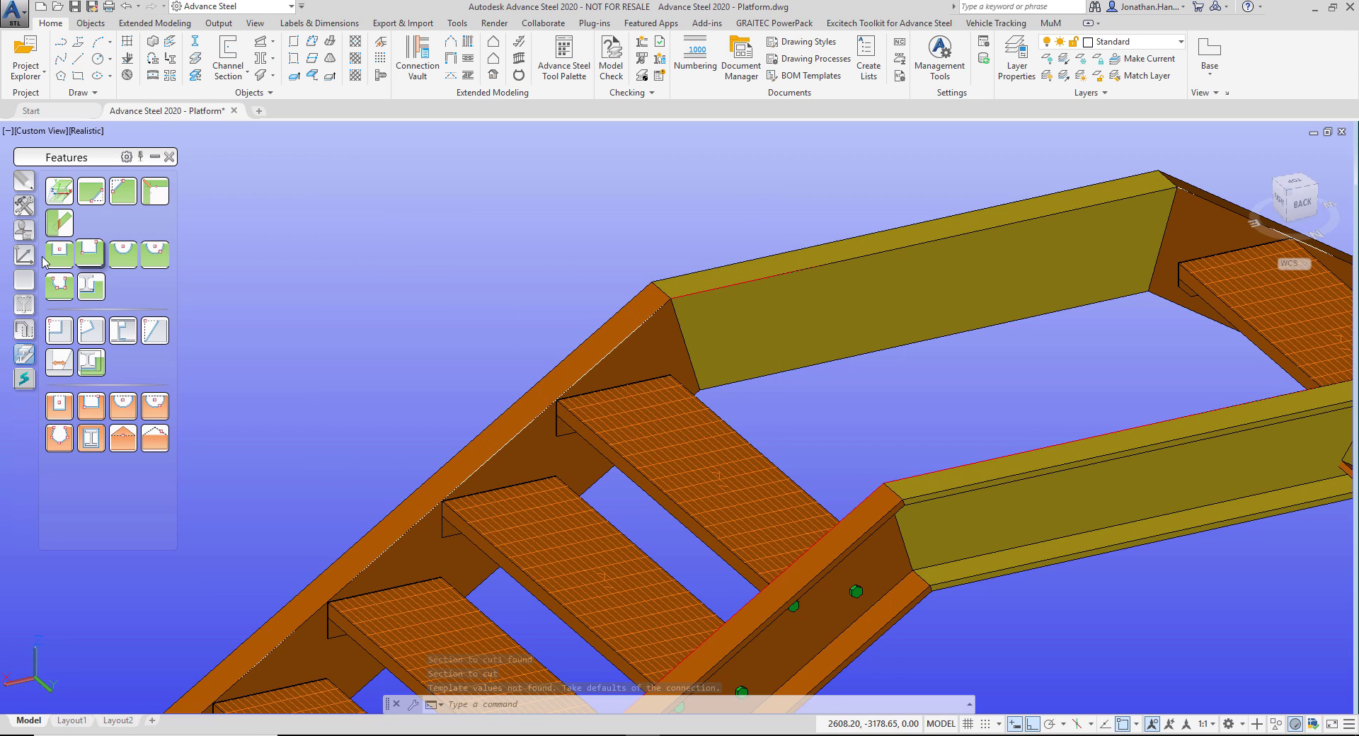
- Mitre the near channel's other end with the second stair's near stringer, checking the cut settings
{"action": "left_click", "coordinate": [154, 191]}
{"action": "scroll", "coordinate": [943, 391], "scroll_direction": "up", "scroll_amount": 3}
{"action": "right_click", "coordinate": [910, 409]}
{"action": "left_click", "coordinate": [953, 419]}
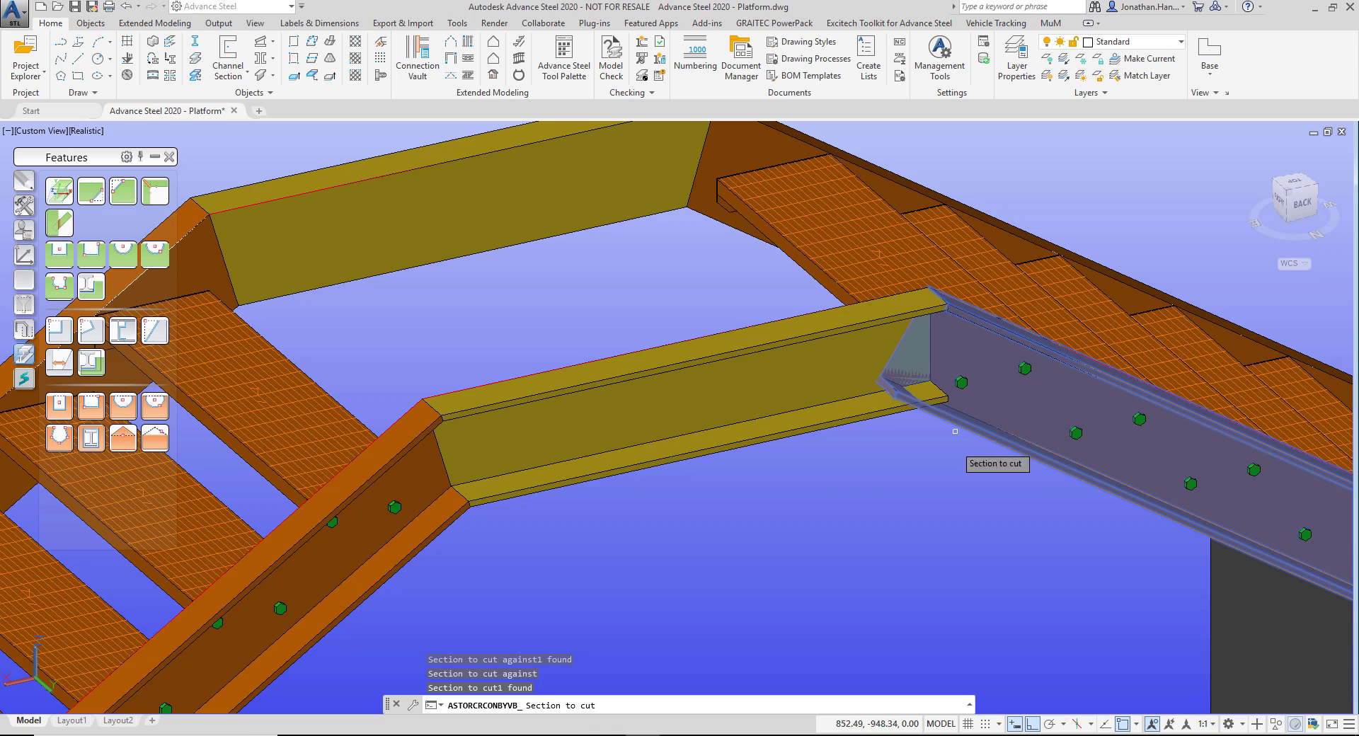
{"action": "right_click", "coordinate": [938, 464]}
{"action": "left_click", "coordinate": [375, 269]}
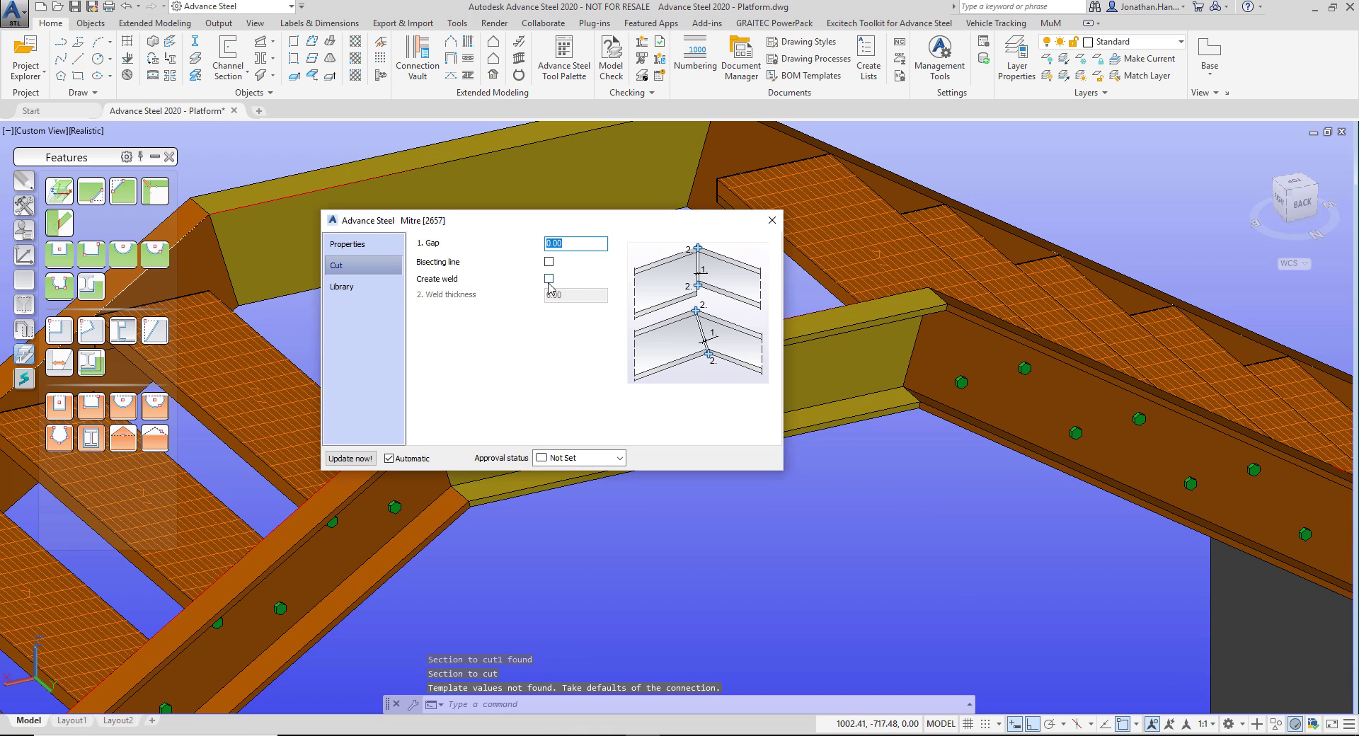
{"action": "left_click", "coordinate": [772, 222]}
{"action": "scroll", "coordinate": [748, 398], "scroll_direction": "down", "scroll_amount": 5}
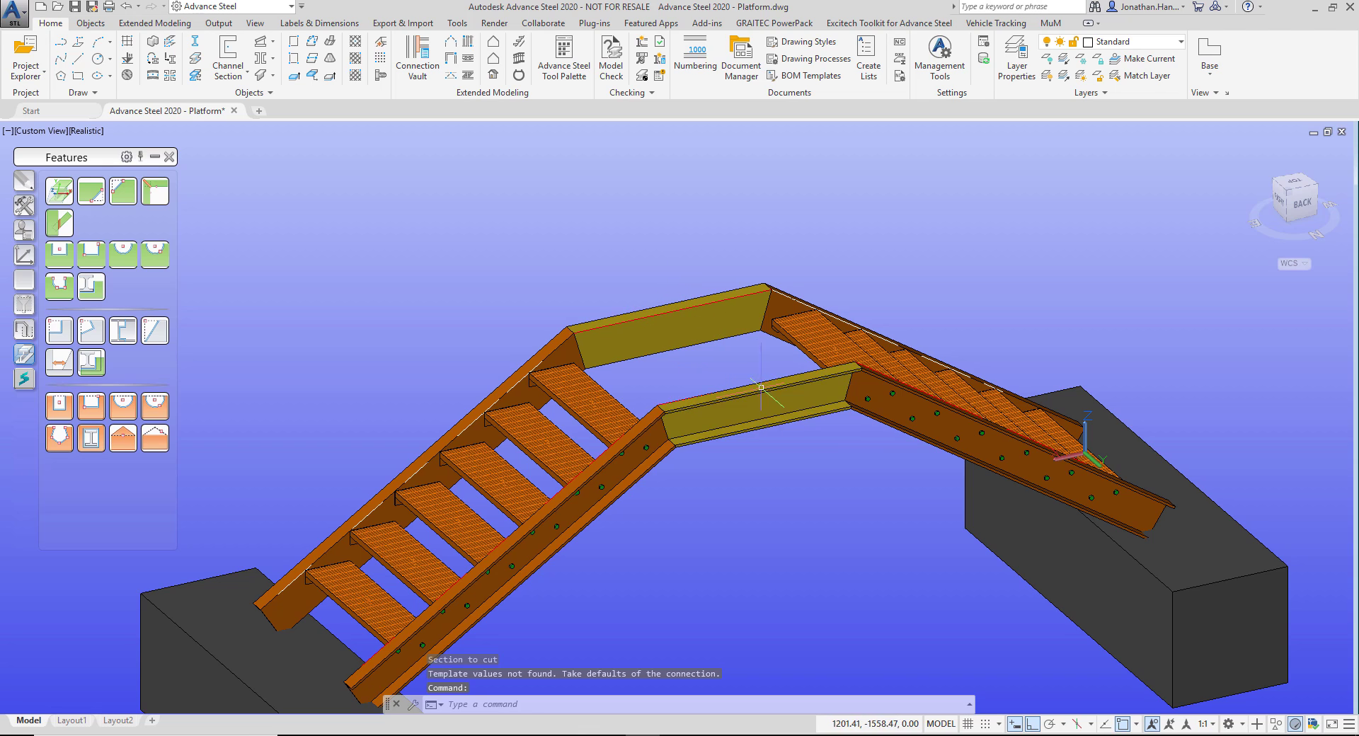
- Align the coordinate system to the far channel beam with UCS at object, at its top edge with Z upwards
{"action": "left_click", "coordinate": [25, 255]}
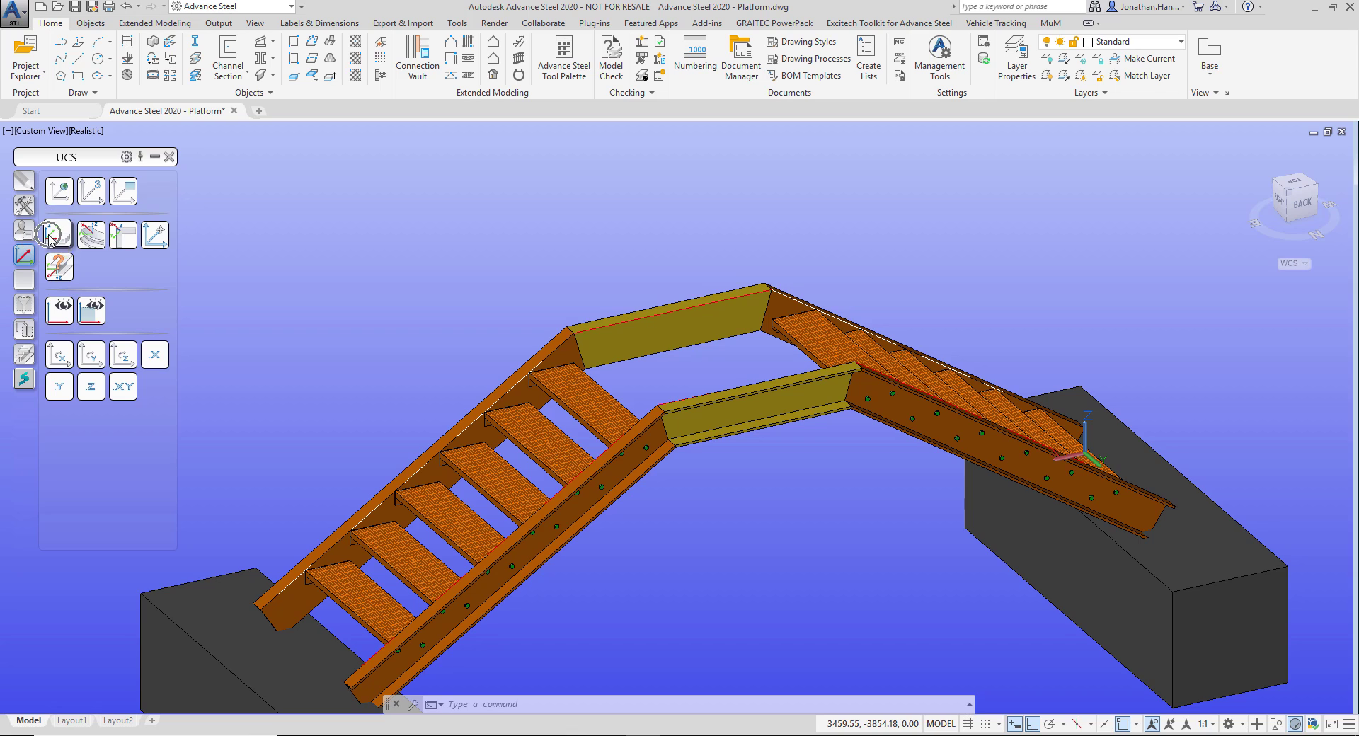
{"action": "left_click", "coordinate": [50, 238]}
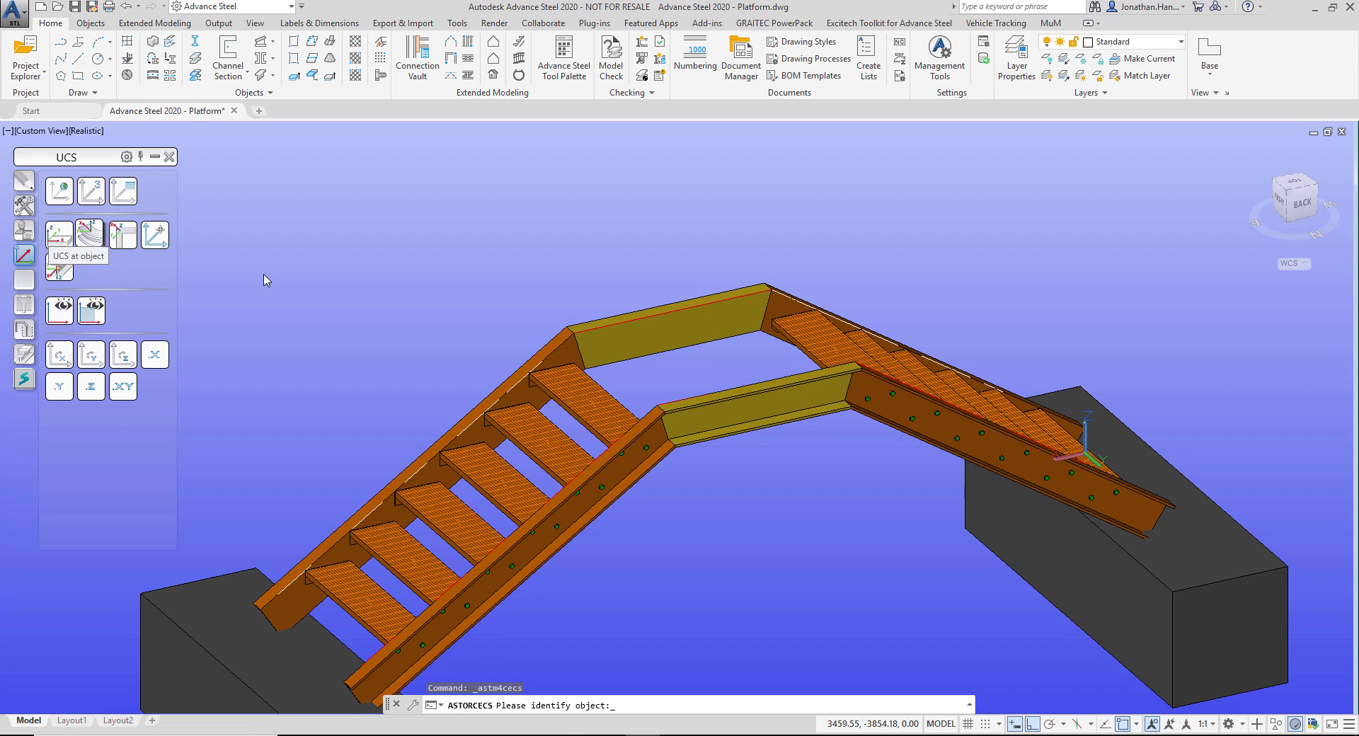
{"action": "left_click", "coordinate": [658, 343]}
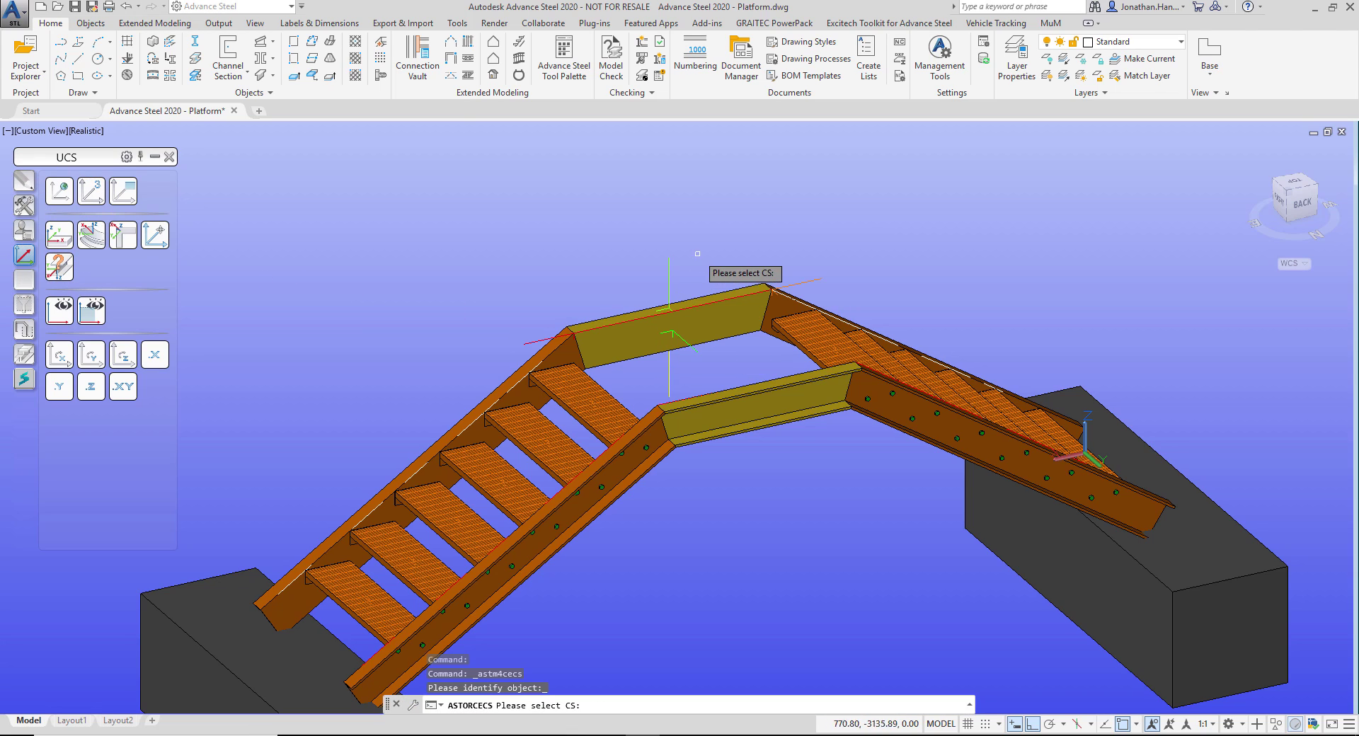
{"action": "key", "text": "Return"}
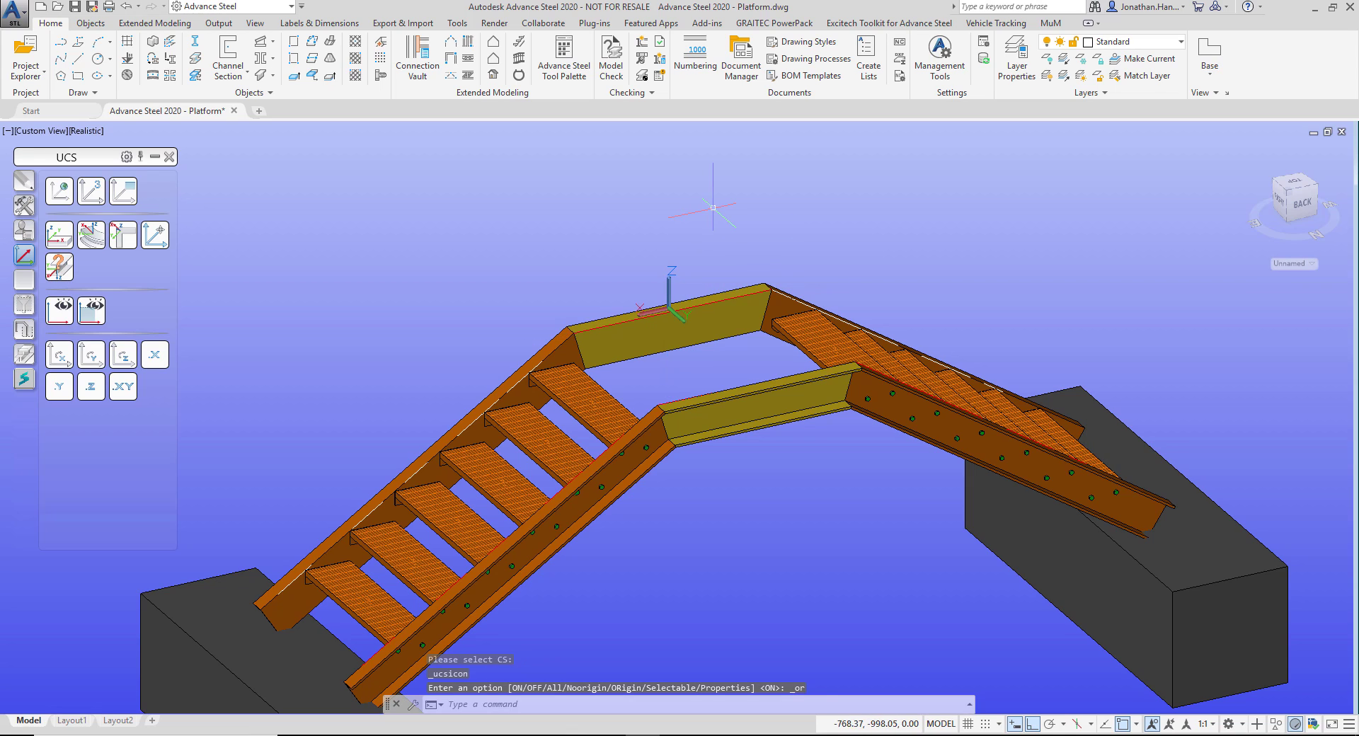
- Place a variable rectangular grating over the platform, between diagonally opposite corners of the two channel beams
{"action": "left_click", "coordinate": [355, 63]}
{"action": "scroll", "coordinate": [552, 339], "scroll_direction": "up", "scroll_amount": 5}
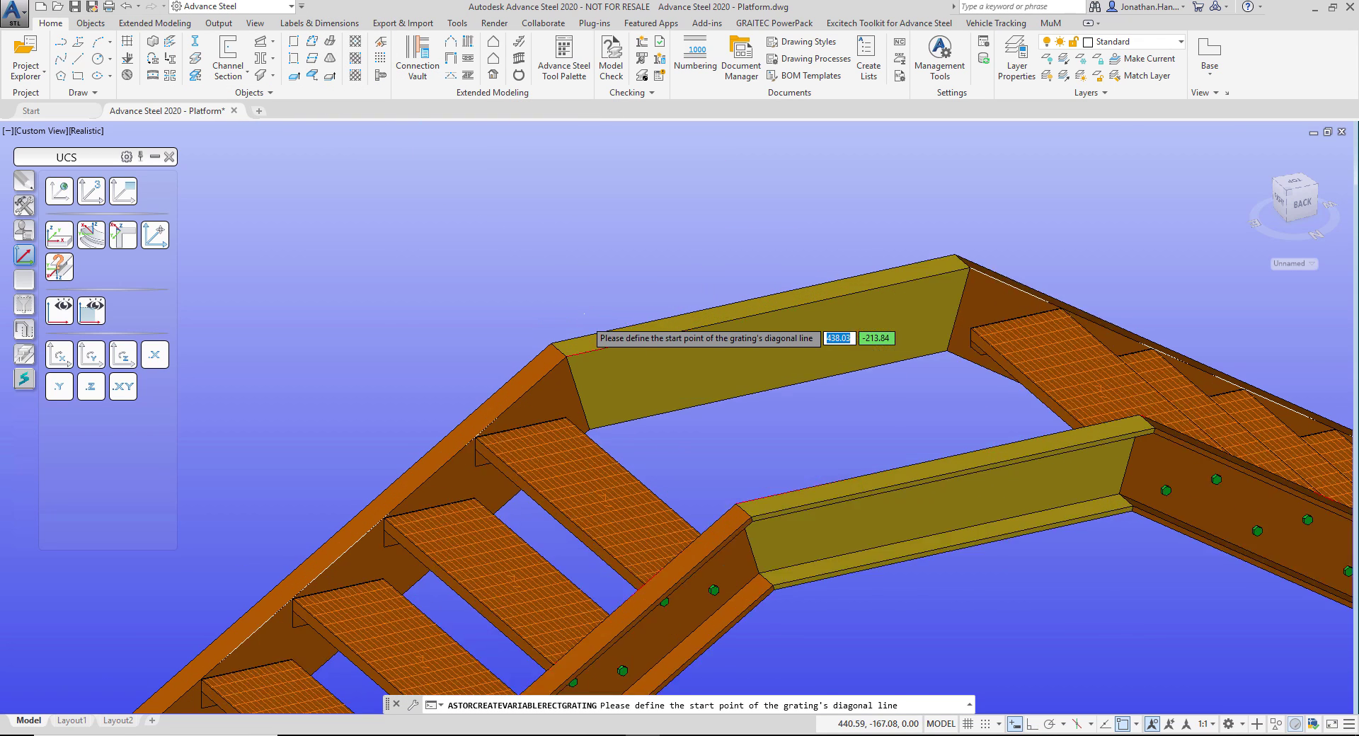
{"action": "left_click", "coordinate": [537, 354]}
{"action": "scroll", "coordinate": [910, 382], "scroll_direction": "down", "scroll_amount": 5}
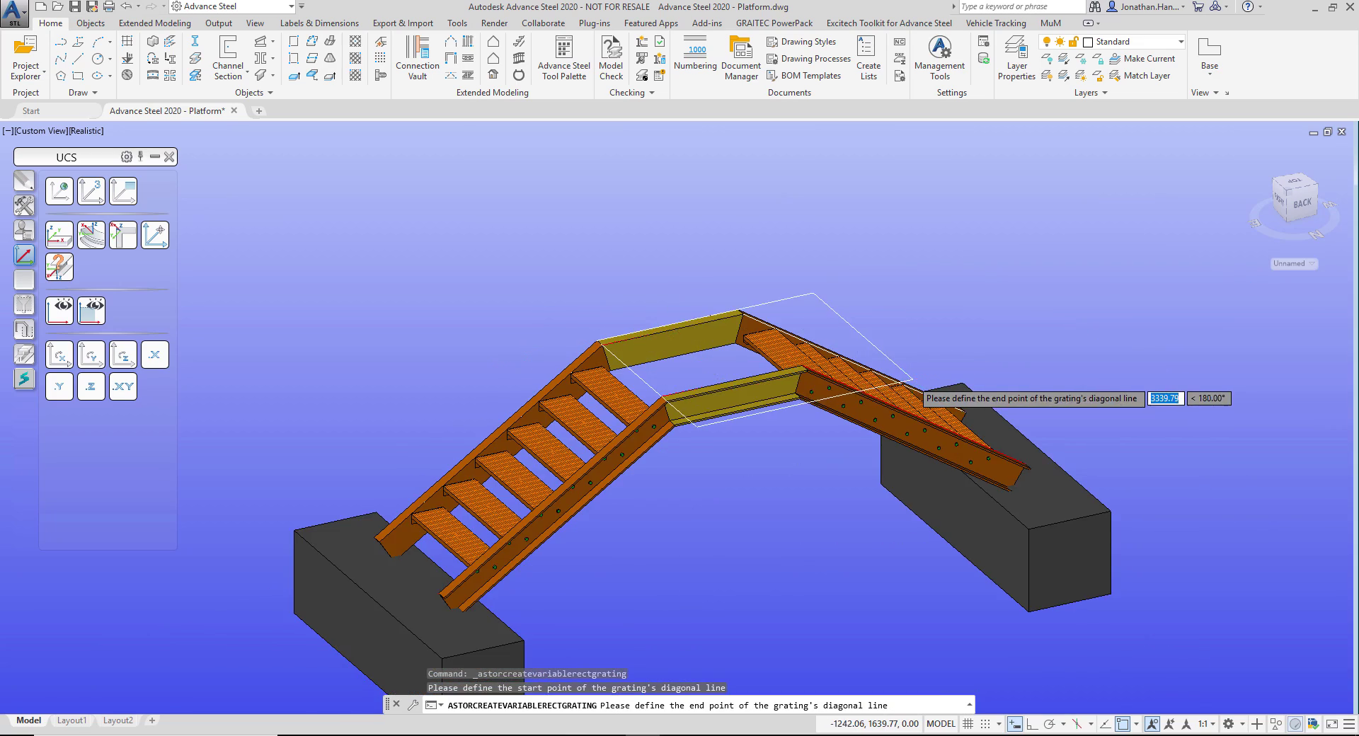
{"action": "scroll", "coordinate": [728, 364], "scroll_direction": "up", "scroll_amount": 8}
{"action": "left_click", "coordinate": [282, 331]}
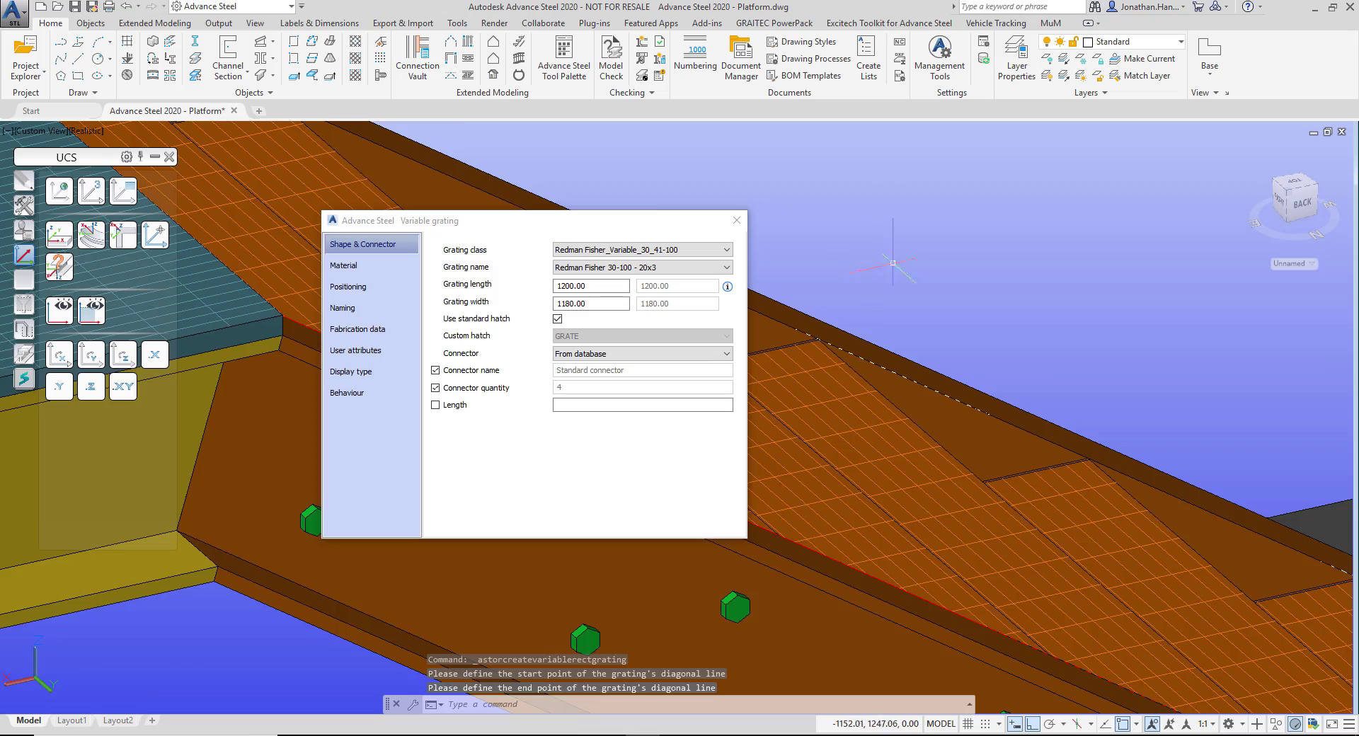
- Examine how the platform grating sits on the channels and stringers, then close the grating's properties
{"action": "scroll", "coordinate": [836, 258], "scroll_direction": "down", "scroll_amount": 5}
{"action": "left_click_drag", "start_coordinate": [651, 221], "coordinate": [995, 305]}
{"action": "scroll", "coordinate": [566, 283], "scroll_direction": "up", "scroll_amount": 3}
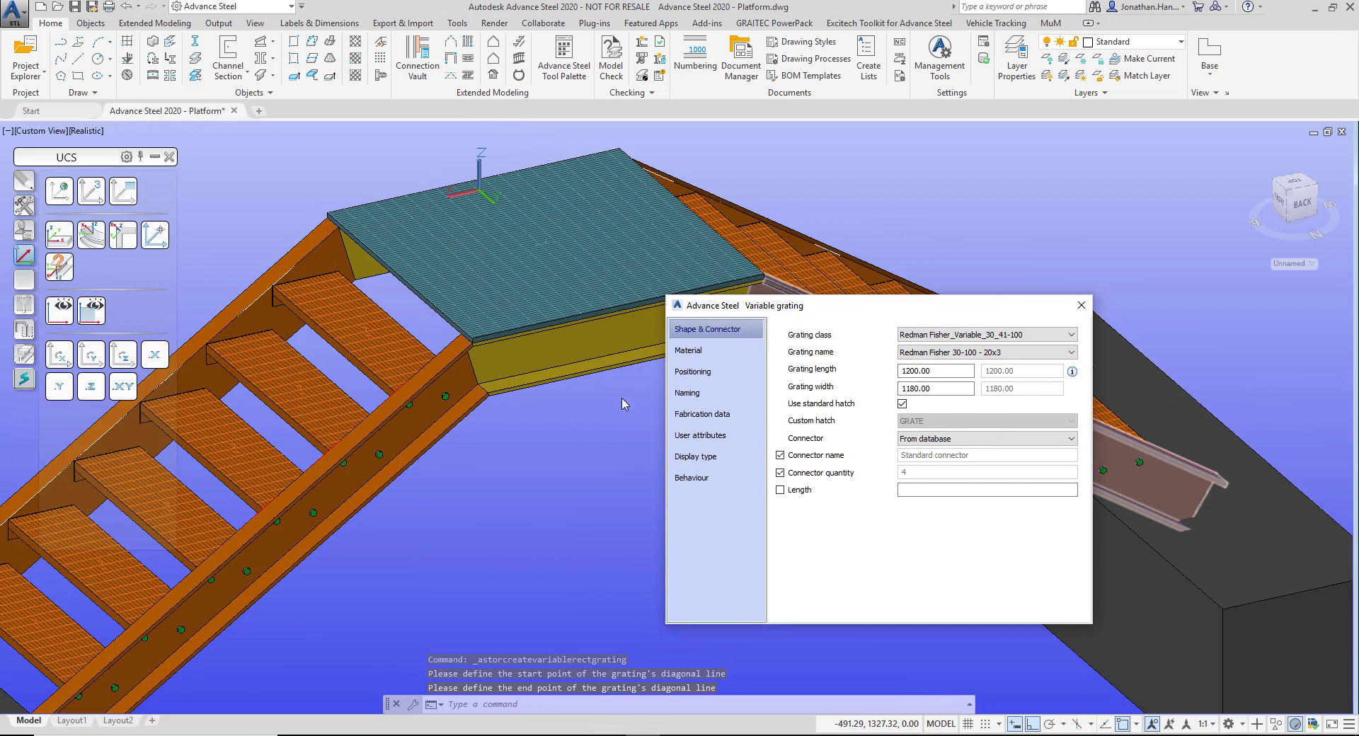
{"action": "scroll", "coordinate": [566, 283], "scroll_direction": "up", "scroll_amount": 2}
{"action": "scroll", "coordinate": [538, 354], "scroll_direction": "up", "scroll_amount": 5}
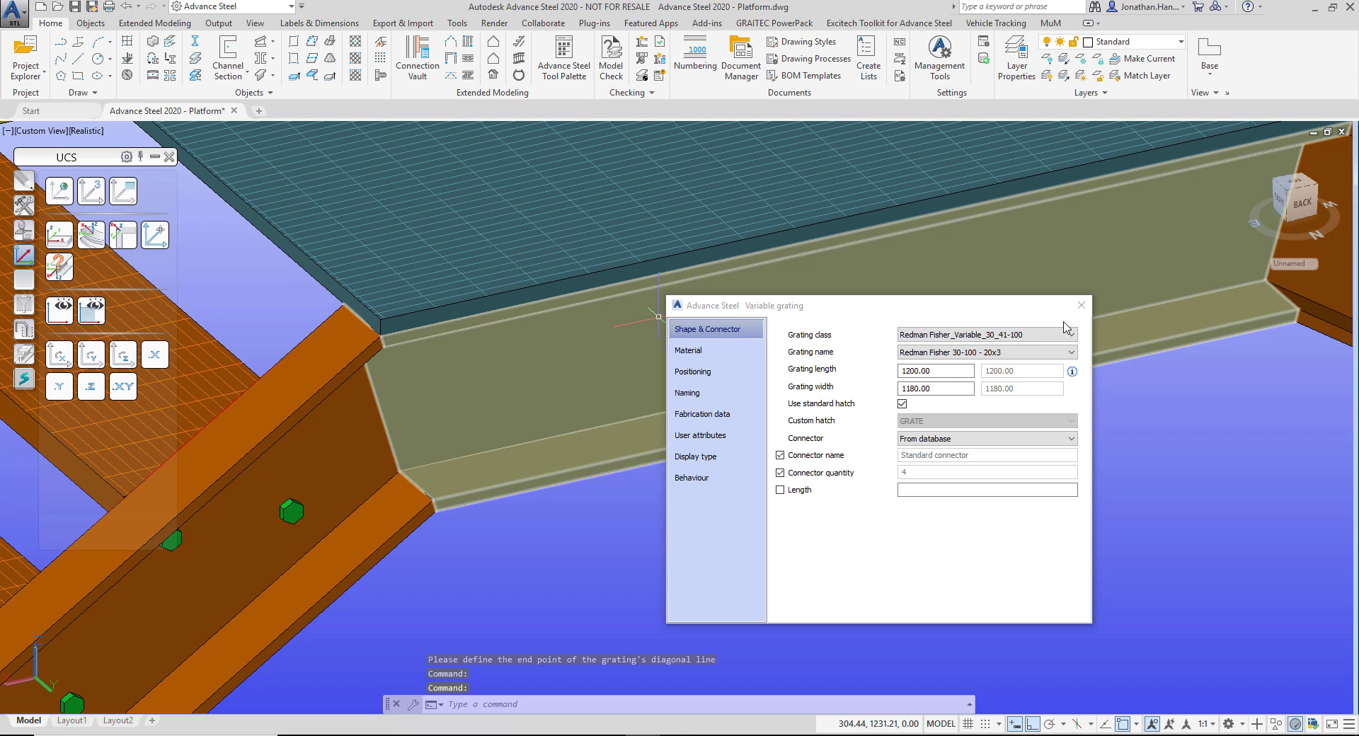
{"action": "left_click", "coordinate": [1081, 305]}
{"action": "scroll", "coordinate": [835, 408], "scroll_direction": "down", "scroll_amount": 6}
{"action": "middle_click_drag", "start_coordinate": [871, 438], "coordinate": [858, 385]}
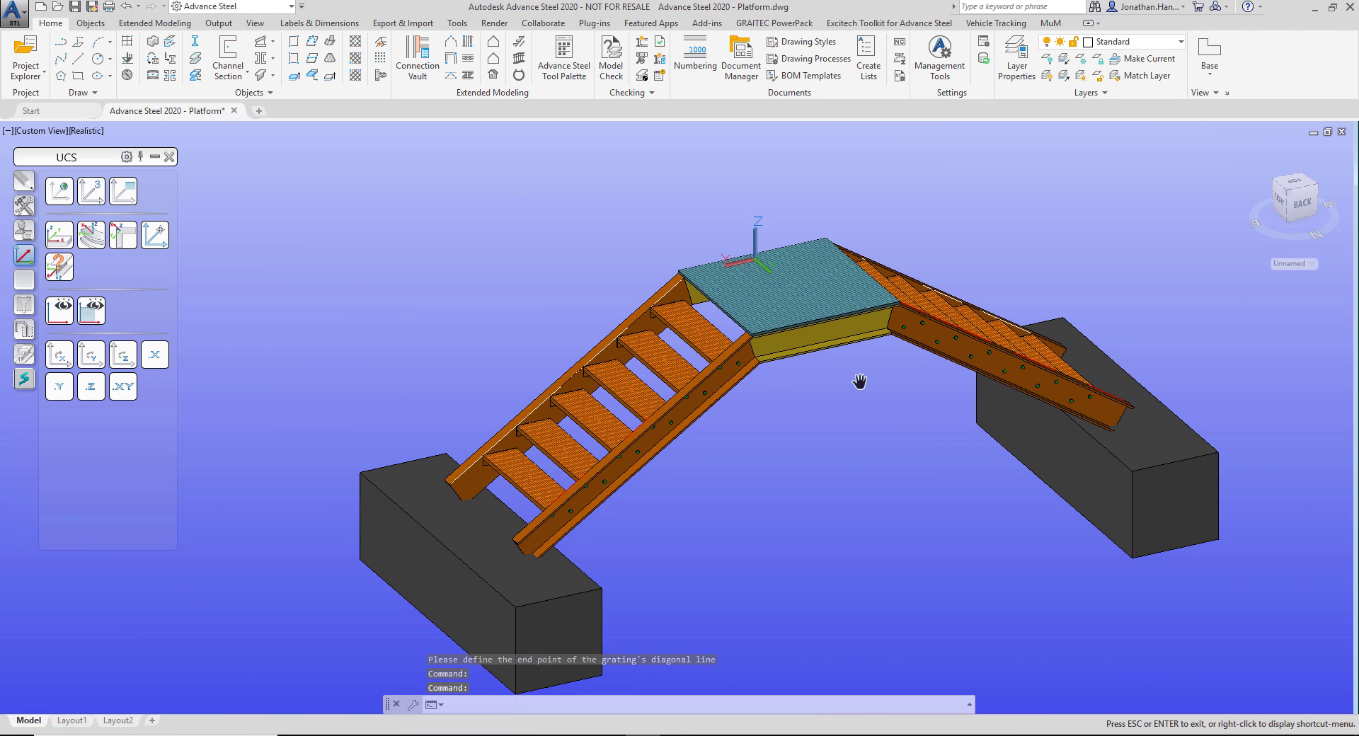
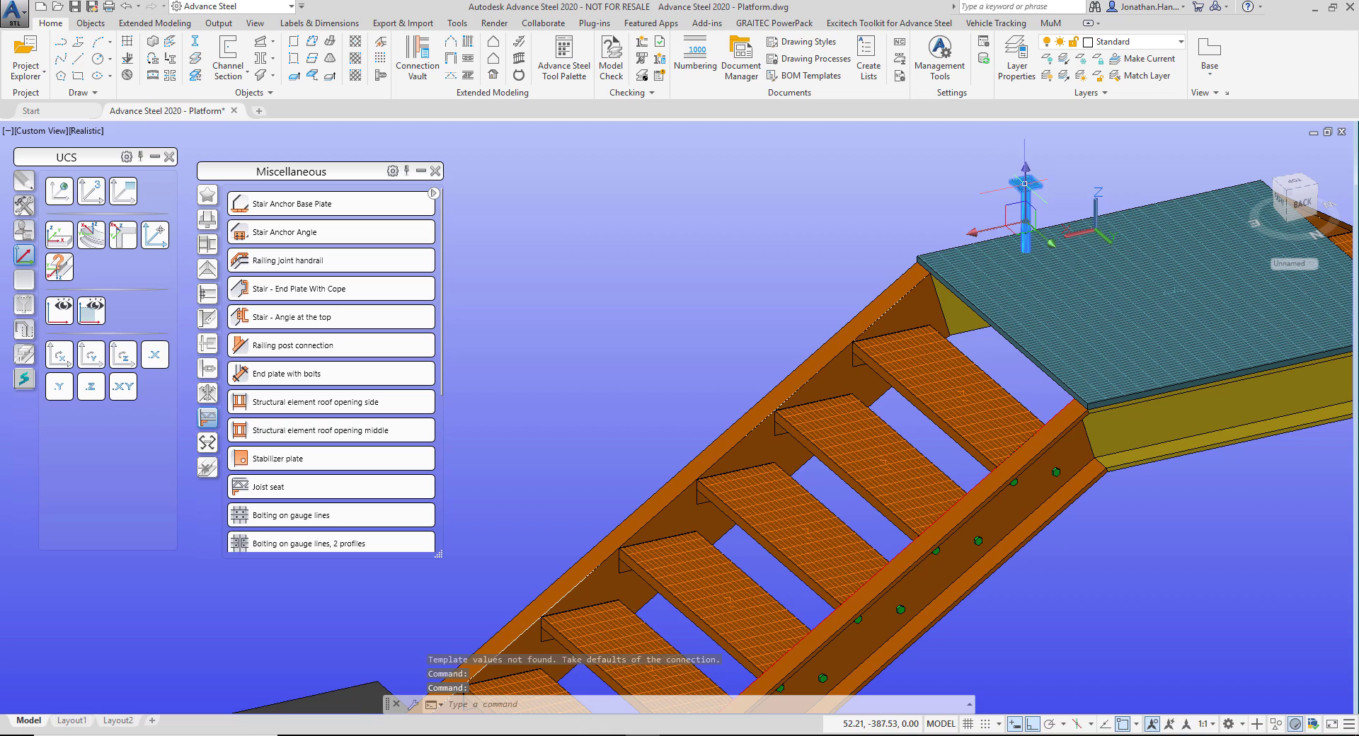
- Delete the selected post element standing above the platform and return the coordinate system to World
{"action": "key", "text": "Delete"}
{"action": "scroll", "coordinate": [793, 277], "scroll_direction": "down", "scroll_amount": 2}
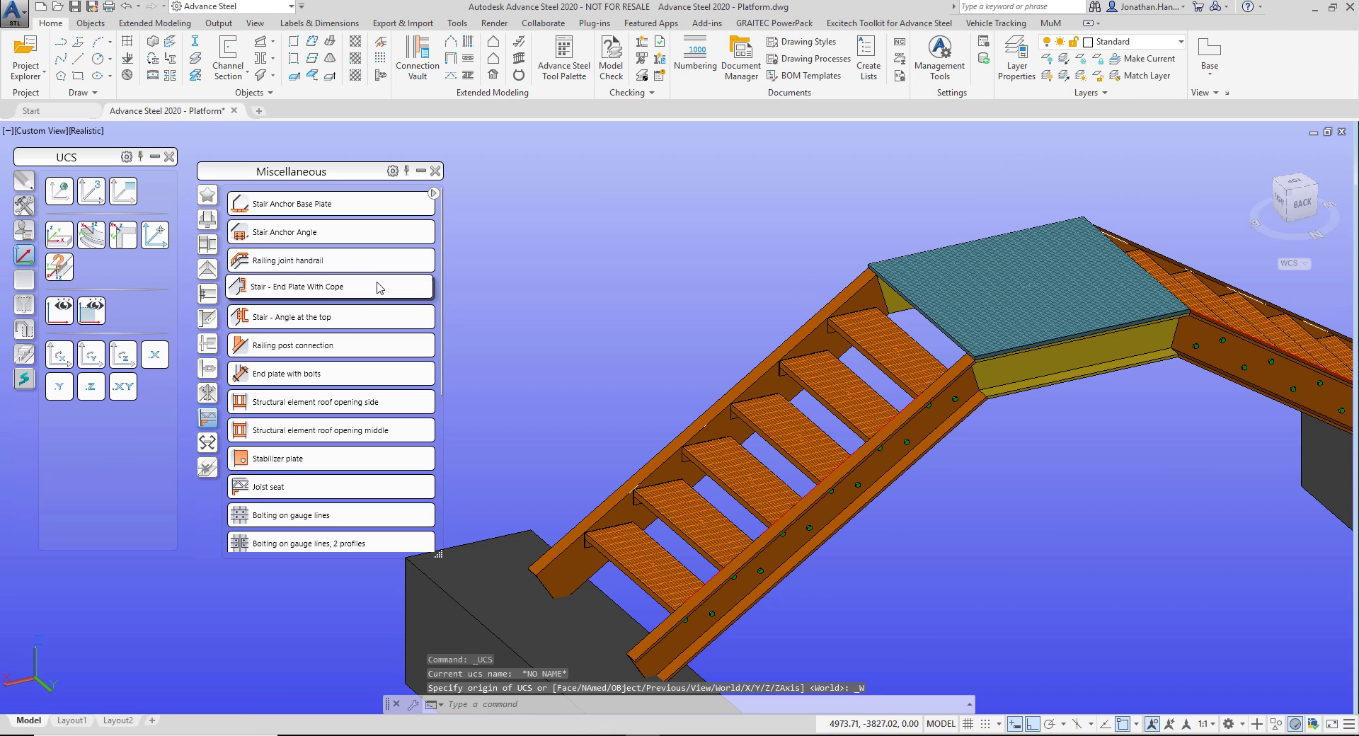
- Add a Stair Anchor Angle to the foot of the first stair's far stringer, without a reference point
{"action": "left_click", "coordinate": [297, 288]}
{"action": "scroll", "coordinate": [559, 461], "scroll_direction": "up", "scroll_amount": 5}
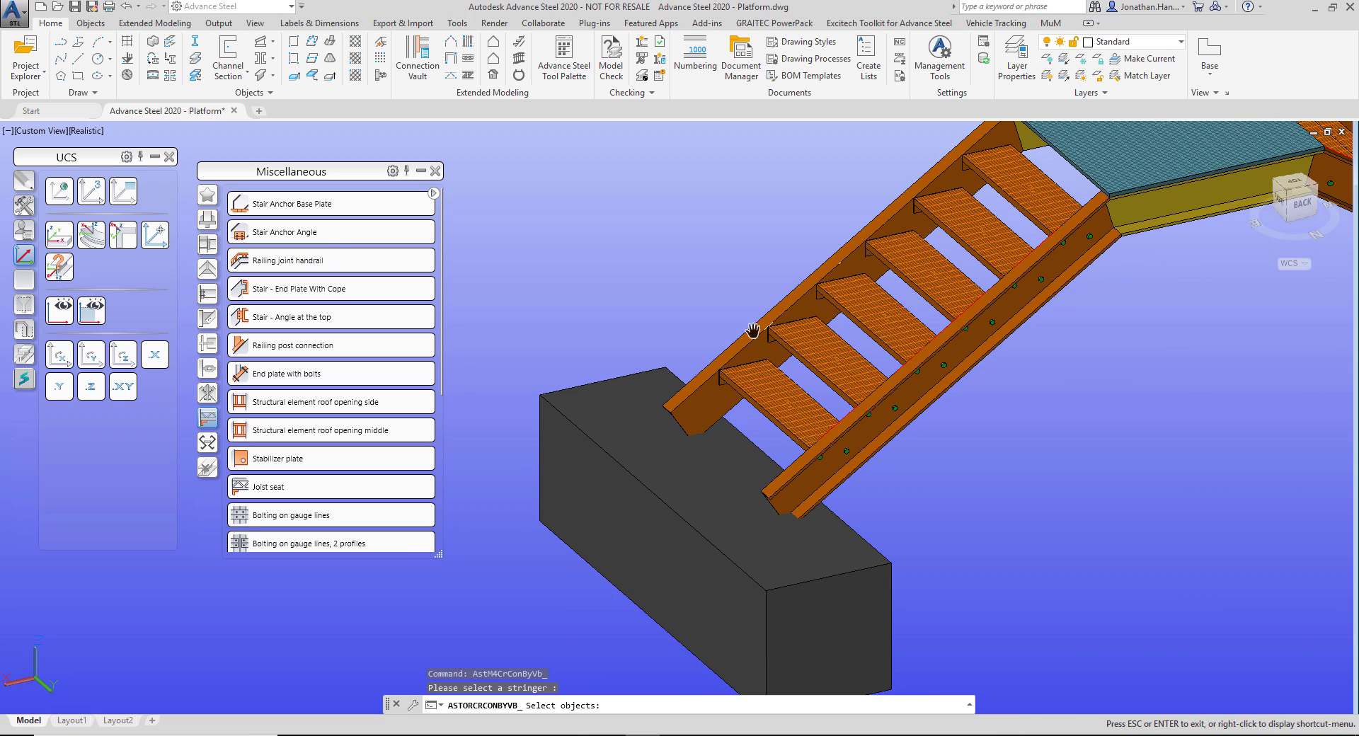
{"action": "left_click", "coordinate": [737, 398]}
{"action": "key", "text": "Return"}
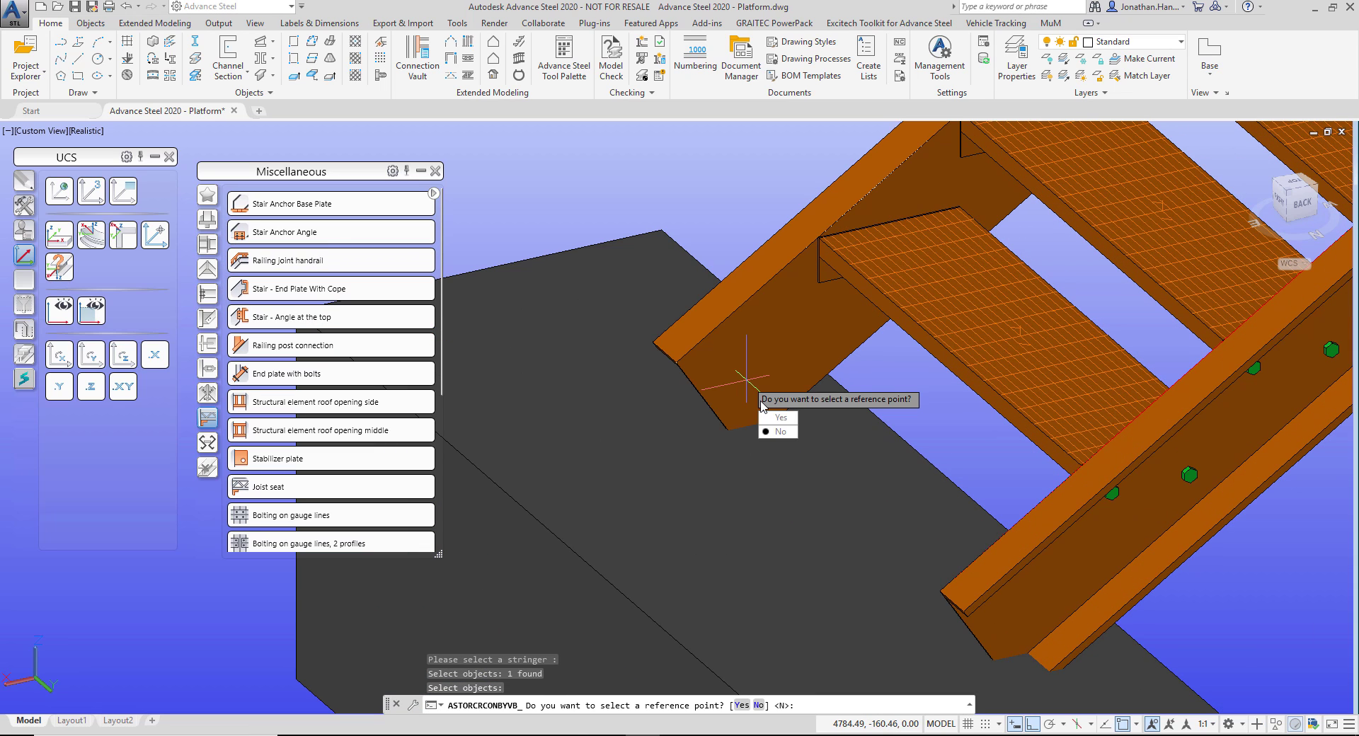
{"action": "left_click", "coordinate": [778, 433]}
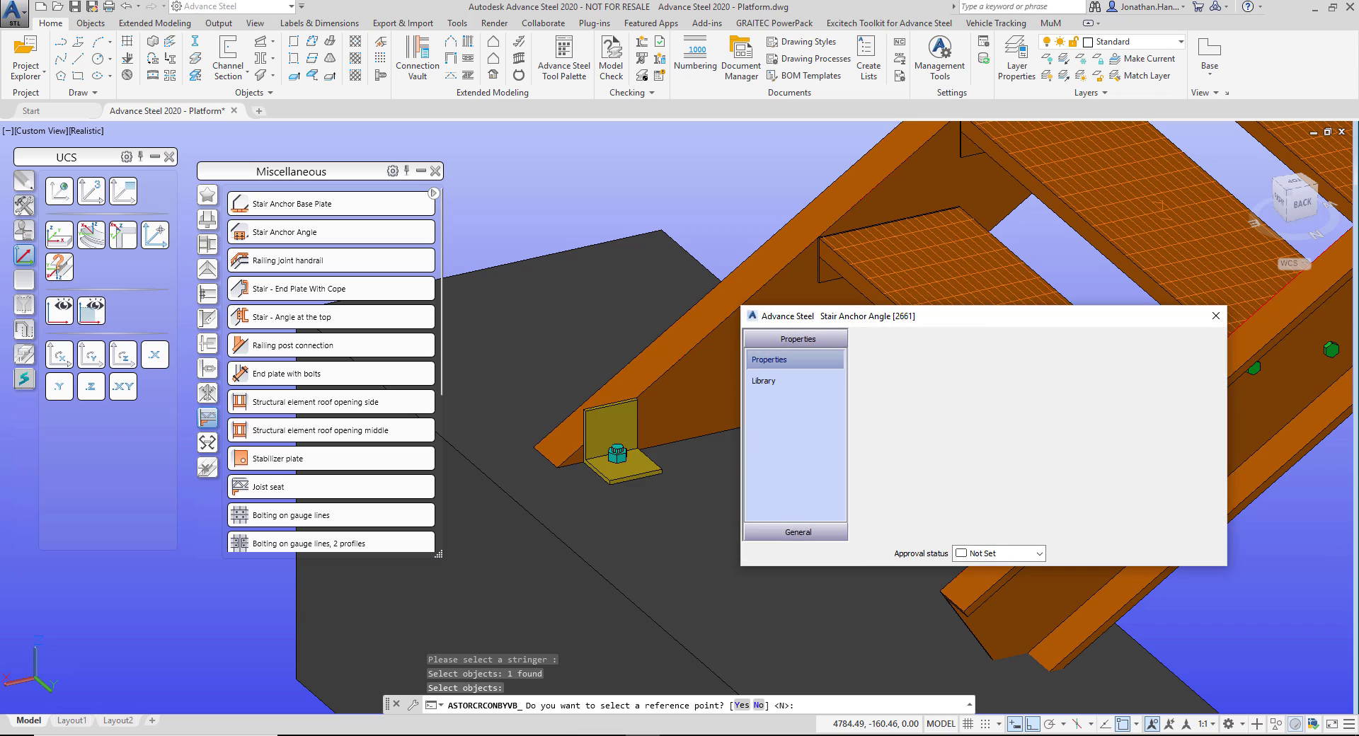
{"action": "left_click", "coordinate": [1215, 316]}
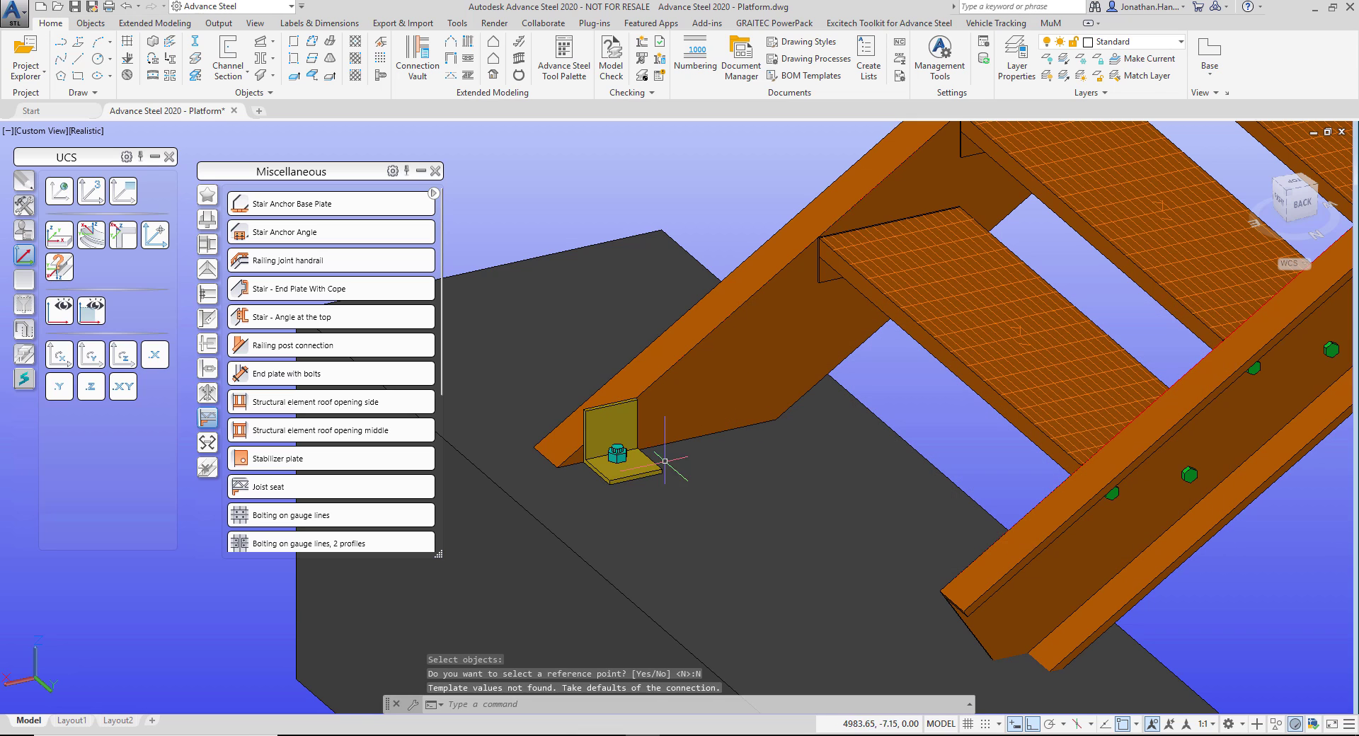
- Show the anchored stringer foot in the Back view with the 2D Wireframe visual style
{"action": "left_click", "coordinate": [1300, 213]}
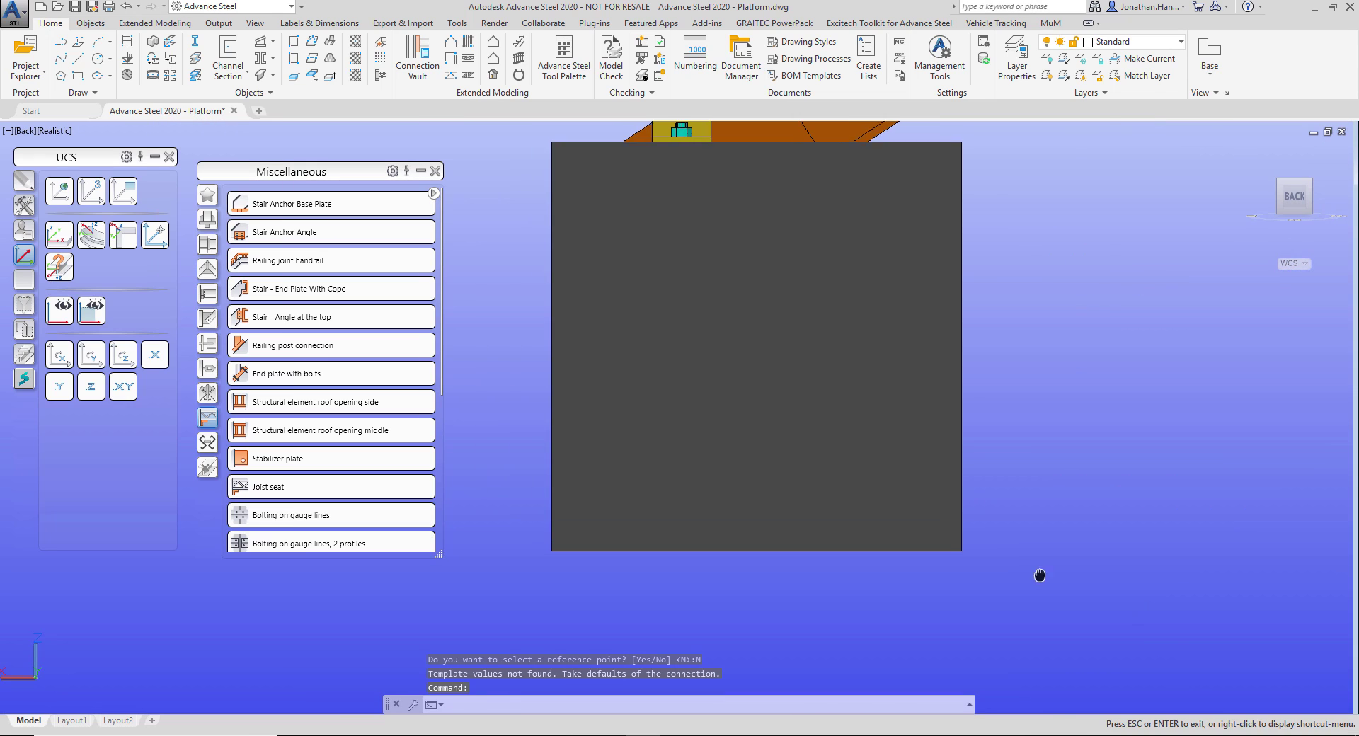
{"action": "scroll", "coordinate": [771, 202], "scroll_direction": "up", "scroll_amount": 3}
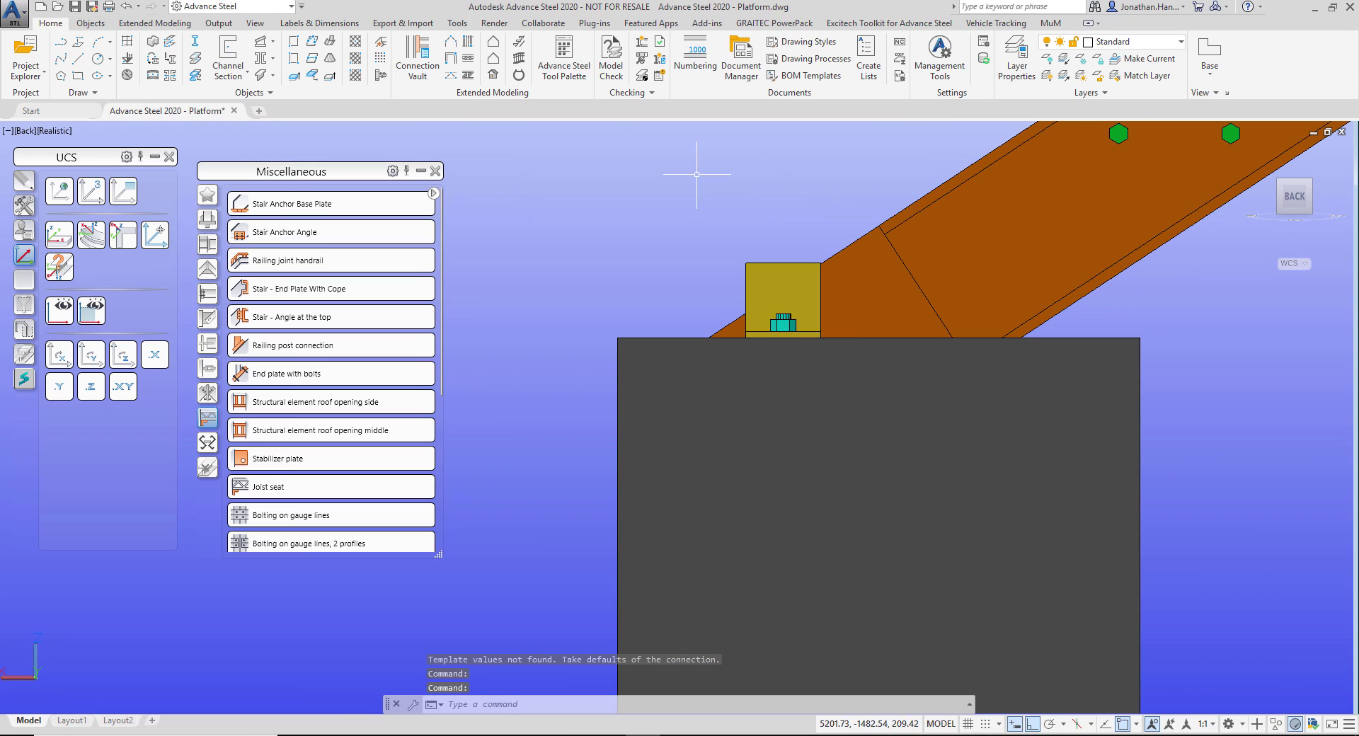
{"action": "left_click", "coordinate": [56, 130]}
{"action": "left_click", "coordinate": [78, 163]}
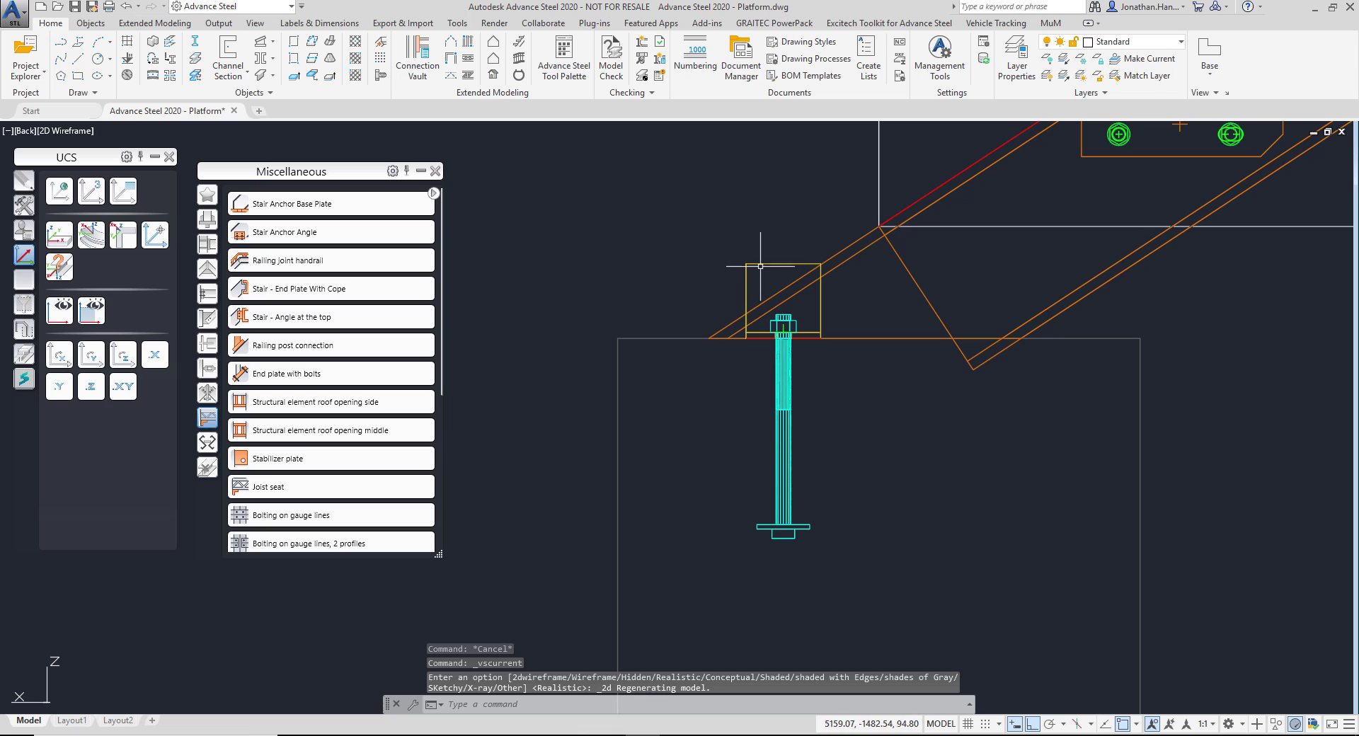
- Open the anchor angle's joint properties and enable the vertical profile at the stringer foot
{"action": "left_click", "coordinate": [760, 266]}
{"action": "right_click", "coordinate": [730, 182]}
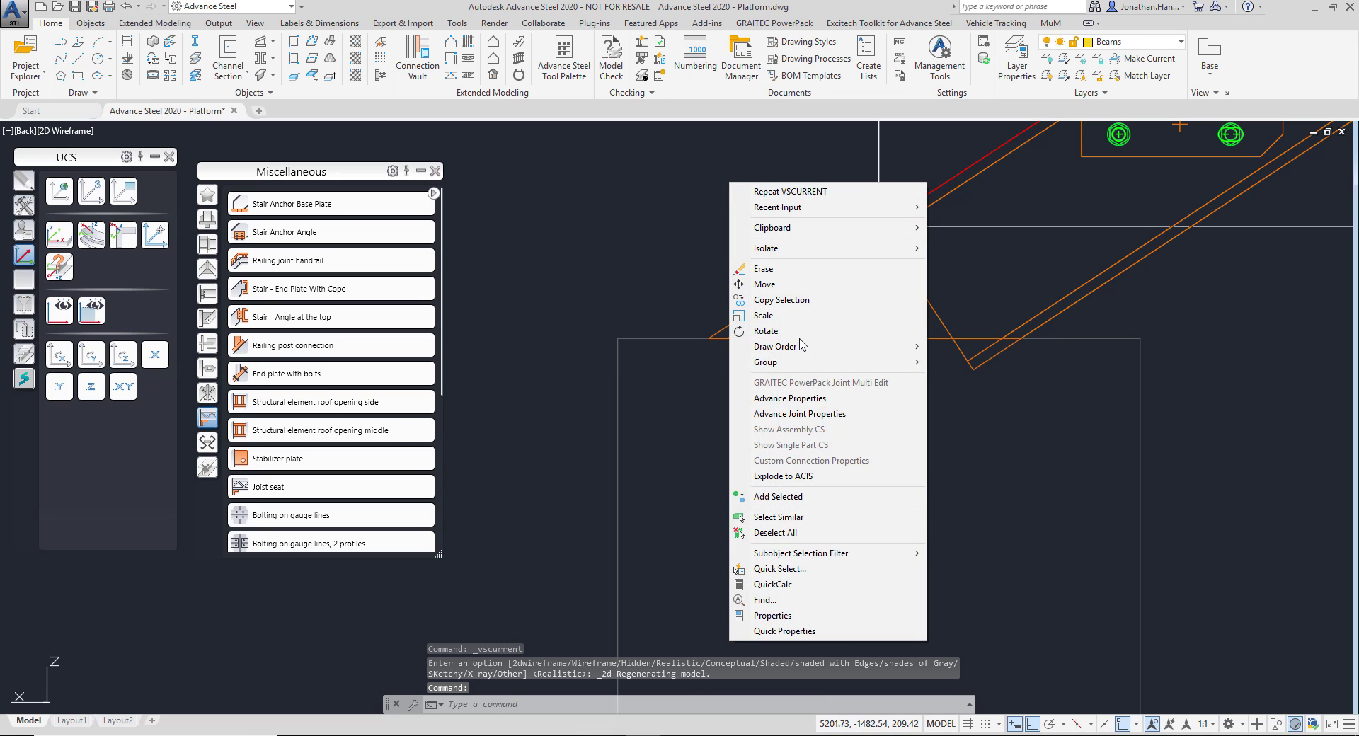
{"action": "left_click", "coordinate": [808, 416]}
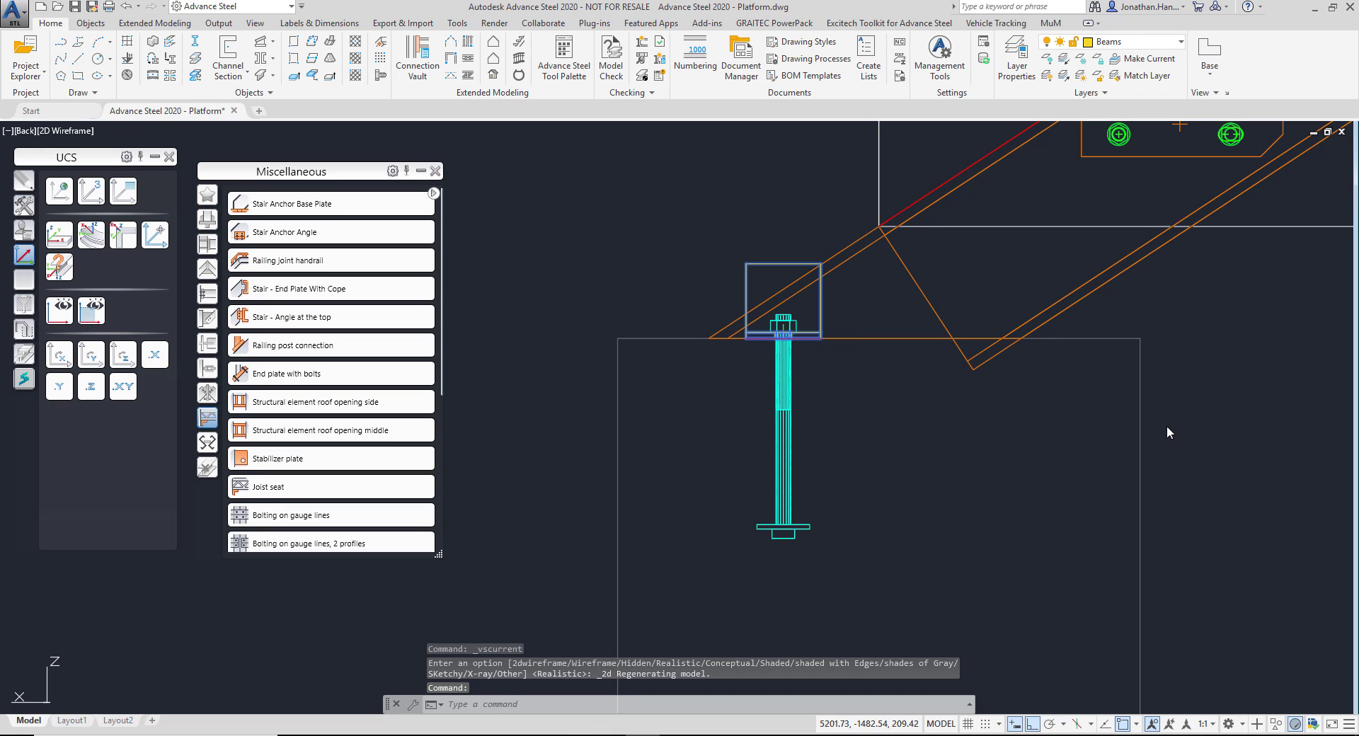
{"action": "left_click_drag", "start_coordinate": [1033, 322], "coordinate": [1235, 333]}
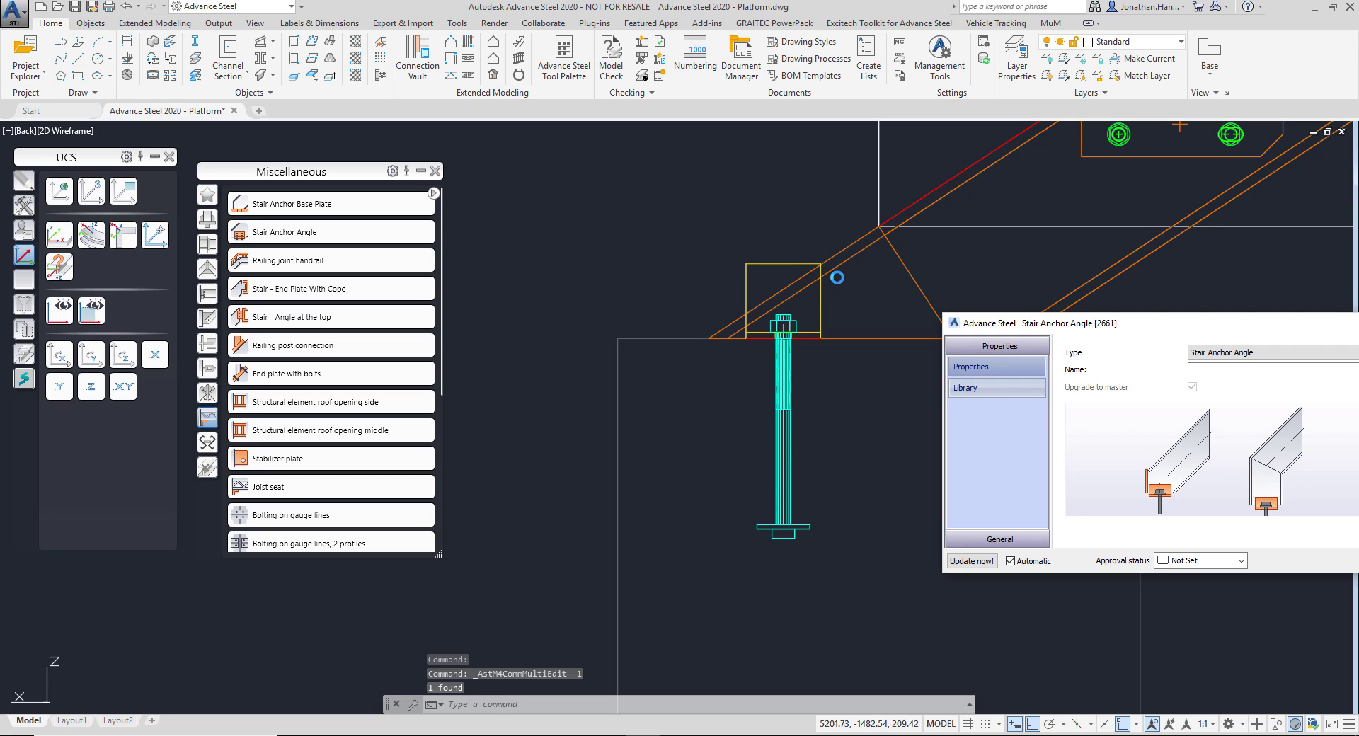
{"action": "left_click", "coordinate": [991, 388]}
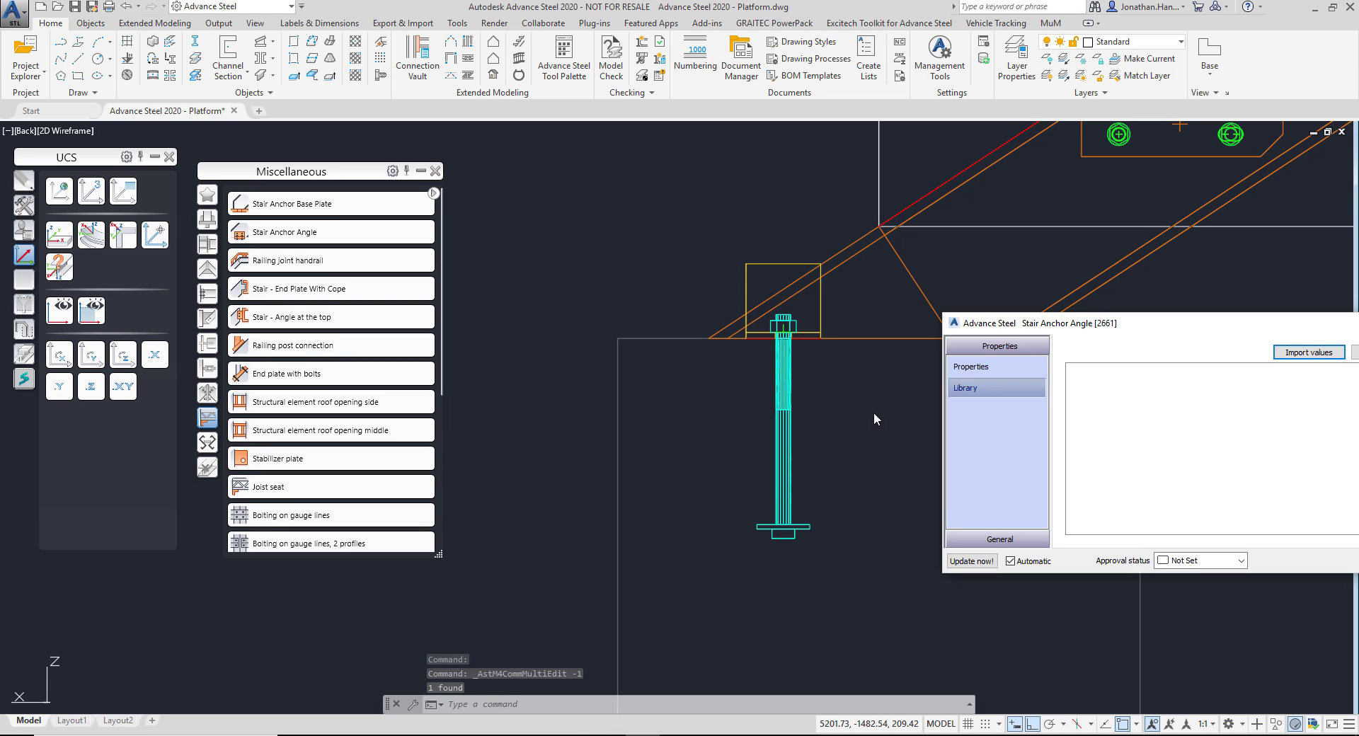
{"action": "left_click", "coordinate": [1000, 539]}
{"action": "left_click_drag", "start_coordinate": [1124, 328], "coordinate": [1053, 426]}
{"action": "left_click", "coordinate": [1123, 445]}
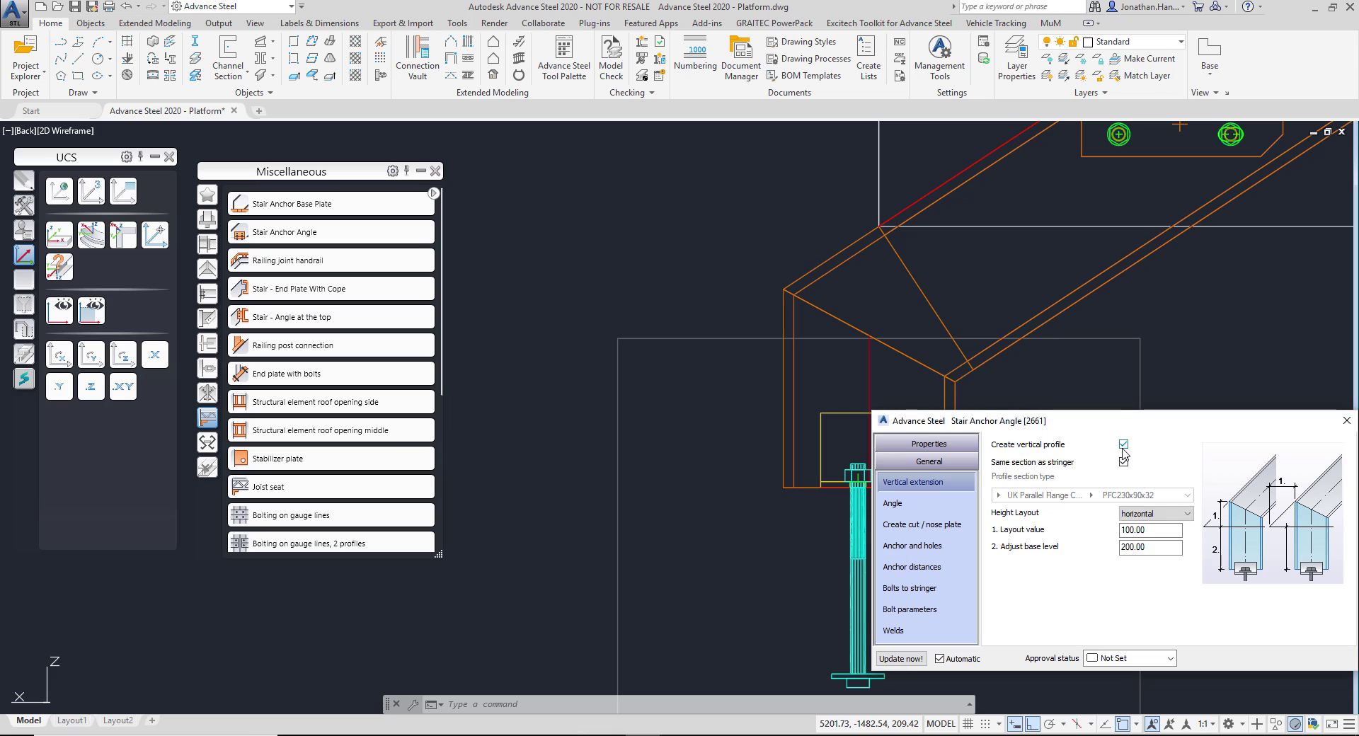
{"action": "middle_click_drag", "start_coordinate": [741, 423], "coordinate": [525, 304]}
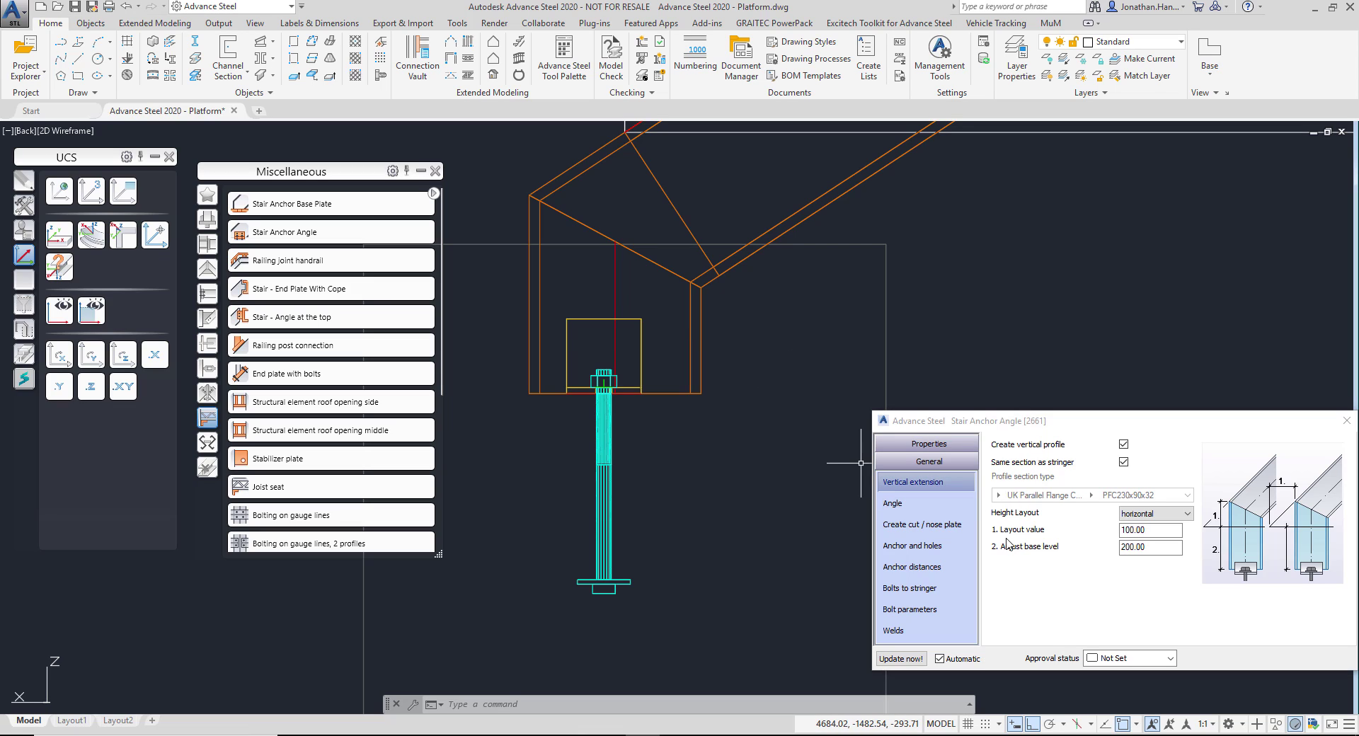
- Set the vertical extension's base level adjustment to 0 and its layout value to -200
{"action": "double_click", "coordinate": [1171, 535]}
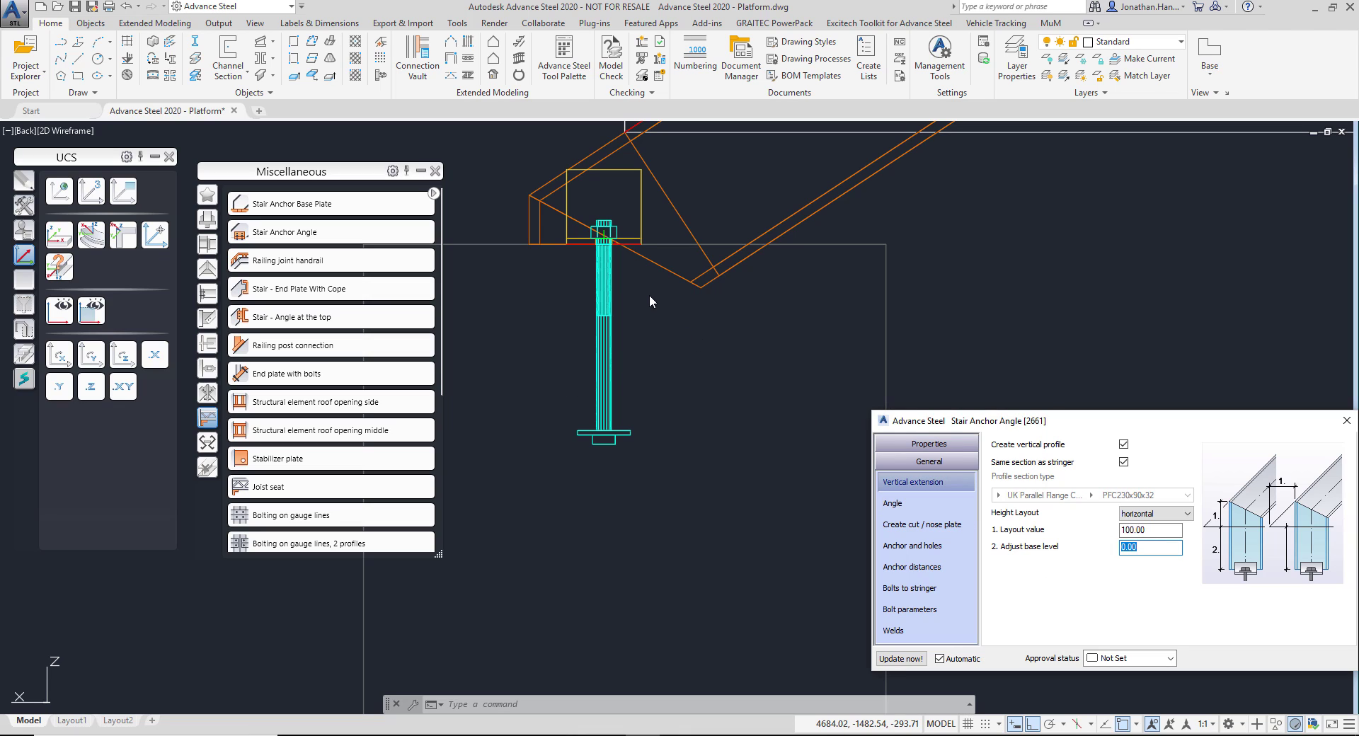
{"action": "type", "text": "0"}
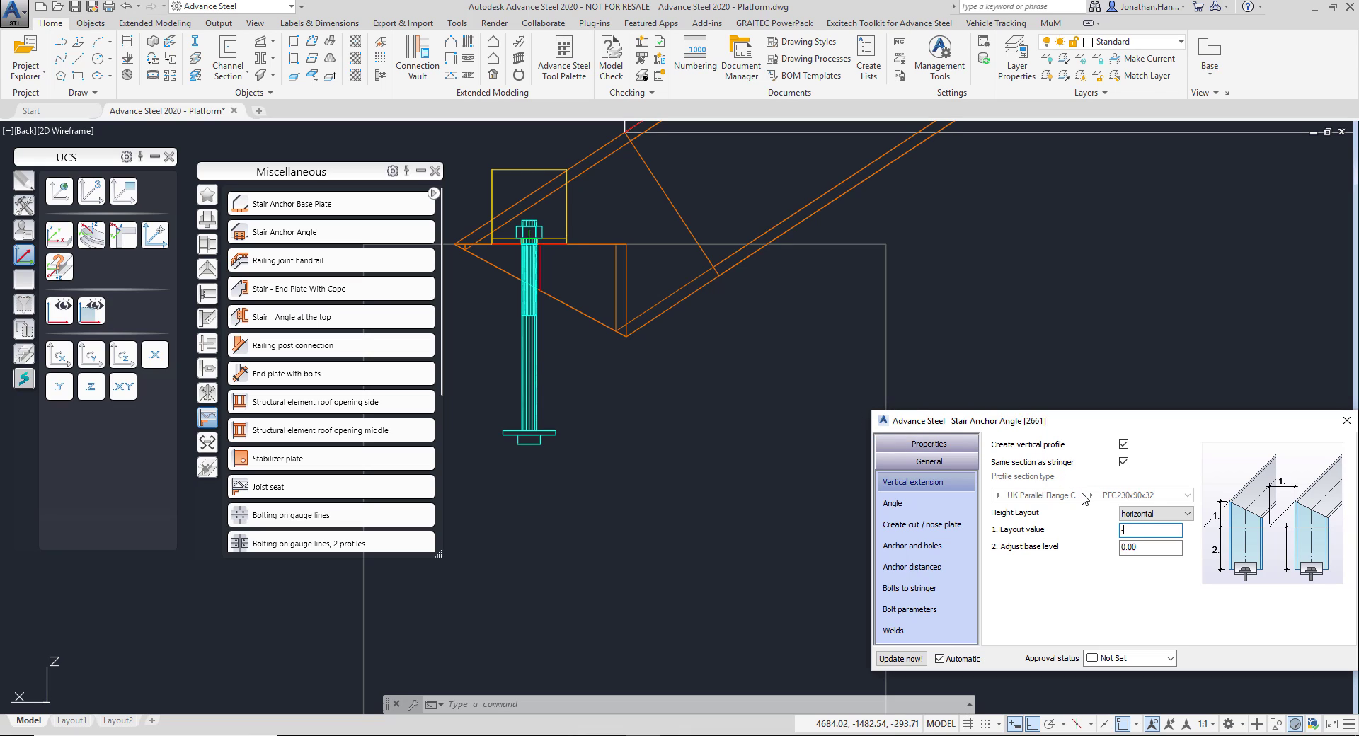
{"action": "type", "text": "-200"}
{"action": "key", "text": "Return"}
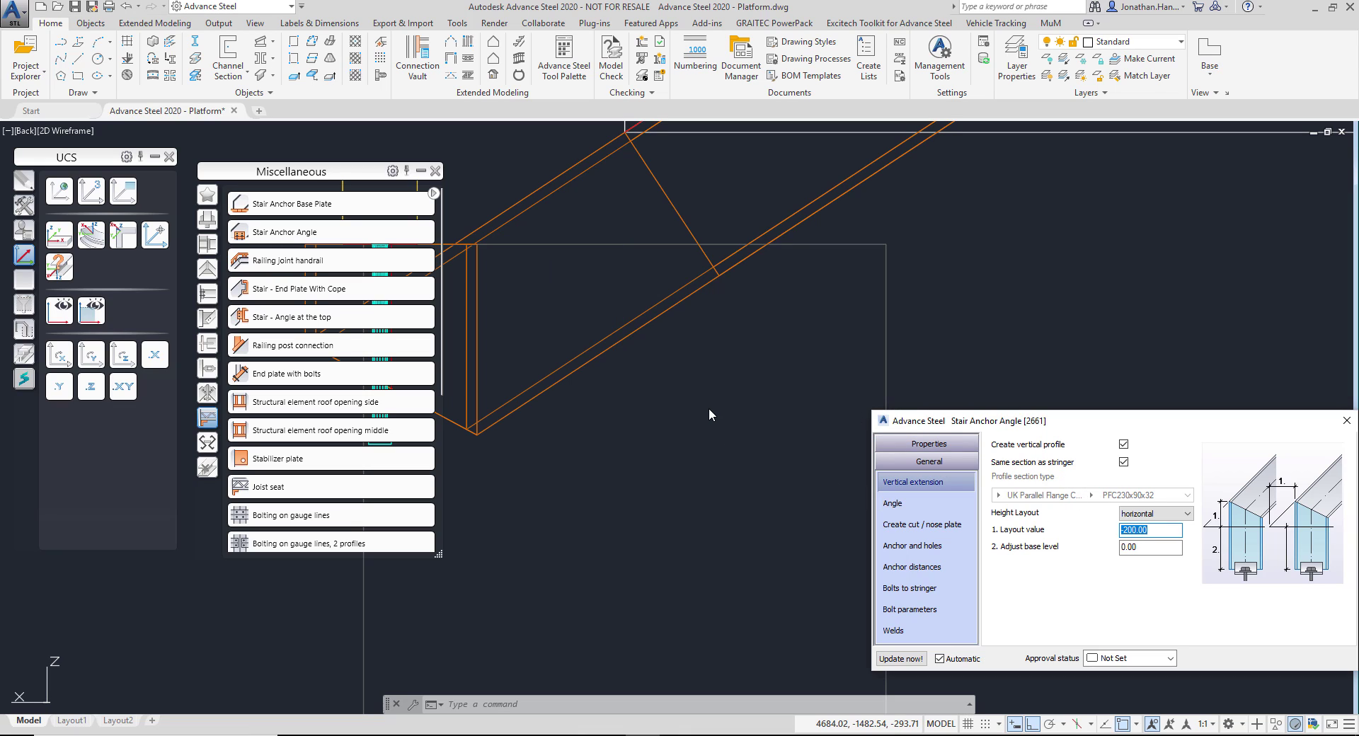
- Set the layout value of the anchor angle's vertical extension to 200
{"action": "type", "text": "200"}
{"action": "key", "text": "Return"}
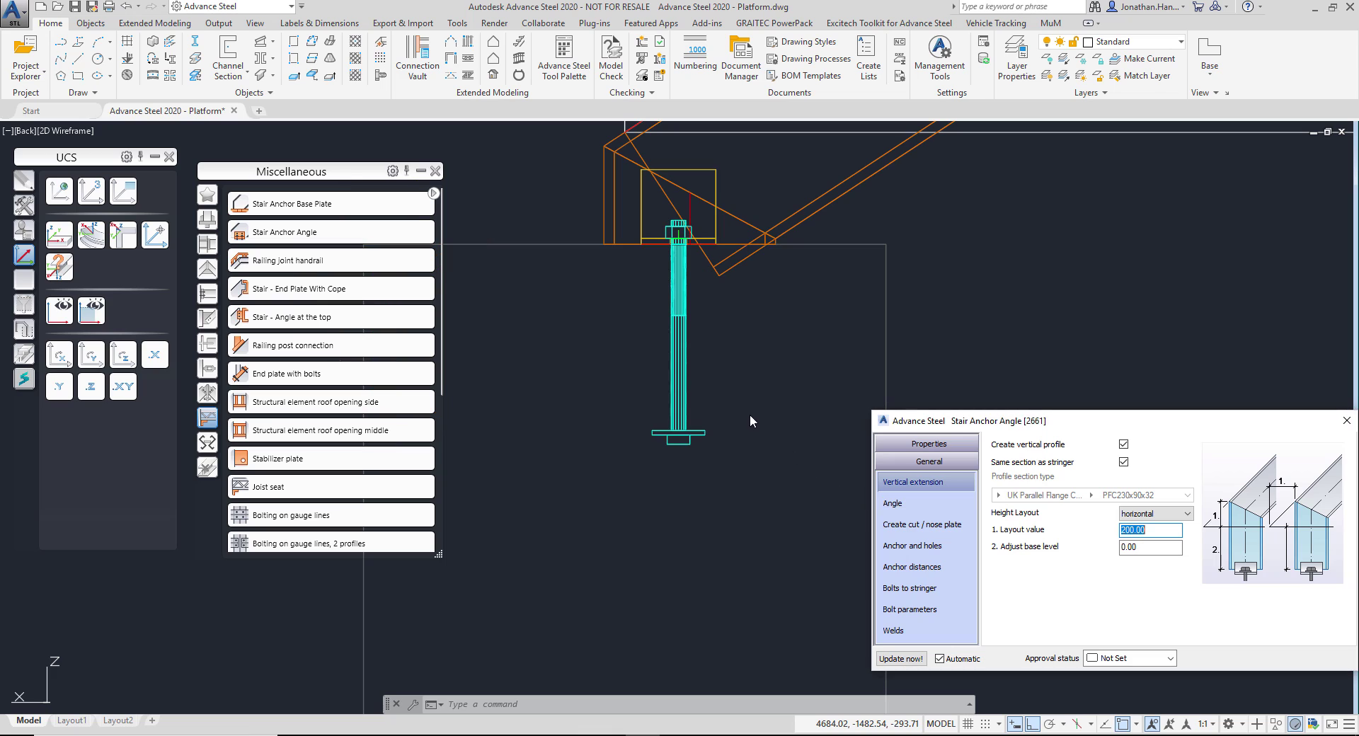
{"action": "scroll", "coordinate": [668, 340], "scroll_direction": "up", "scroll_amount": 3}
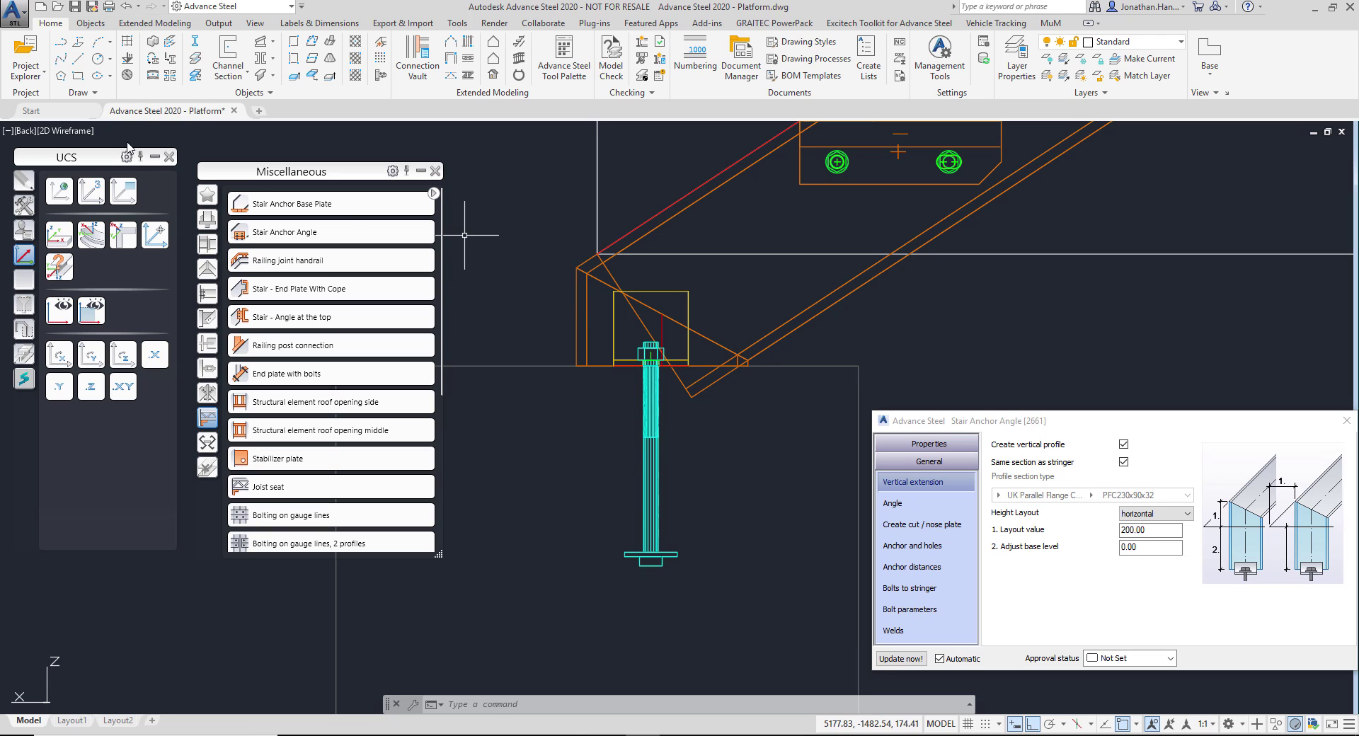
- Show the anchored stringer foot in a 3D view with the Realistic visual style
{"action": "left_click", "coordinate": [67, 131]}
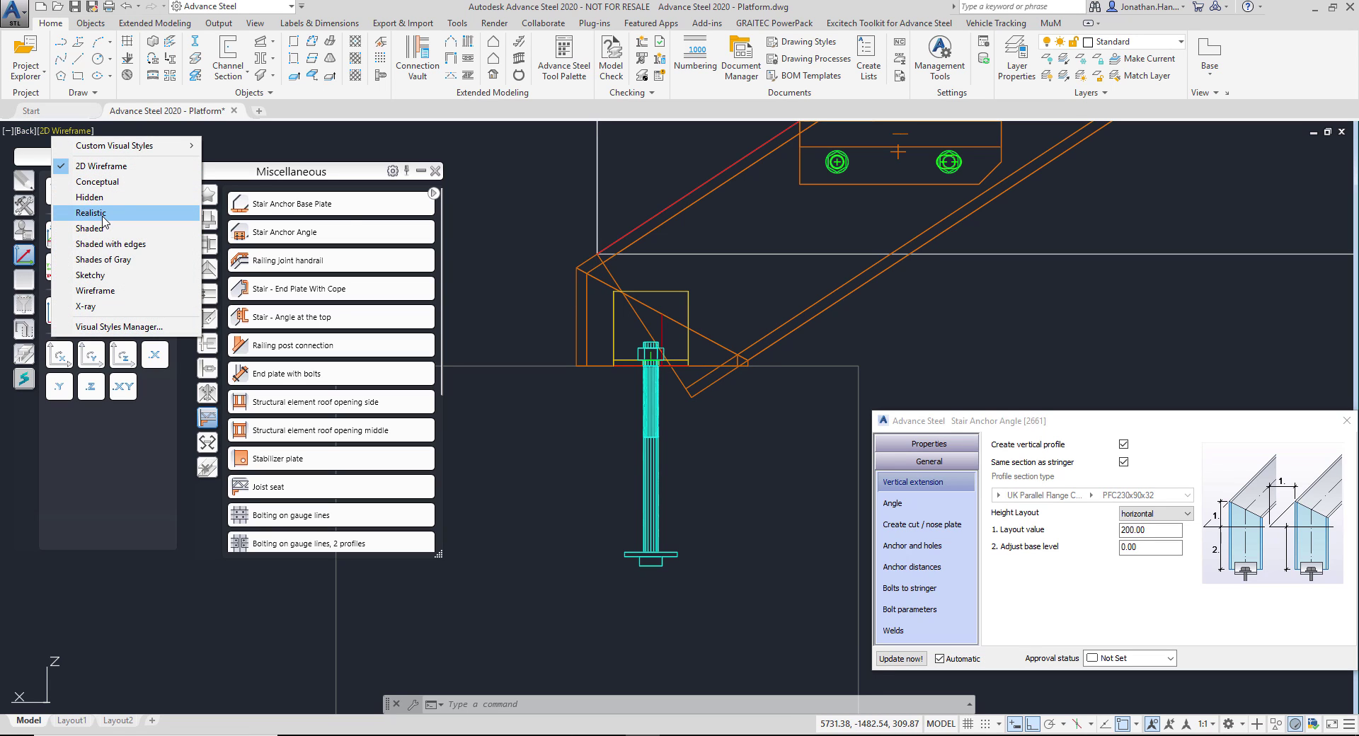
{"action": "left_click", "coordinate": [71, 231]}
{"action": "middle_click_drag", "start_coordinate": [777, 386], "coordinate": [913, 472], "text": "shift"}
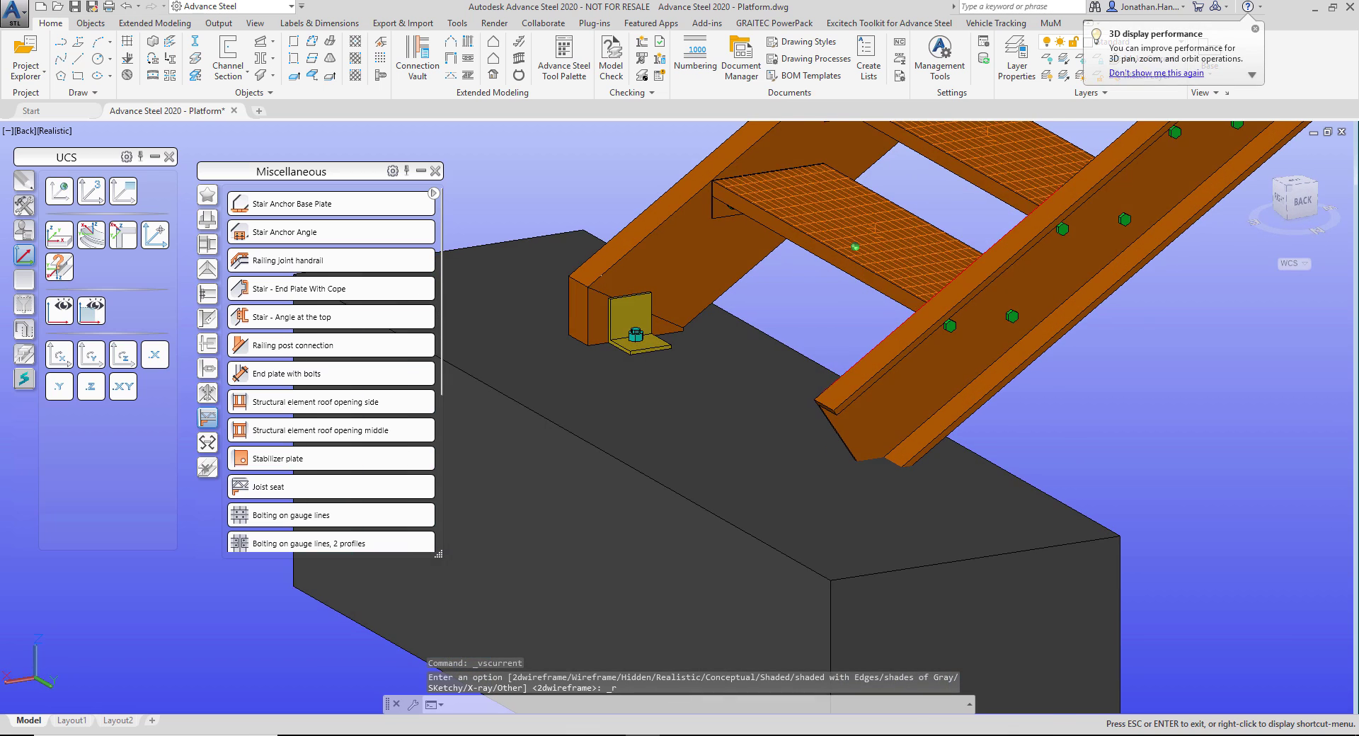
{"action": "scroll", "coordinate": [596, 302], "scroll_direction": "up", "scroll_amount": 5}
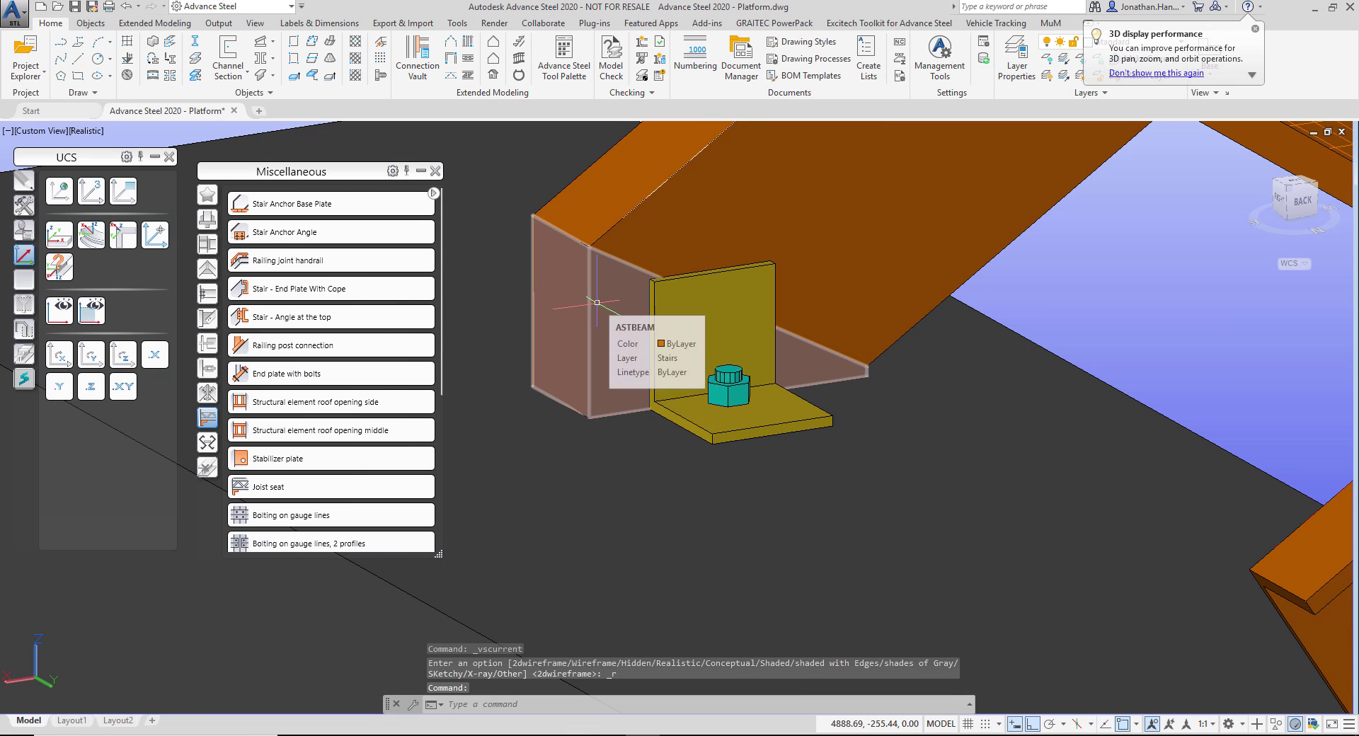
{"action": "scroll", "coordinate": [595, 298], "scroll_direction": "down", "scroll_amount": 2}
- Open the anchor angle's joint properties and set the anchor diameter to 16 mm
{"action": "left_click", "coordinate": [672, 322]}
{"action": "right_click", "coordinate": [786, 256]}
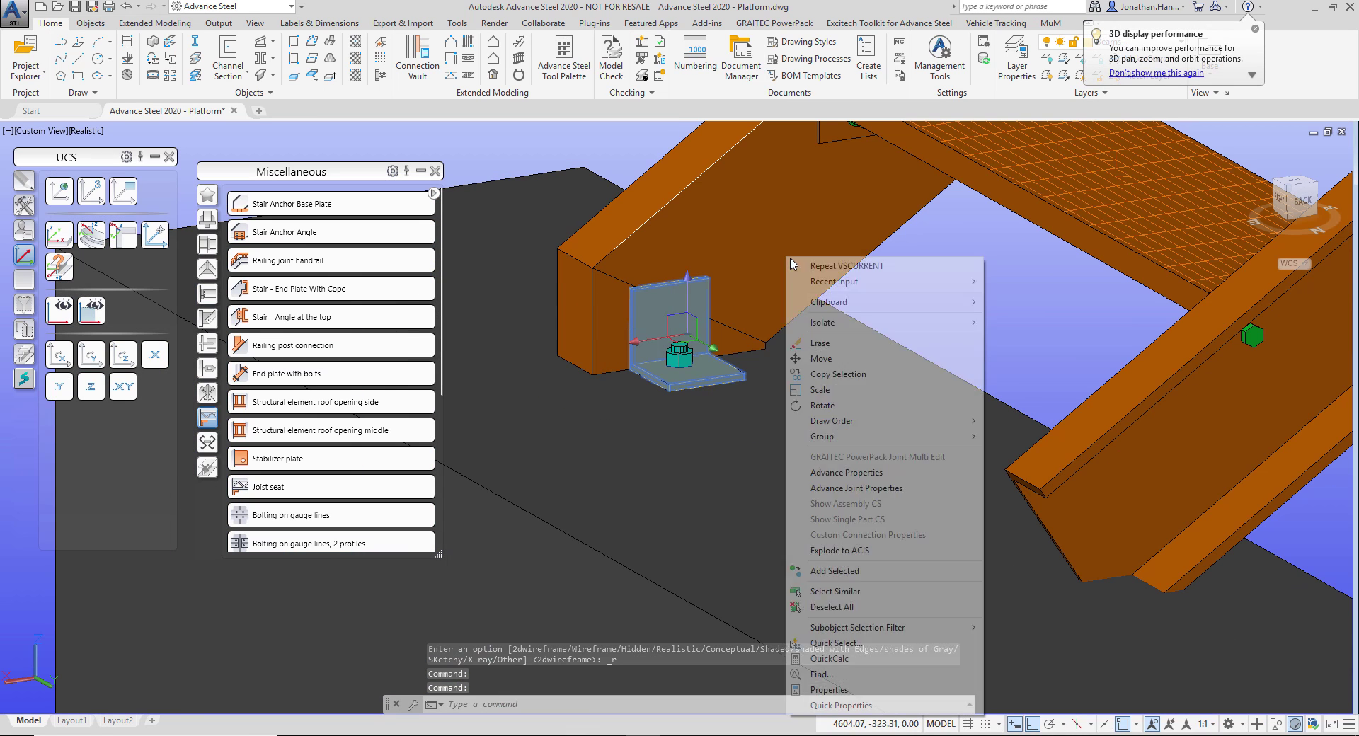
{"action": "left_click", "coordinate": [905, 489]}
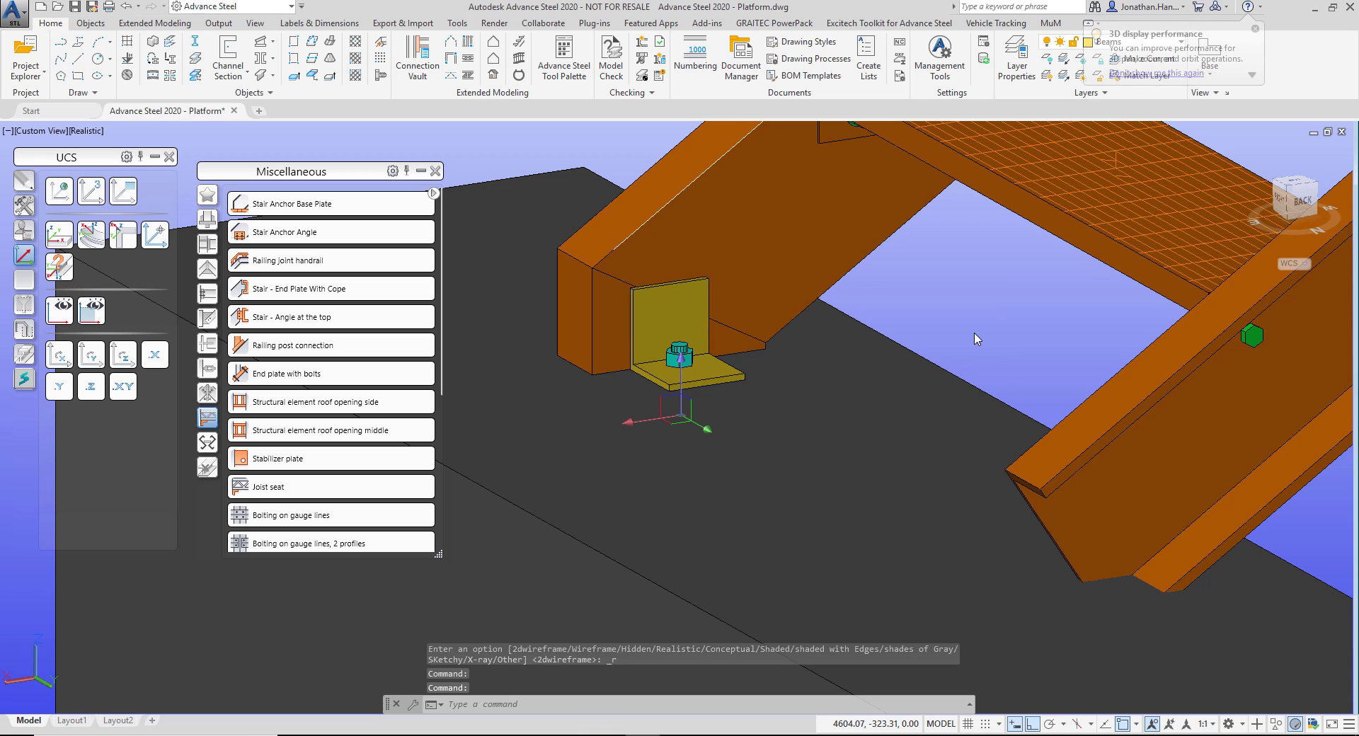
{"action": "left_click", "coordinate": [956, 638]}
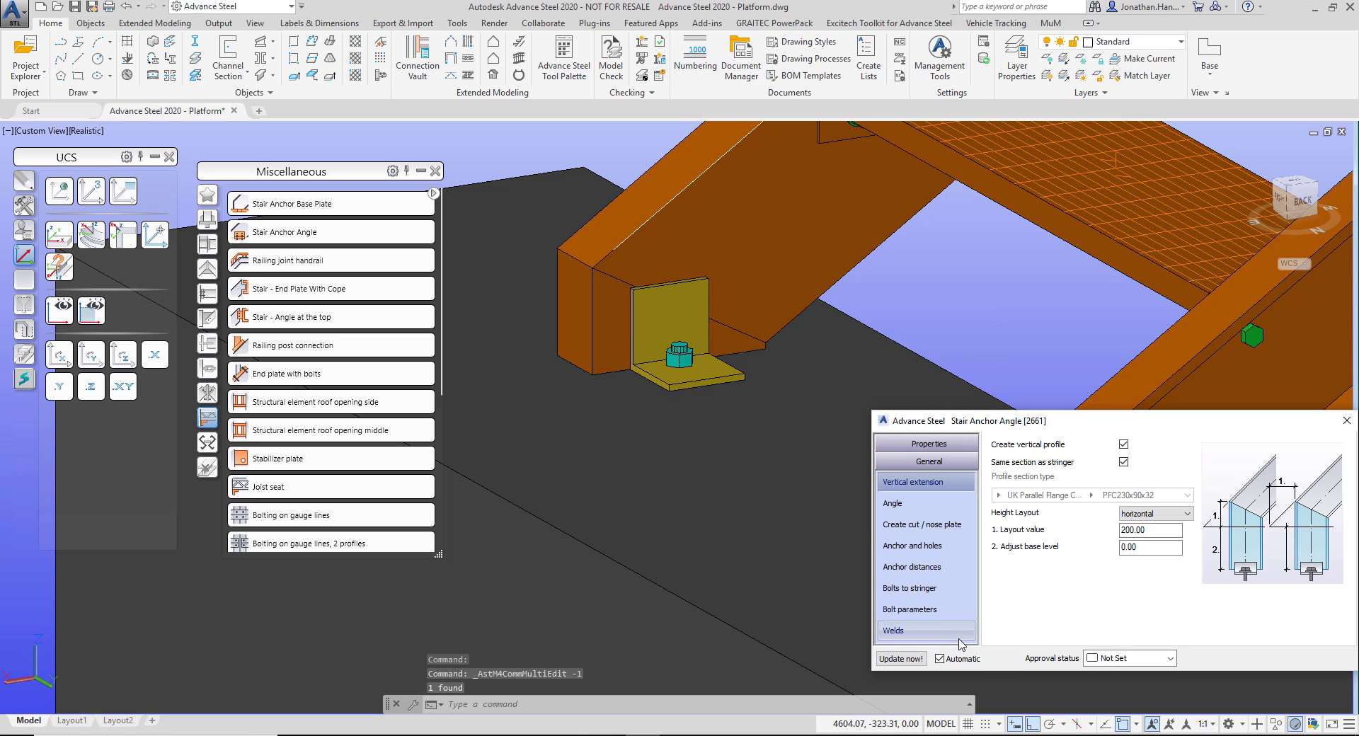
{"action": "left_click", "coordinate": [934, 549]}
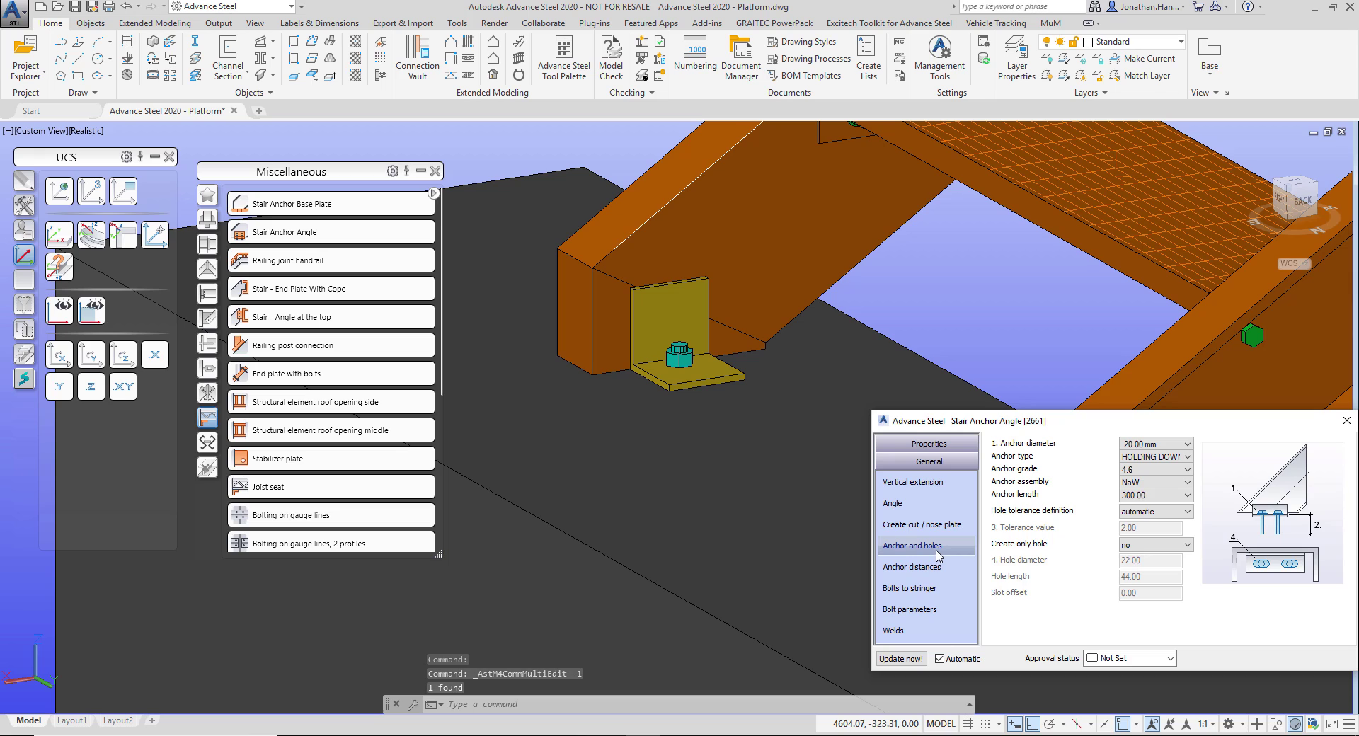
{"action": "left_click", "coordinate": [1186, 444]}
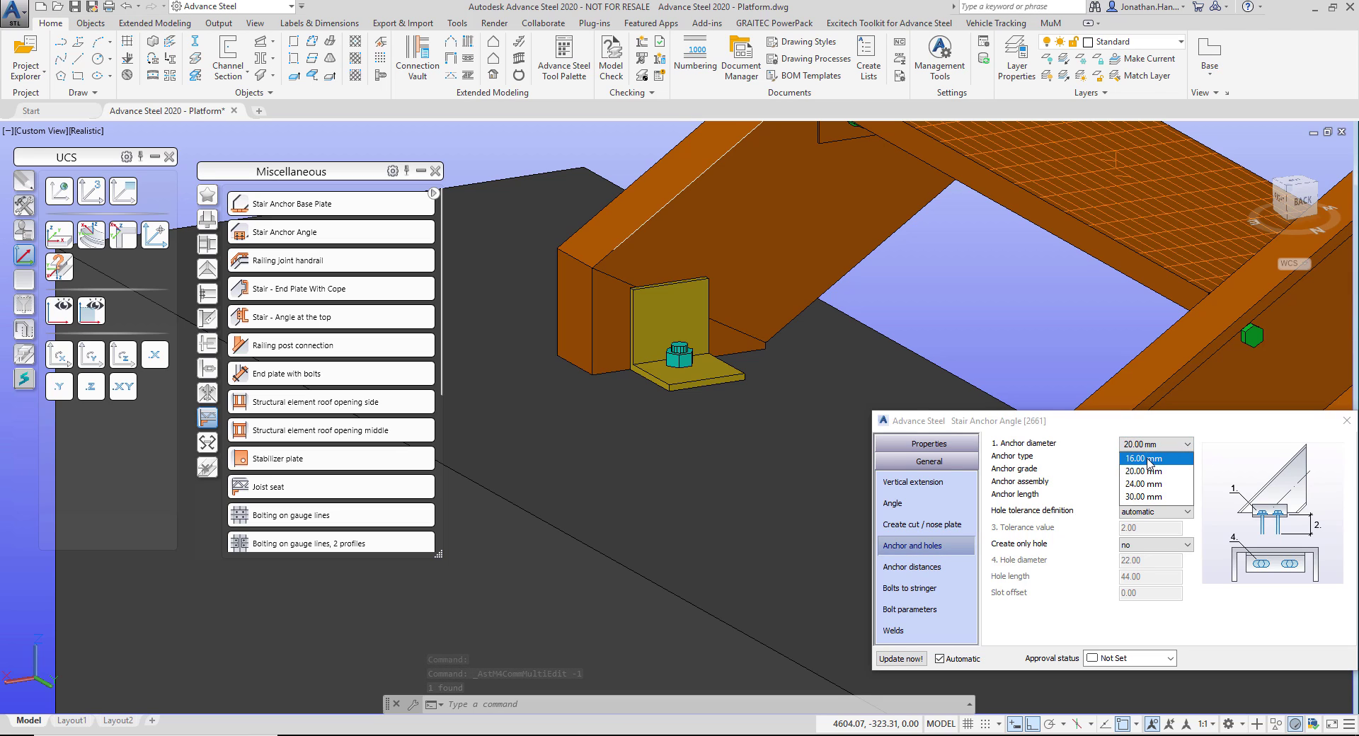
{"action": "left_click", "coordinate": [1150, 460]}
{"action": "left_click", "coordinate": [918, 572]}
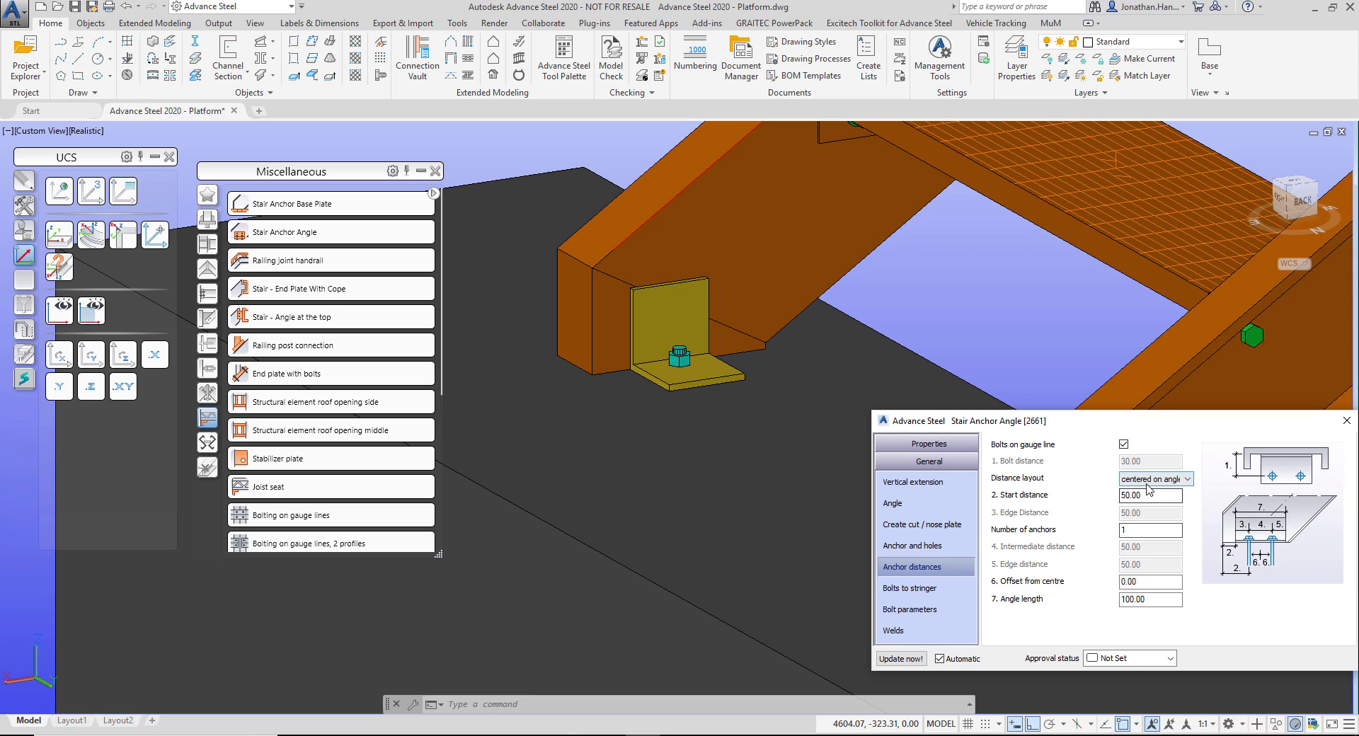
{"action": "left_click", "coordinate": [945, 549]}
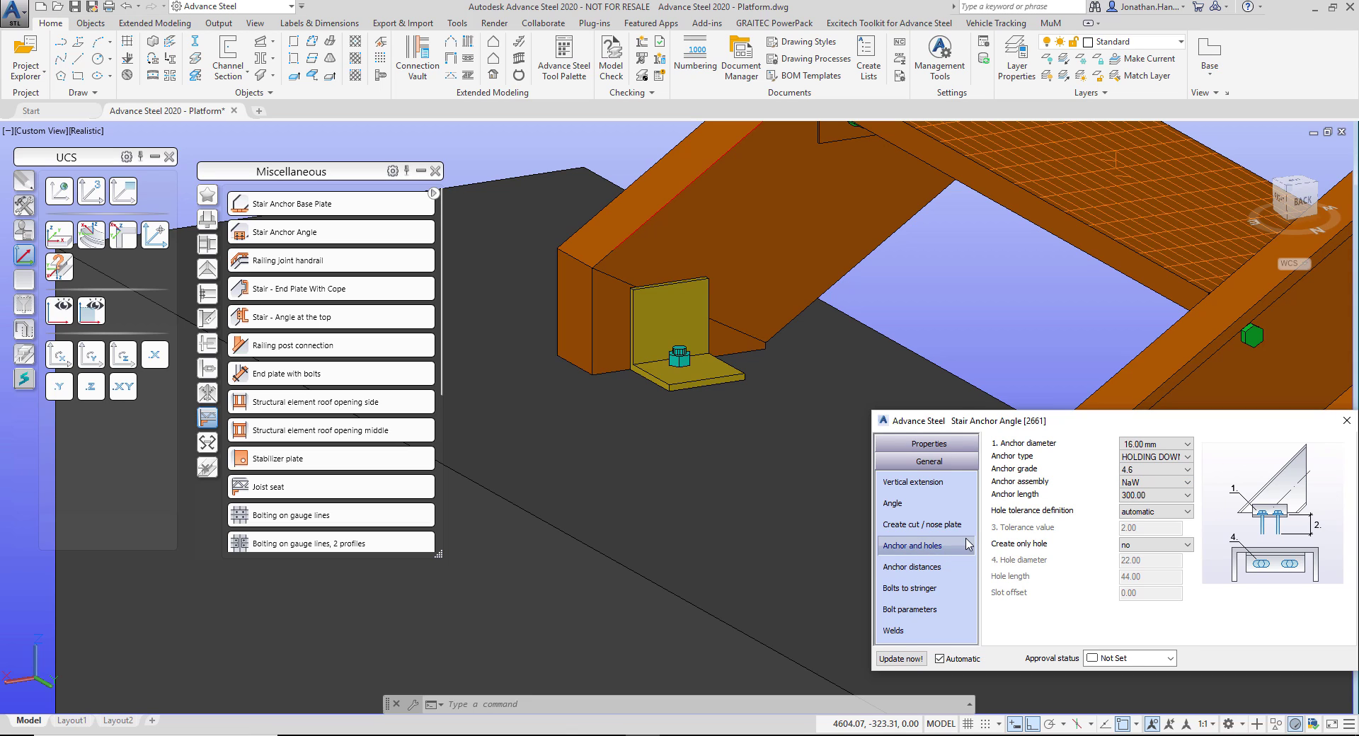
- Change the angle's connection type to stringer to bolted, with 1 bolt along
{"action": "left_click", "coordinate": [944, 509]}
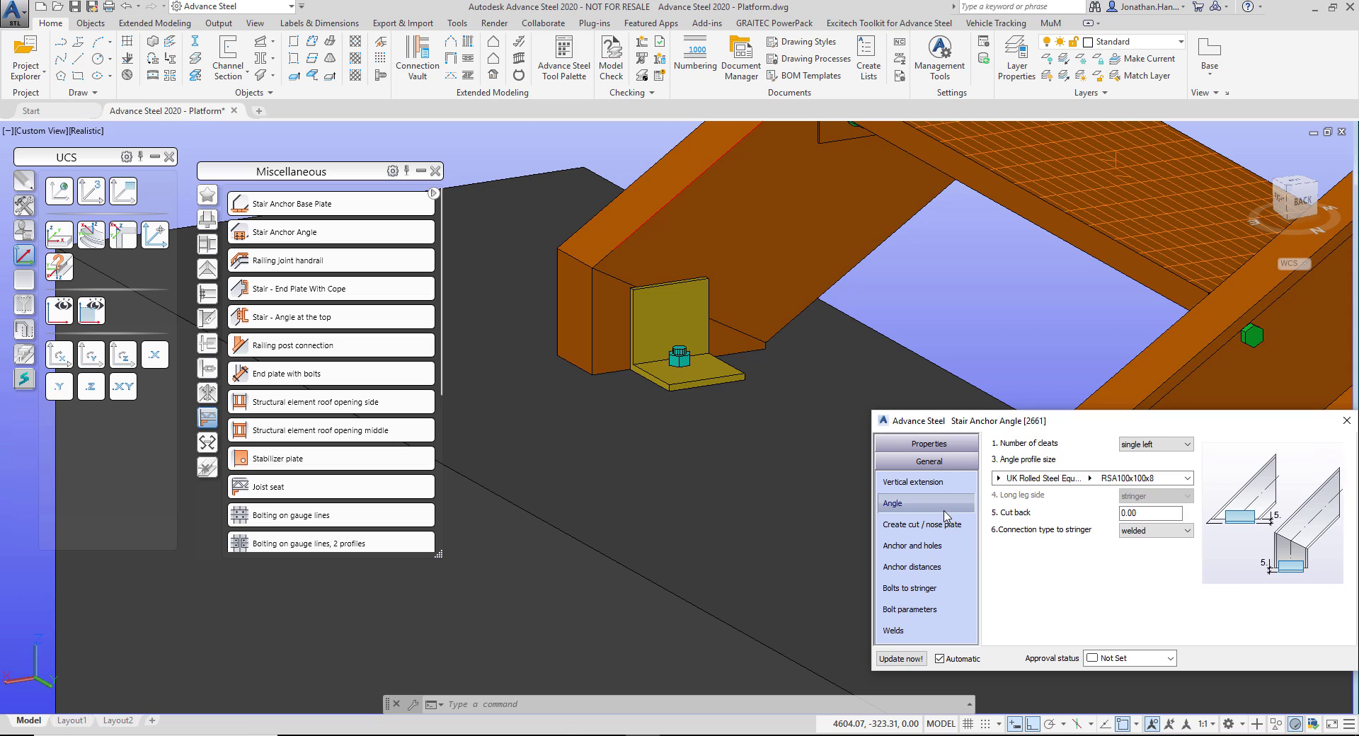
{"action": "left_click", "coordinate": [1162, 536]}
{"action": "left_click", "coordinate": [1150, 543]}
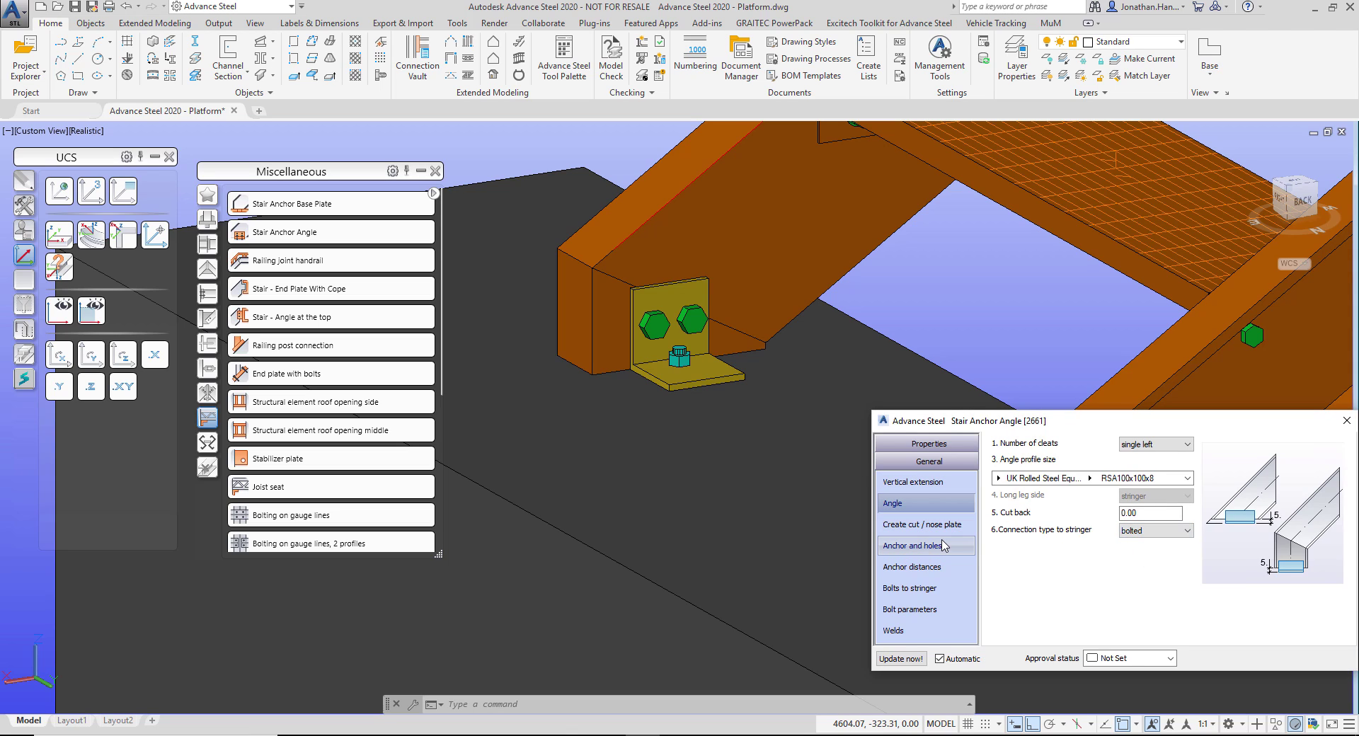
{"action": "left_click", "coordinate": [931, 589]}
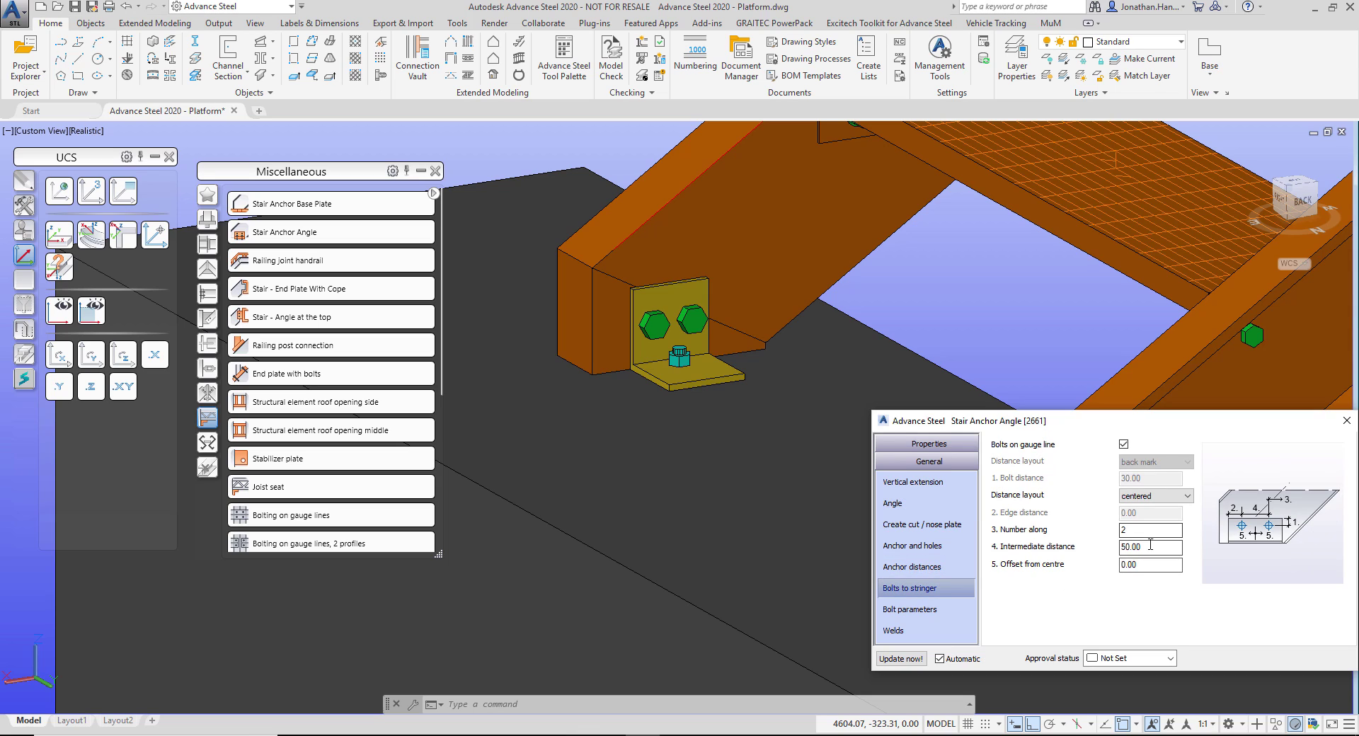
{"action": "type", "text": "1"}
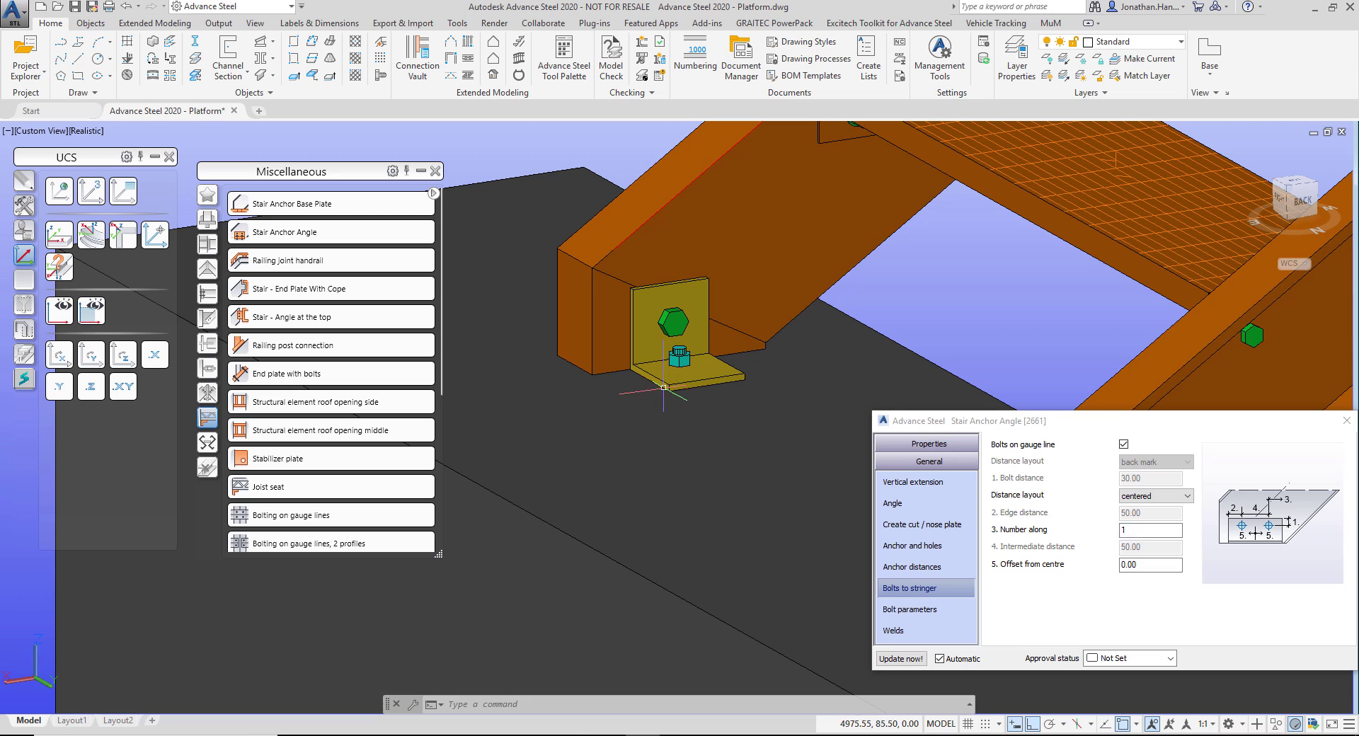
{"action": "middle_click_drag", "start_coordinate": [669, 391], "coordinate": [778, 388], "text": "shift"}
{"action": "scroll", "coordinate": [608, 393], "scroll_direction": "up", "scroll_amount": 3}
{"action": "left_click", "coordinate": [642, 395]}
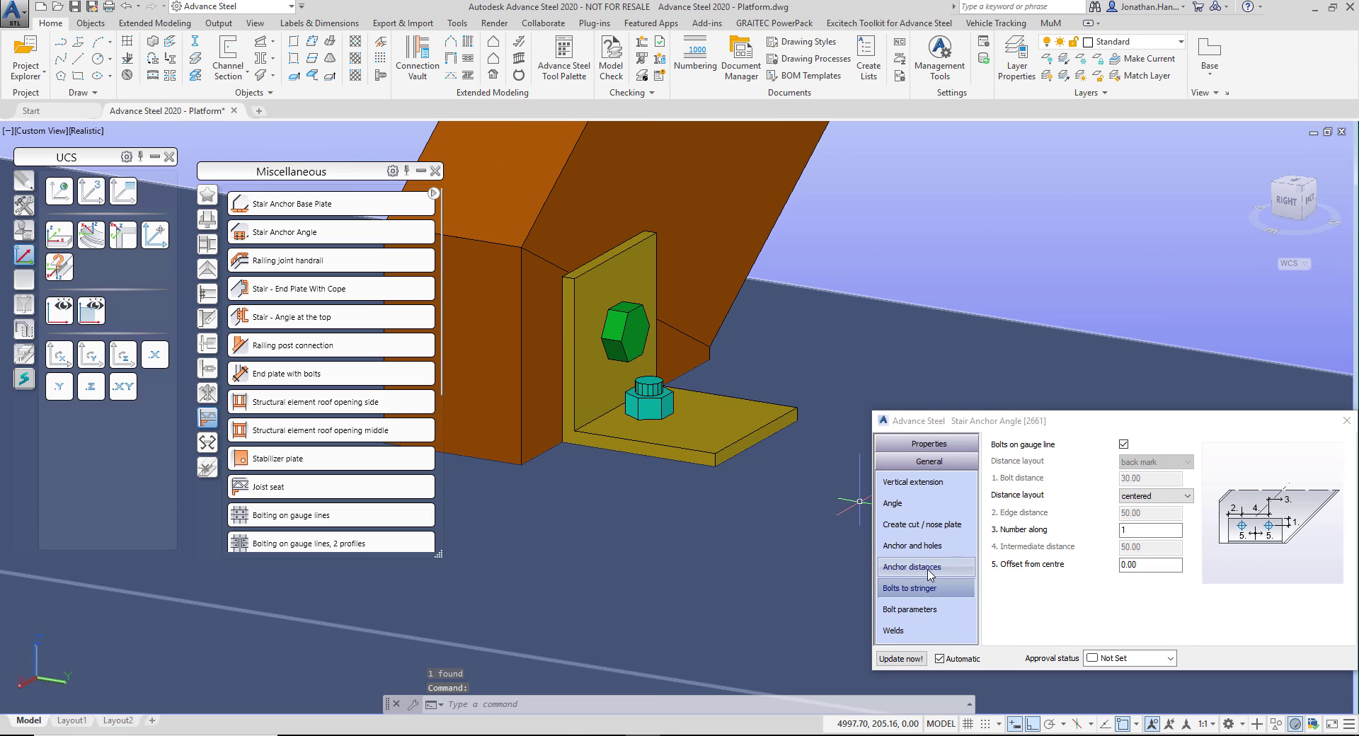
- Take the anchor off the gauge line, set its bolt distance to 50, and close the joint properties
{"action": "left_click", "coordinate": [920, 568]}
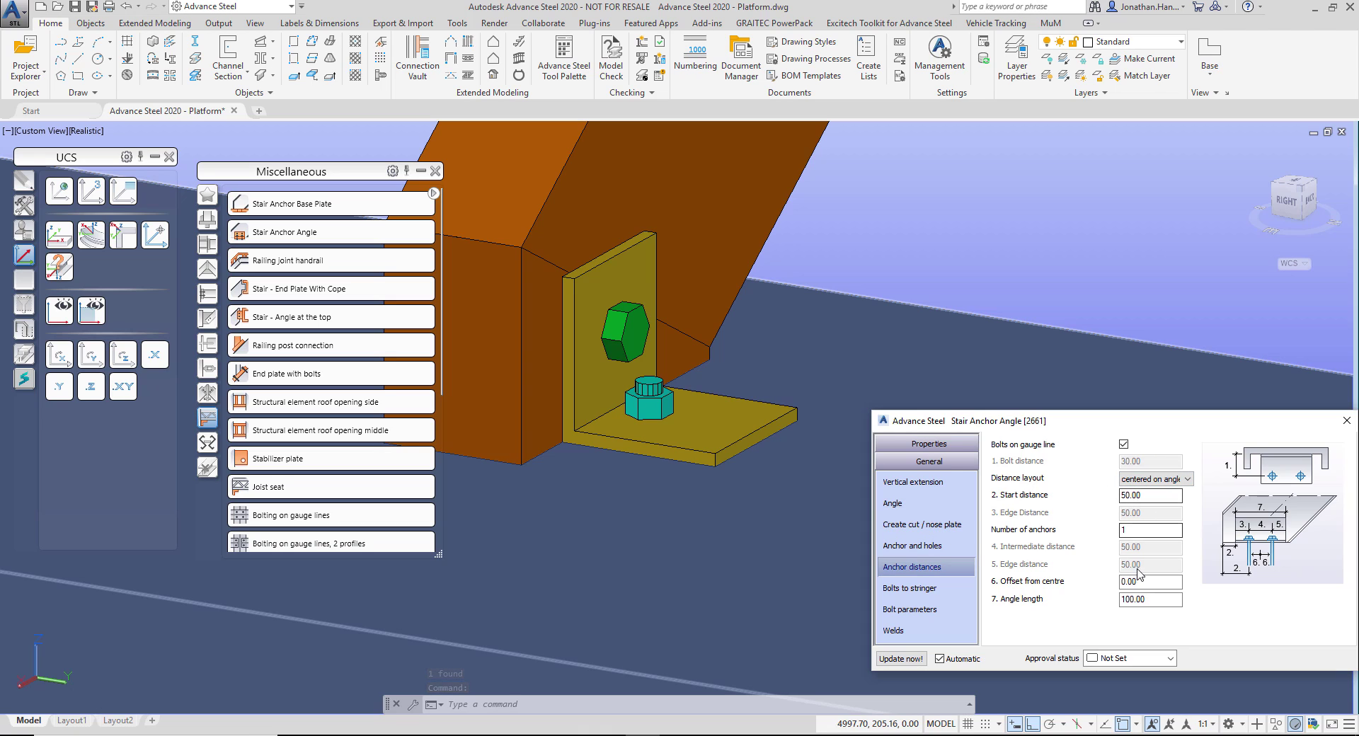
{"action": "left_click", "coordinate": [1123, 446]}
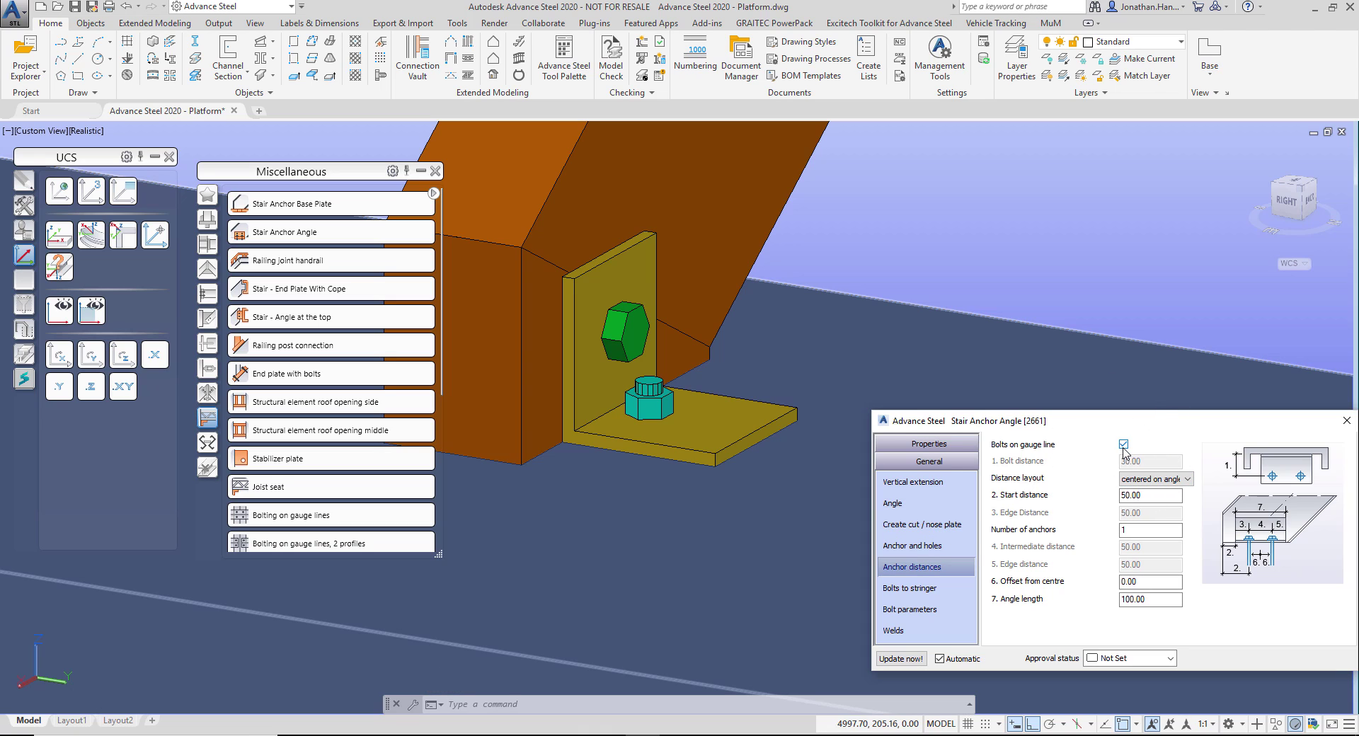
{"action": "type", "text": "5"}
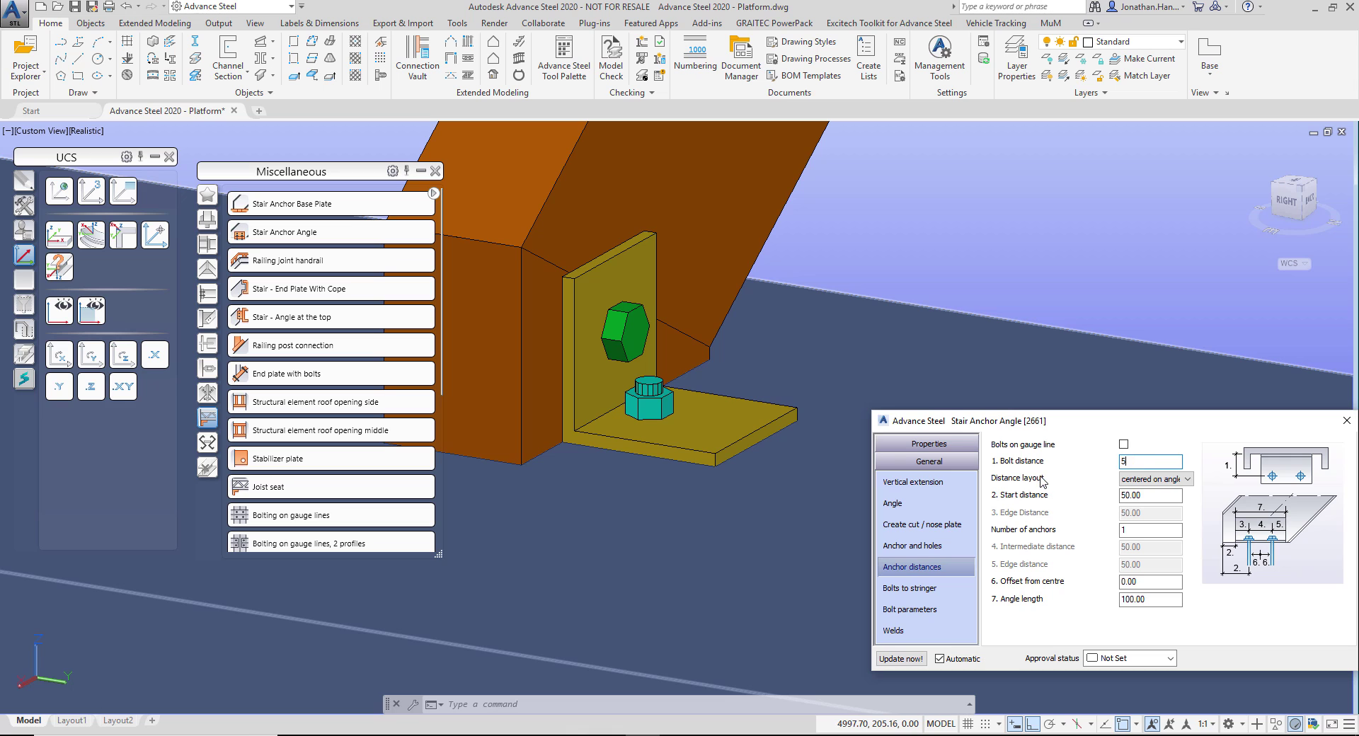
{"action": "type", "text": "0"}
{"action": "key", "text": "Return"}
{"action": "middle_click_drag", "start_coordinate": [726, 458], "coordinate": [613, 443], "text": "shift"}
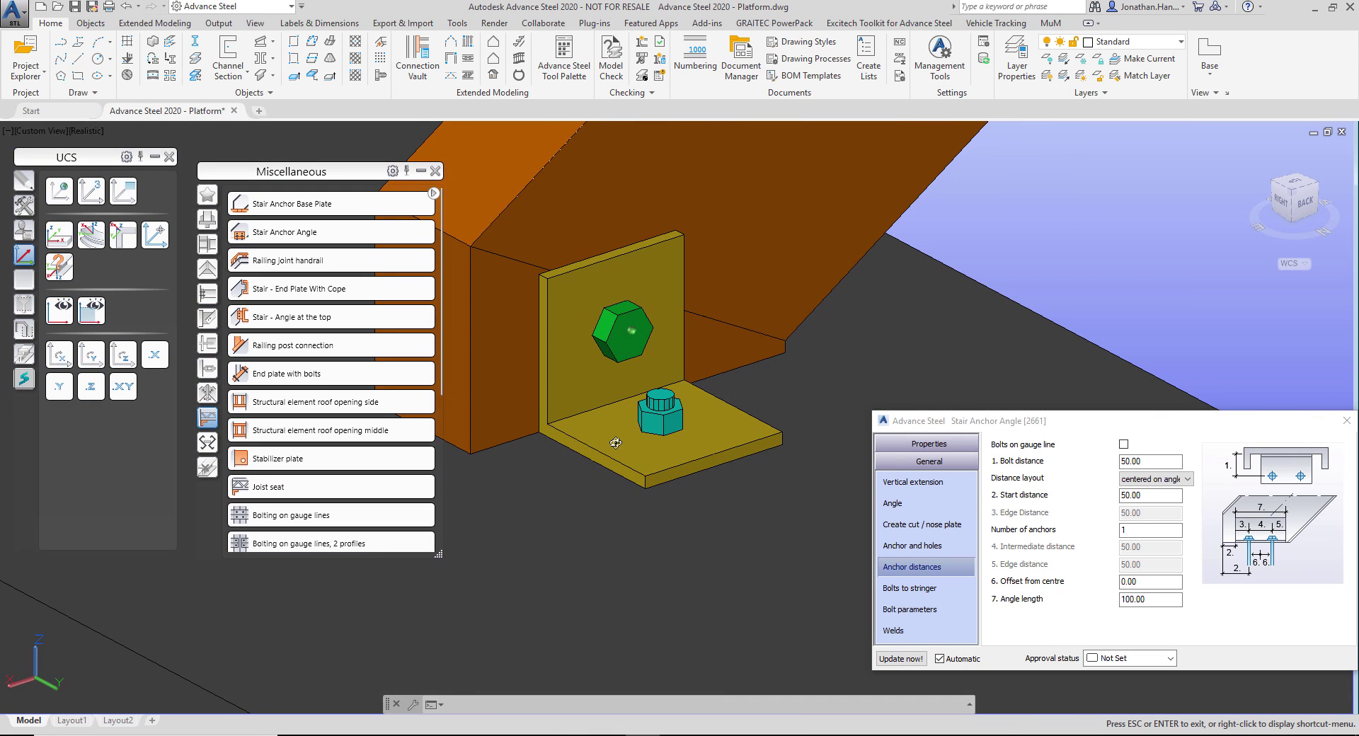
{"action": "scroll", "coordinate": [684, 420], "scroll_direction": "down", "scroll_amount": 5}
{"action": "left_click", "coordinate": [1347, 420]}
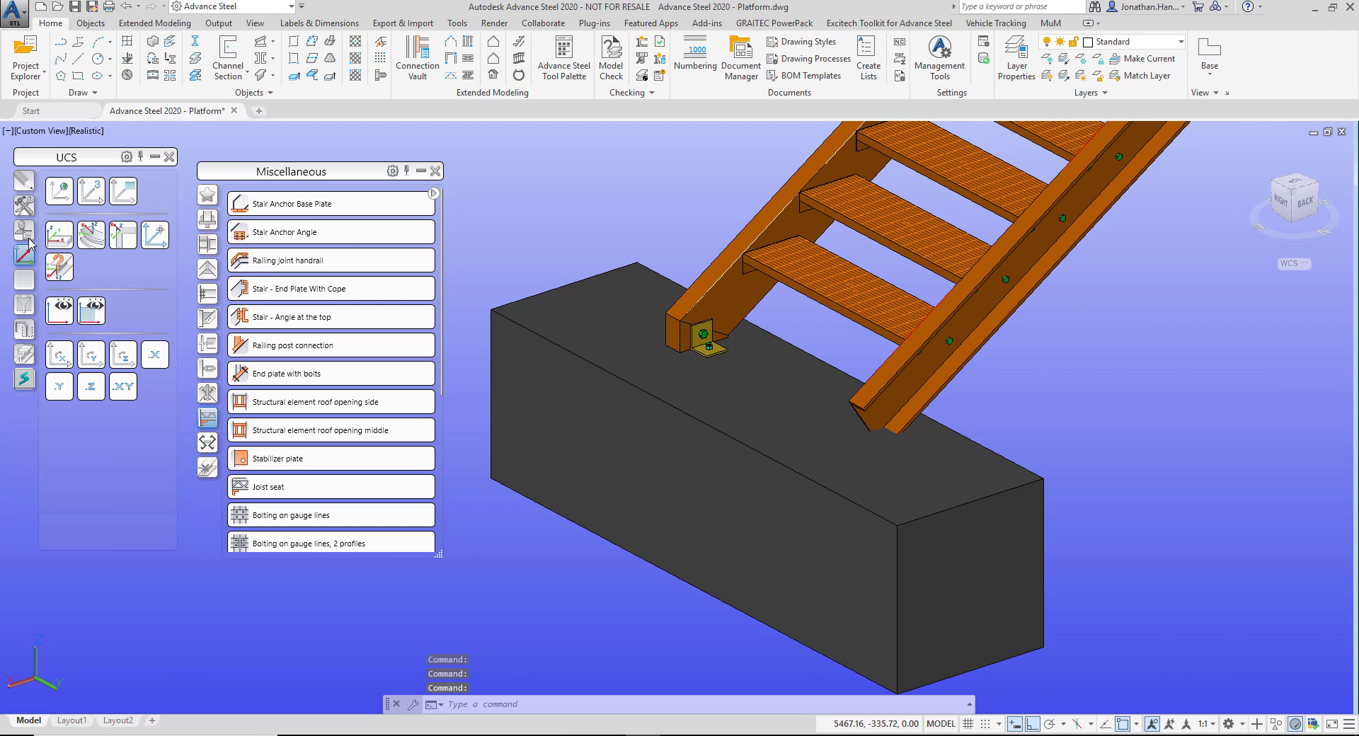
- Transfer the finished Stair Anchor Angle joint to the foot of the stair's near stringer, without a reference point
{"action": "left_click", "coordinate": [23, 206]}
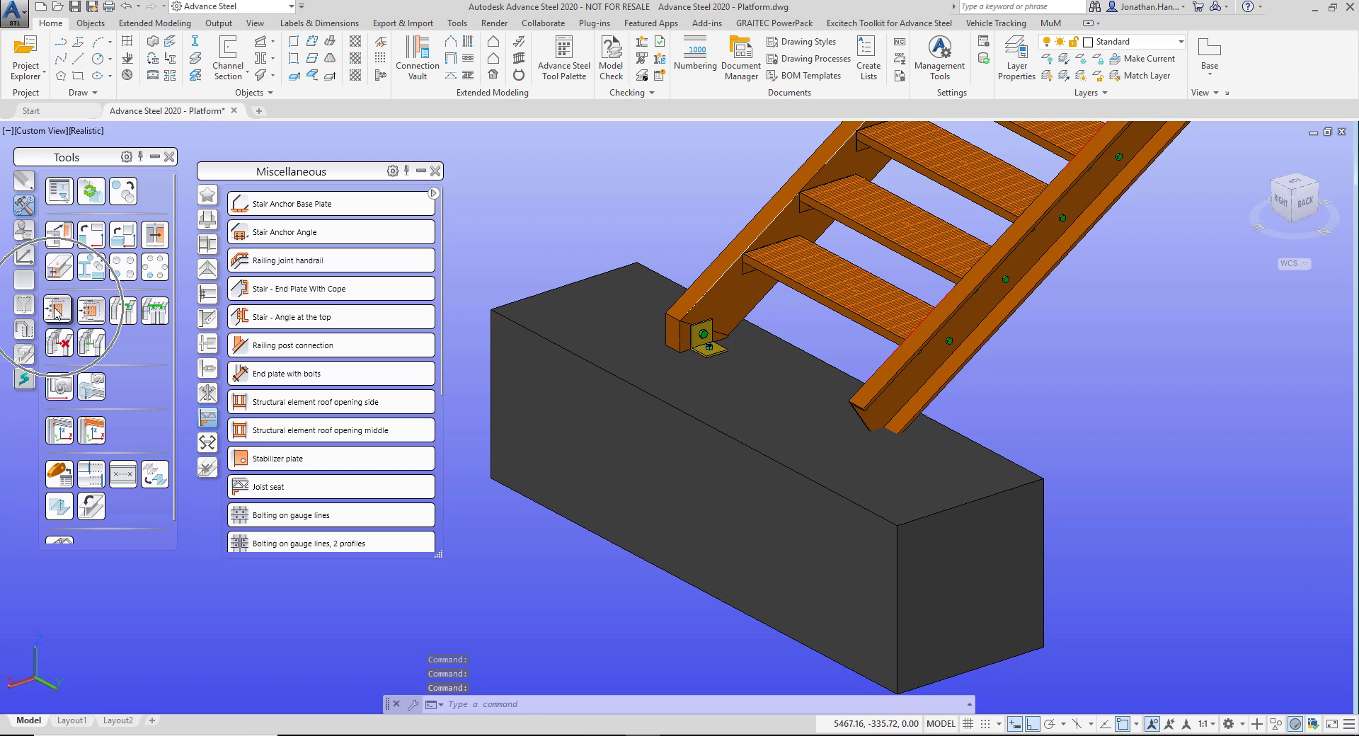
{"action": "left_click", "coordinate": [51, 269]}
{"action": "scroll", "coordinate": [650, 349], "scroll_direction": "up", "scroll_amount": 6}
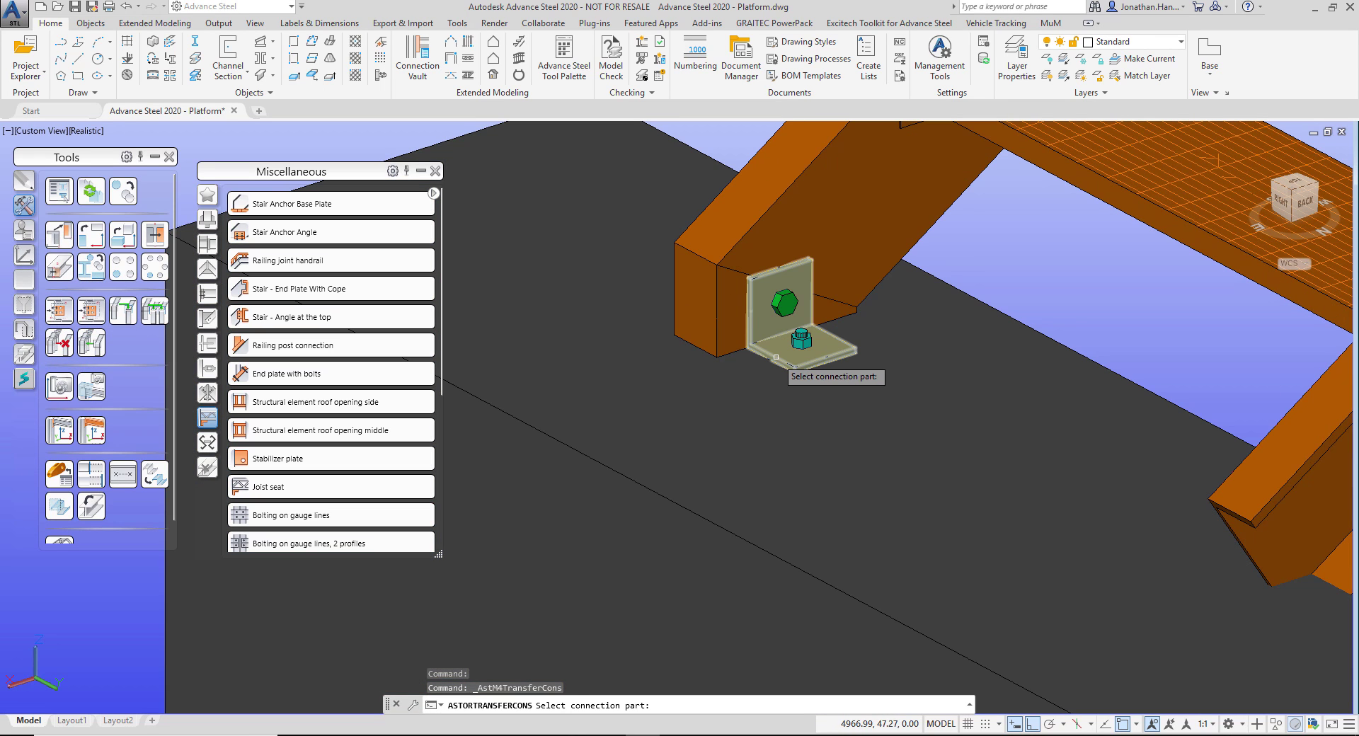
{"action": "left_click", "coordinate": [776, 358]}
{"action": "key", "text": "Return"}
{"action": "scroll", "coordinate": [1026, 452], "scroll_direction": "down", "scroll_amount": 2}
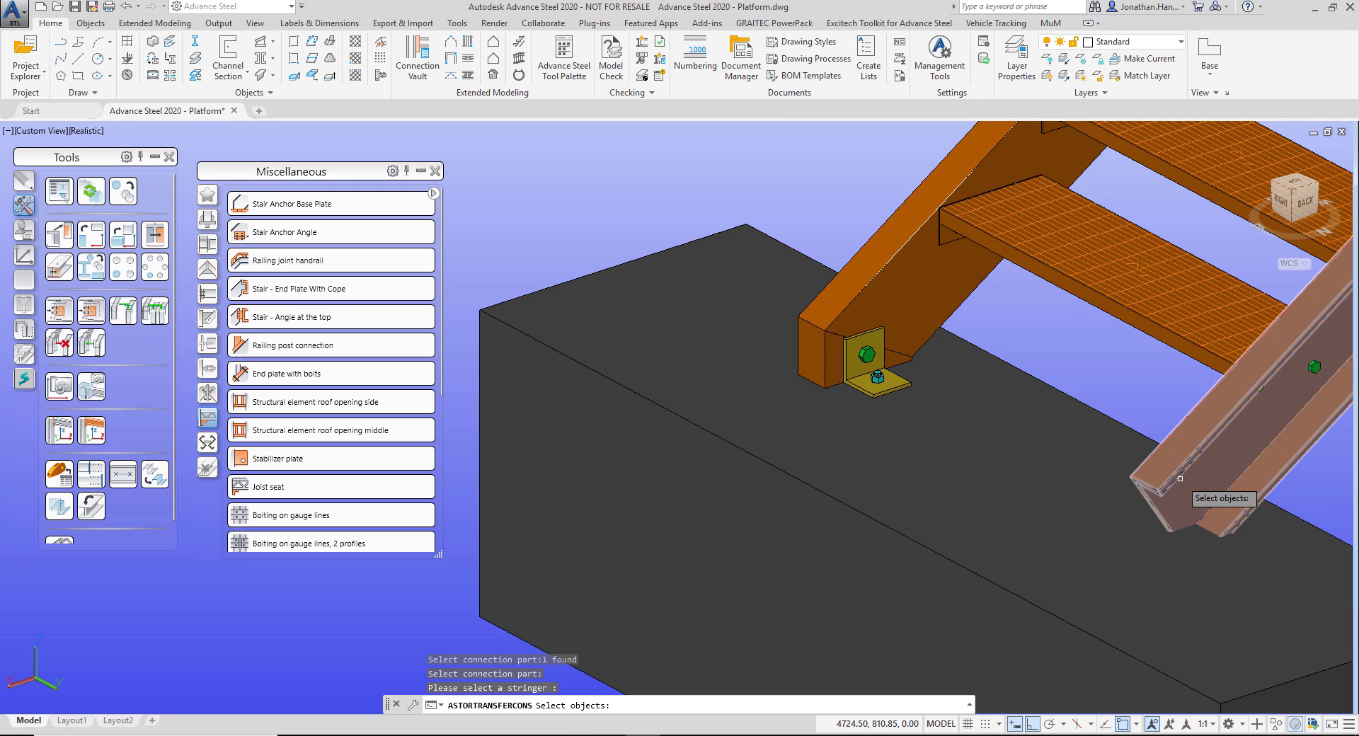
{"action": "left_click", "coordinate": [1185, 485]}
{"action": "key", "text": "Return"}
{"action": "key", "text": "Return"}
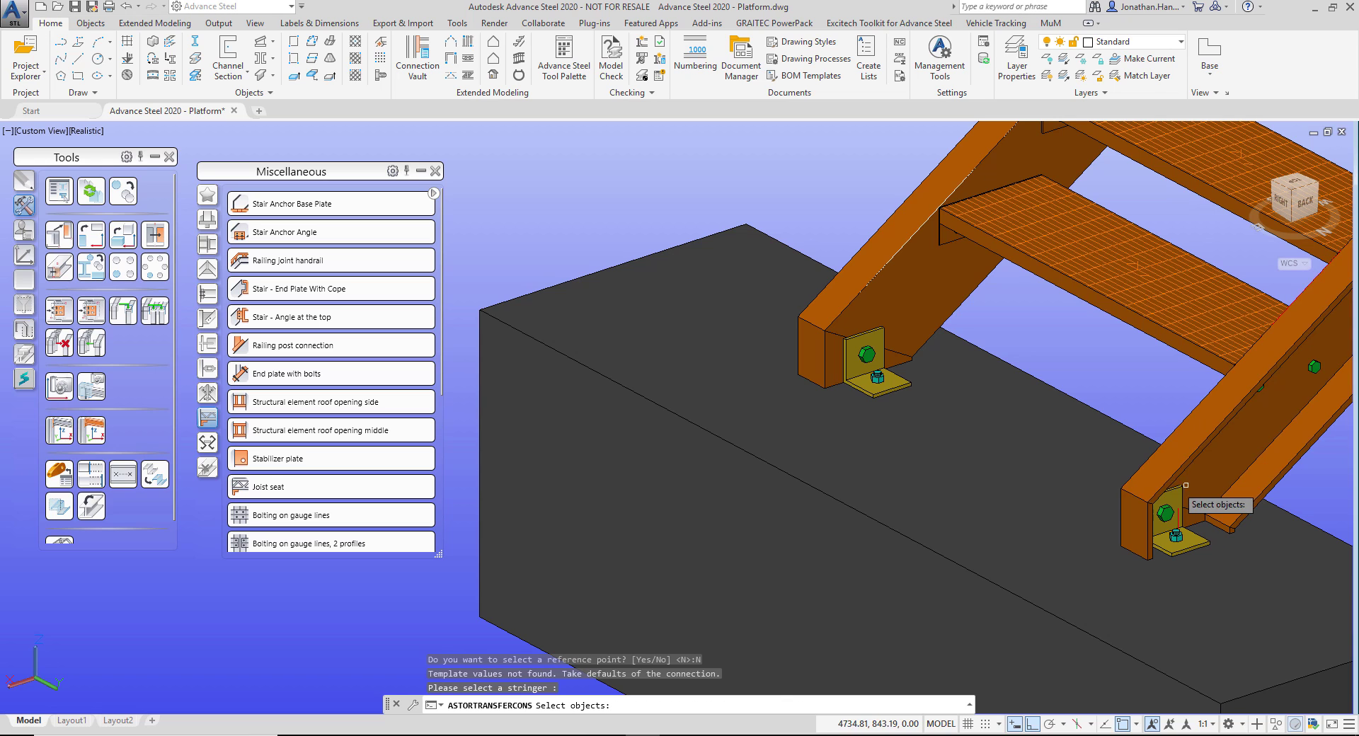
{"action": "middle_click_drag", "start_coordinate": [1082, 429], "coordinate": [835, 354]}
{"action": "key", "text": "Return"}
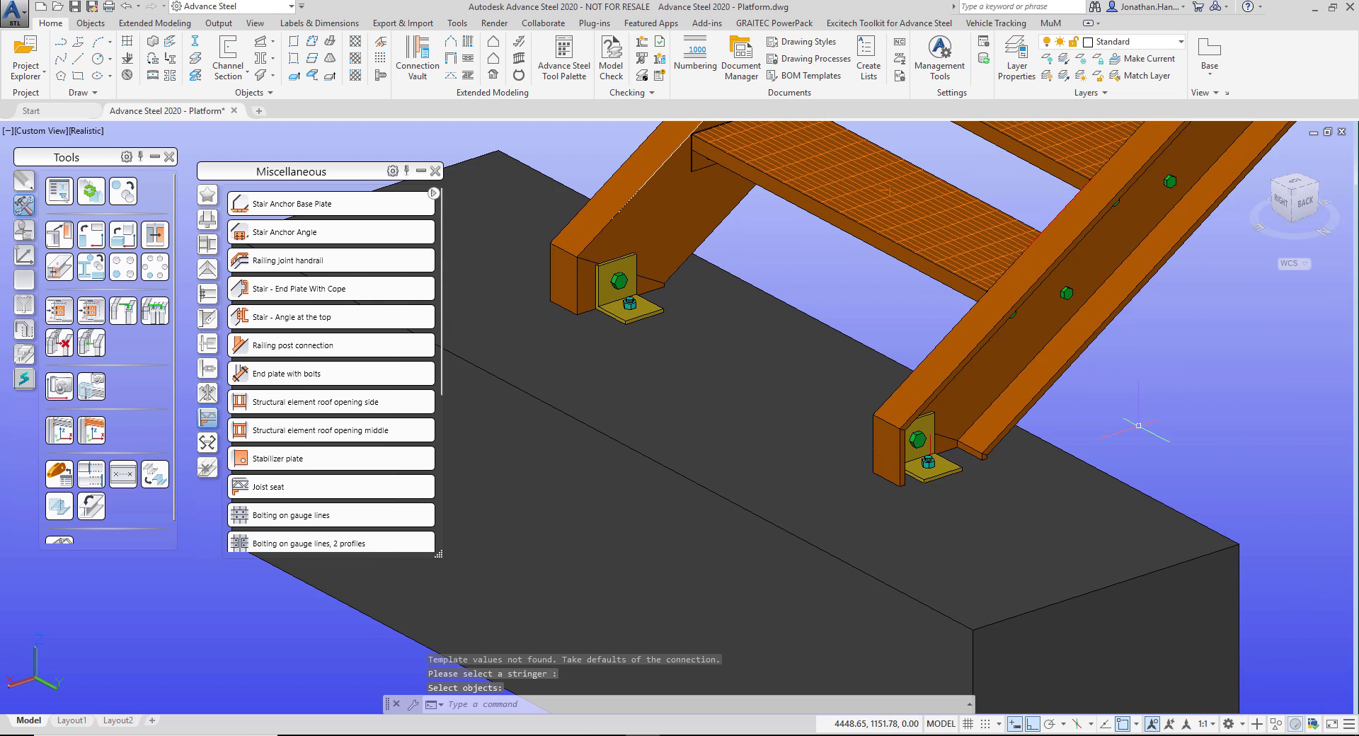
{"action": "left_click", "coordinate": [927, 464]}
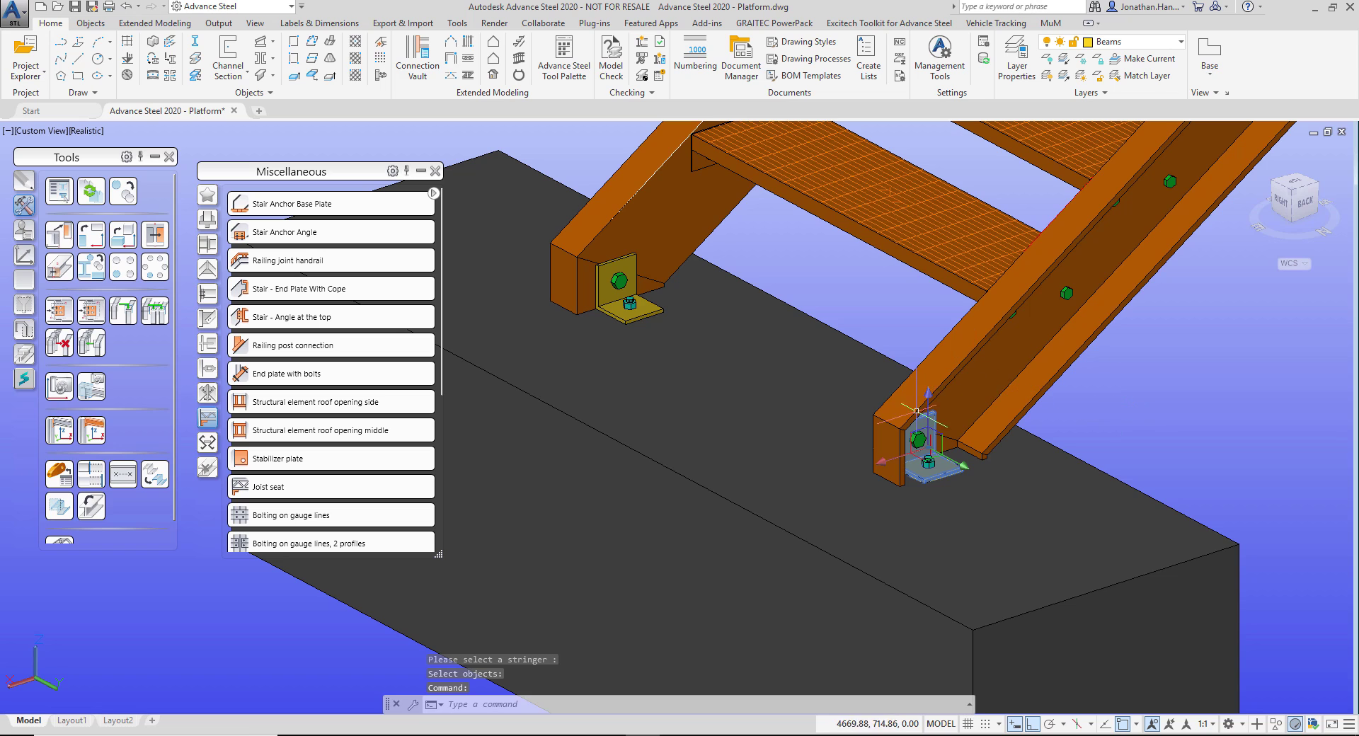
{"action": "right_click", "coordinate": [849, 306]}
{"action": "left_click", "coordinate": [940, 507]}
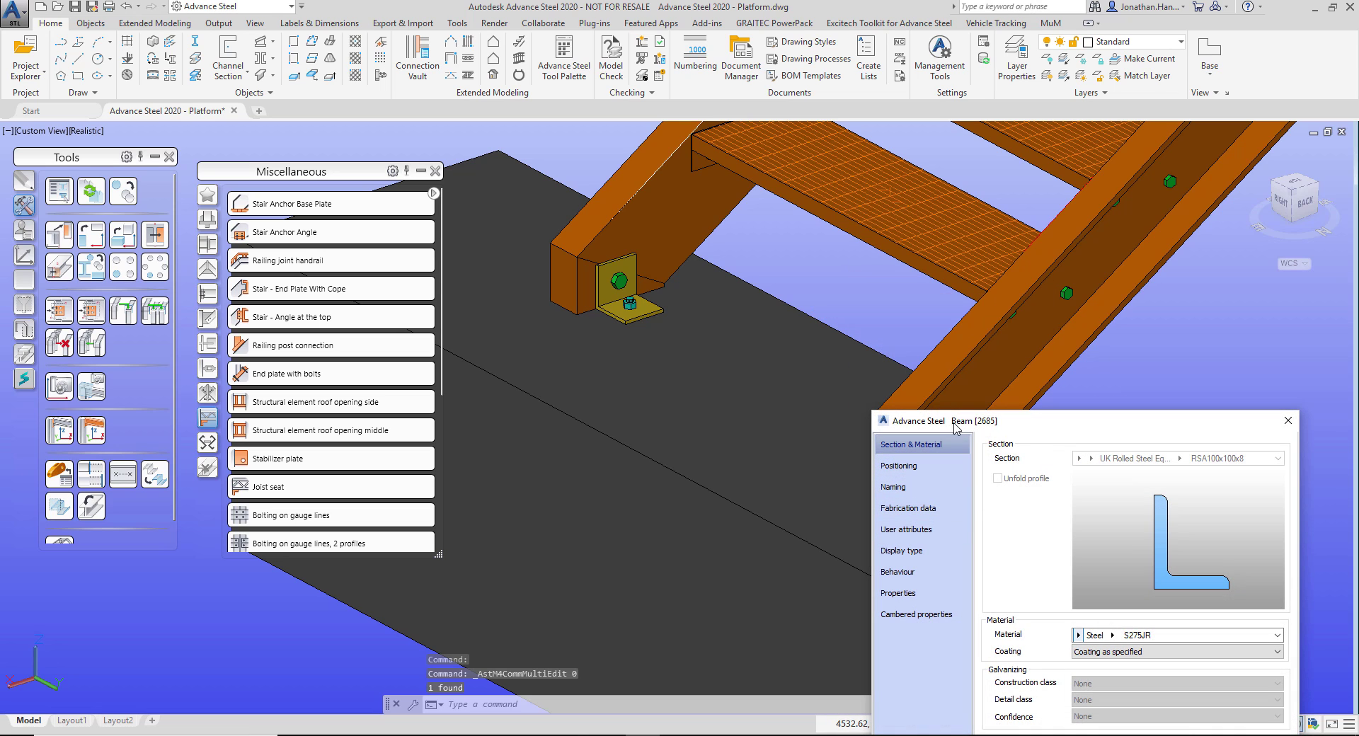
{"action": "key", "text": "Escape"}
{"action": "key", "text": "Escape"}
{"action": "key", "text": "Escape"}
- Set the number of cleats to single right in the near stringer's anchor angle joint and close its properties
{"action": "left_click", "coordinate": [943, 467]}
{"action": "right_click", "coordinate": [868, 353]}
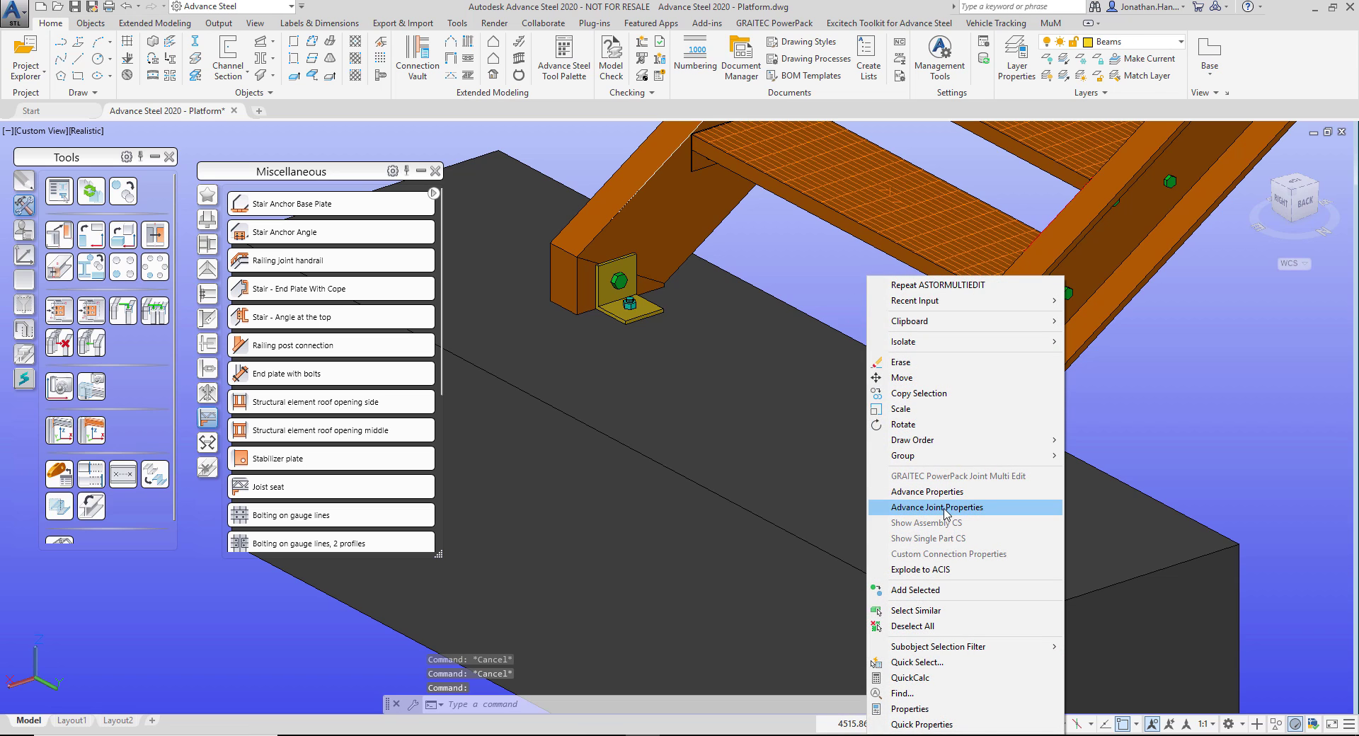
{"action": "left_click", "coordinate": [944, 508]}
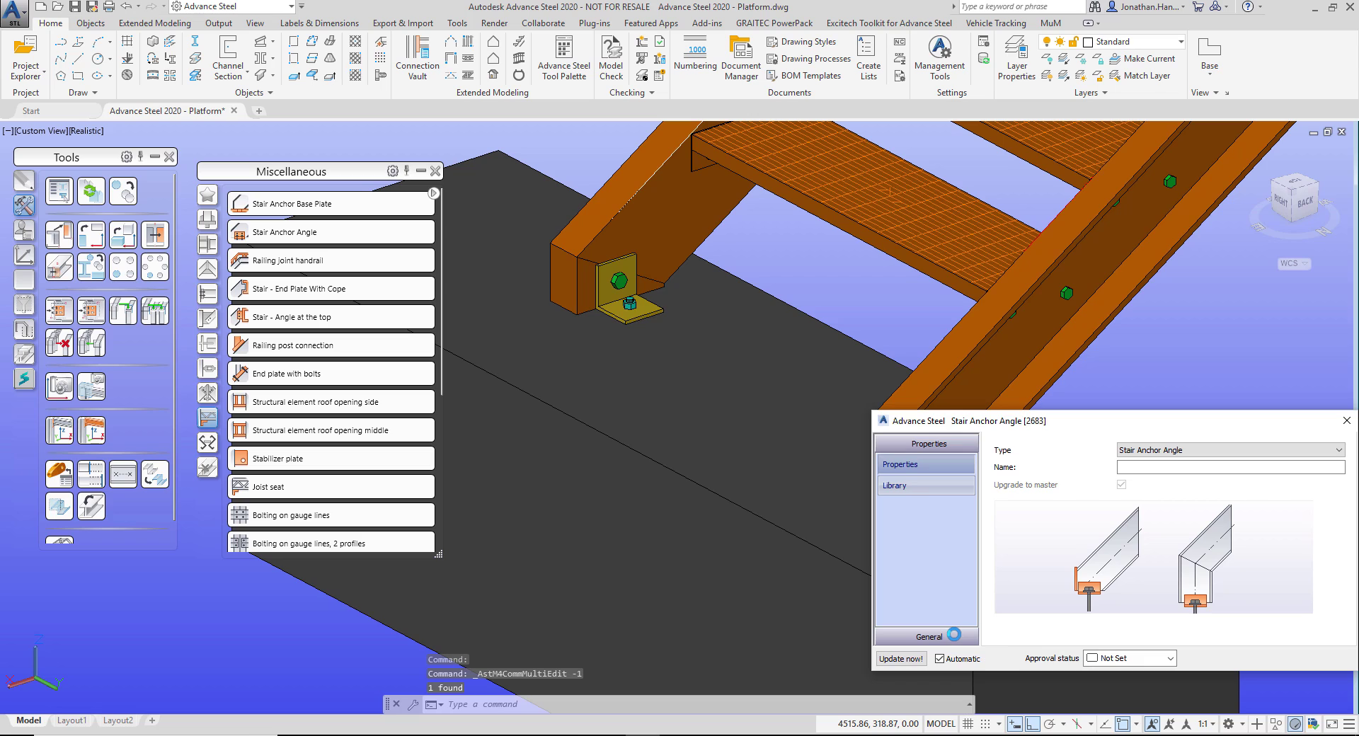
{"action": "left_click", "coordinate": [928, 635]}
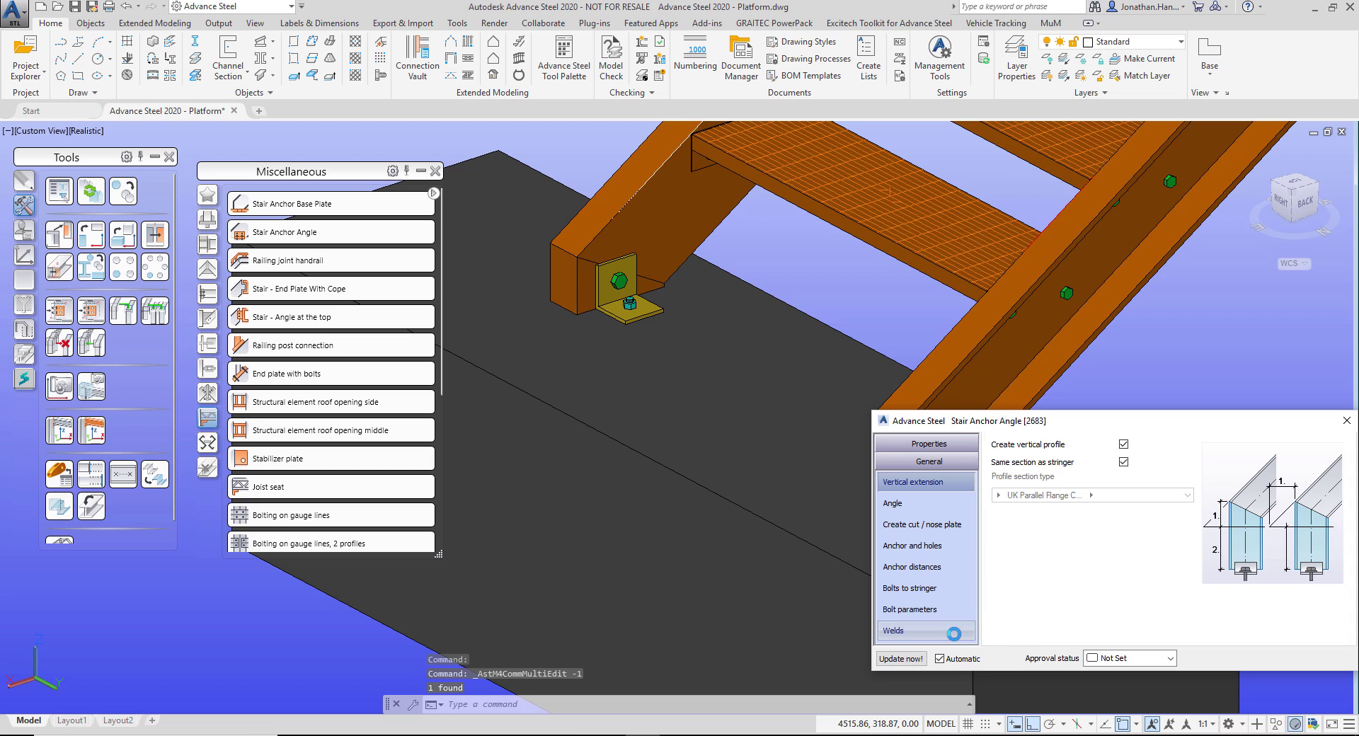
{"action": "left_click", "coordinate": [926, 504]}
{"action": "left_click", "coordinate": [1156, 445]}
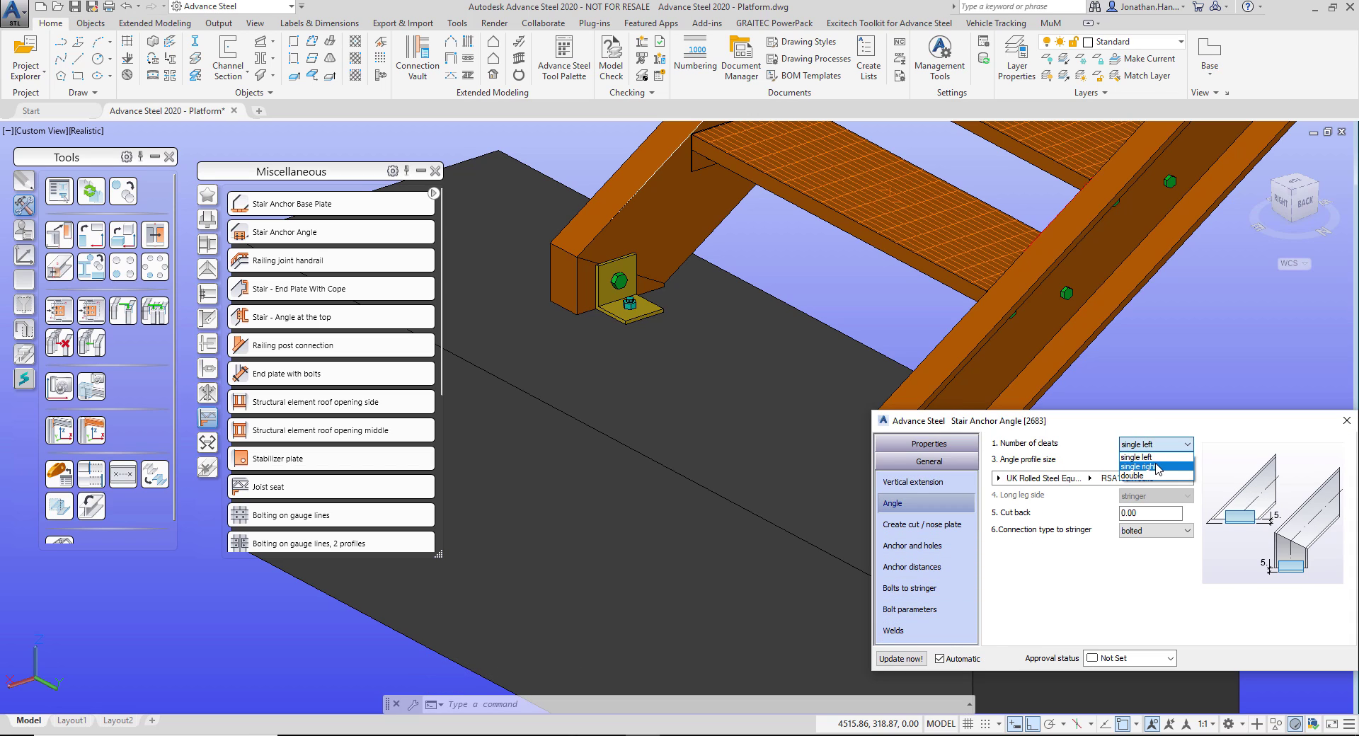
{"action": "left_click", "coordinate": [1158, 470]}
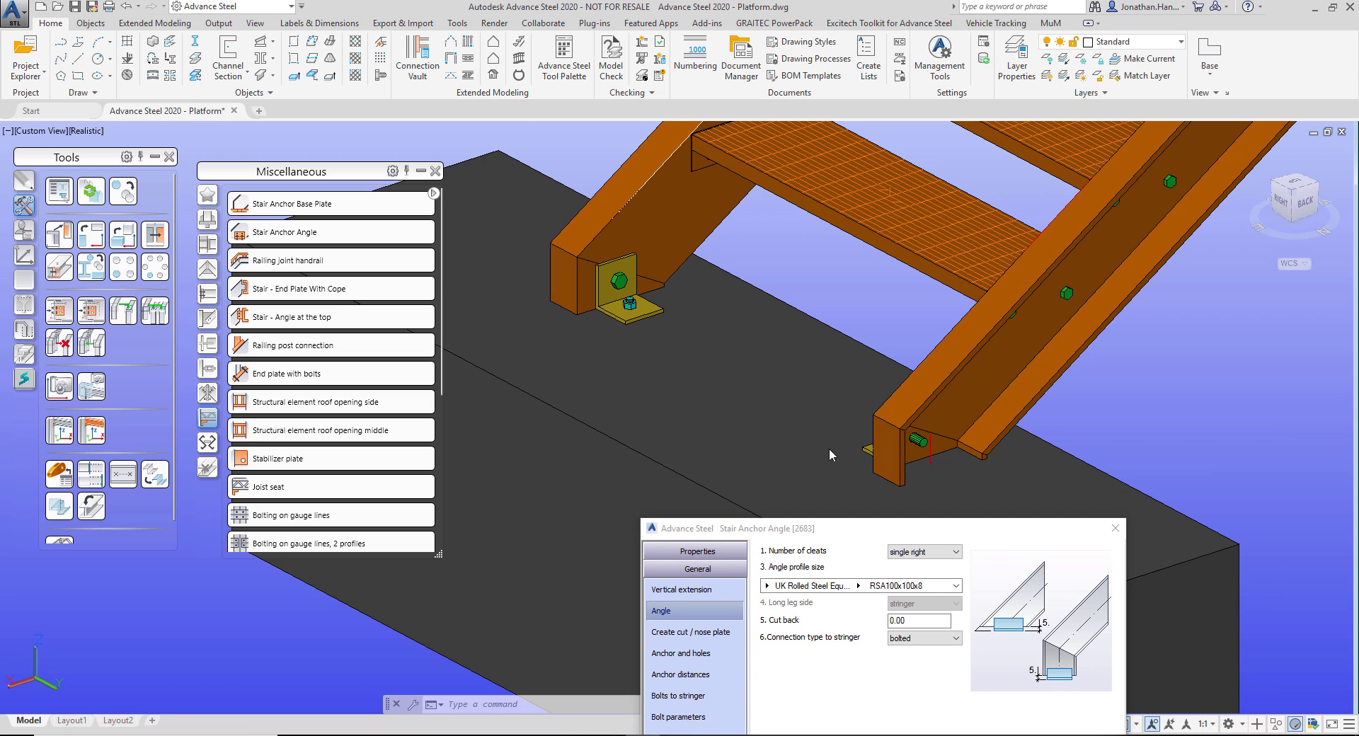
{"action": "middle_click_drag", "start_coordinate": [861, 456], "coordinate": [1026, 423], "text": "shift"}
{"action": "left_click", "coordinate": [1116, 529]}
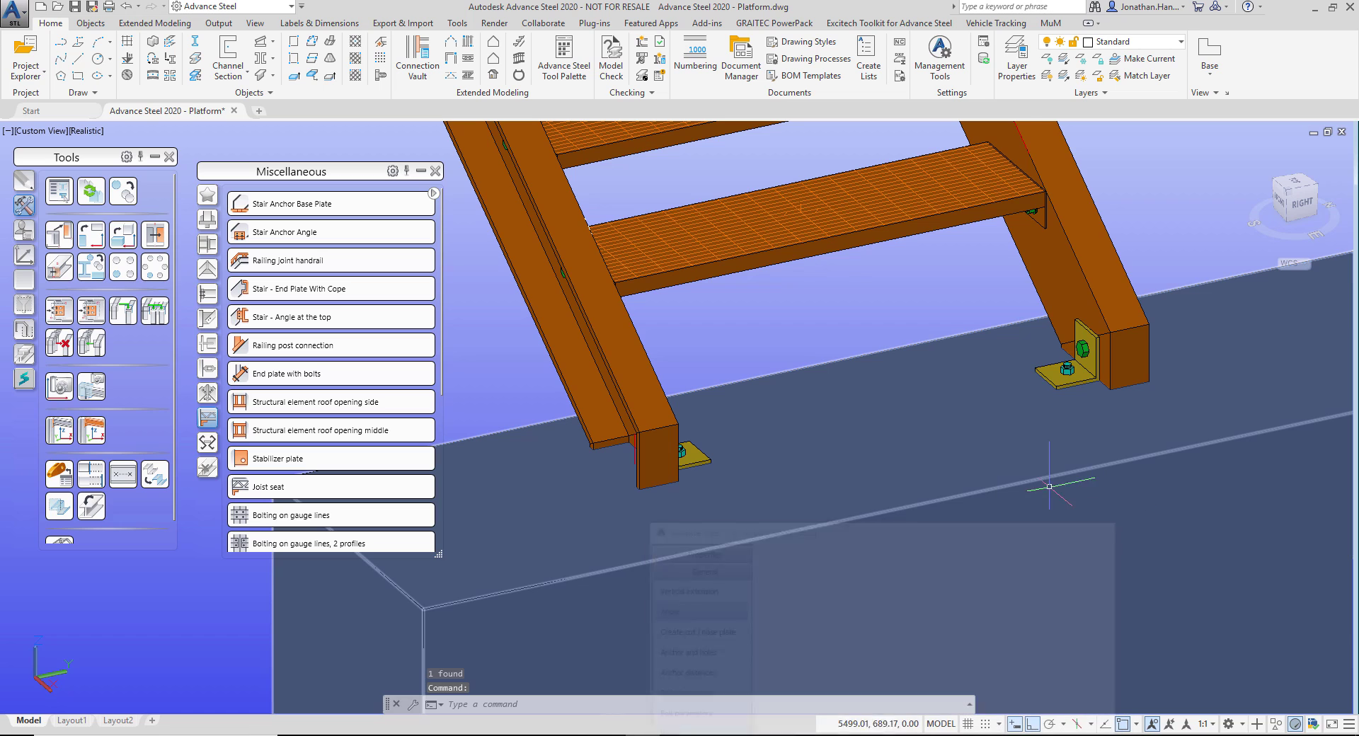
- Transfer the Stair Anchor Angle joint to the foot of the opposite stair's front stringer, without a reference point
{"action": "scroll", "coordinate": [1050, 483], "scroll_direction": "down", "scroll_amount": 4}
{"action": "middle_click_drag", "start_coordinate": [1141, 433], "coordinate": [742, 394], "text": "shift"}
{"action": "scroll", "coordinate": [699, 338], "scroll_direction": "down", "scroll_amount": 3}
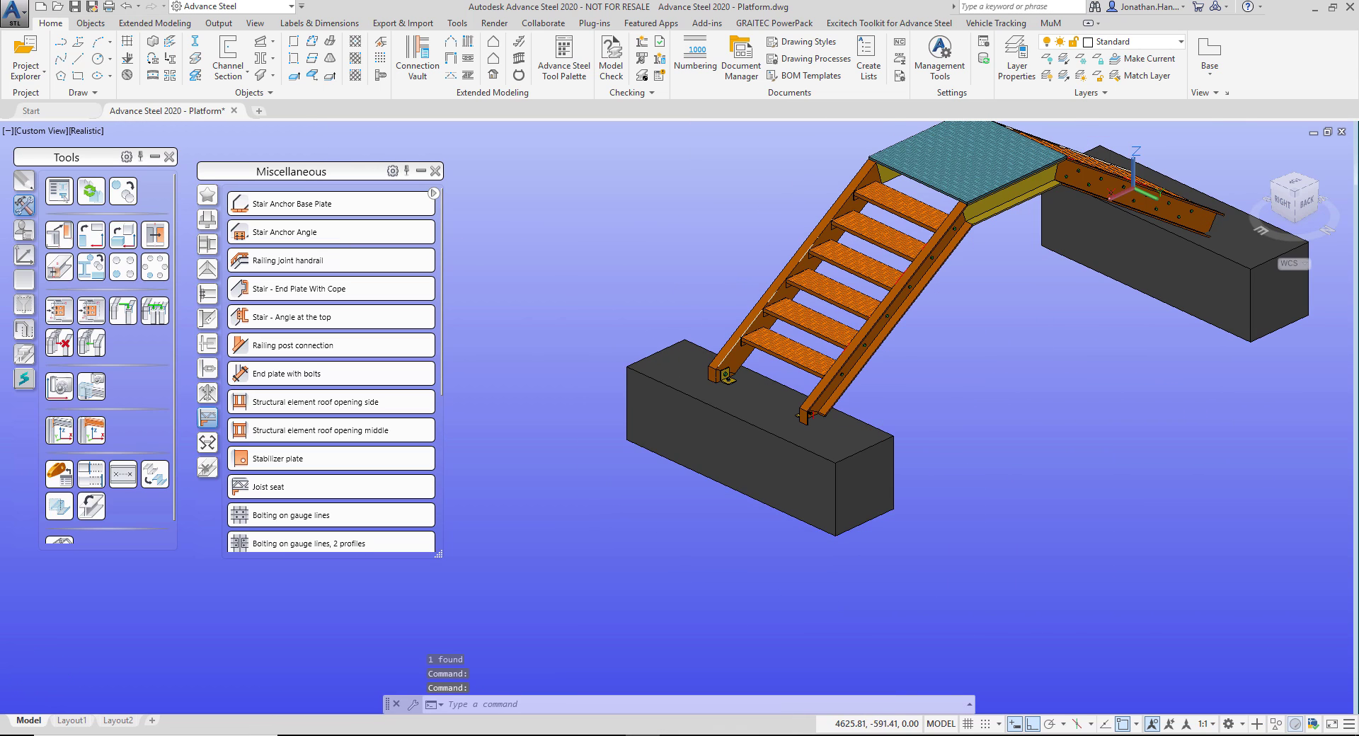
{"action": "middle_click_drag", "start_coordinate": [702, 314], "coordinate": [499, 373]}
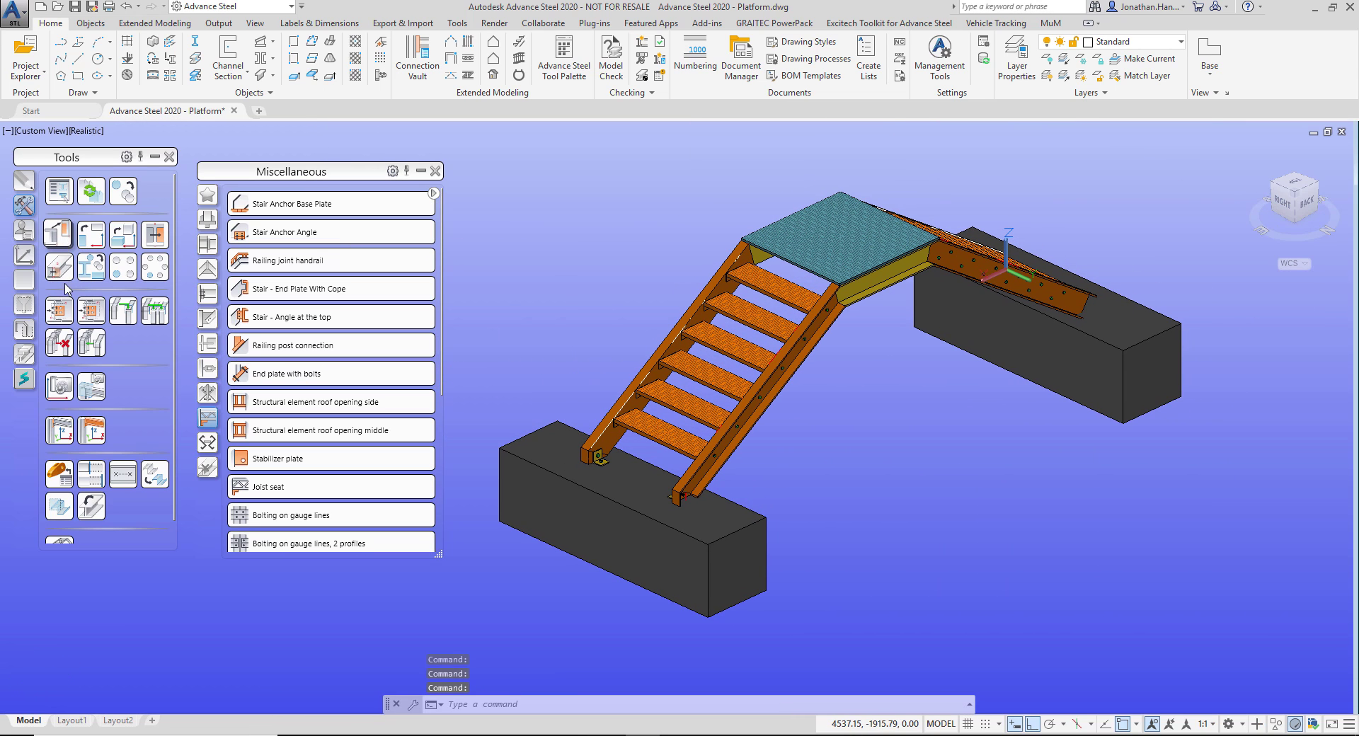
{"action": "left_click", "coordinate": [99, 318]}
{"action": "scroll", "coordinate": [602, 468], "scroll_direction": "up", "scroll_amount": 10}
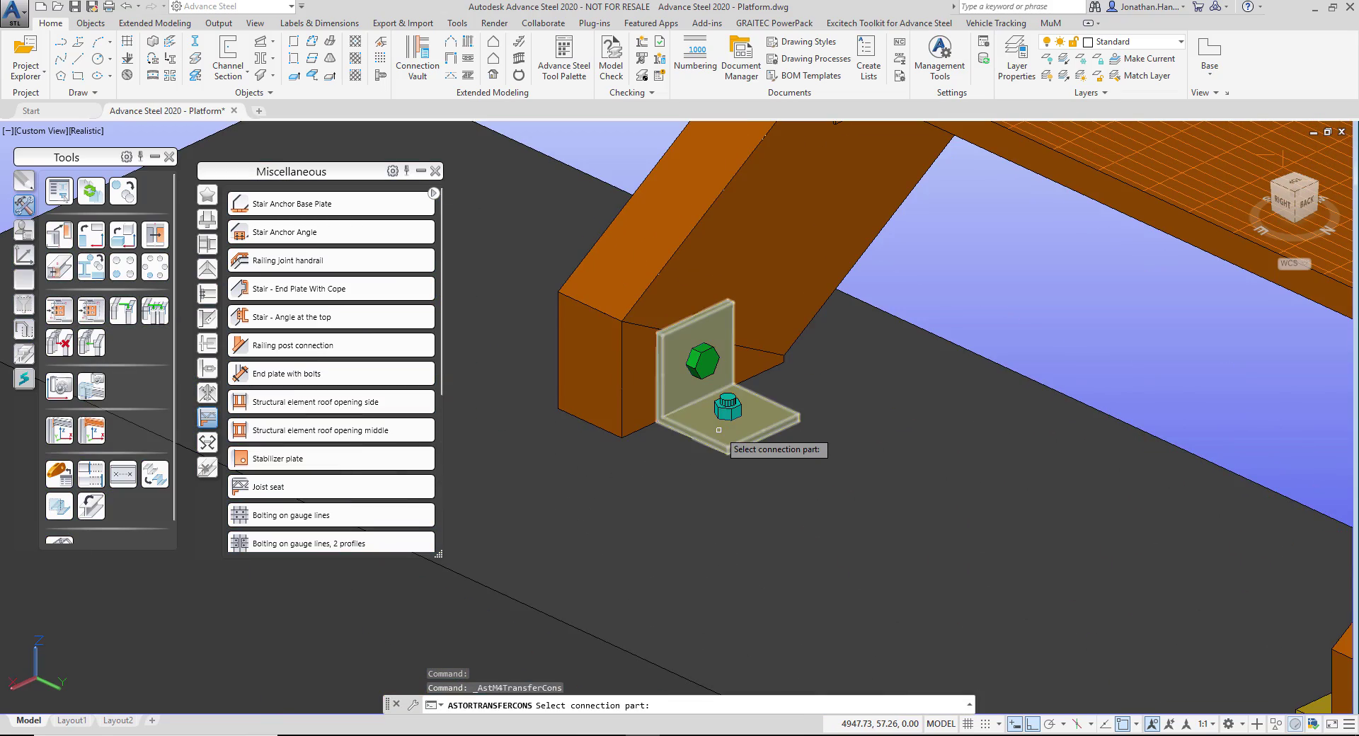
{"action": "left_click", "coordinate": [708, 382]}
{"action": "key", "text": "Return"}
{"action": "scroll", "coordinate": [778, 425], "scroll_direction": "down", "scroll_amount": 10}
{"action": "scroll", "coordinate": [833, 410], "scroll_direction": "down", "scroll_amount": 3}
{"action": "middle_click_drag", "start_coordinate": [916, 419], "coordinate": [793, 409], "text": "shift"}
{"action": "scroll", "coordinate": [1045, 304], "scroll_direction": "up", "scroll_amount": 10}
{"action": "left_click", "coordinate": [1049, 399]}
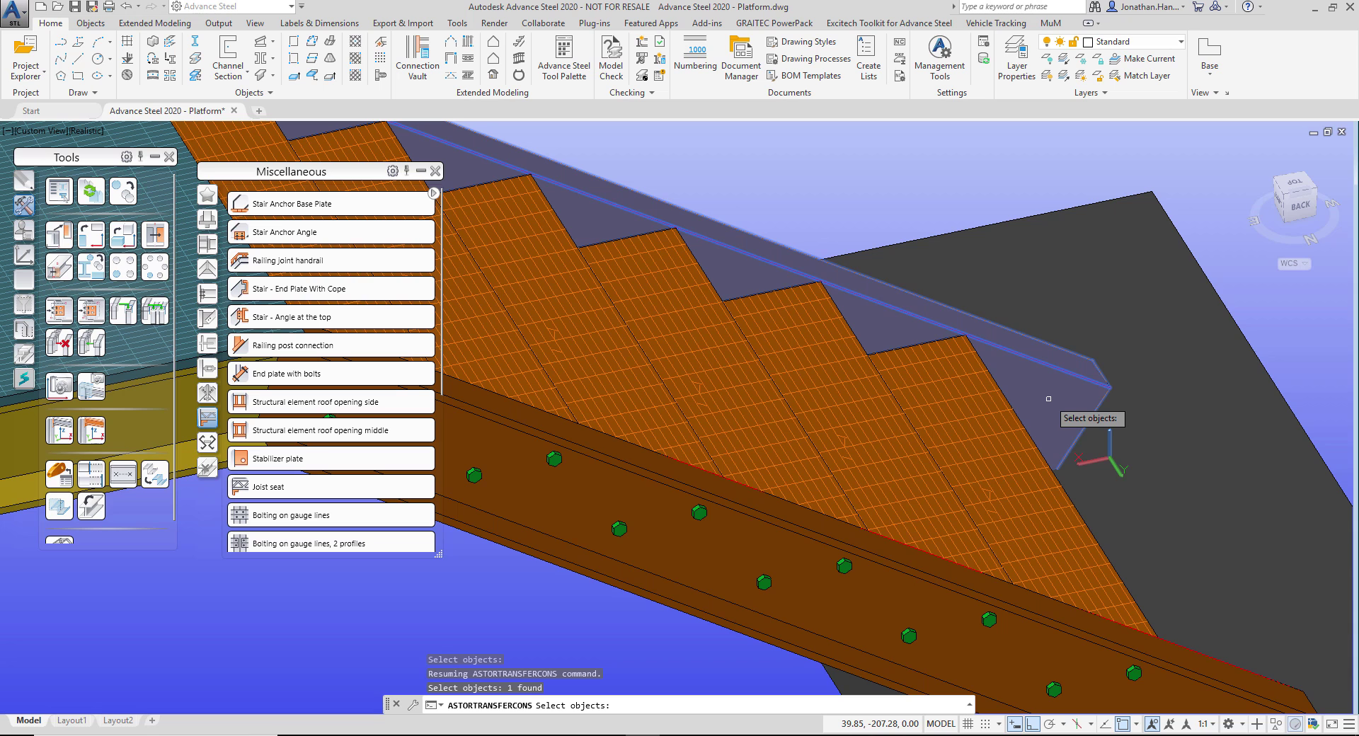
{"action": "key", "text": "Return"}
{"action": "left_click", "coordinate": [1095, 457]}
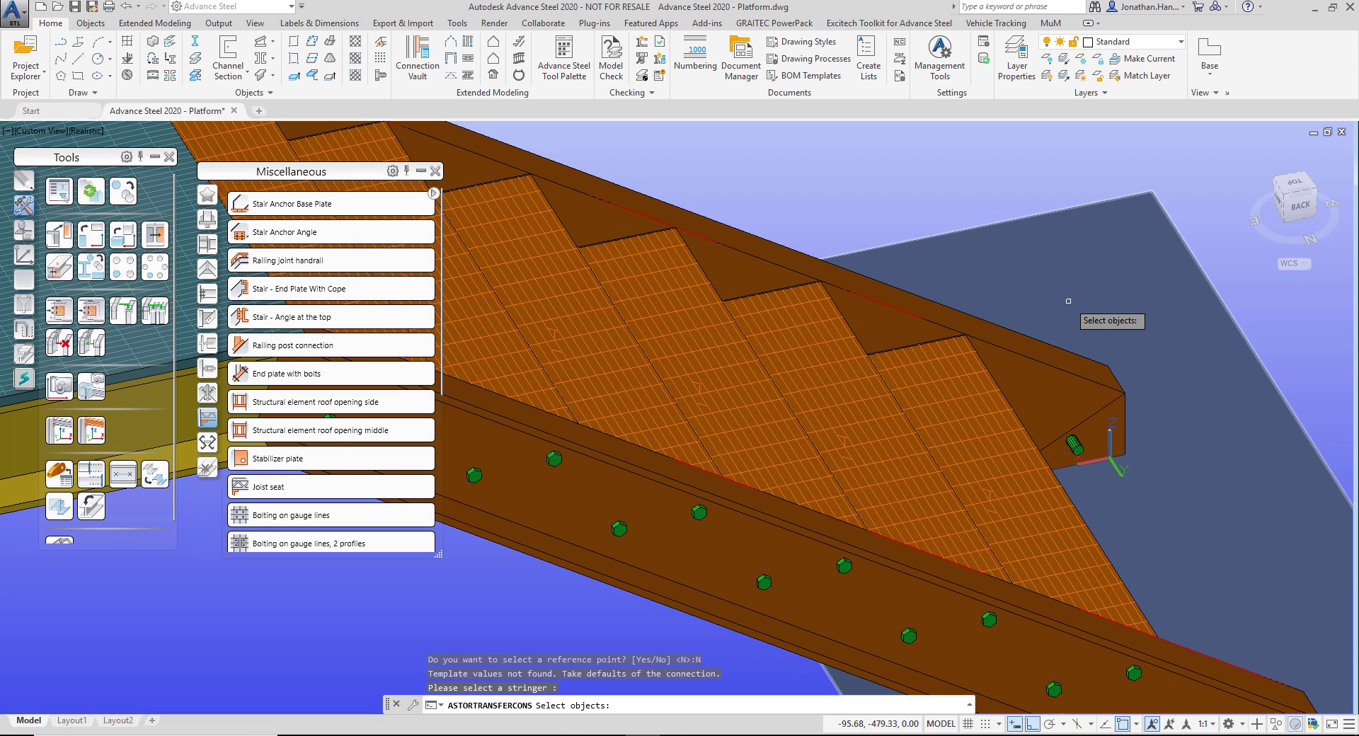
{"action": "scroll", "coordinate": [796, 416], "scroll_direction": "down", "scroll_amount": 10}
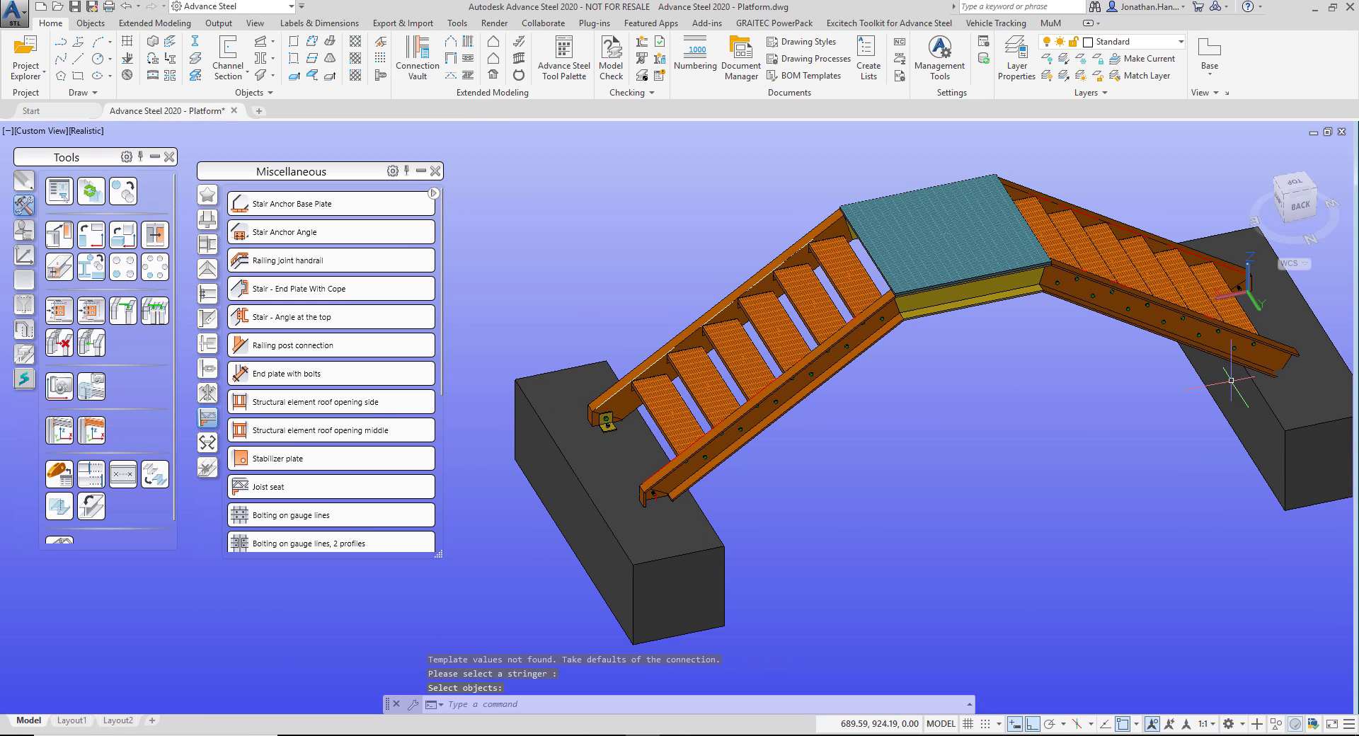
- Set the number of cleats to single right in the opposite stair's front stringer anchor angle joint
{"action": "middle_click_drag", "start_coordinate": [796, 416], "coordinate": [754, 380], "text": "shift"}
{"action": "key", "text": "Return"}
{"action": "scroll", "coordinate": [634, 535], "scroll_direction": "up", "scroll_amount": 8}
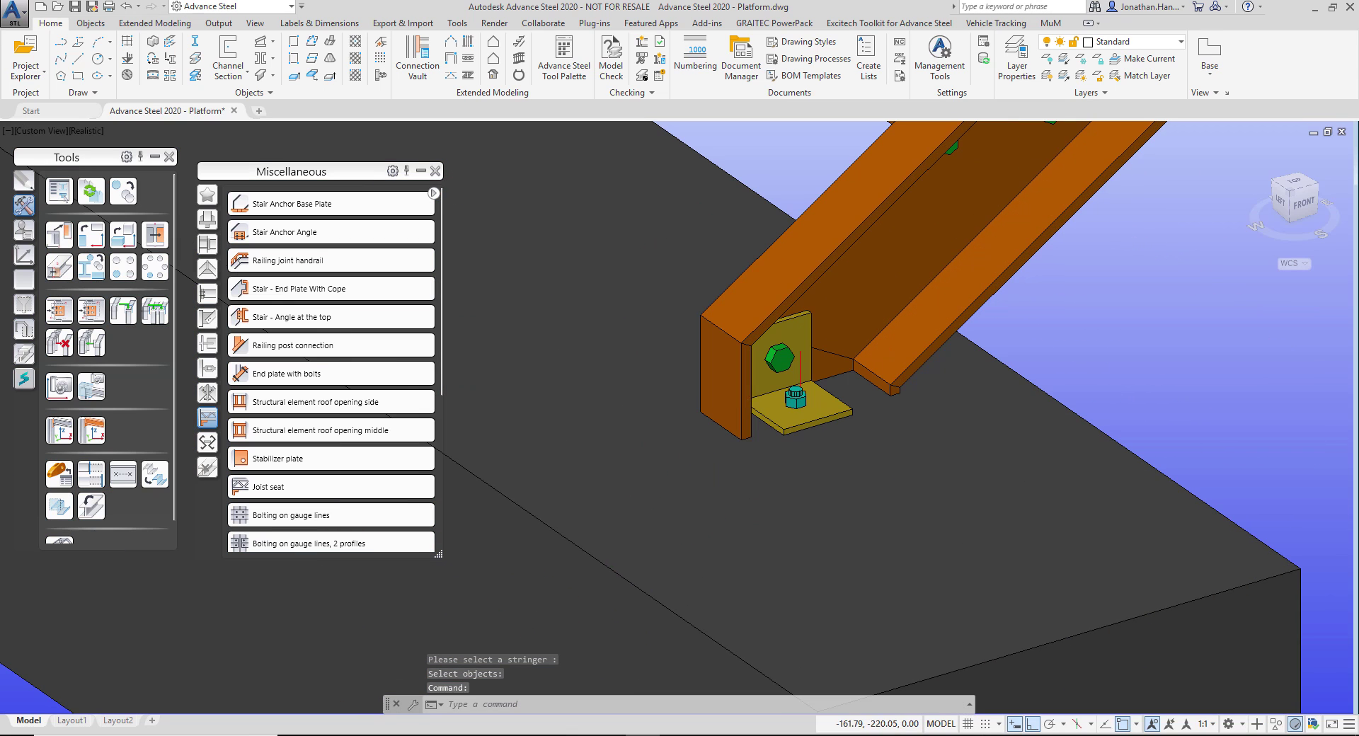
{"action": "left_click", "coordinate": [779, 427]}
{"action": "right_click", "coordinate": [754, 425]}
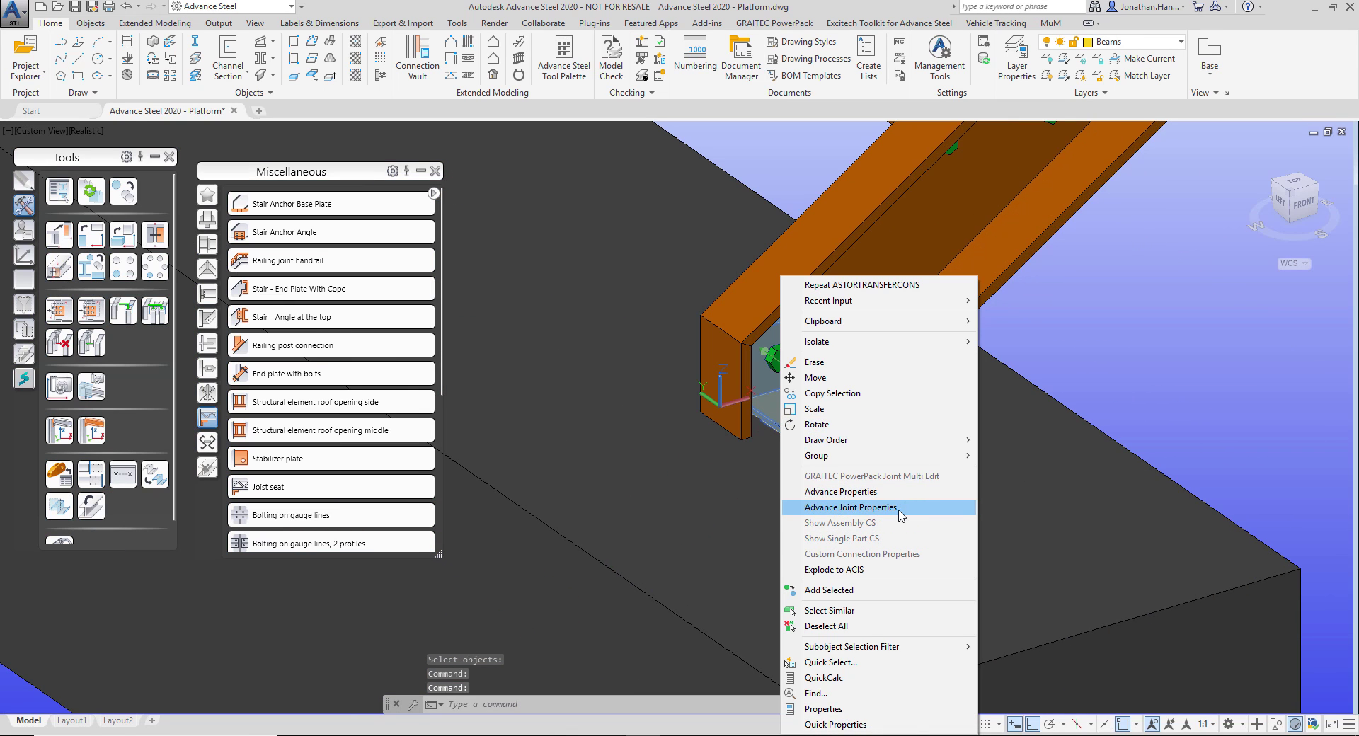
{"action": "left_click", "coordinate": [913, 506]}
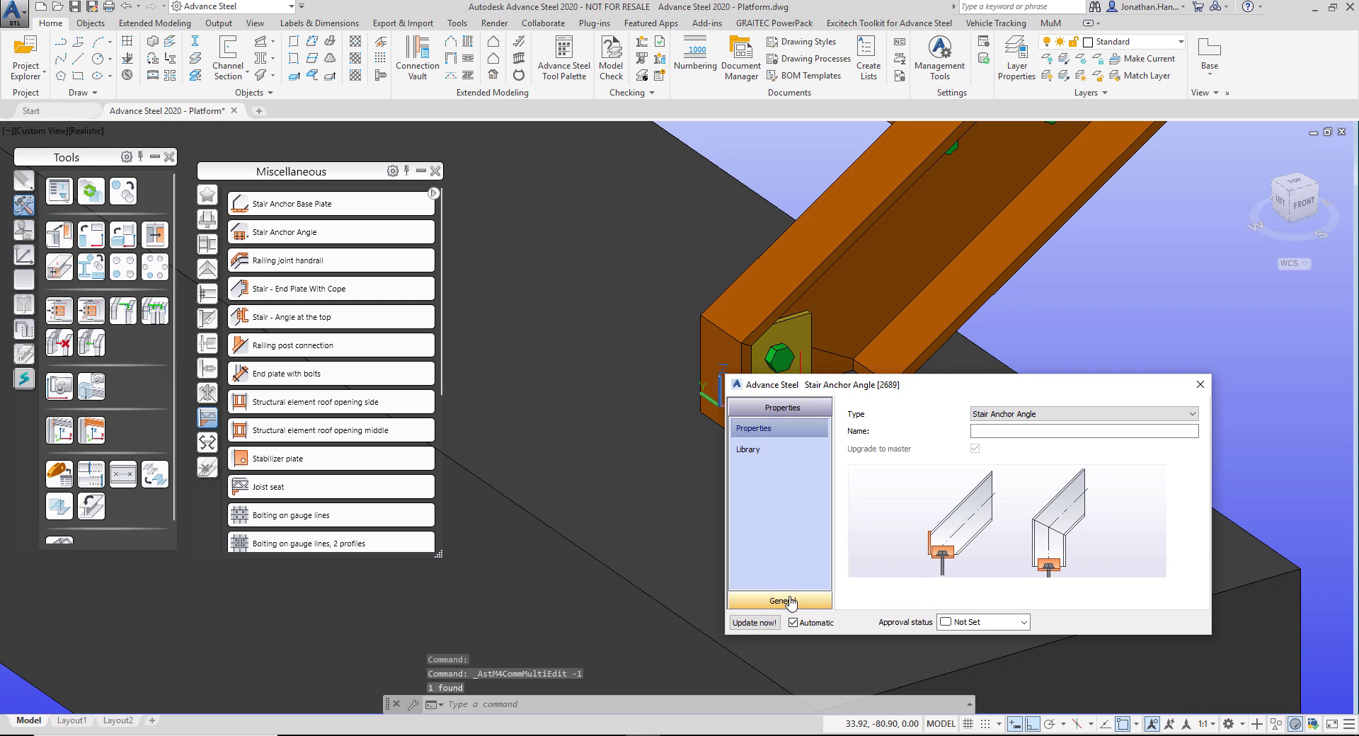
{"action": "left_click", "coordinate": [782, 464]}
{"action": "left_click", "coordinate": [1007, 409]}
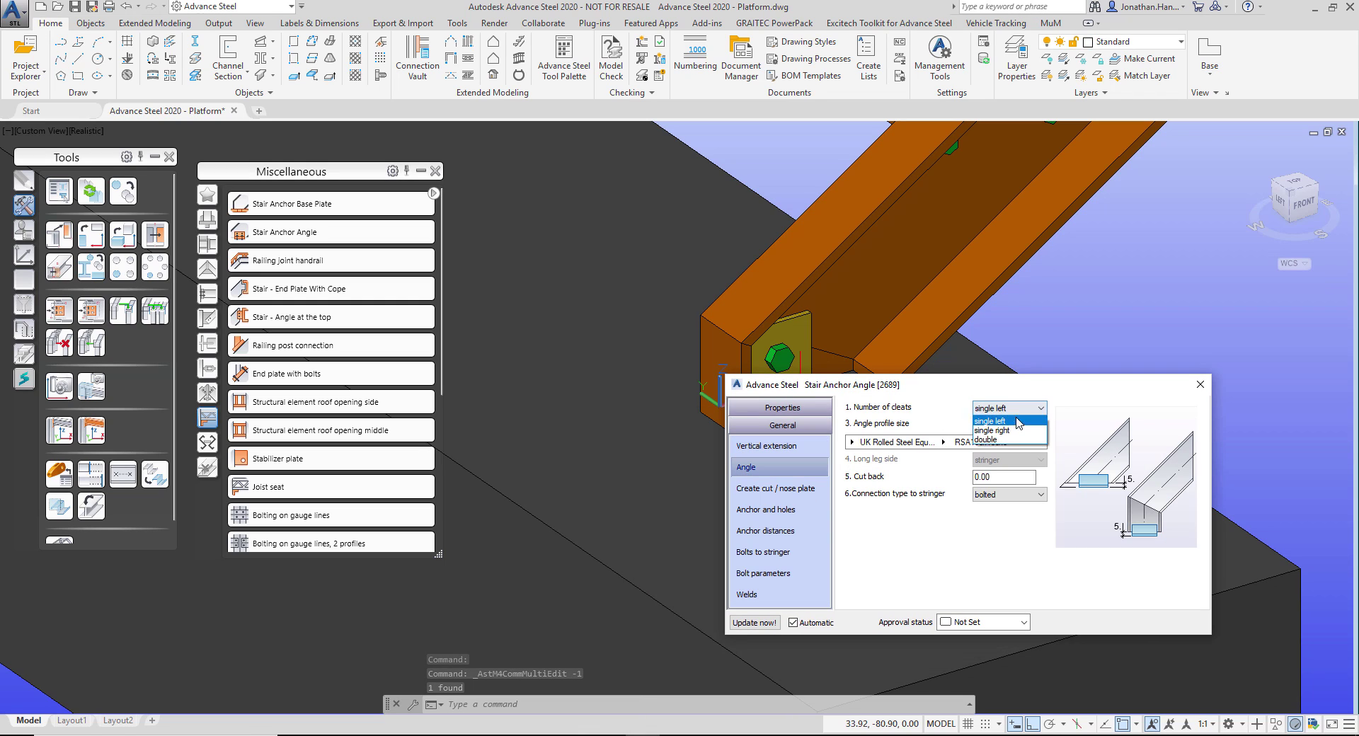
{"action": "left_click", "coordinate": [1008, 432]}
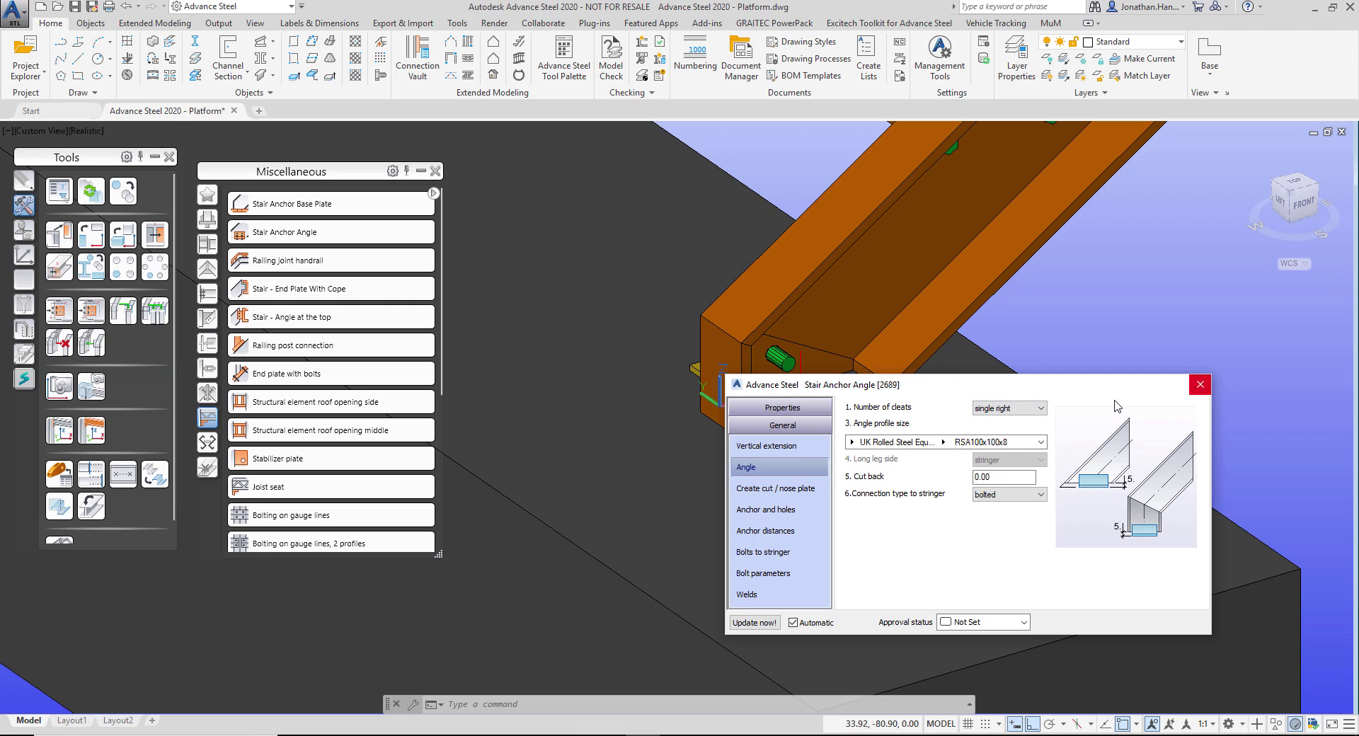
- Check the anchor, cut and stringer bolt settings of this anchor angle joint and close its properties
{"action": "left_click", "coordinate": [782, 554]}
{"action": "left_click", "coordinate": [791, 530]}
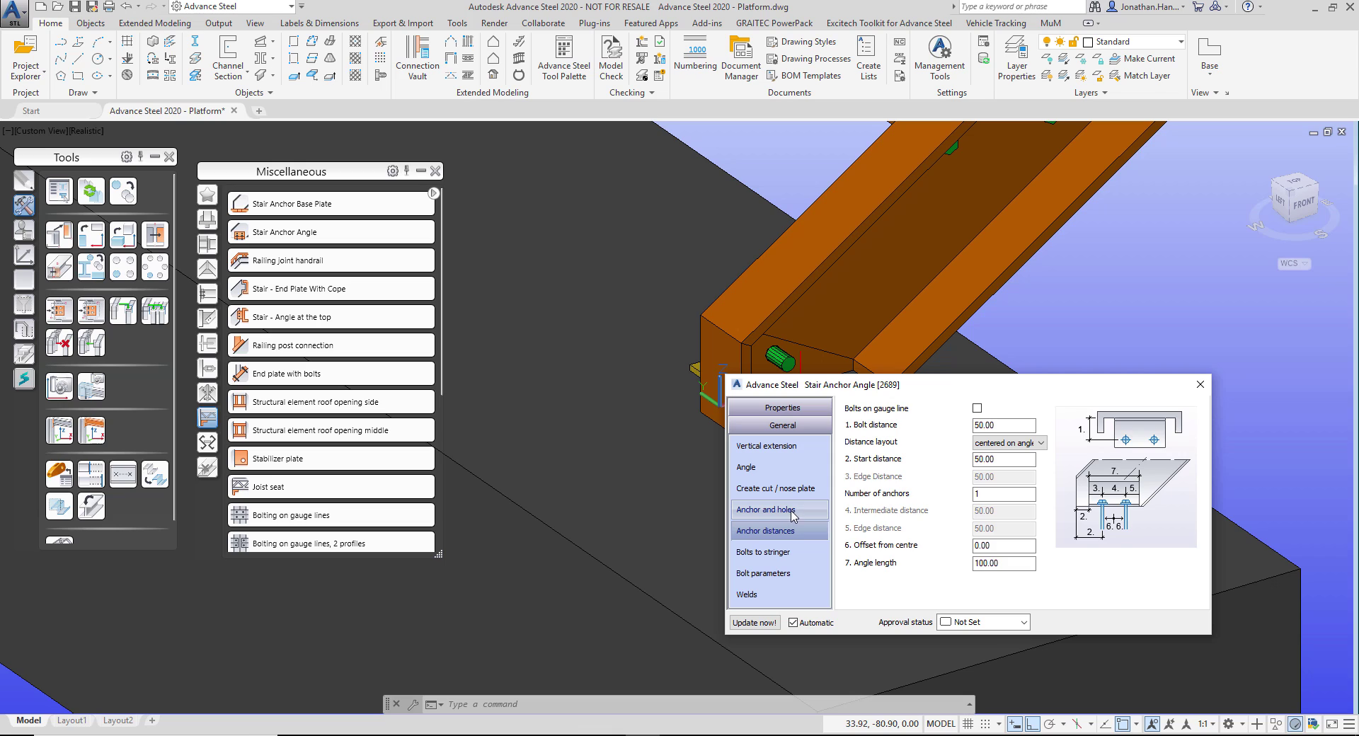
{"action": "left_click", "coordinate": [793, 511]}
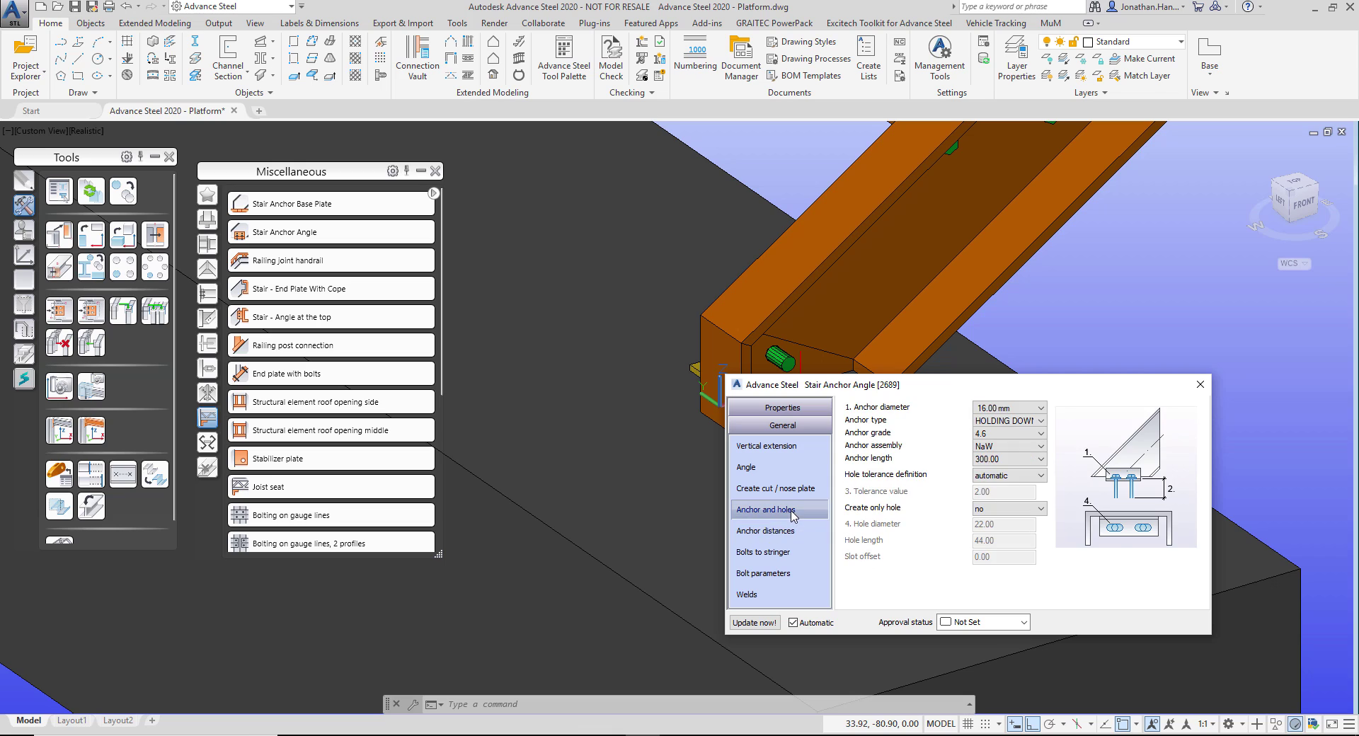
{"action": "left_click", "coordinate": [785, 470]}
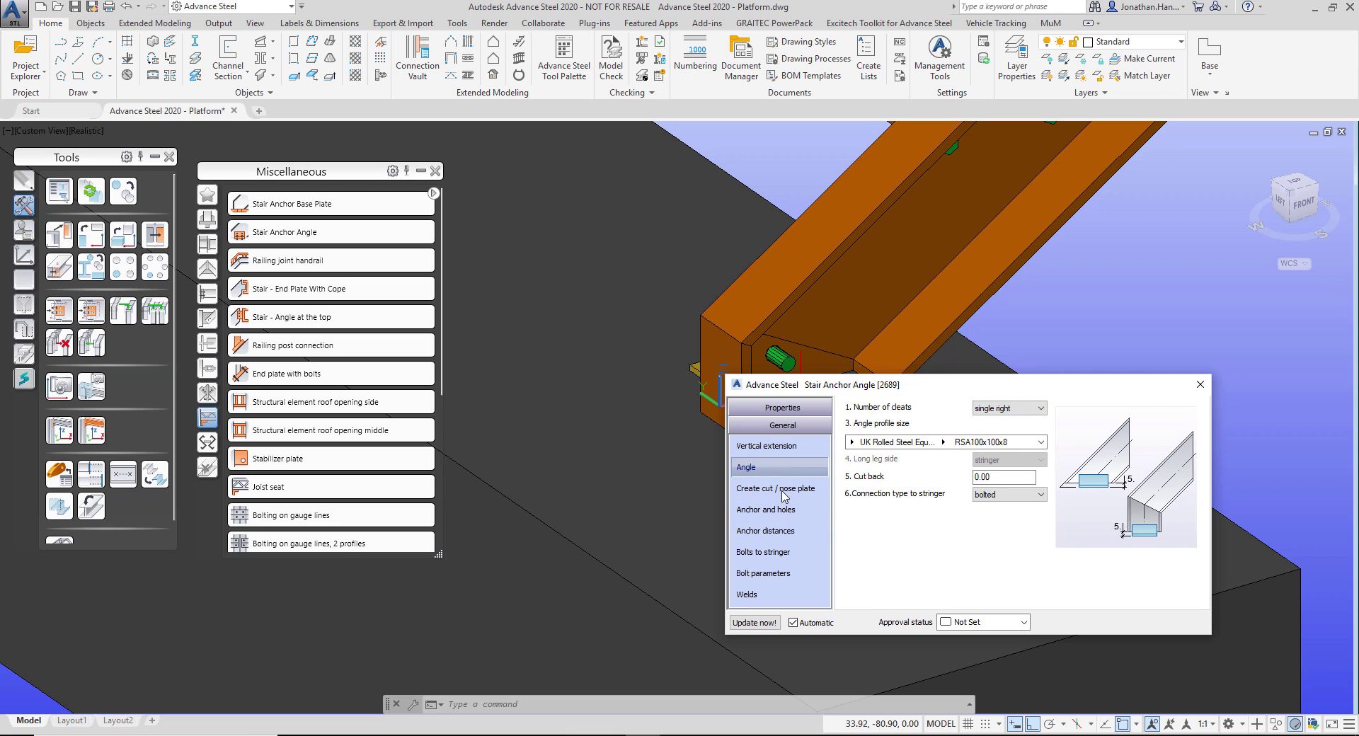
{"action": "left_click", "coordinate": [786, 492]}
{"action": "left_click", "coordinate": [783, 511]}
{"action": "left_click", "coordinate": [777, 553]}
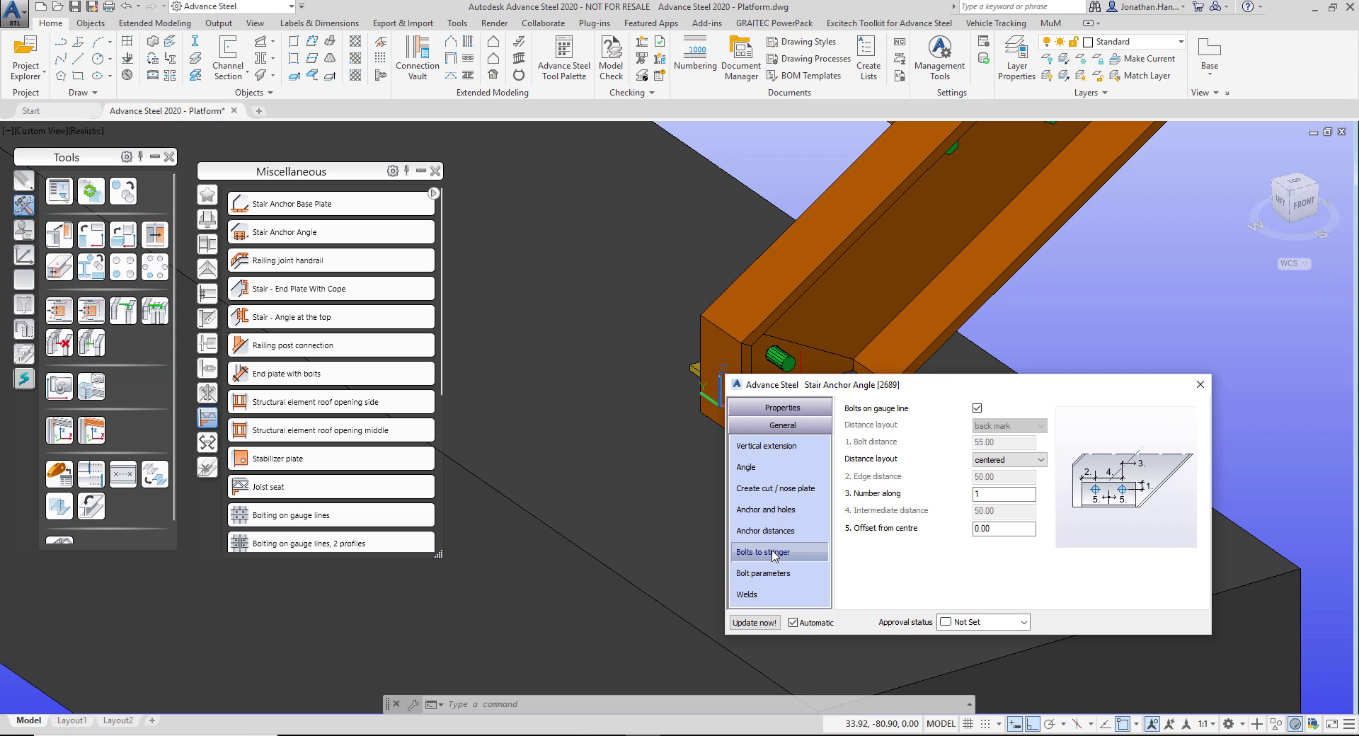
{"action": "left_click", "coordinate": [778, 532]}
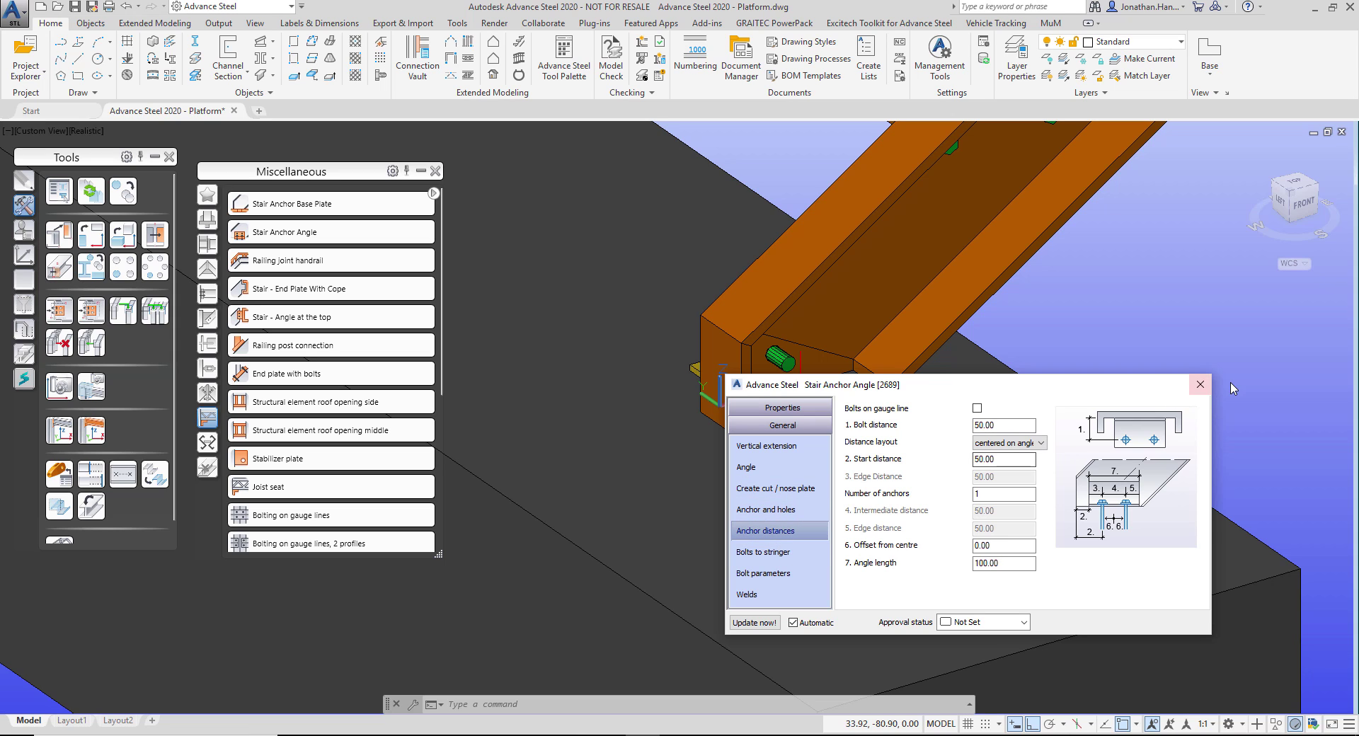
{"action": "left_click", "coordinate": [1200, 388]}
- Transfer the Stair Anchor Angle joint from the finished stair to the foot of the opposite stair's remaining back stringer, without a reference point
{"action": "middle_click_drag", "start_coordinate": [826, 365], "coordinate": [1146, 397], "text": "shift"}
{"action": "middle_click_drag", "start_coordinate": [913, 309], "coordinate": [1203, 476]}
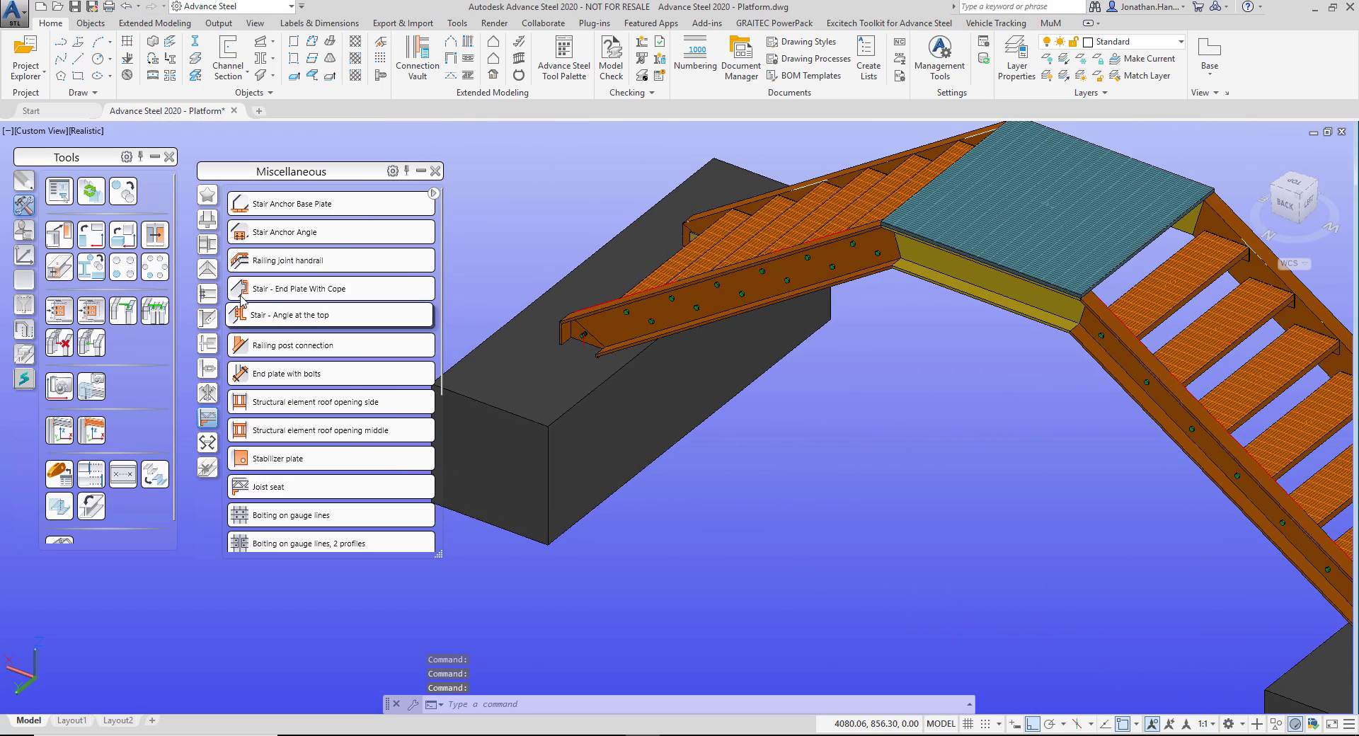
{"action": "left_click", "coordinate": [59, 310]}
{"action": "scroll", "coordinate": [711, 248], "scroll_direction": "up", "scroll_amount": 3}
{"action": "scroll", "coordinate": [704, 238], "scroll_direction": "up", "scroll_amount": 5}
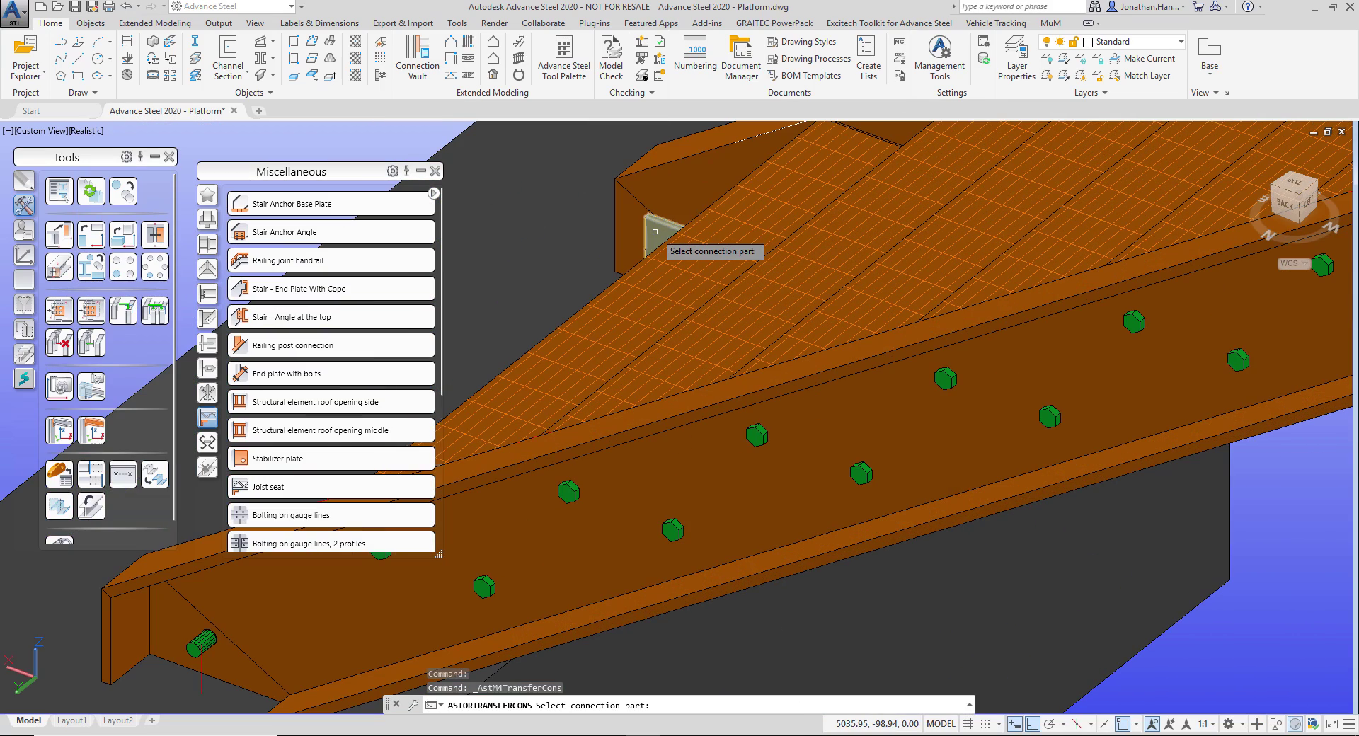
{"action": "left_click", "coordinate": [650, 230]}
{"action": "right_click", "coordinate": [650, 230]}
{"action": "scroll", "coordinate": [650, 230], "scroll_direction": "down", "scroll_amount": 5}
{"action": "middle_click_drag", "start_coordinate": [976, 371], "coordinate": [649, 154]}
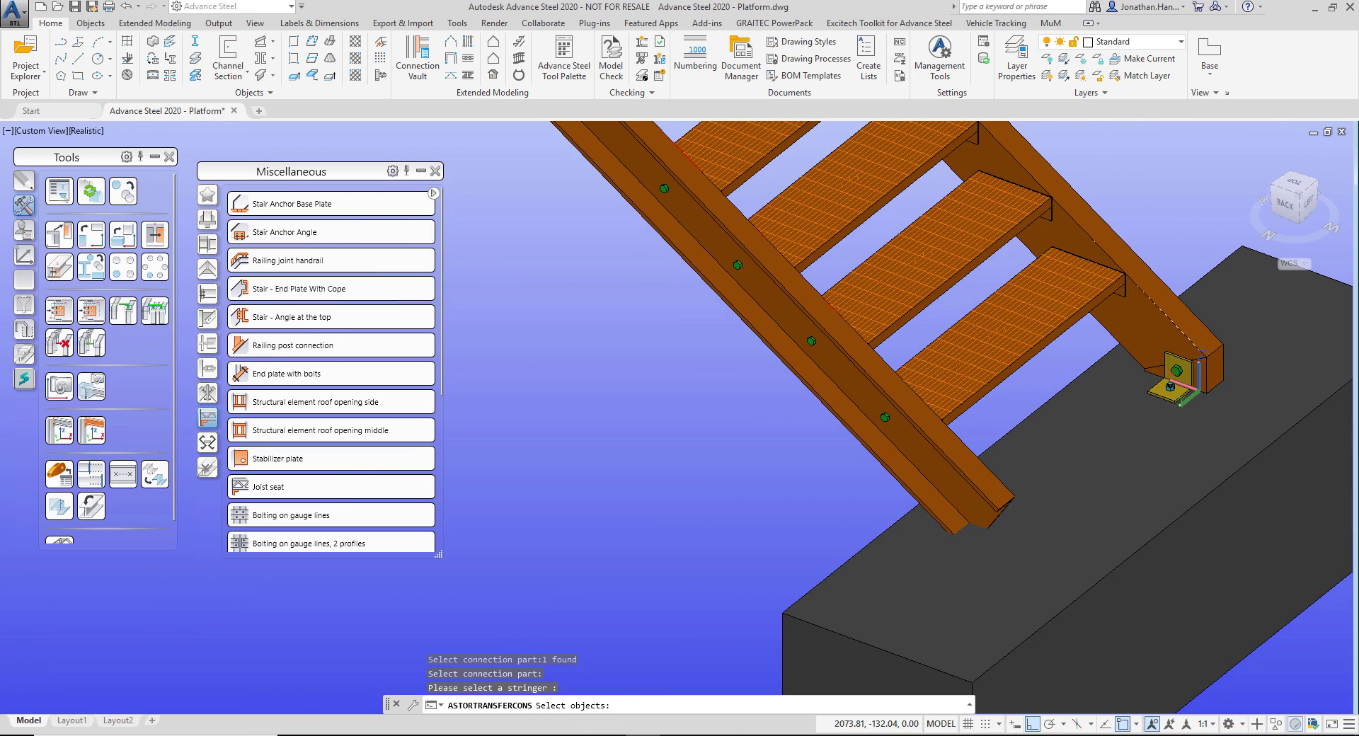
{"action": "middle_click_drag", "start_coordinate": [990, 520], "coordinate": [890, 414]}
{"action": "left_click", "coordinate": [869, 402]}
{"action": "right_click", "coordinate": [869, 402]}
{"action": "key", "text": "Return"}
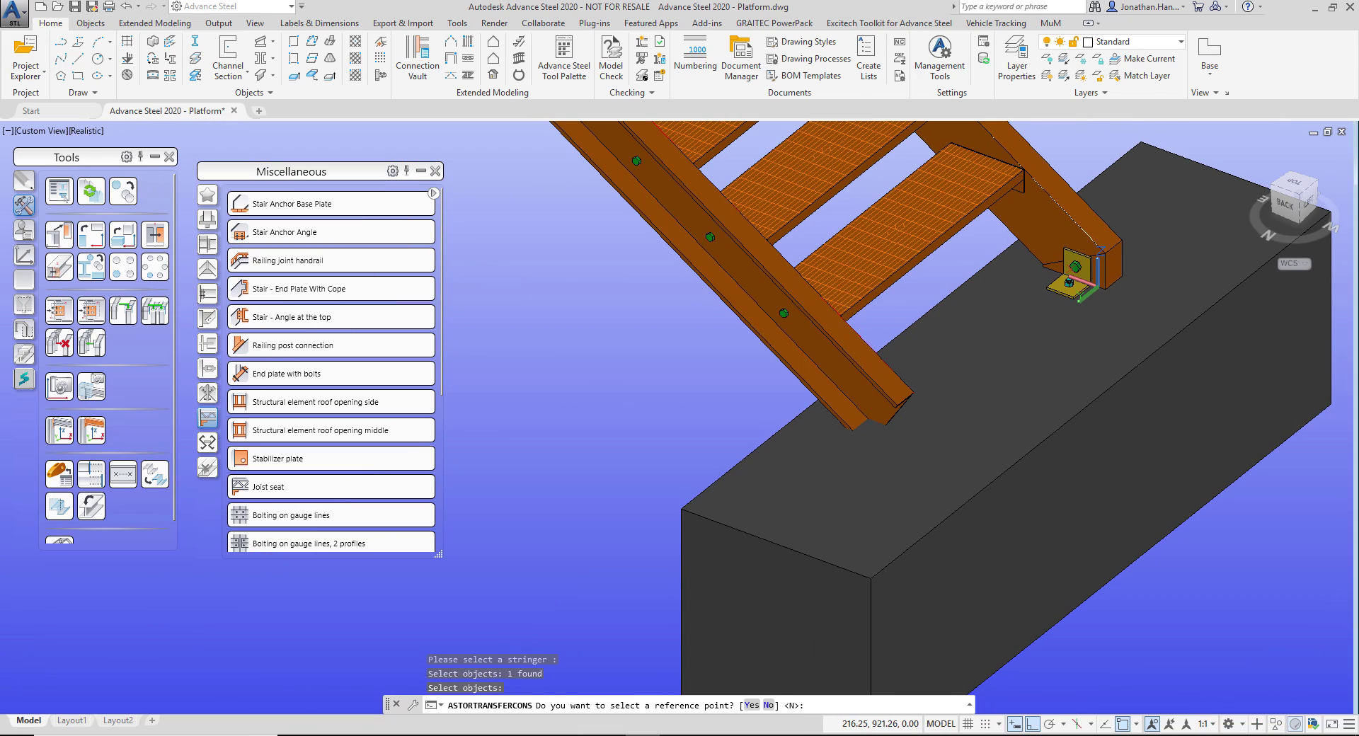
- Close the connection vault showing the Miscellaneous joints
{"action": "middle_click_drag", "start_coordinate": [997, 405], "coordinate": [685, 416], "text": "shift"}
{"action": "scroll", "coordinate": [812, 361], "scroll_direction": "down", "scroll_amount": 6}
{"action": "middle_click_drag", "start_coordinate": [906, 432], "coordinate": [905, 405], "text": "shift"}
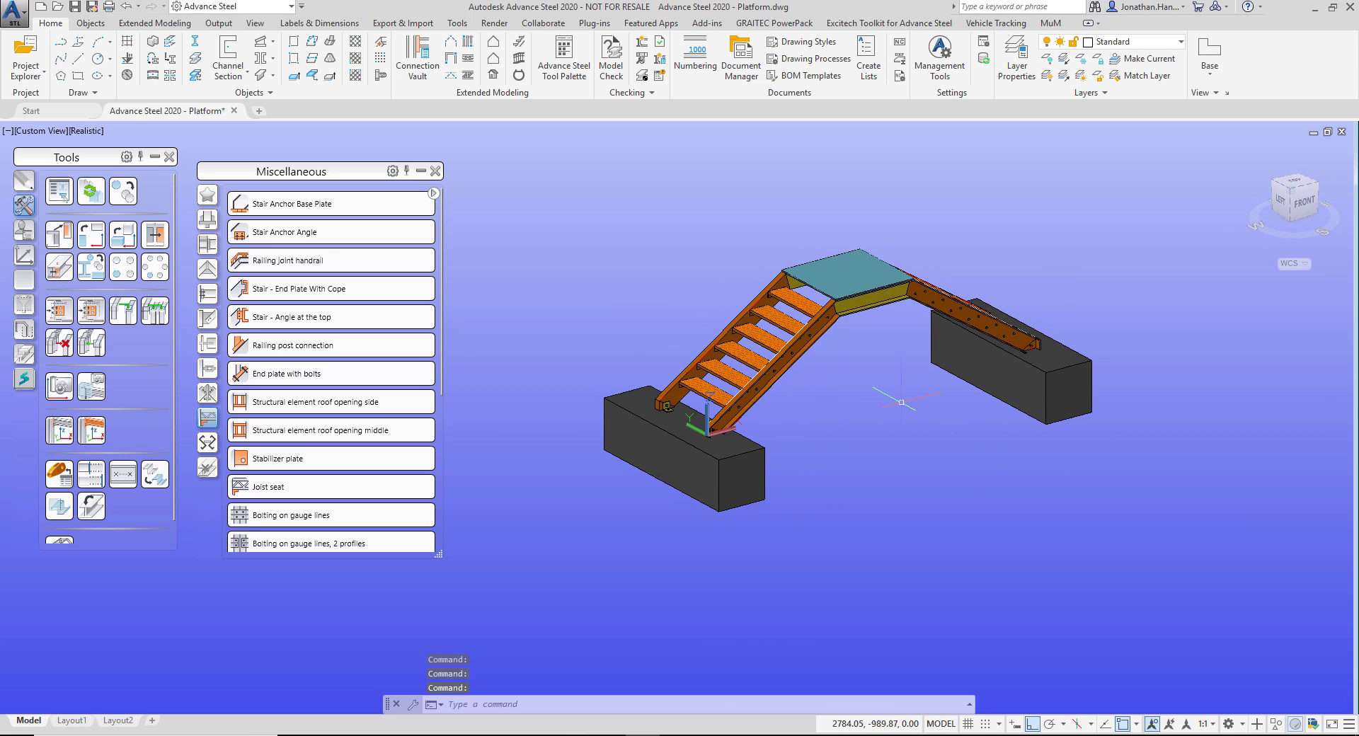
{"action": "scroll", "coordinate": [906, 411], "scroll_direction": "up", "scroll_amount": 4}
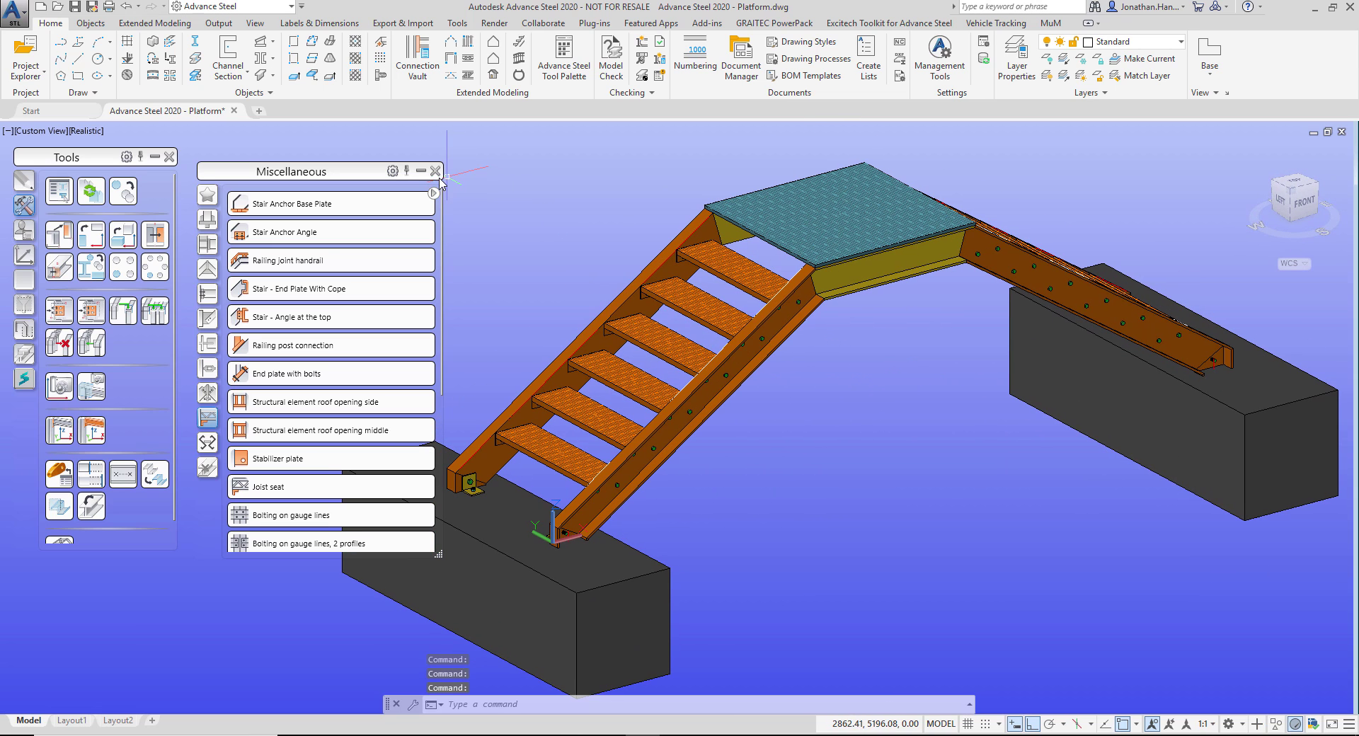
{"action": "left_click", "coordinate": [436, 171]}
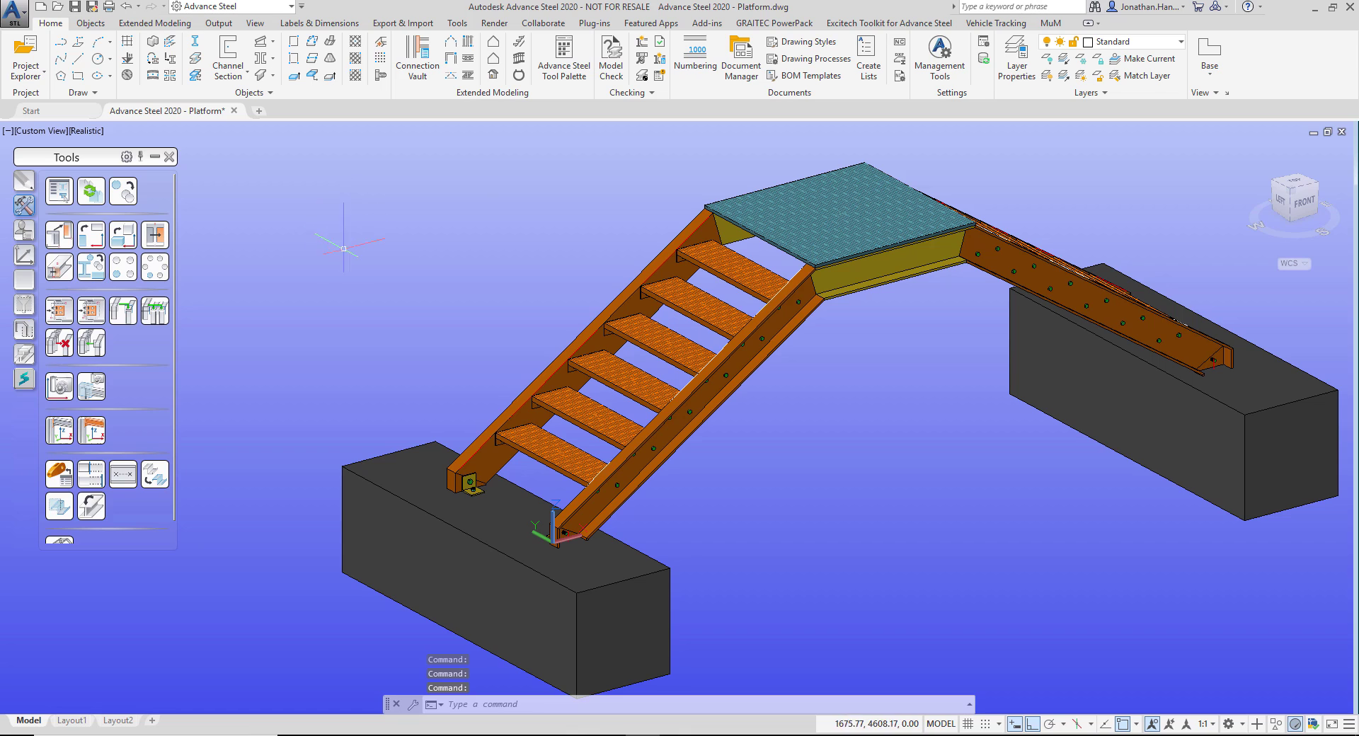
- Create a railing on both front stringers and the platform channel between them, from one foot's top corner to the other's, without a nosing point
{"action": "left_click", "coordinate": [519, 64]}
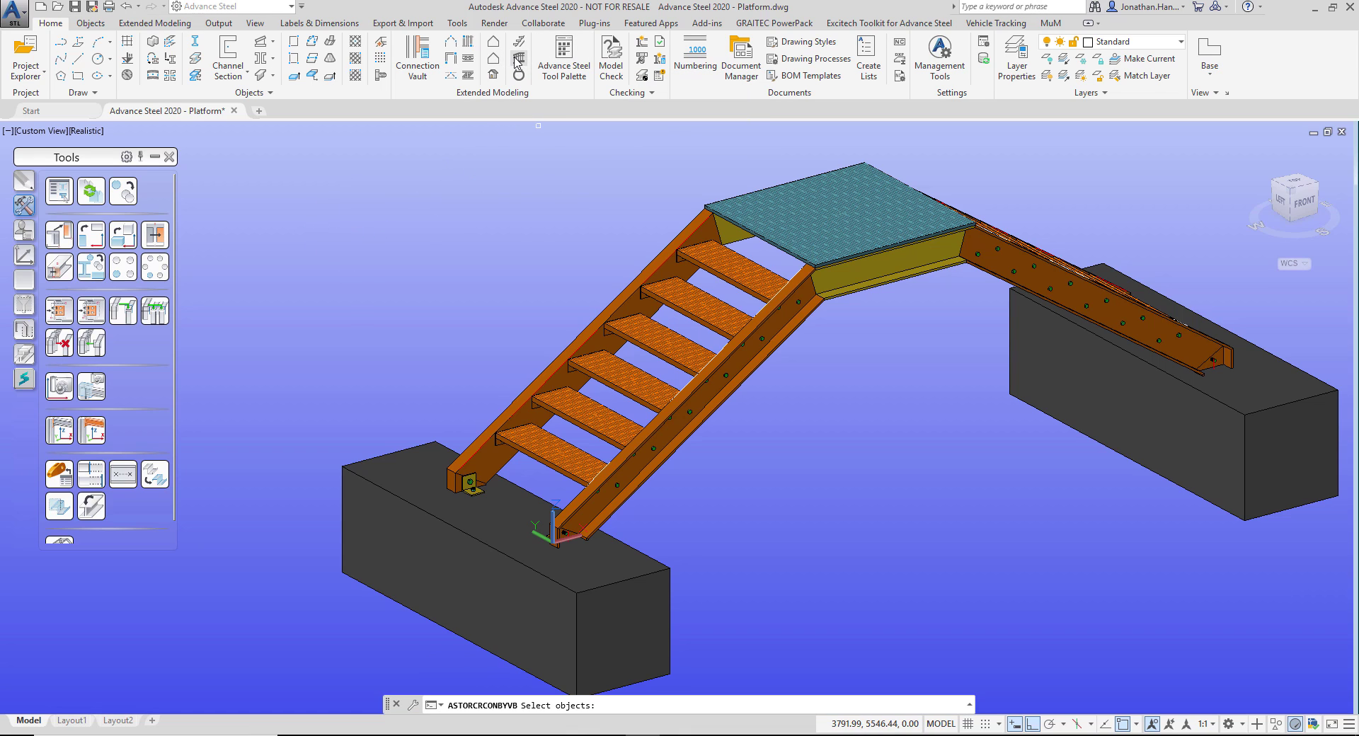
{"action": "left_click", "coordinate": [761, 360]}
{"action": "left_click", "coordinate": [853, 282]}
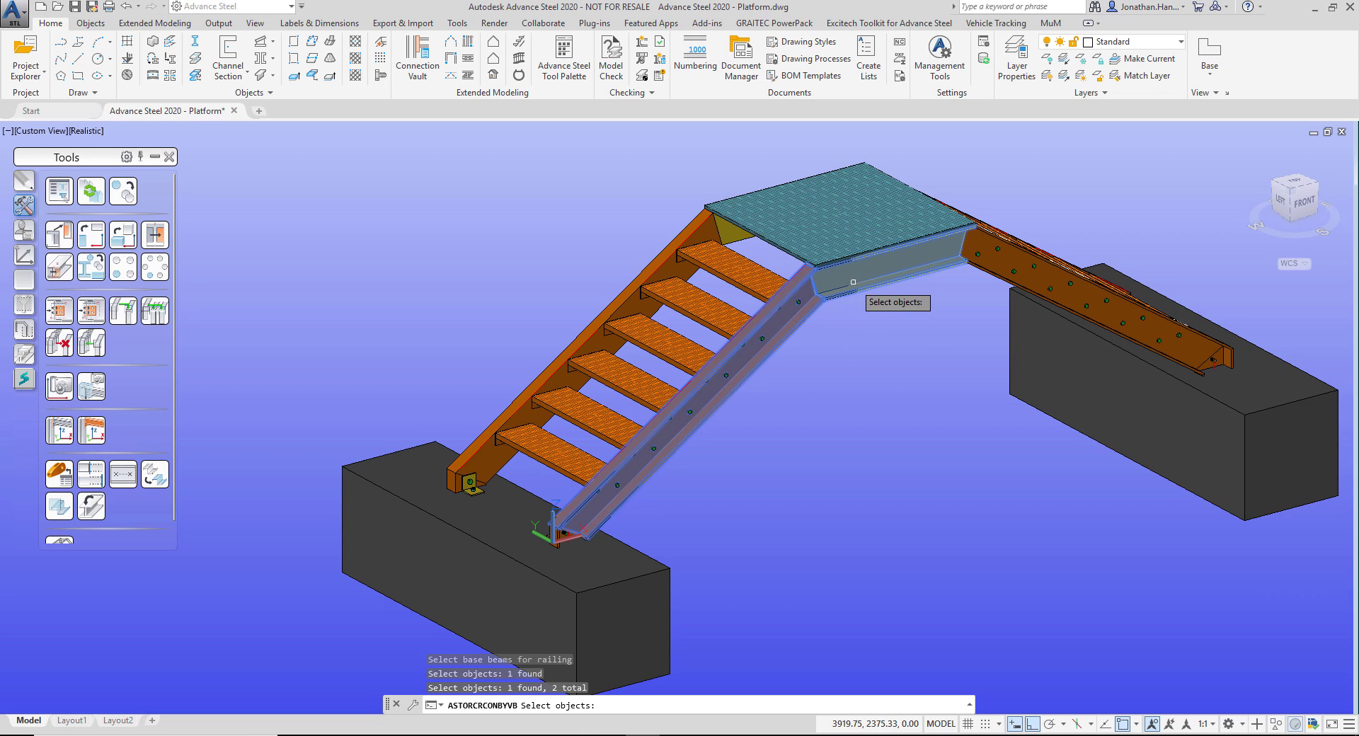
{"action": "left_click", "coordinate": [992, 276]}
{"action": "key", "text": "Return"}
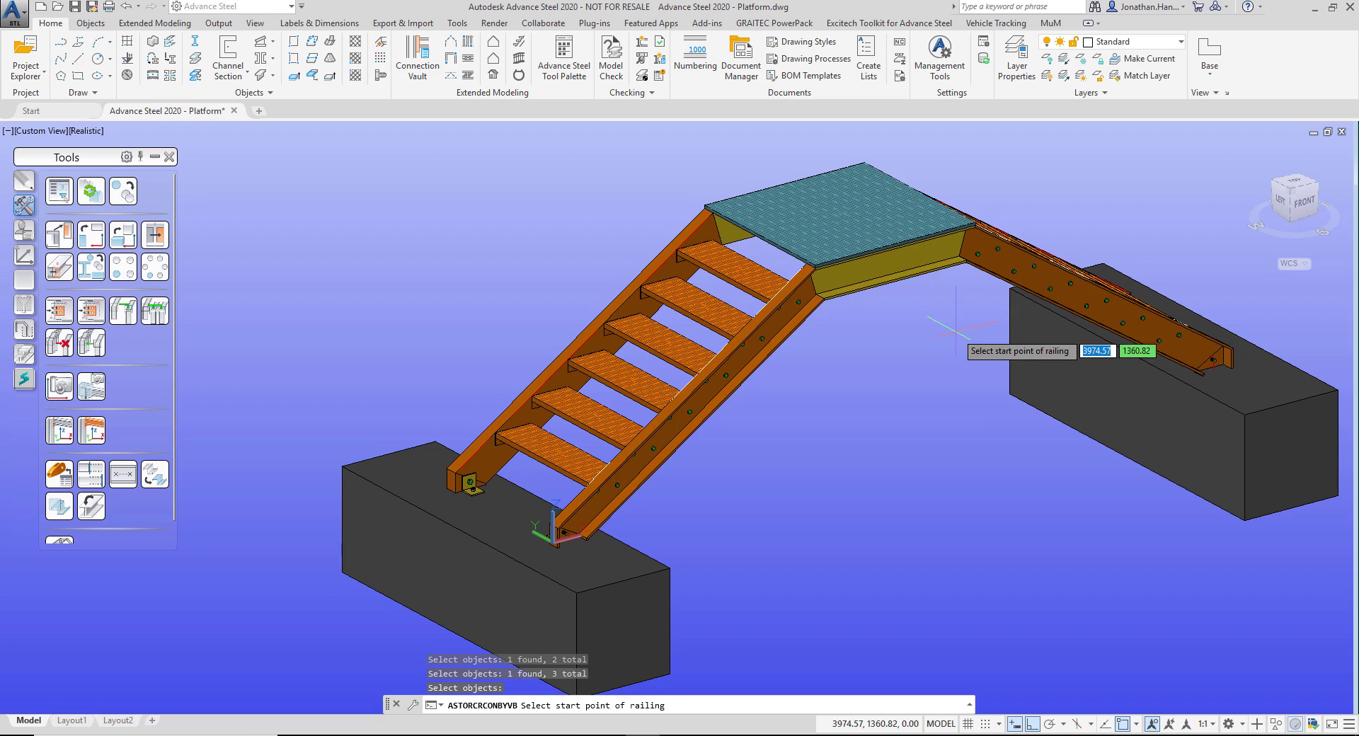
{"action": "scroll", "coordinate": [567, 531], "scroll_direction": "up", "scroll_amount": 8}
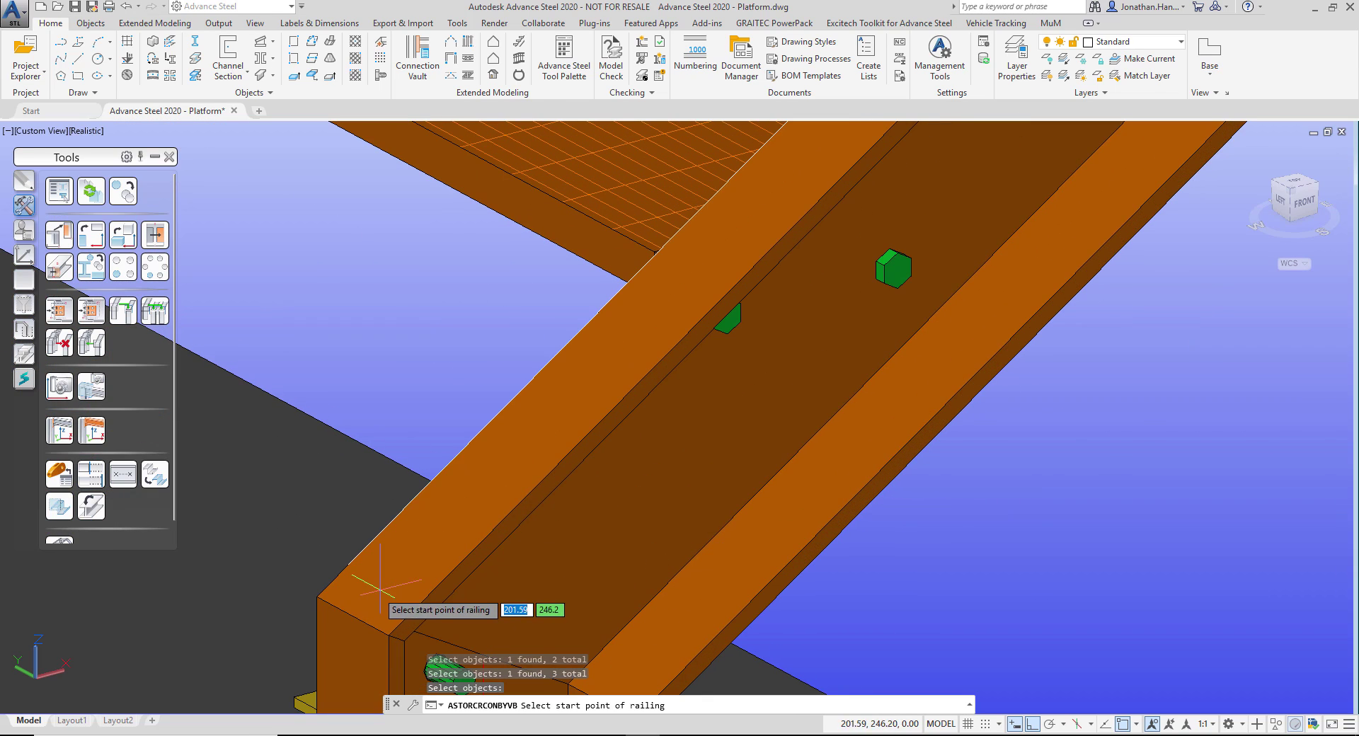
{"action": "left_click", "coordinate": [318, 598]}
{"action": "scroll", "coordinate": [397, 522], "scroll_direction": "down", "scroll_amount": 8}
{"action": "scroll", "coordinate": [568, 493], "scroll_direction": "up", "scroll_amount": 10}
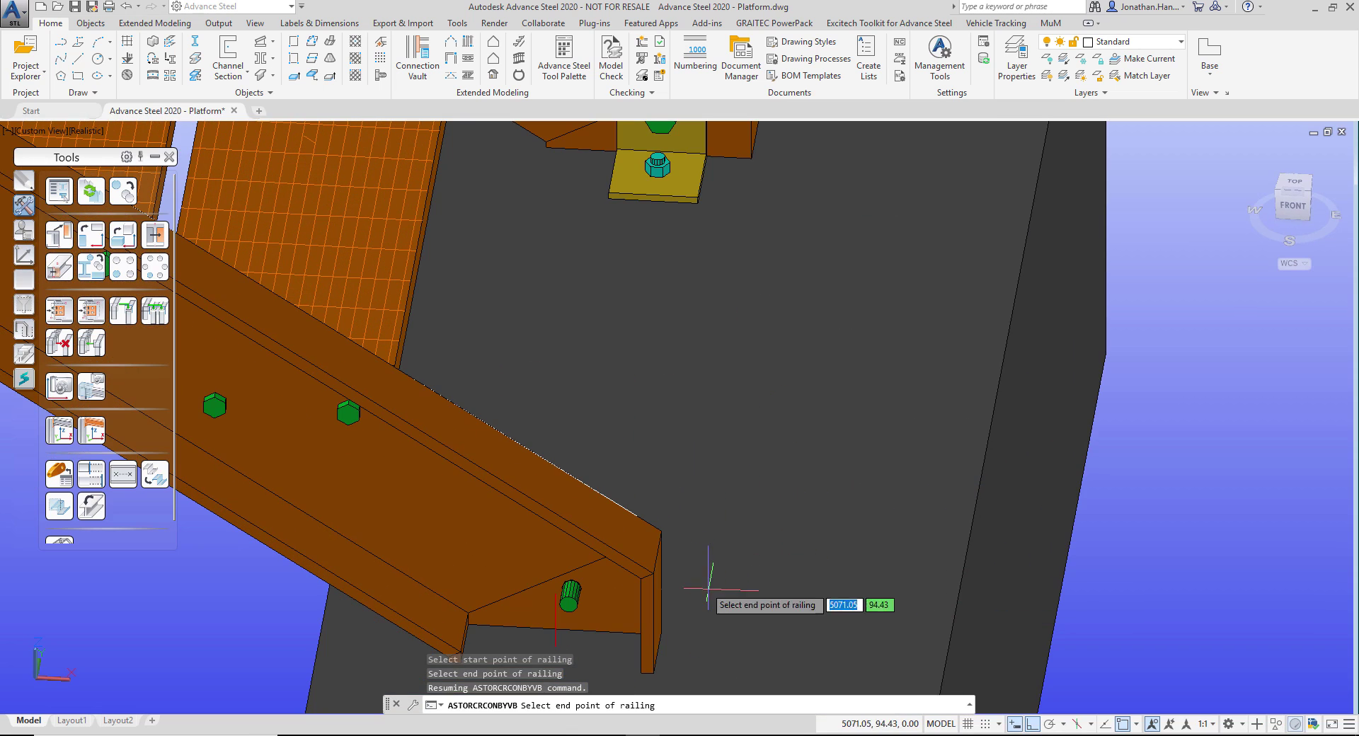
{"action": "left_click", "coordinate": [662, 531]}
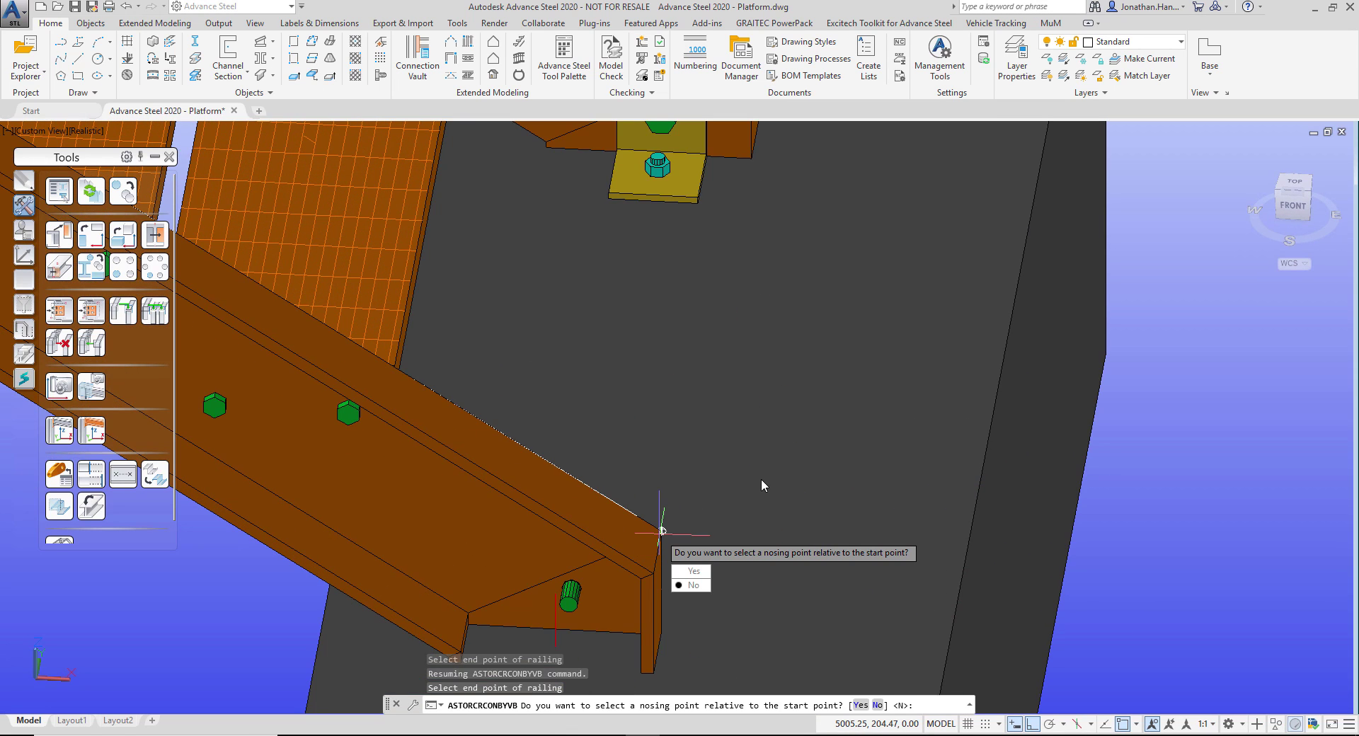
{"action": "left_click", "coordinate": [694, 585]}
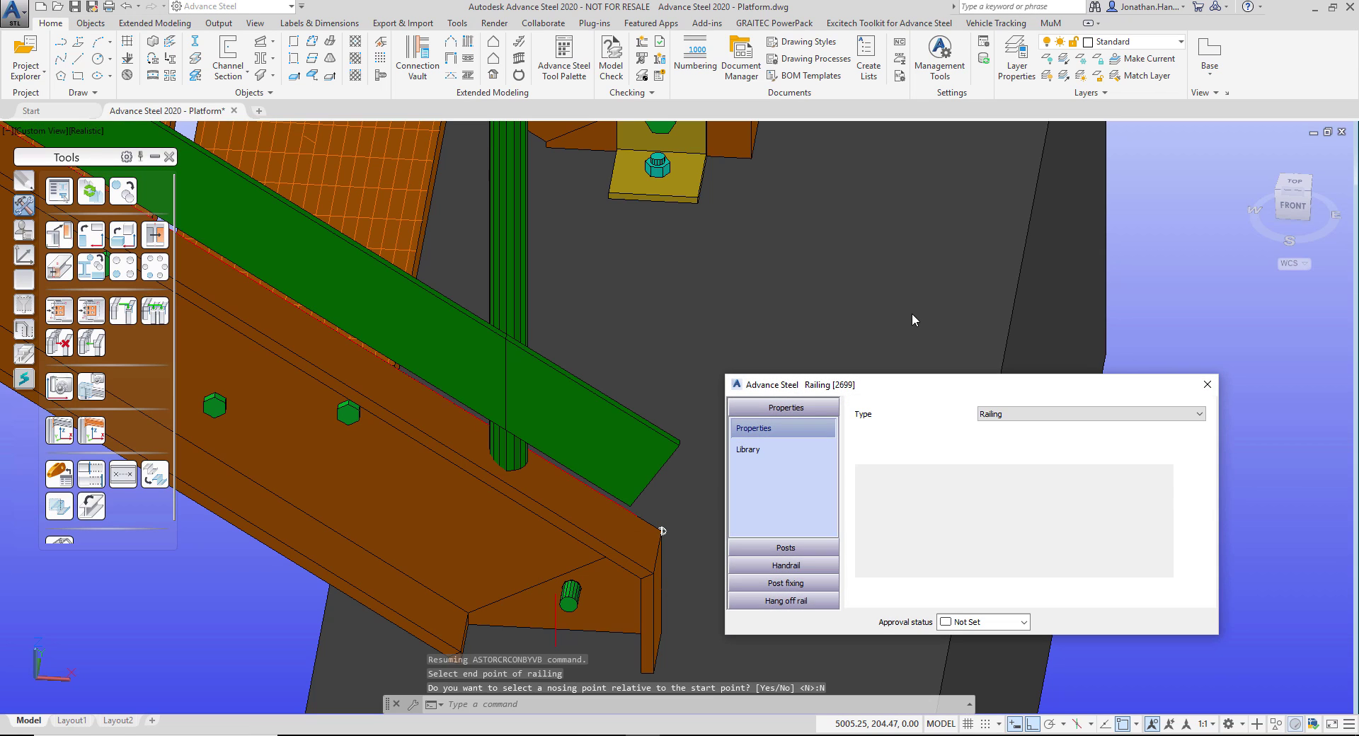
- Examine the new railing along both stairs and the platform
{"action": "scroll", "coordinate": [771, 296], "scroll_direction": "down", "scroll_amount": 8}
{"action": "scroll", "coordinate": [771, 295], "scroll_direction": "down", "scroll_amount": 3}
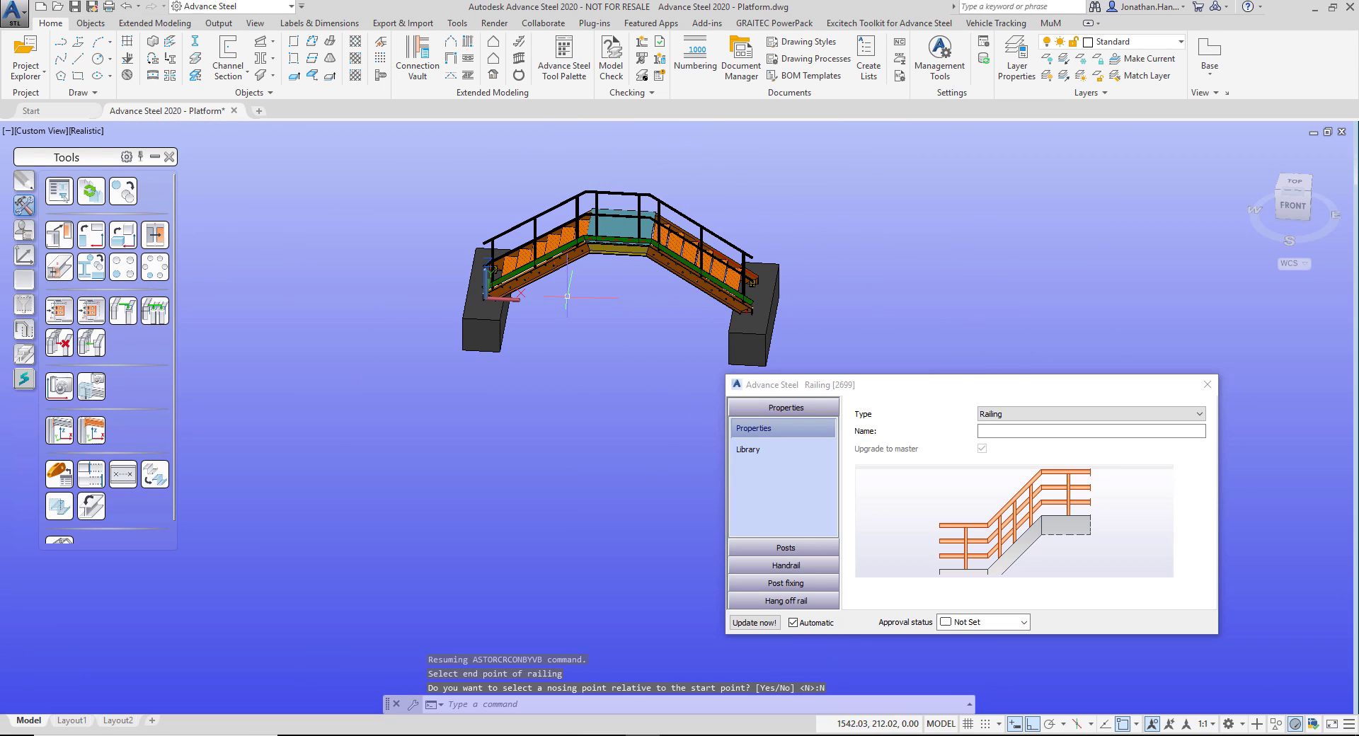
{"action": "left_click", "coordinate": [567, 297]}
{"action": "middle_click_drag", "start_coordinate": [567, 297], "coordinate": [746, 297], "text": "shift"}
{"action": "scroll", "coordinate": [669, 266], "scroll_direction": "up", "scroll_amount": 4}
{"action": "middle_click_drag", "start_coordinate": [662, 283], "coordinate": [640, 383]}
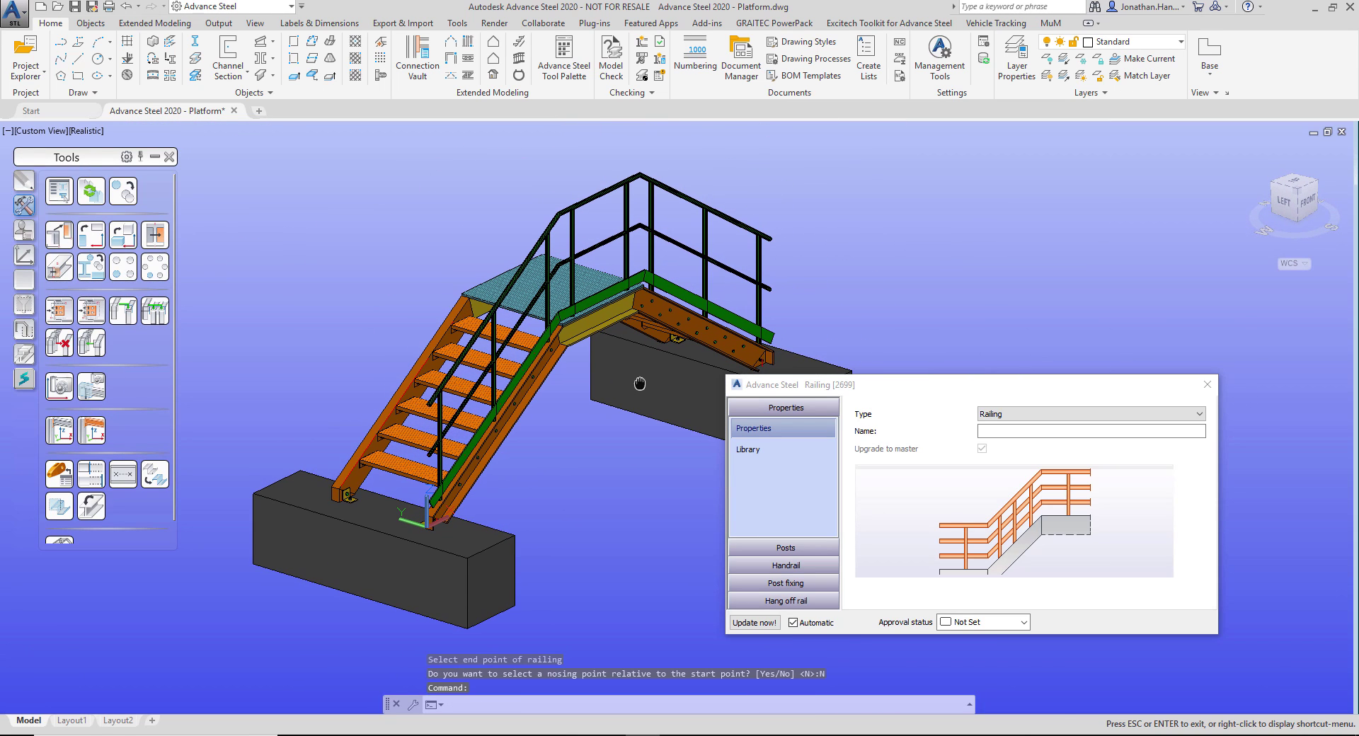
{"action": "key", "text": "Escape"}
{"action": "scroll", "coordinate": [639, 383], "scroll_direction": "up", "scroll_amount": 2}
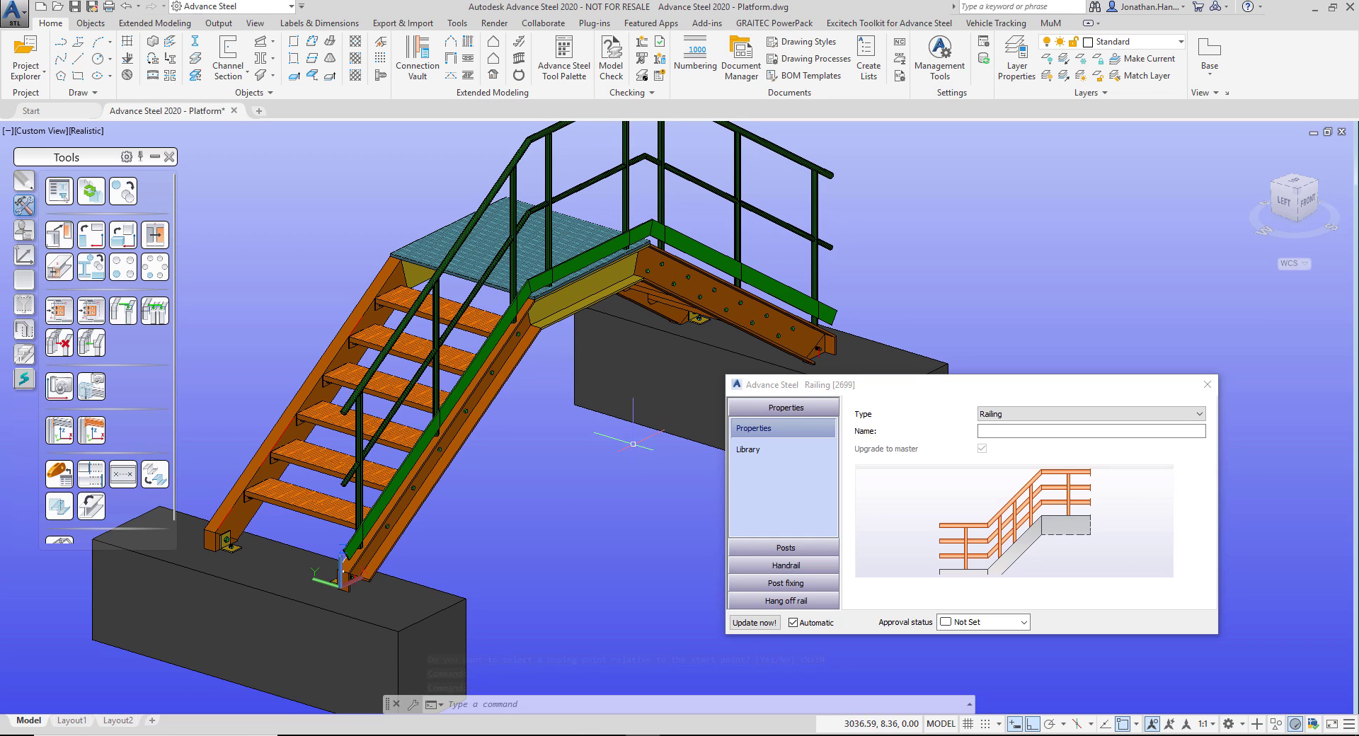
- Set the alignment of the railing's kick plate to Left
{"action": "left_click", "coordinate": [783, 571]}
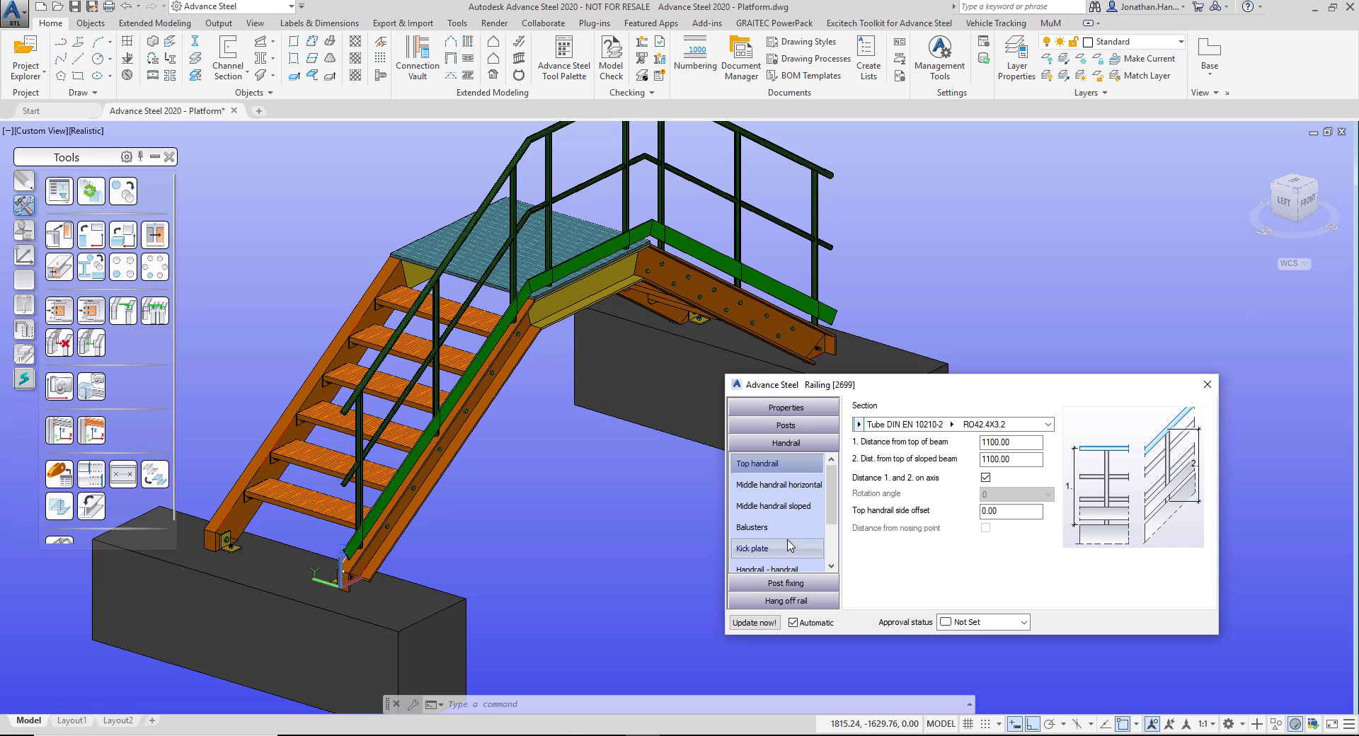
{"action": "left_click", "coordinate": [775, 549]}
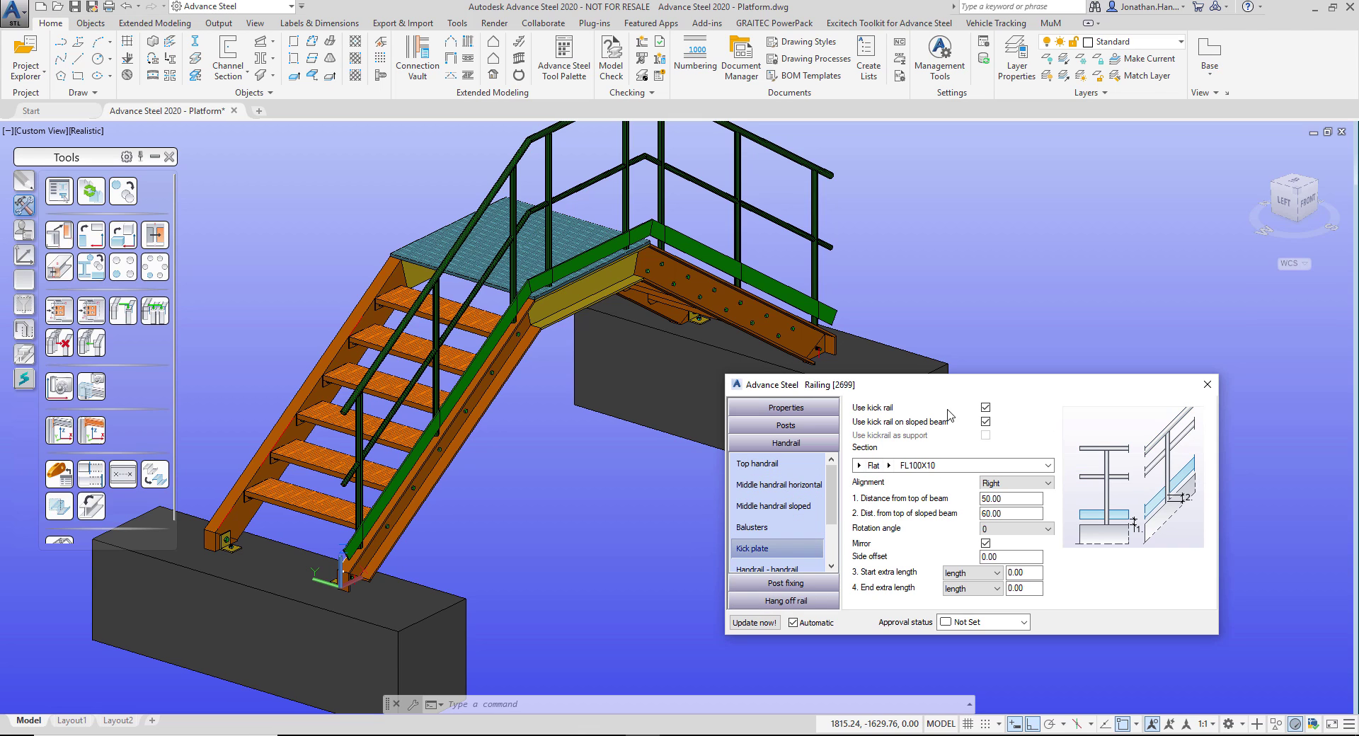
{"action": "left_click", "coordinate": [1004, 484]}
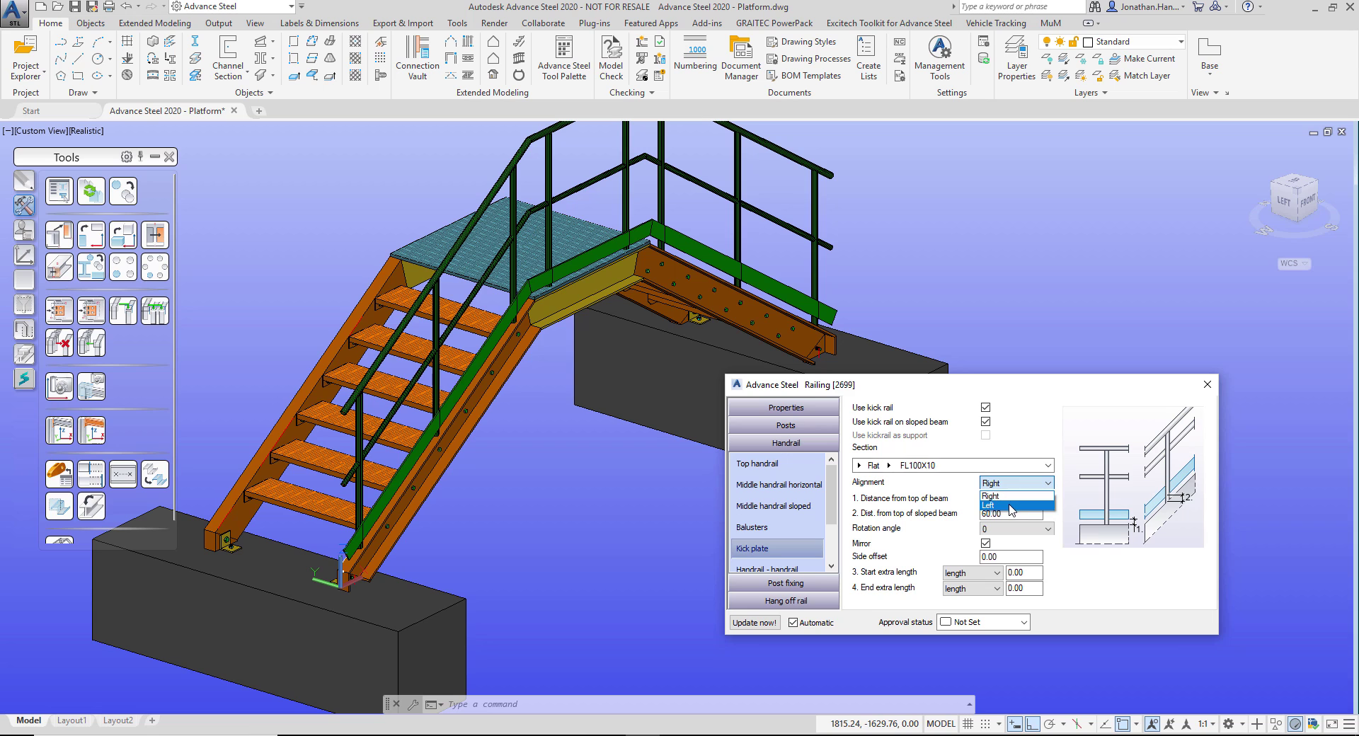
{"action": "left_click", "coordinate": [1005, 504]}
- Shorten the kick plate at both ends by setting its start and end extra lengths to -200
{"action": "scroll", "coordinate": [303, 456], "scroll_direction": "up", "scroll_amount": 6}
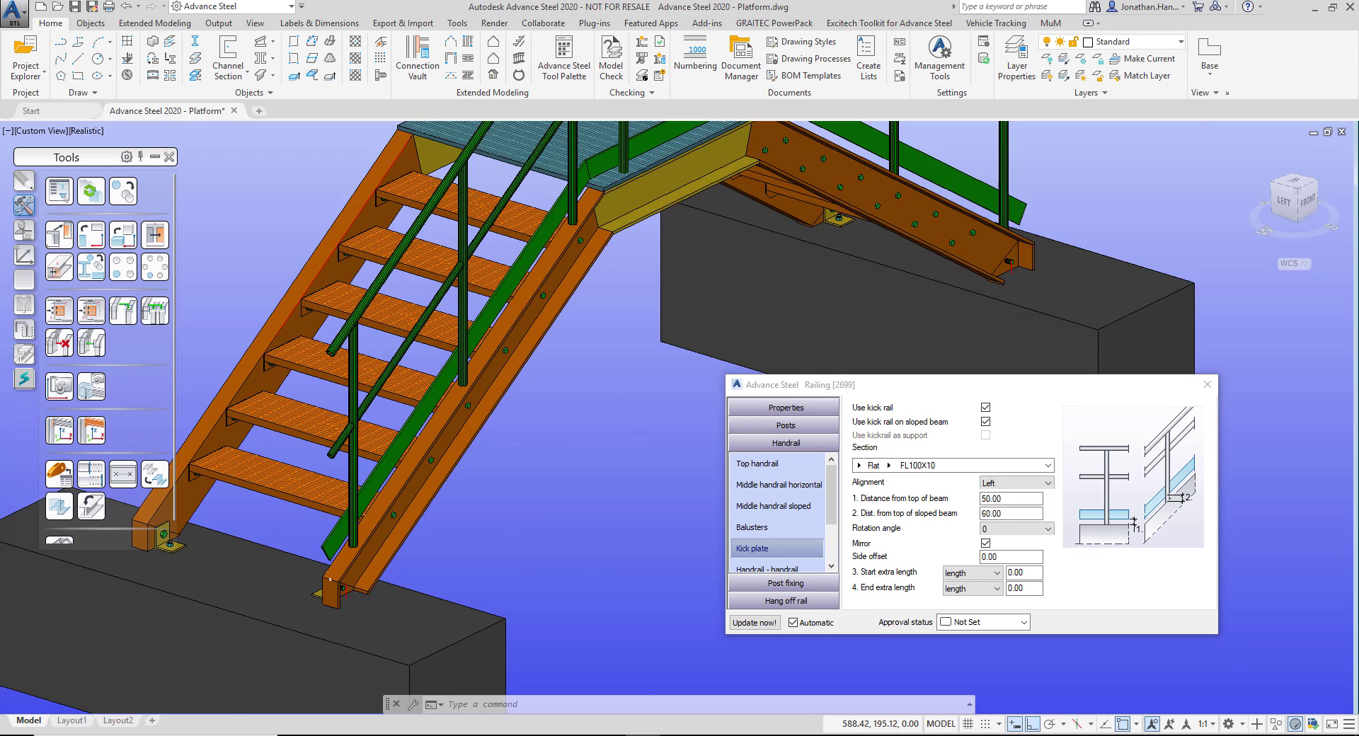
{"action": "scroll", "coordinate": [302, 456], "scroll_direction": "down", "scroll_amount": 3}
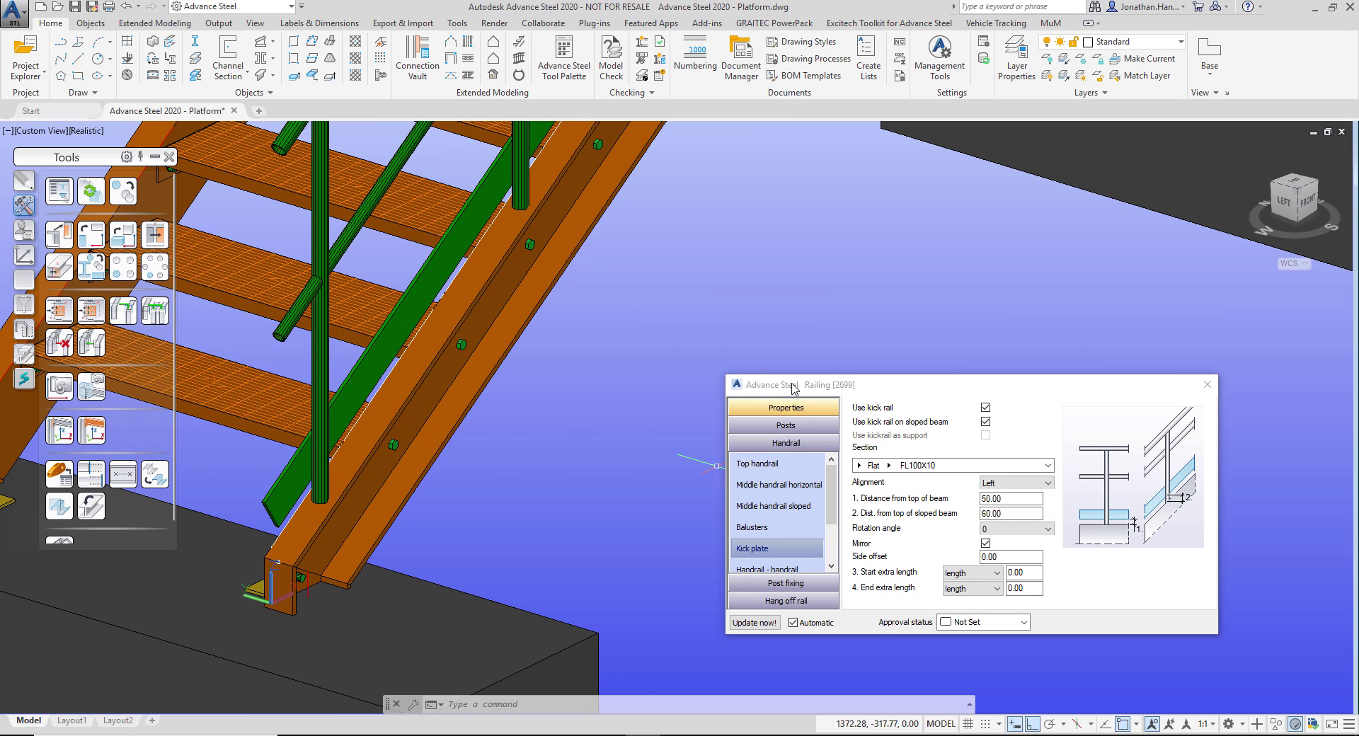
{"action": "left_click", "coordinate": [1037, 570]}
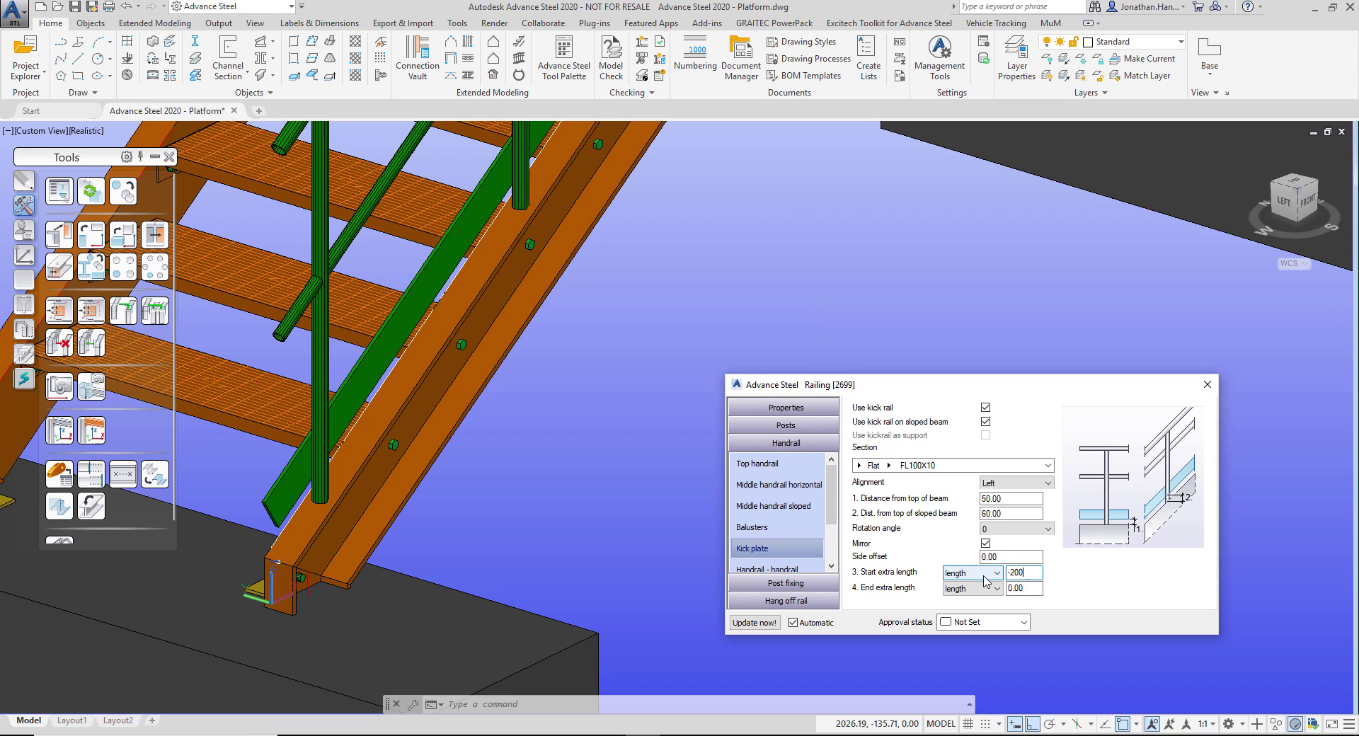
{"action": "key", "text": "Return"}
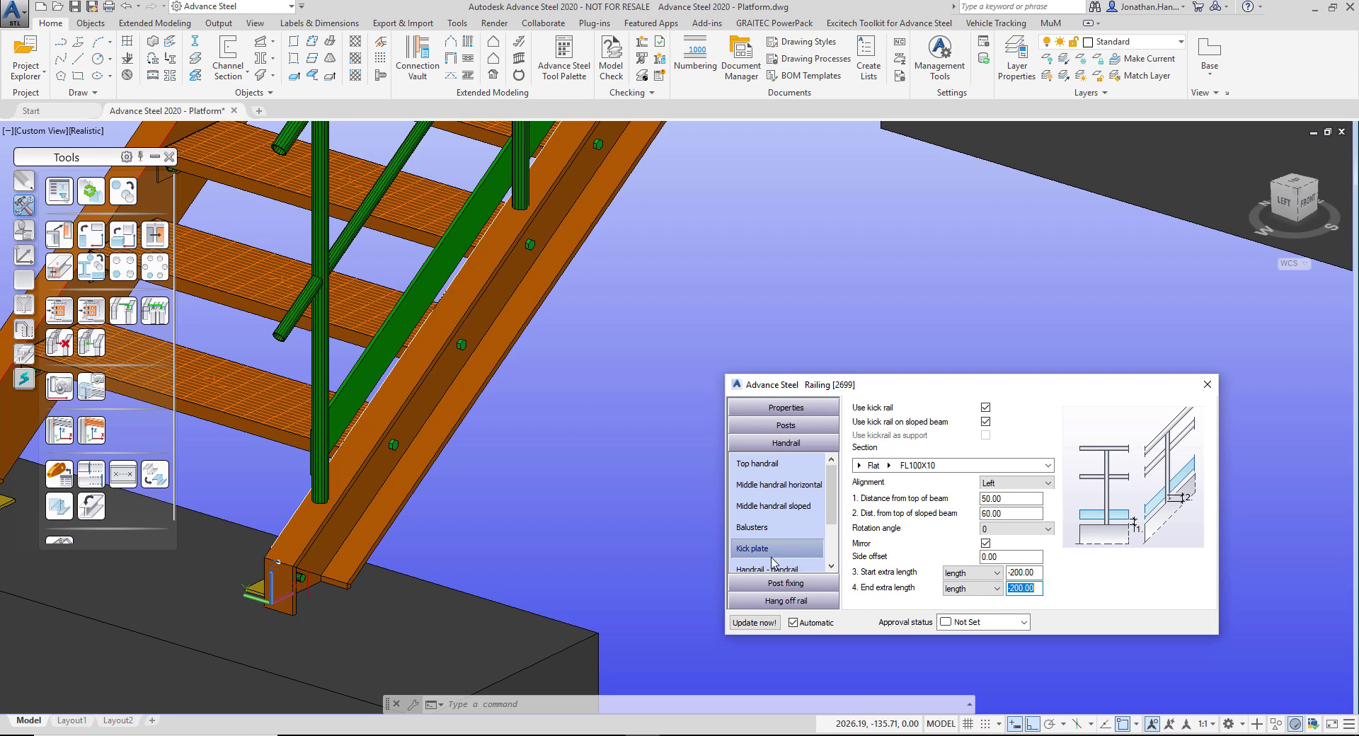
- Fix the railing posts to the stringers with the Plate with bolts connection type
{"action": "scroll", "coordinate": [632, 467], "scroll_direction": "down", "scroll_amount": 6}
{"action": "middle_click_drag", "start_coordinate": [773, 320], "coordinate": [707, 301]}
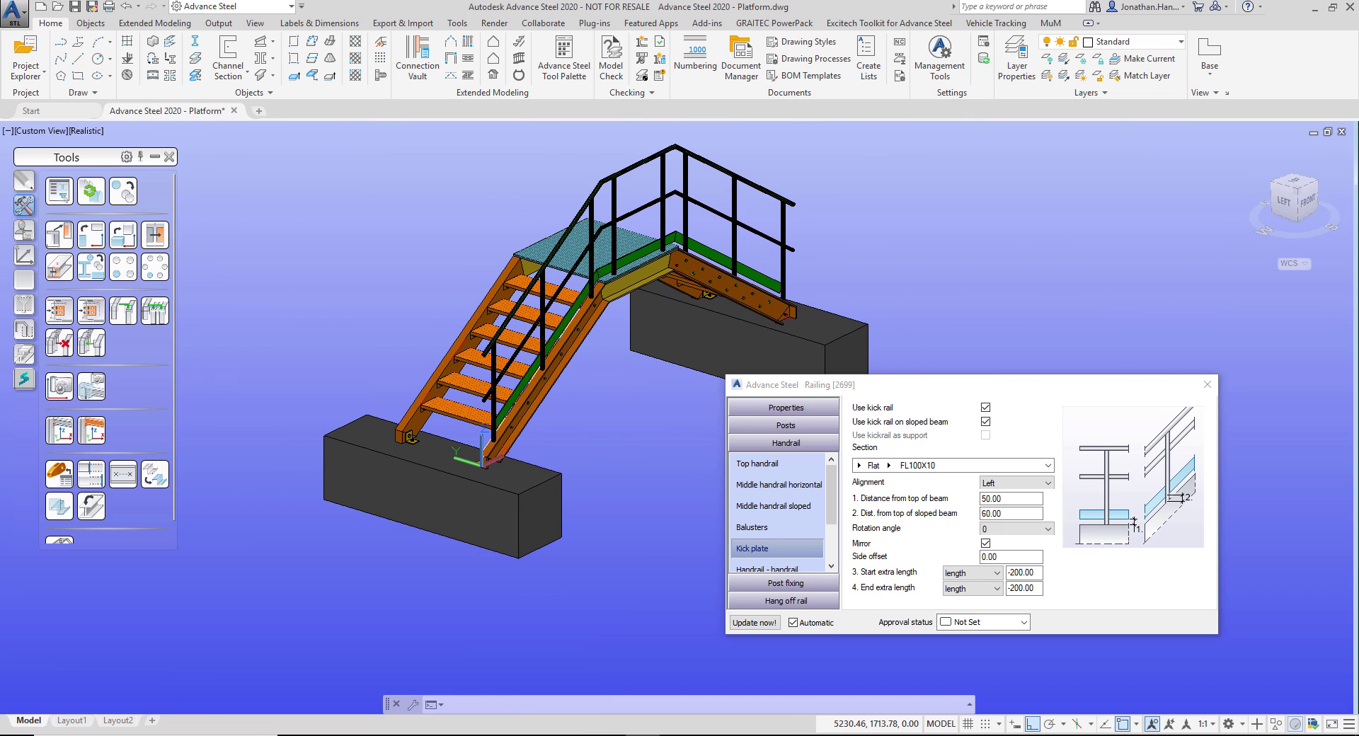
{"action": "scroll", "coordinate": [492, 473], "scroll_direction": "up", "scroll_amount": 2}
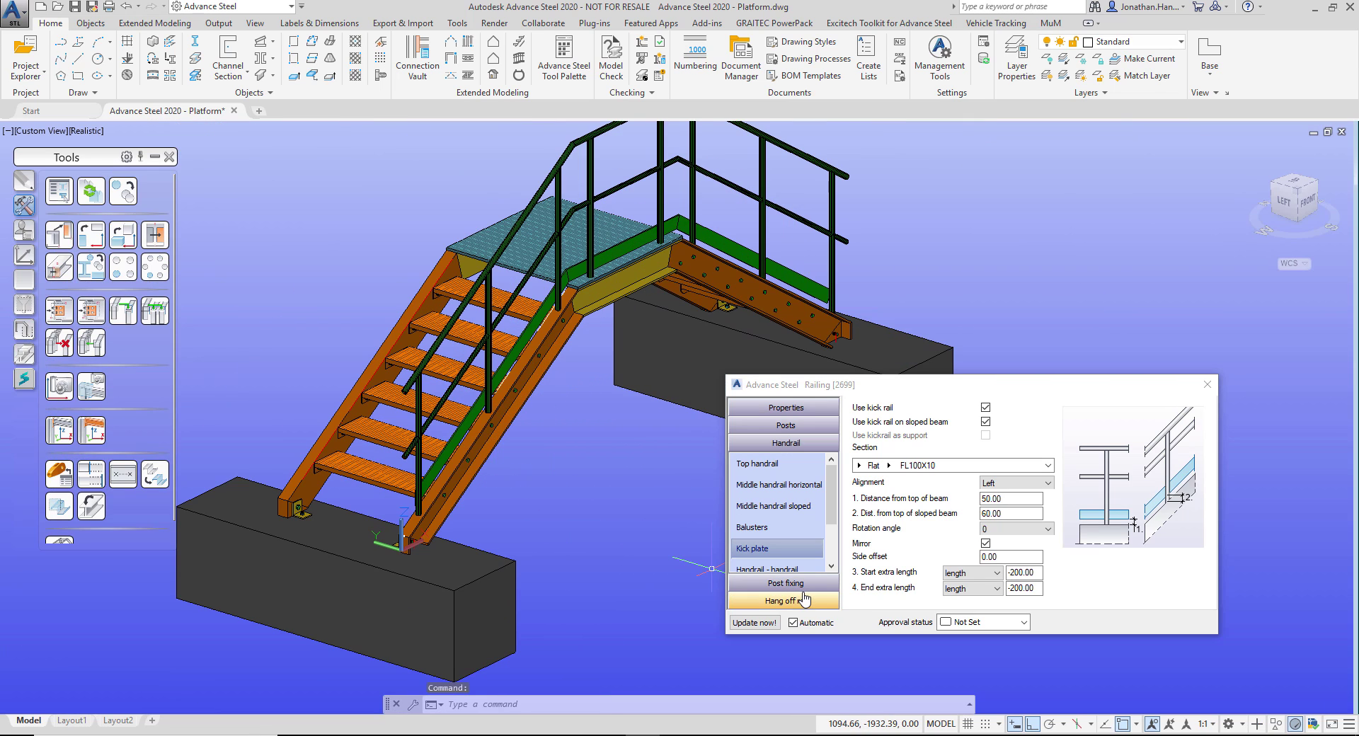
{"action": "left_click", "coordinate": [773, 584]}
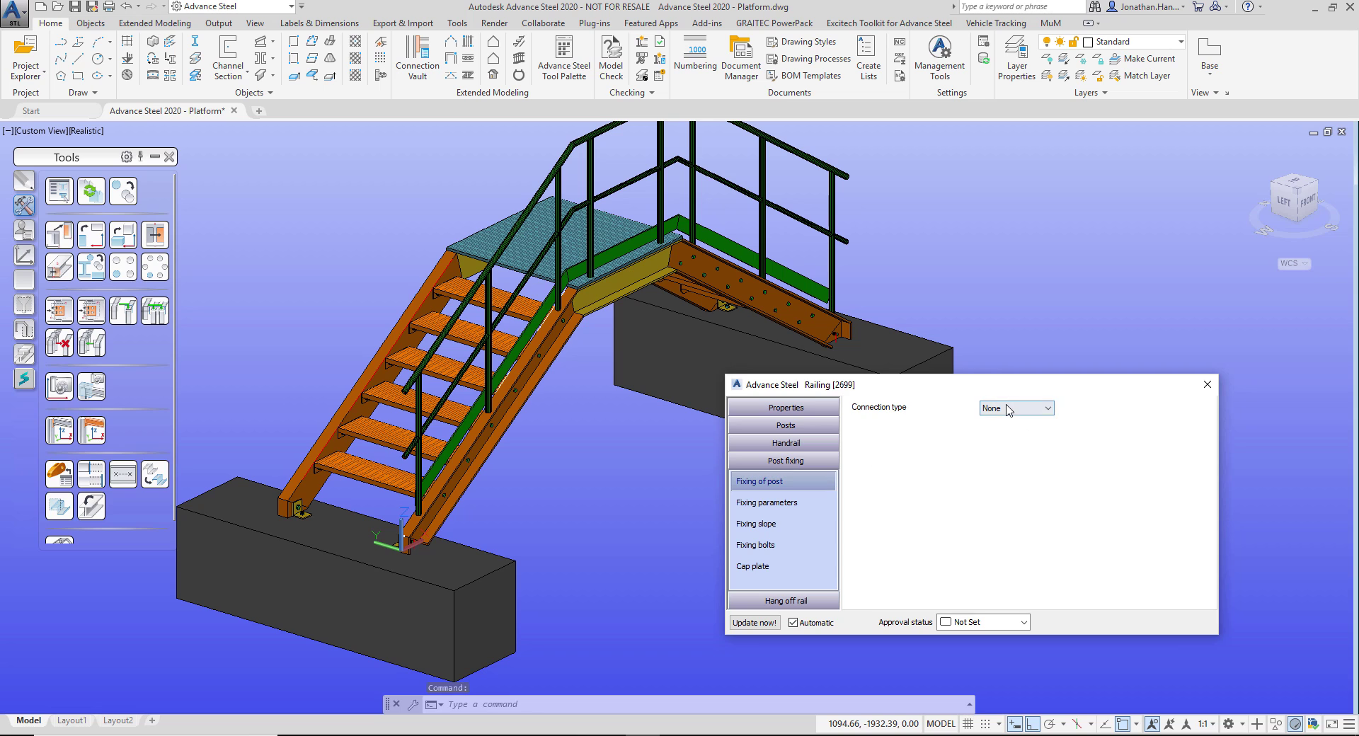
{"action": "left_click", "coordinate": [1009, 409]}
{"action": "left_click", "coordinate": [1020, 449]}
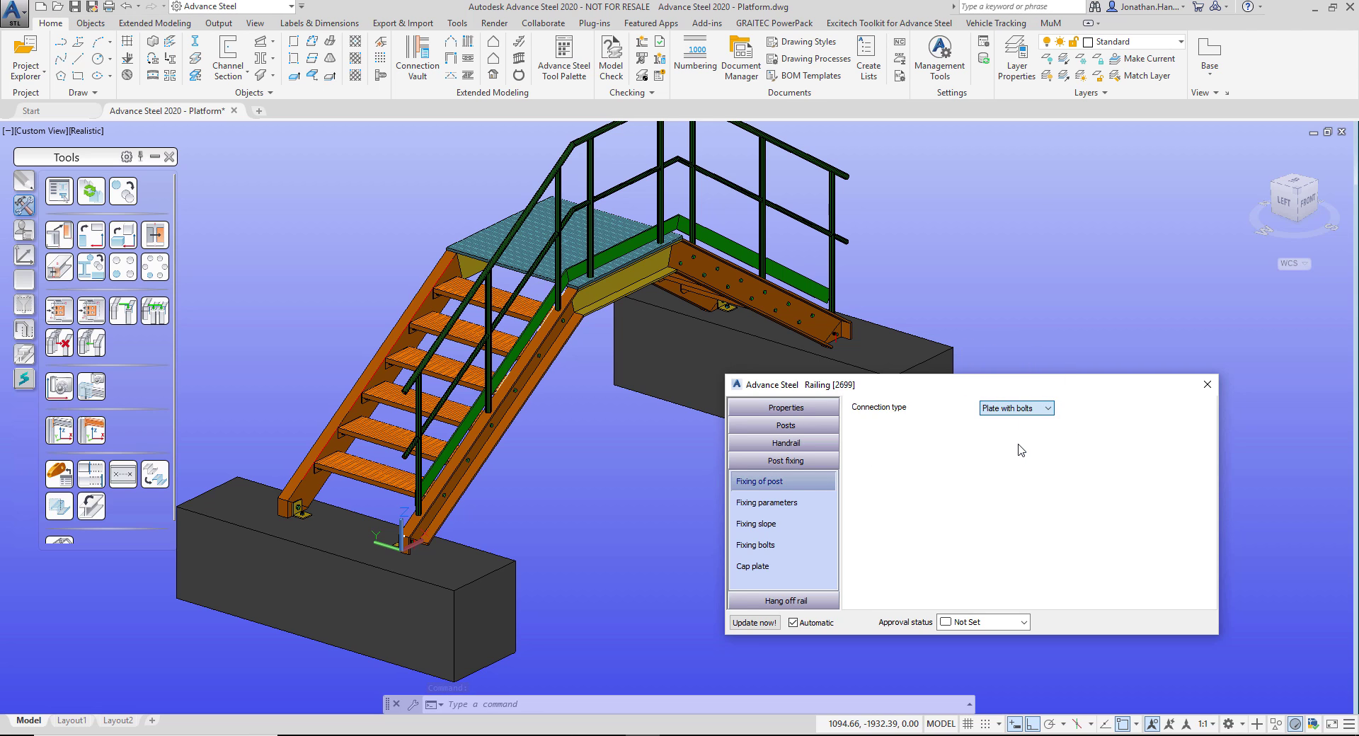
- Set the post base plates to a length of 200 and a width of 90
{"action": "scroll", "coordinate": [411, 530], "scroll_direction": "up", "scroll_amount": 8}
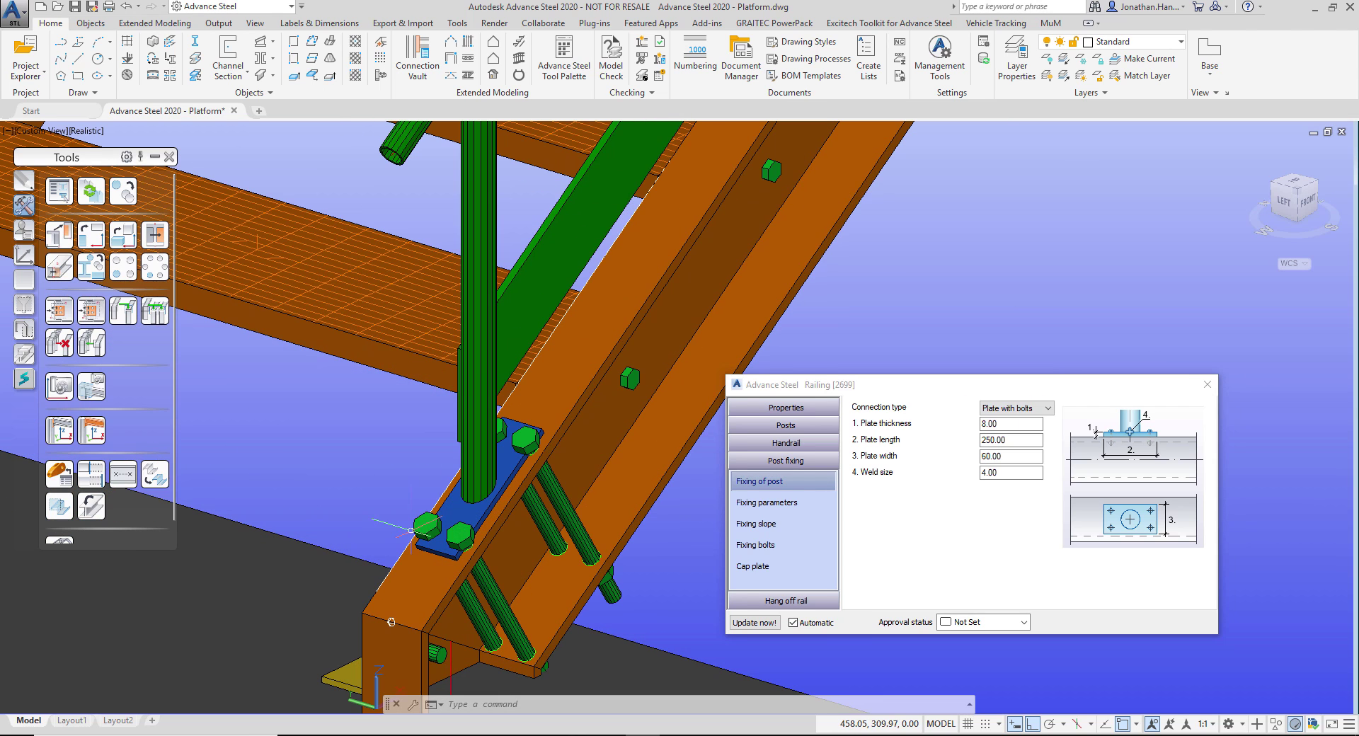
{"action": "scroll", "coordinate": [412, 529], "scroll_direction": "up", "scroll_amount": 3}
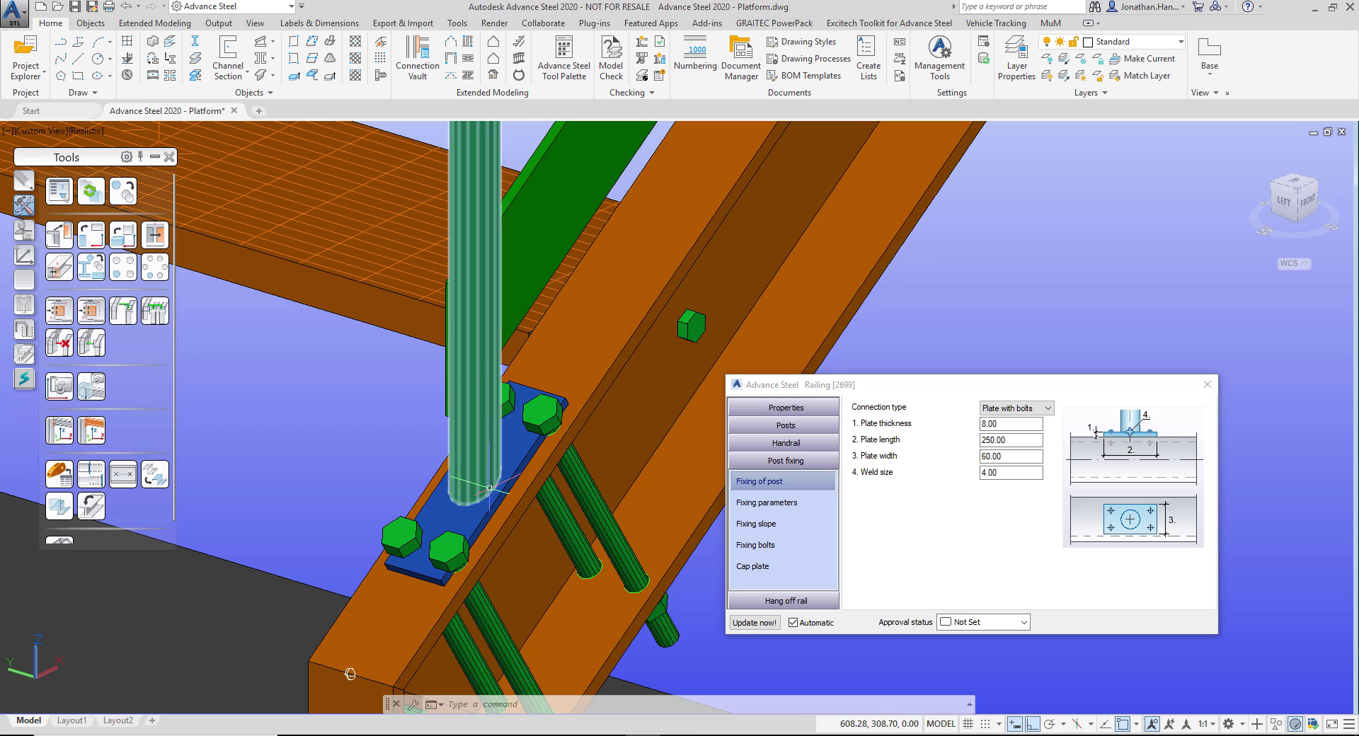
{"action": "scroll", "coordinate": [349, 674], "scroll_direction": "down", "scroll_amount": 4}
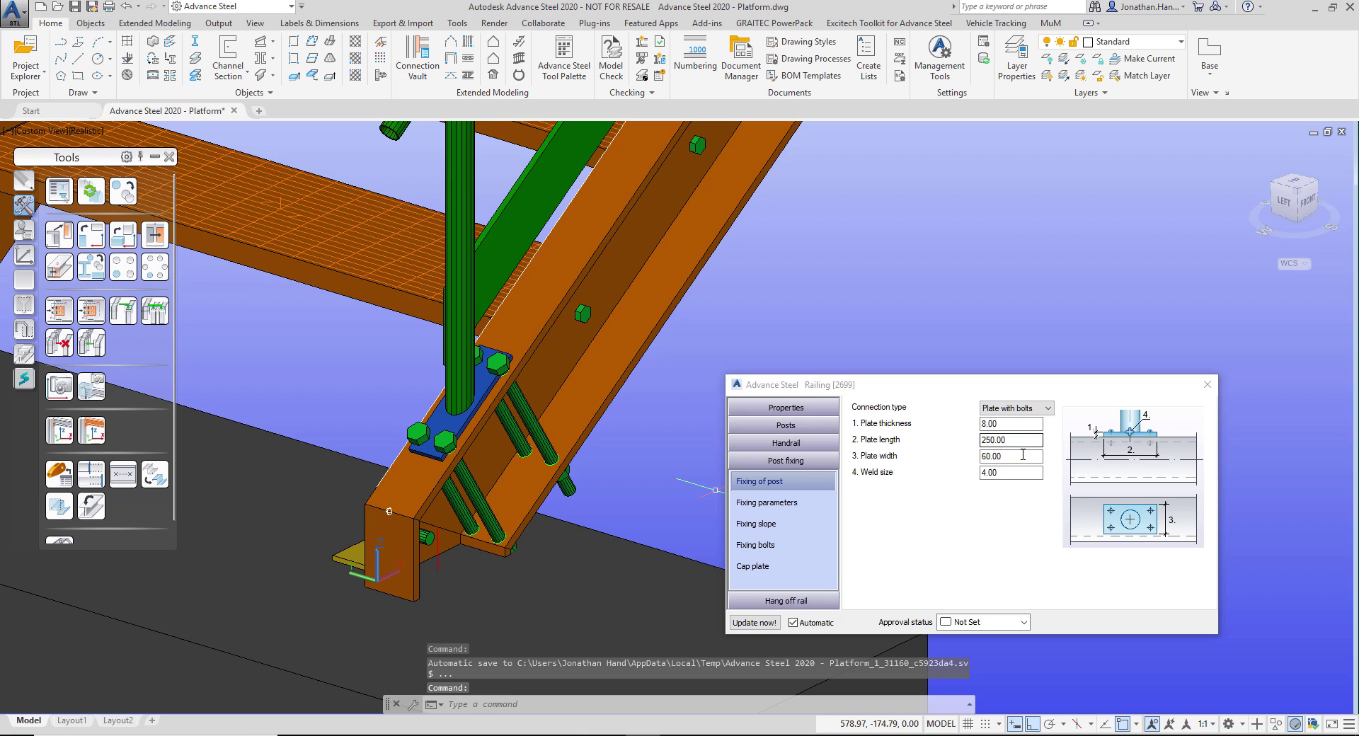
{"action": "left_click_drag", "start_coordinate": [1019, 441], "coordinate": [986, 441]}
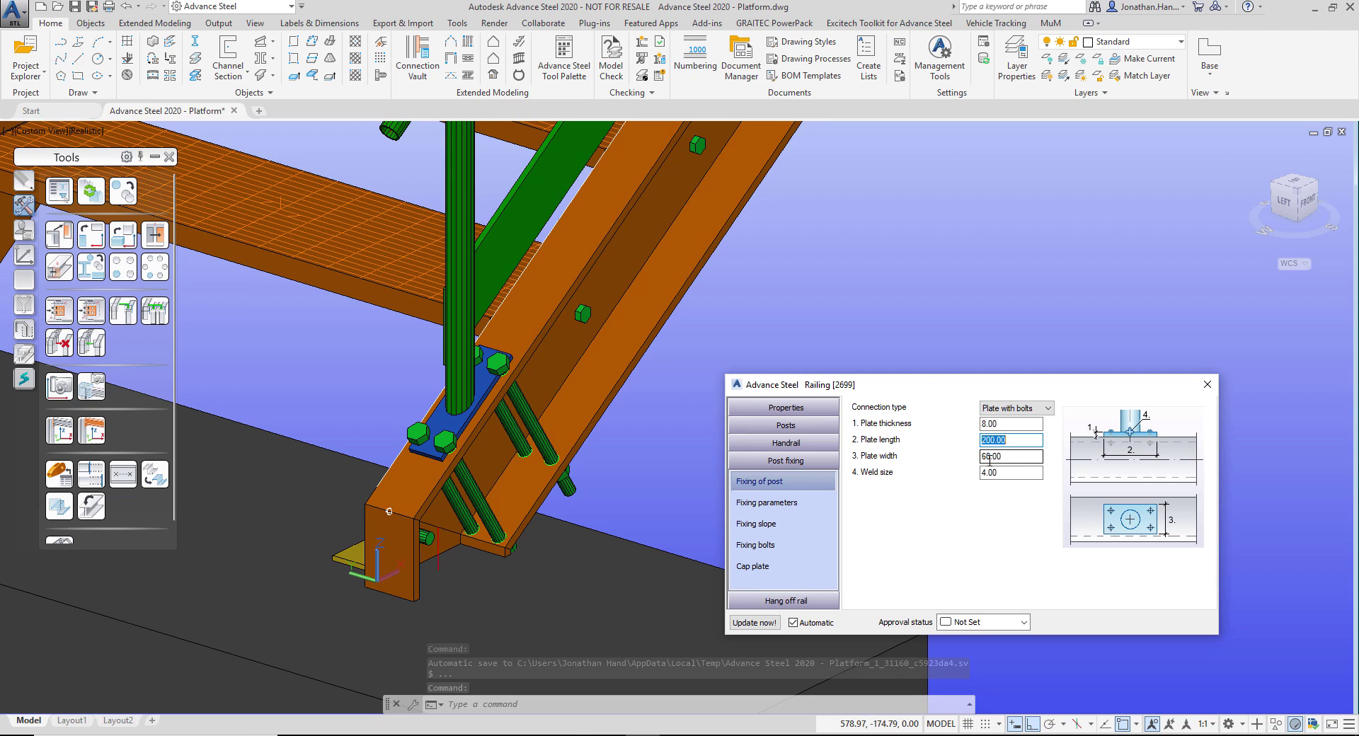
{"action": "key", "text": "Return"}
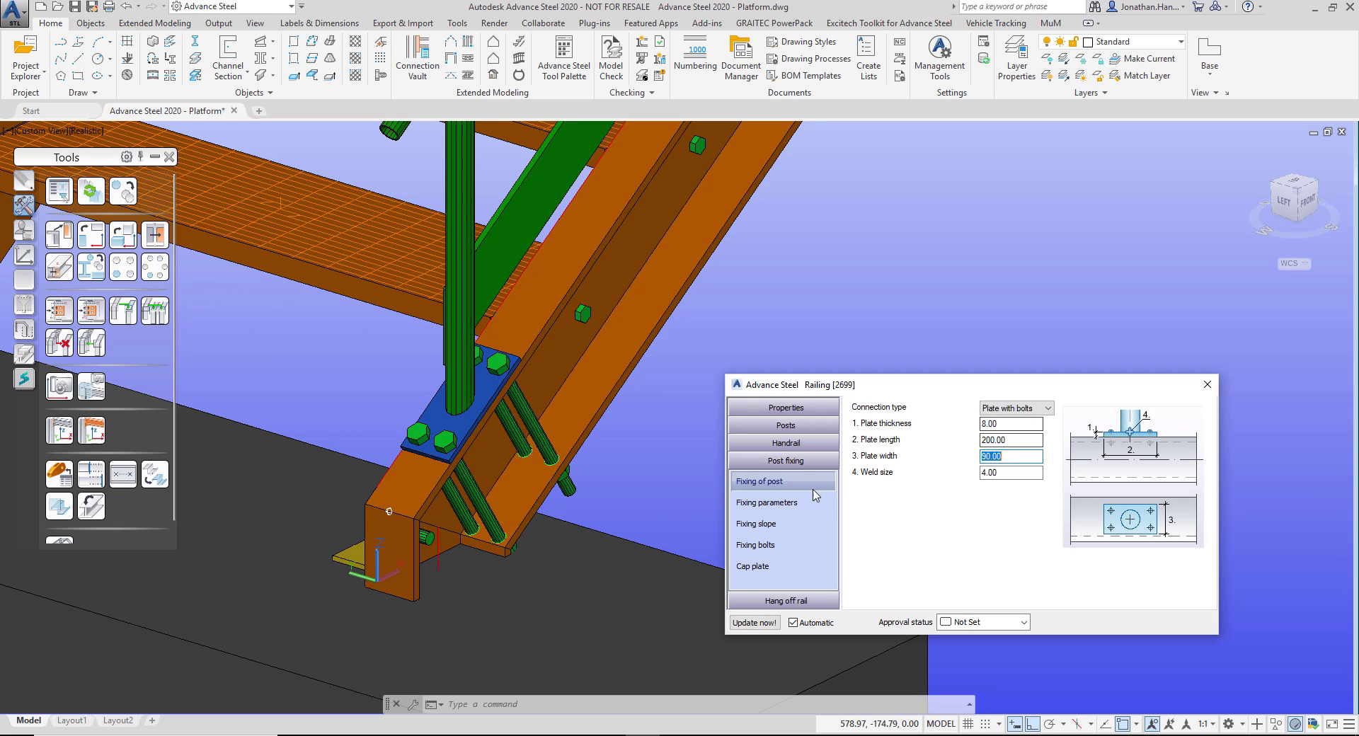
- Give the post fixing a single line of bolts and set the bolt diameter to 16 mm
{"action": "left_click", "coordinate": [766, 502]}
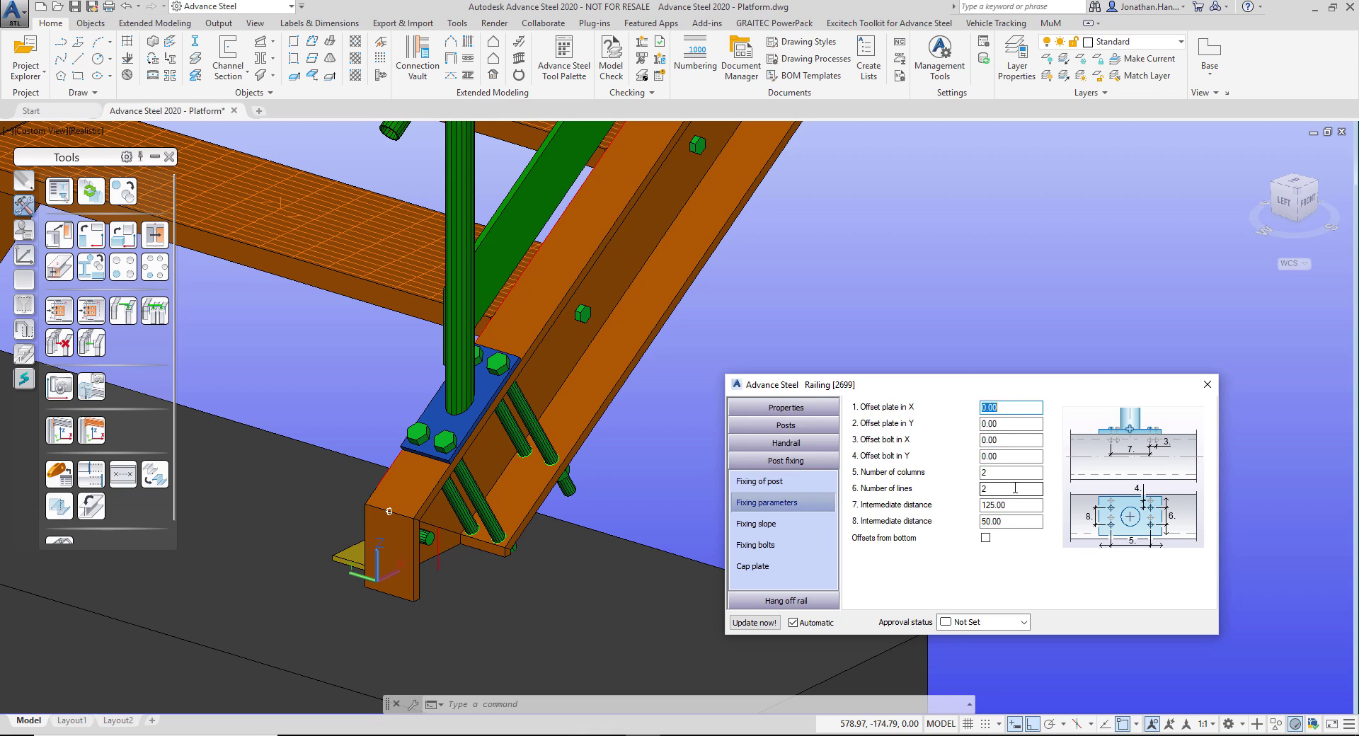
{"action": "key", "text": "Return"}
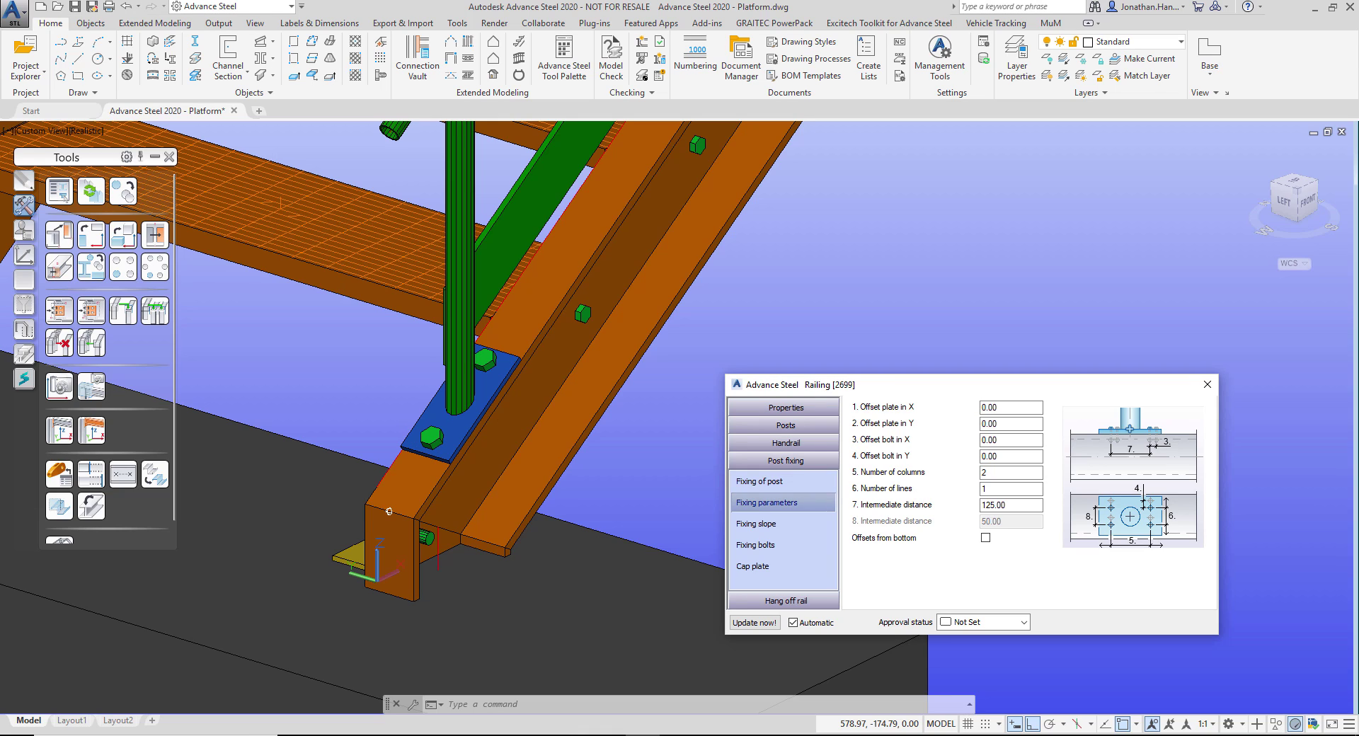
{"action": "middle_click_drag", "start_coordinate": [388, 511], "coordinate": [446, 360], "text": "shift"}
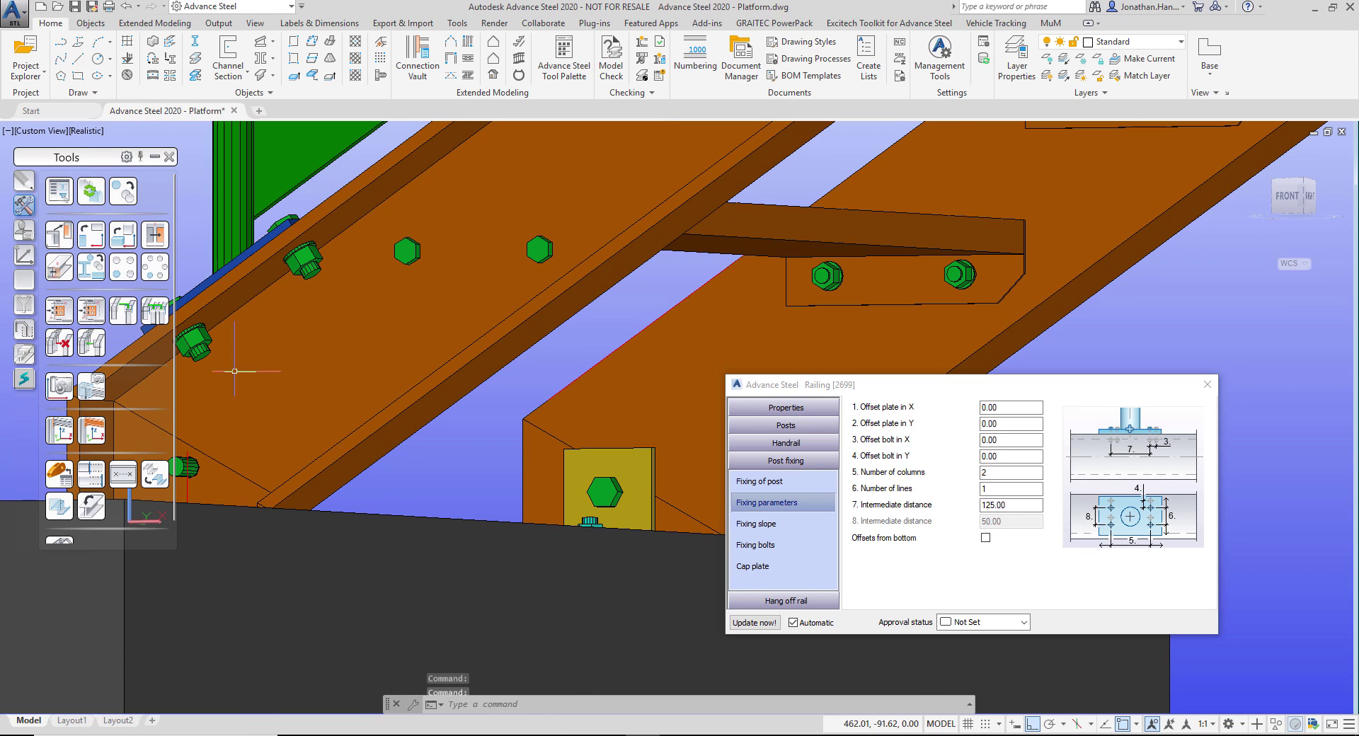
{"action": "scroll", "coordinate": [717, 497], "scroll_direction": "up", "scroll_amount": 2}
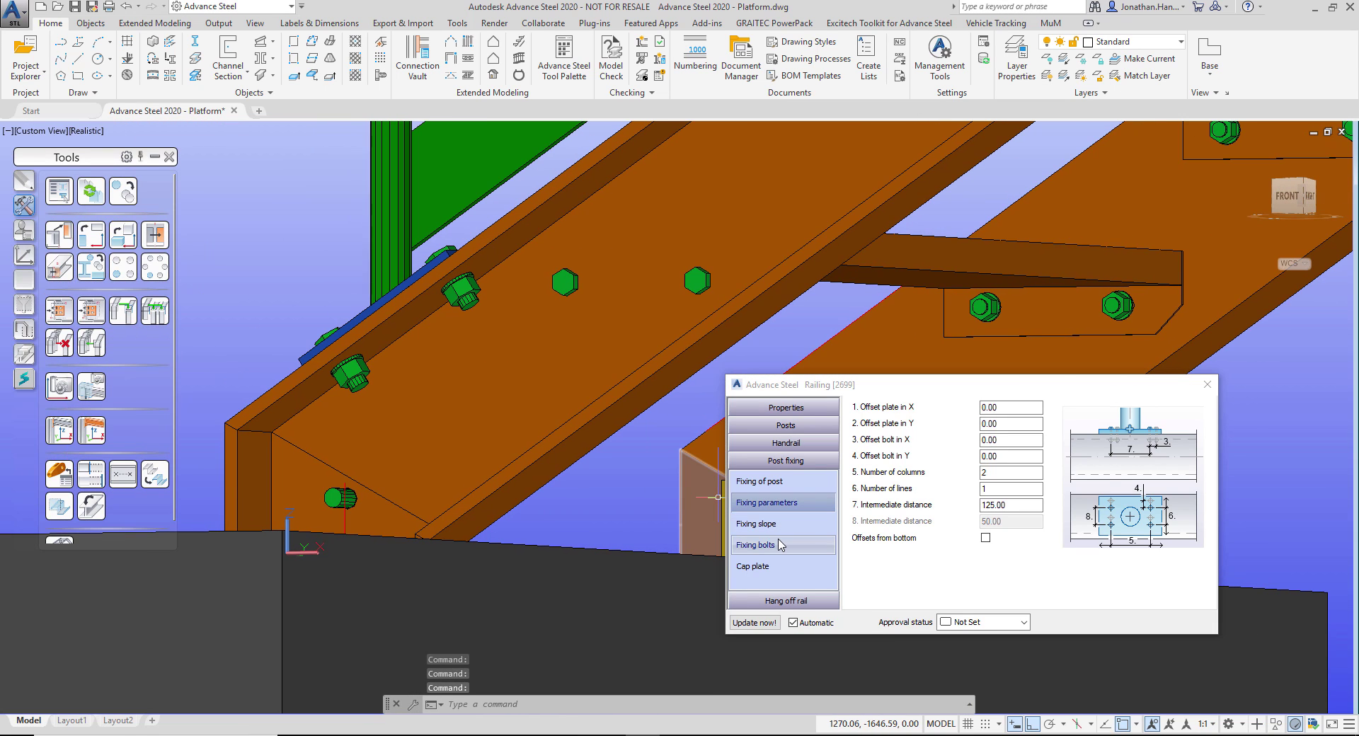
{"action": "left_click", "coordinate": [756, 545]}
{"action": "left_click", "coordinate": [1019, 408]}
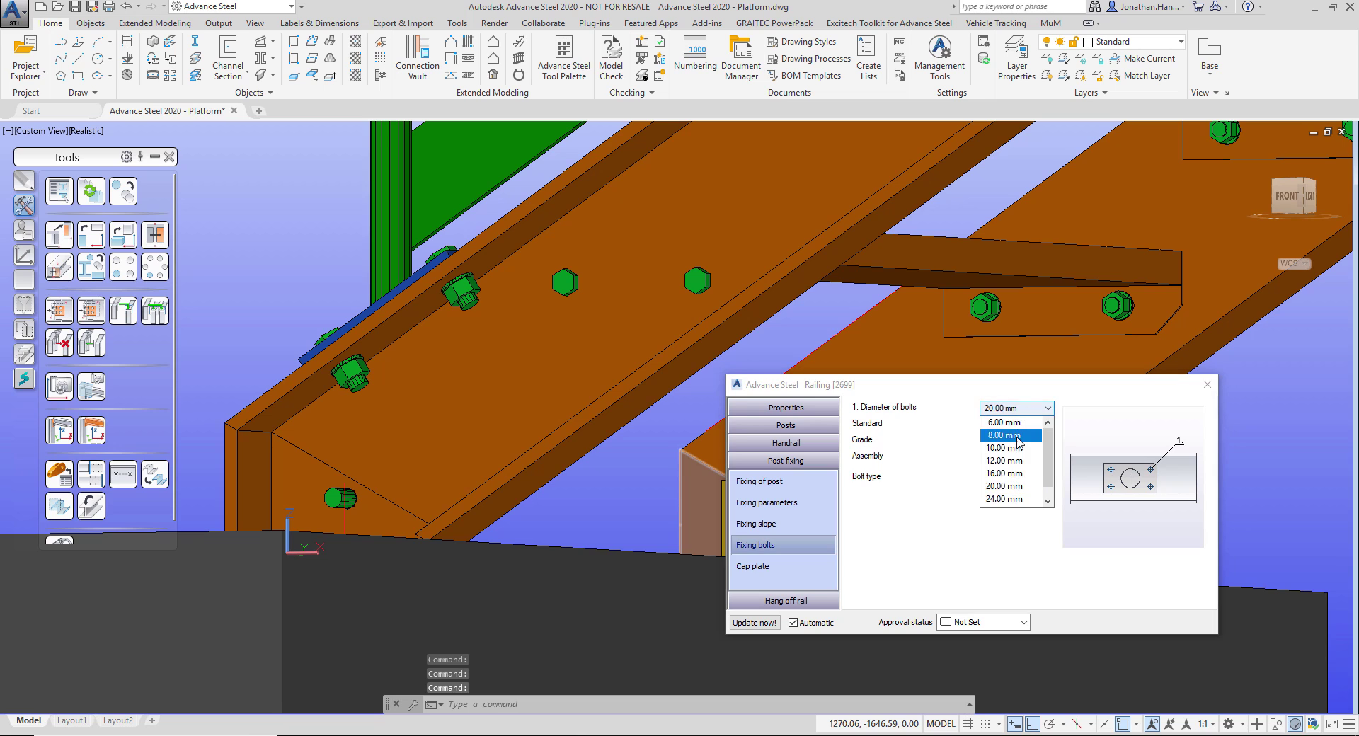
{"action": "left_click", "coordinate": [1005, 473]}
- Examine the bolted post base plates along both stairs and the platform channel
{"action": "middle_click_drag", "start_coordinate": [436, 306], "coordinate": [349, 685], "text": "shift"}
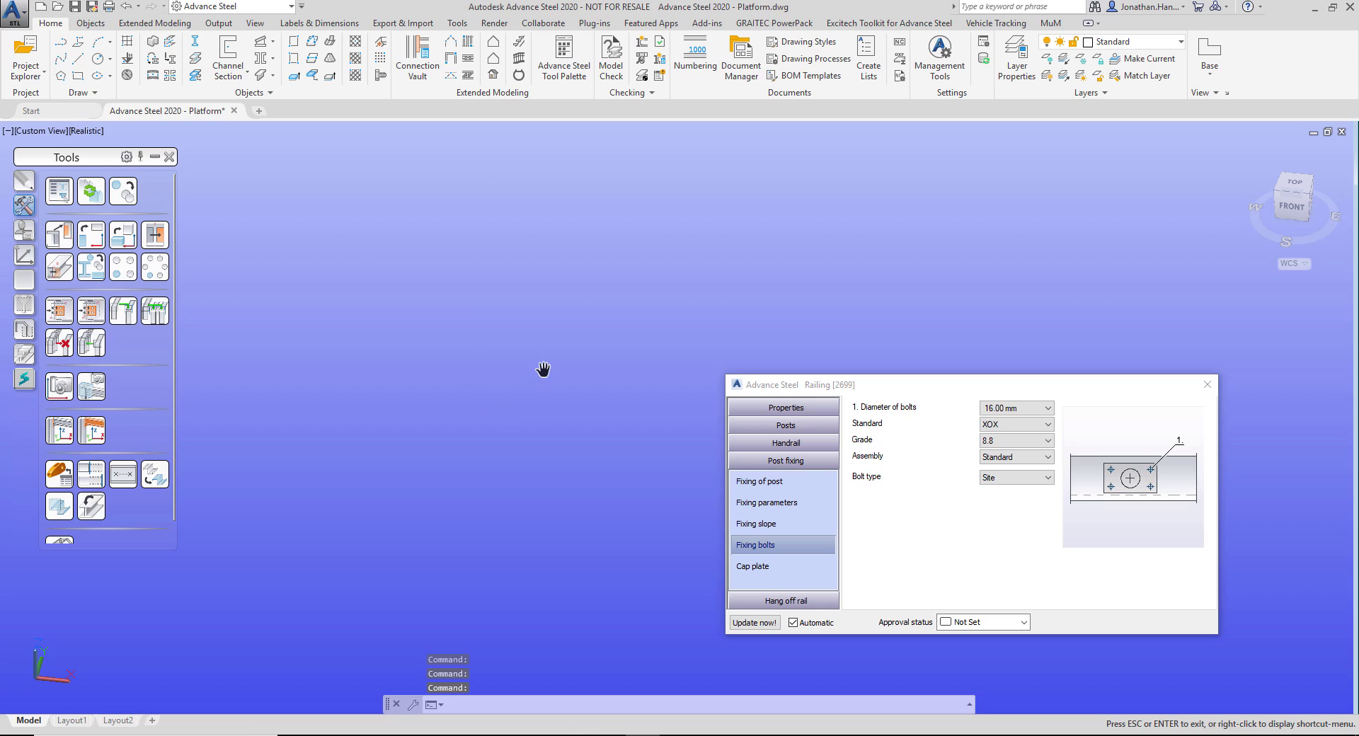
{"action": "middle_click_drag", "start_coordinate": [544, 370], "coordinate": [578, 338]}
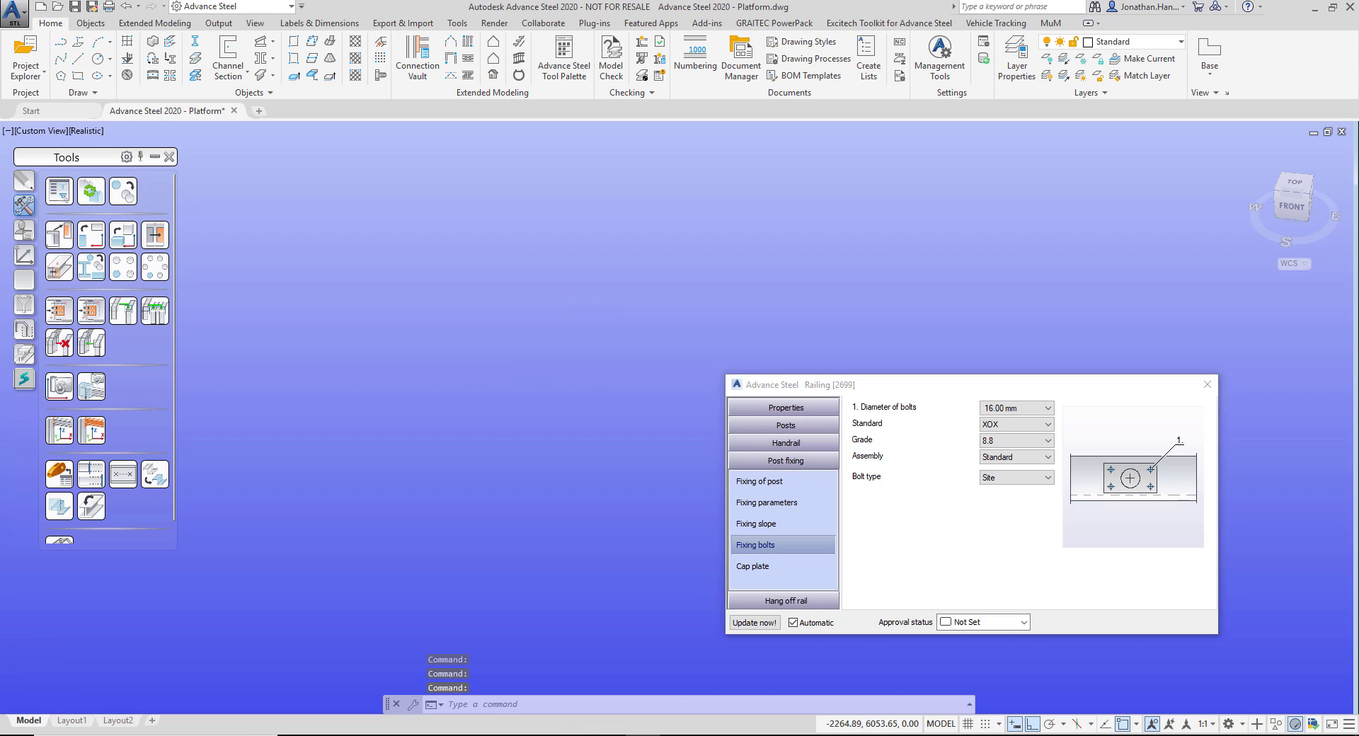
{"action": "middle_click", "coordinate": [578, 338]}
{"action": "middle_click", "coordinate": [578, 338]}
{"action": "scroll", "coordinate": [599, 446], "scroll_direction": "up", "scroll_amount": 6}
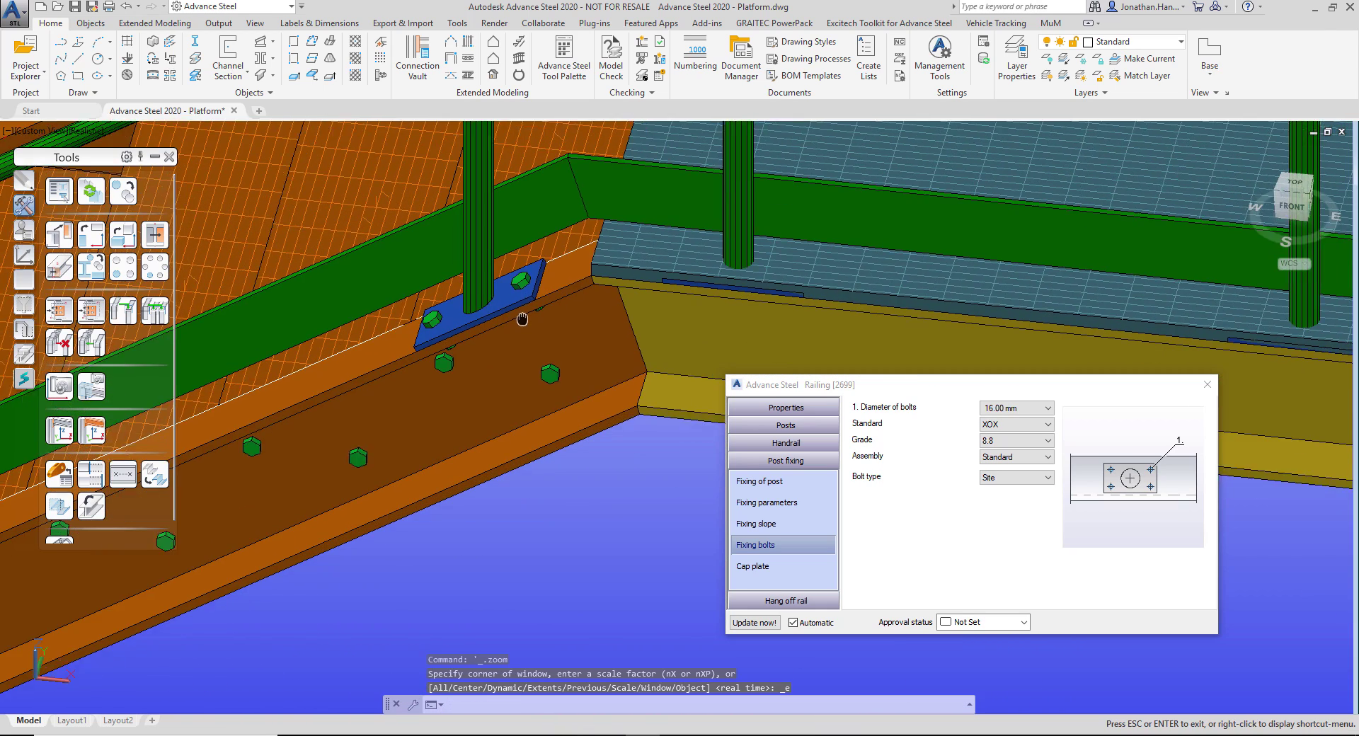
{"action": "scroll", "coordinate": [461, 276], "scroll_direction": "down", "scroll_amount": 5}
{"action": "scroll", "coordinate": [556, 259], "scroll_direction": "up", "scroll_amount": 1}
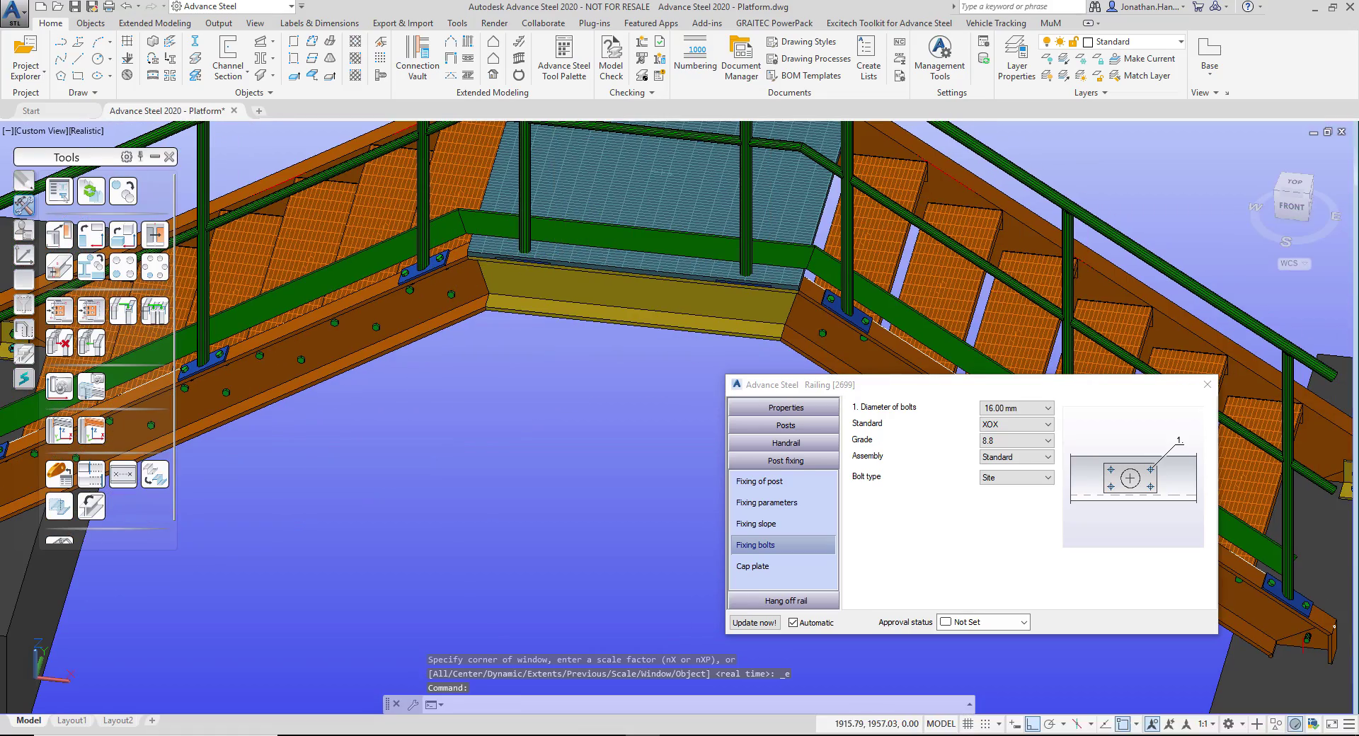
{"action": "middle_click_drag", "start_coordinate": [556, 259], "coordinate": [640, 309], "text": "shift"}
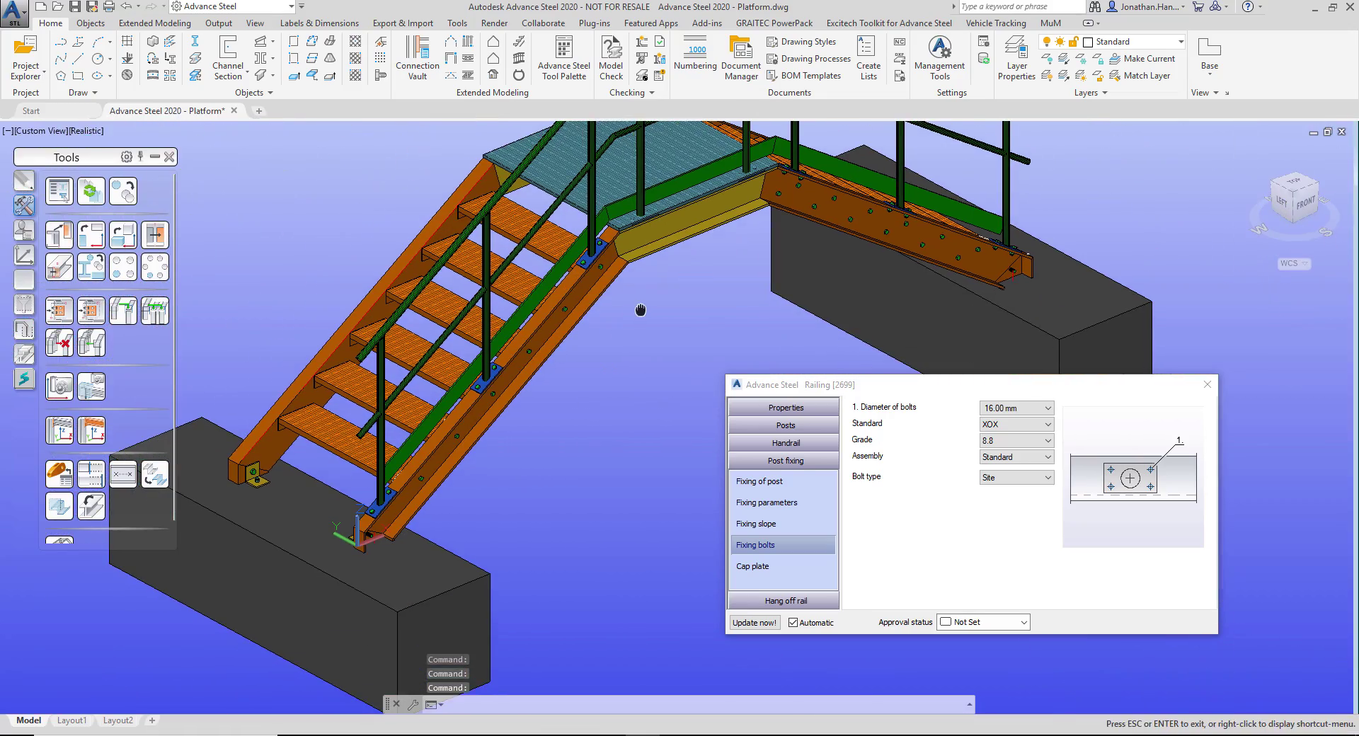
- Finish the start of the handrail with a Loop return connection and set its height to 500
{"action": "left_click", "coordinate": [807, 443]}
{"action": "left_click", "coordinate": [777, 530]}
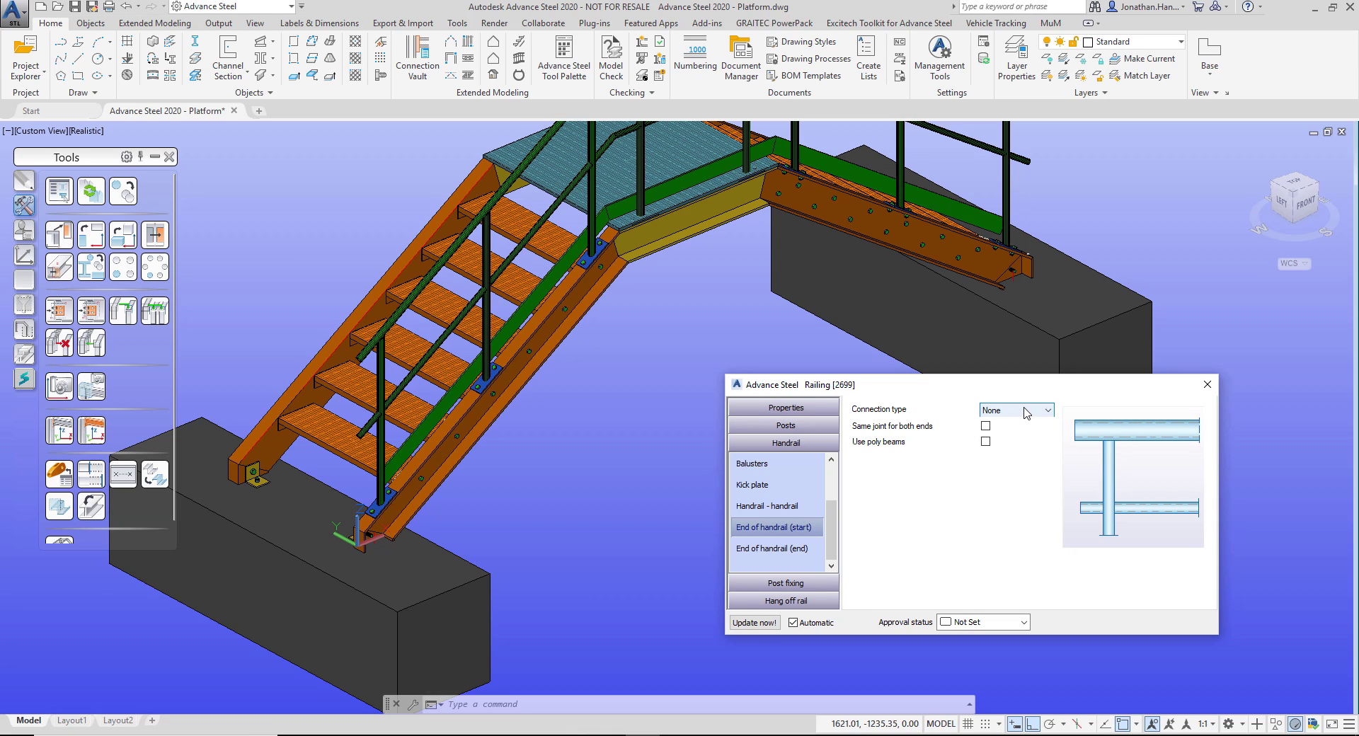
{"action": "left_click", "coordinate": [1024, 411]}
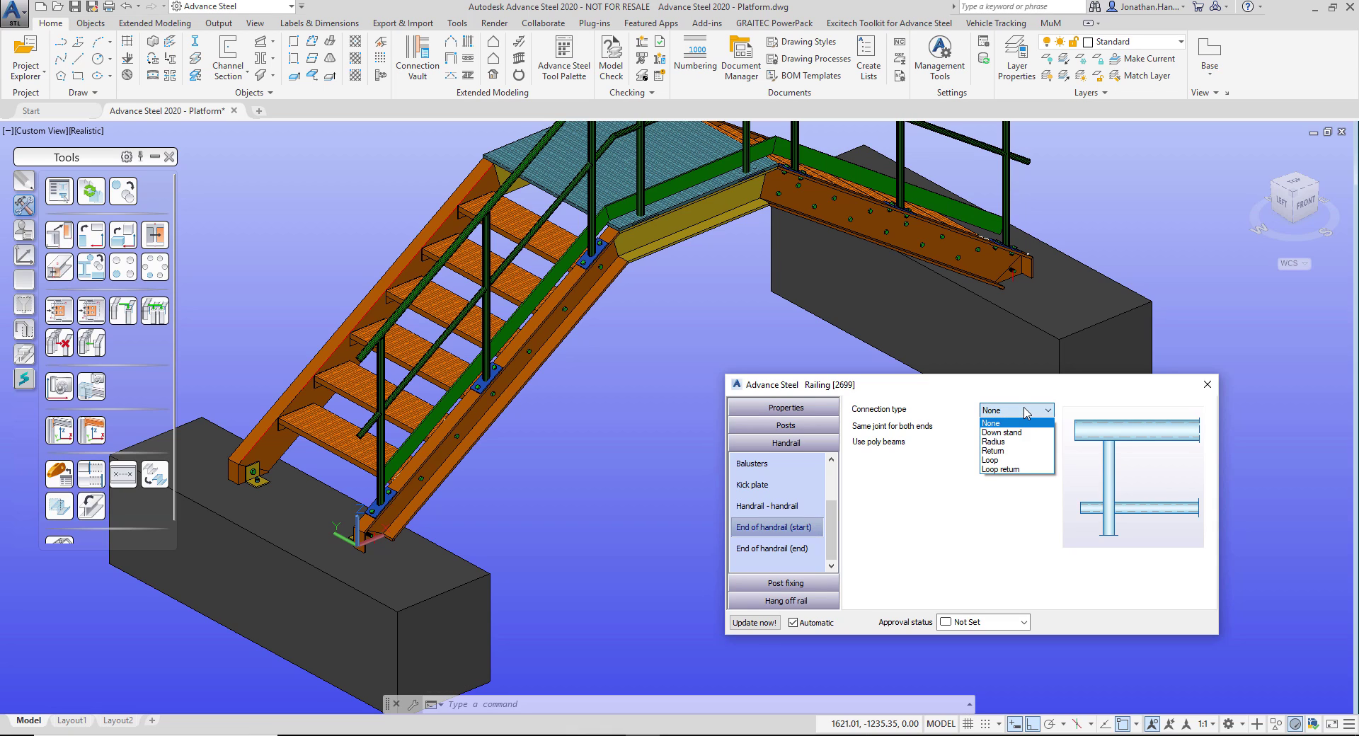
{"action": "left_click", "coordinate": [1019, 469]}
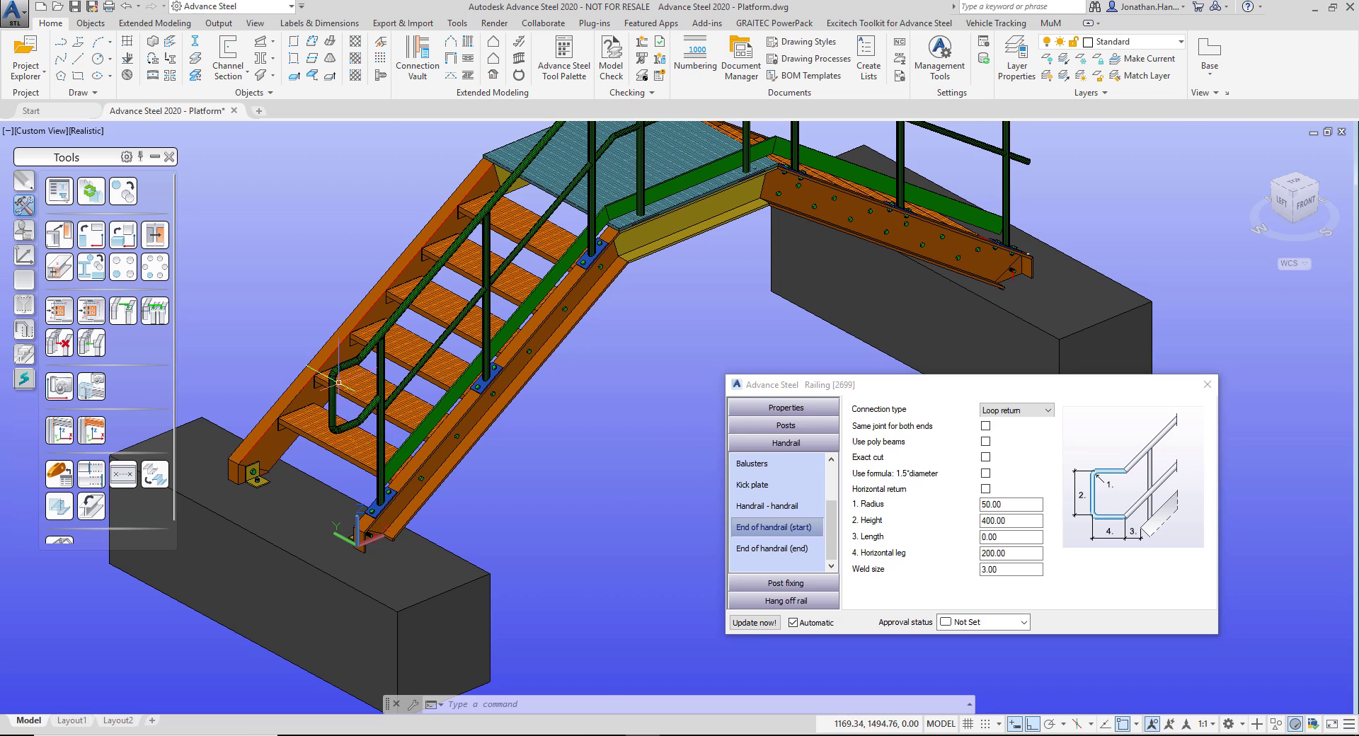
{"action": "scroll", "coordinate": [397, 429], "scroll_direction": "up", "scroll_amount": 3}
{"action": "left_click", "coordinate": [983, 521]}
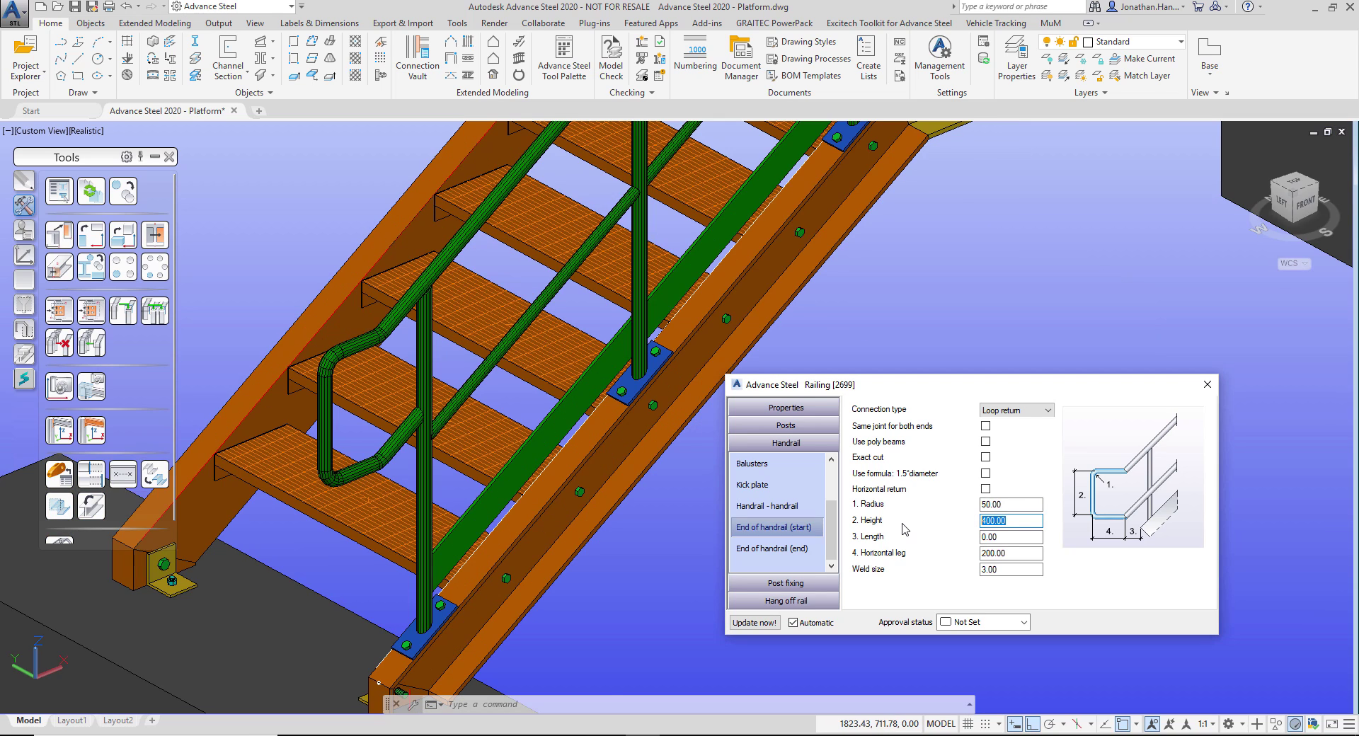
{"action": "type", "text": "500"}
{"action": "key", "text": "Return"}
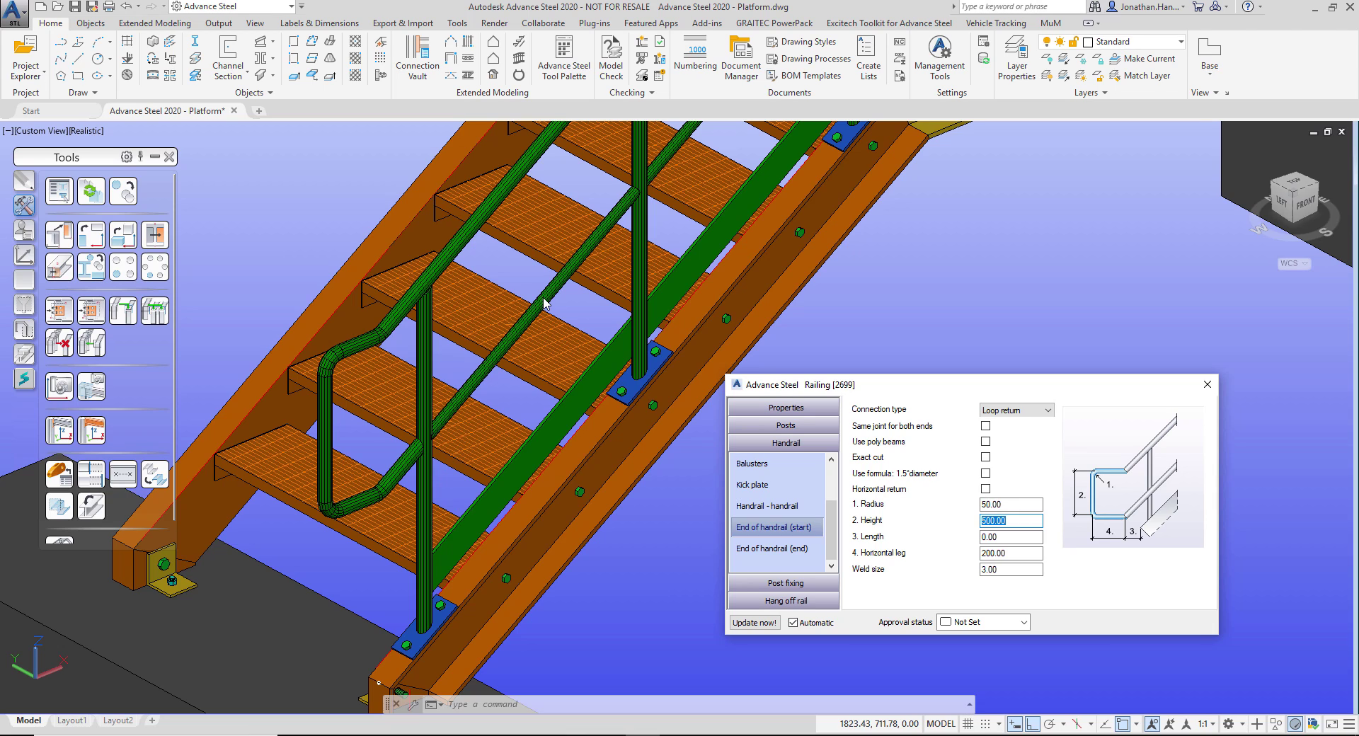
- Finish the end of the handrail with a Loop return of height 500 and close the railing's properties
{"action": "left_click", "coordinate": [750, 550]}
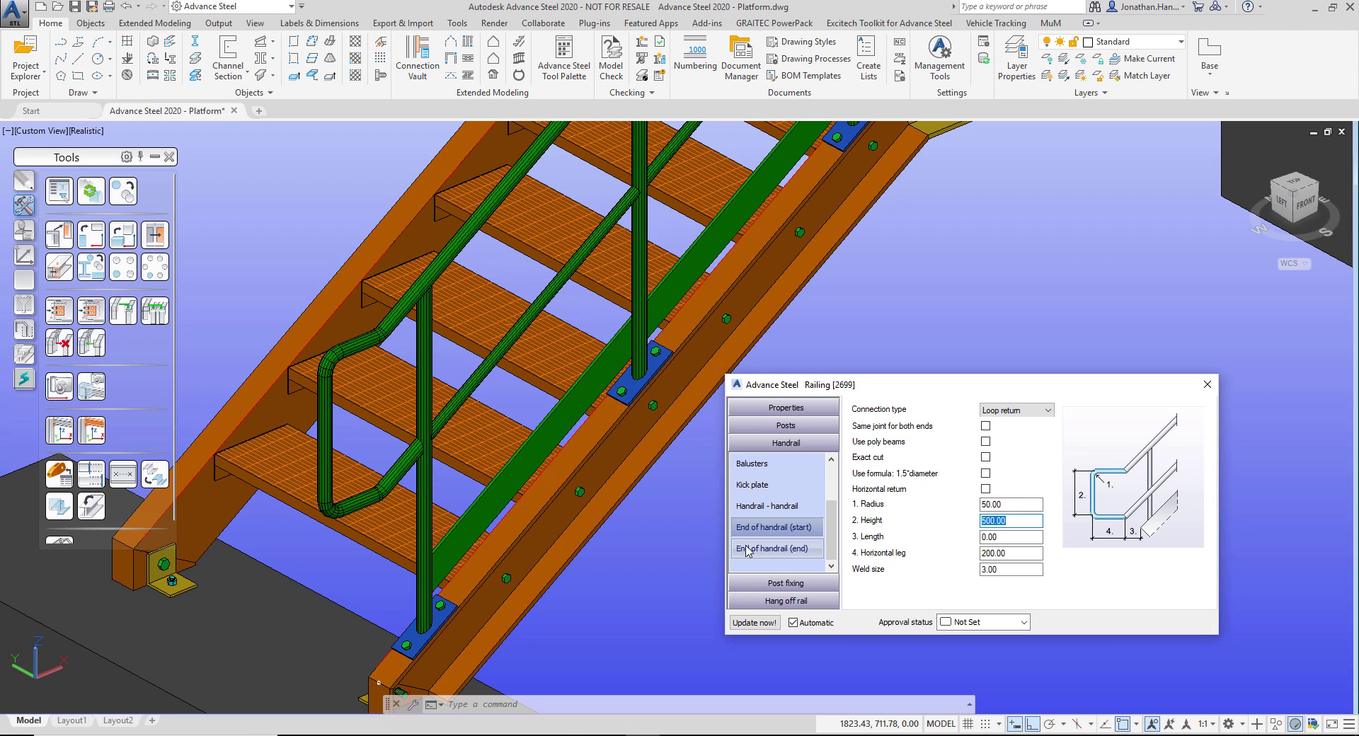
{"action": "left_click", "coordinate": [1008, 410]}
{"action": "left_click", "coordinate": [1019, 465]}
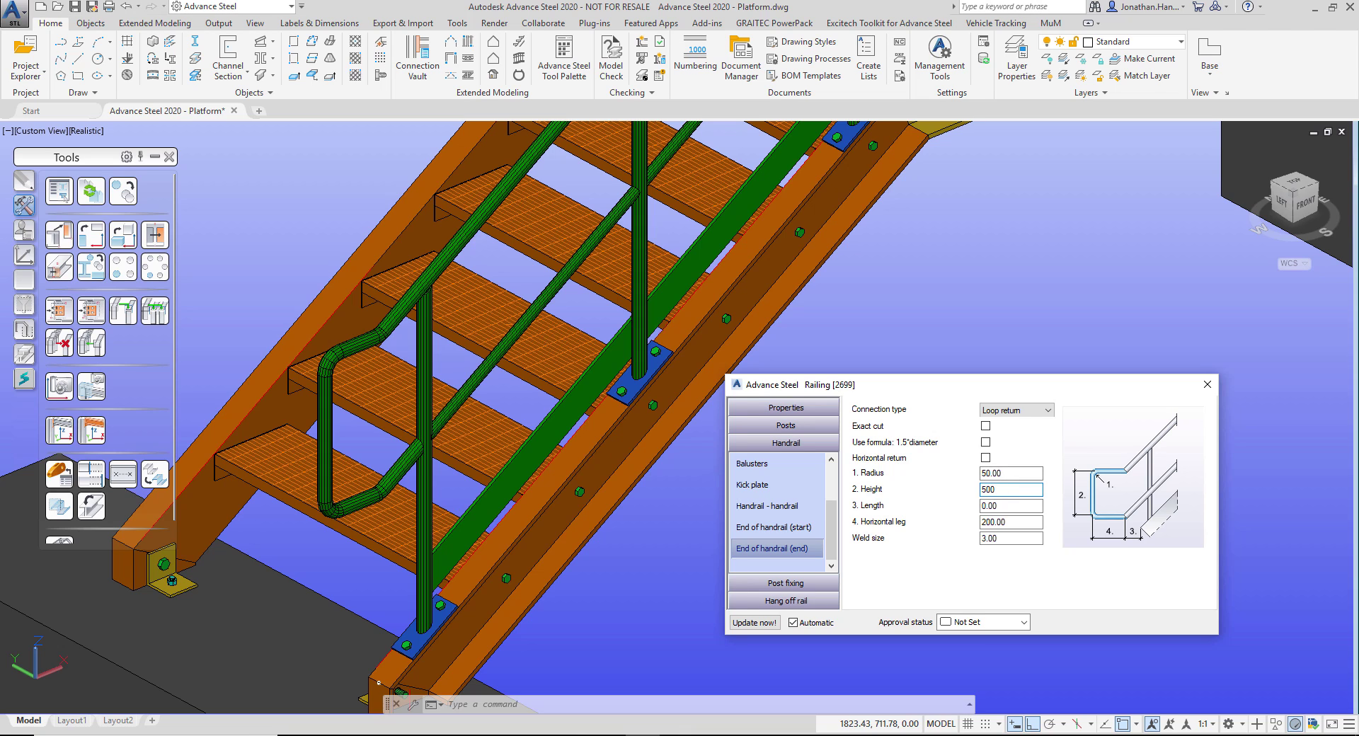
{"action": "left_click", "coordinate": [1206, 393]}
- Start transferring the railing to the opposite side, using the finished railing's sloped handrail as the source connection part
{"action": "scroll", "coordinate": [1049, 380], "scroll_direction": "down", "scroll_amount": 5}
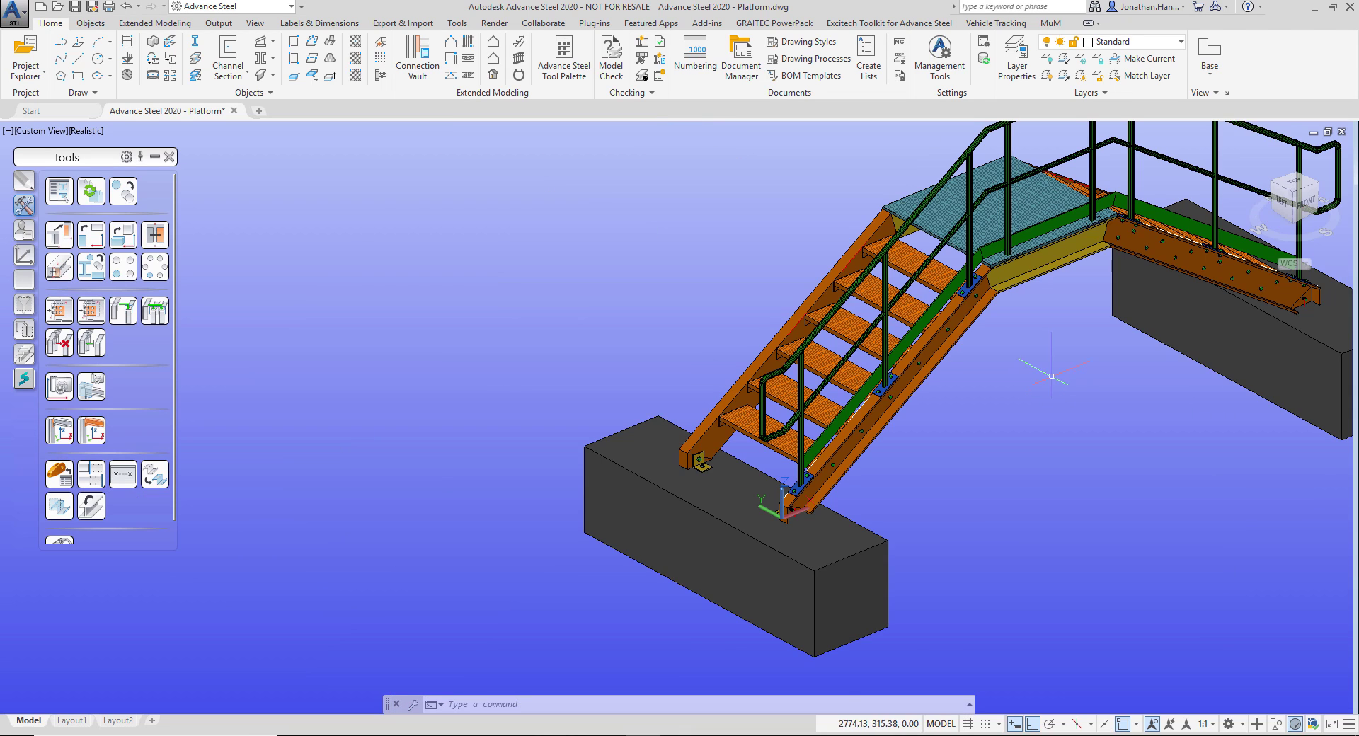
{"action": "middle_click_drag", "start_coordinate": [1052, 377], "coordinate": [457, 453]}
{"action": "left_click", "coordinate": [57, 309]}
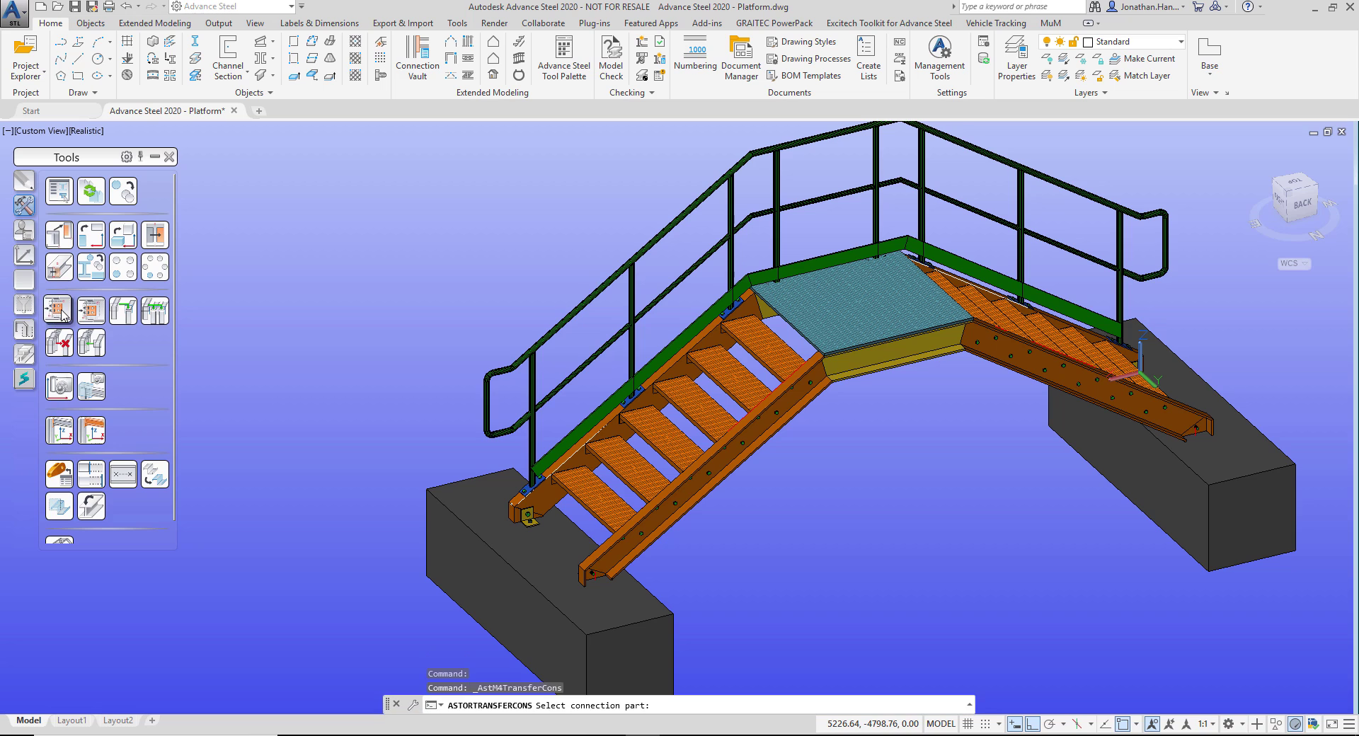
{"action": "left_click", "coordinate": [581, 298]}
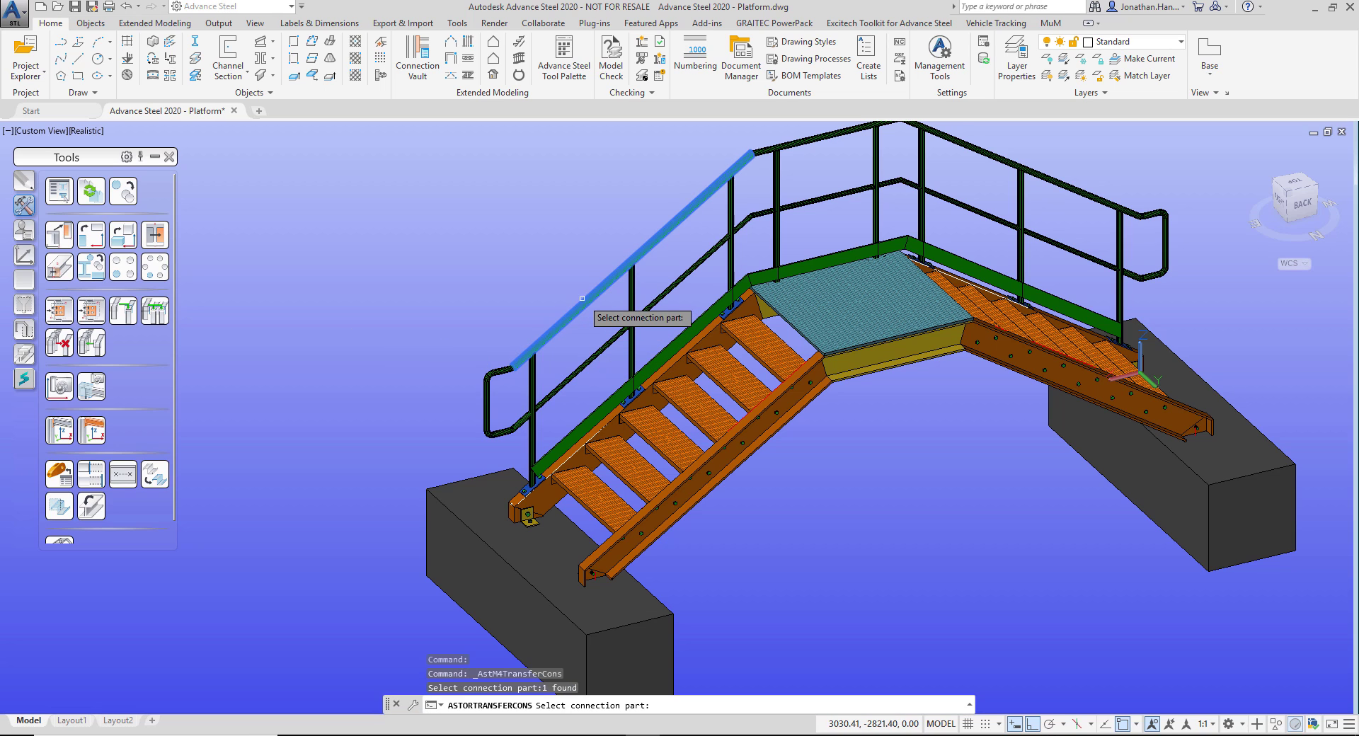
{"action": "right_click", "coordinate": [570, 229]}
- Choose the opposite side's two stair stringers and the platform channel as base beams for the transferred railing
{"action": "scroll", "coordinate": [808, 425], "scroll_direction": "down", "scroll_amount": 7}
{"action": "scroll", "coordinate": [799, 428], "scroll_direction": "up", "scroll_amount": 8}
{"action": "left_click", "coordinate": [801, 396]}
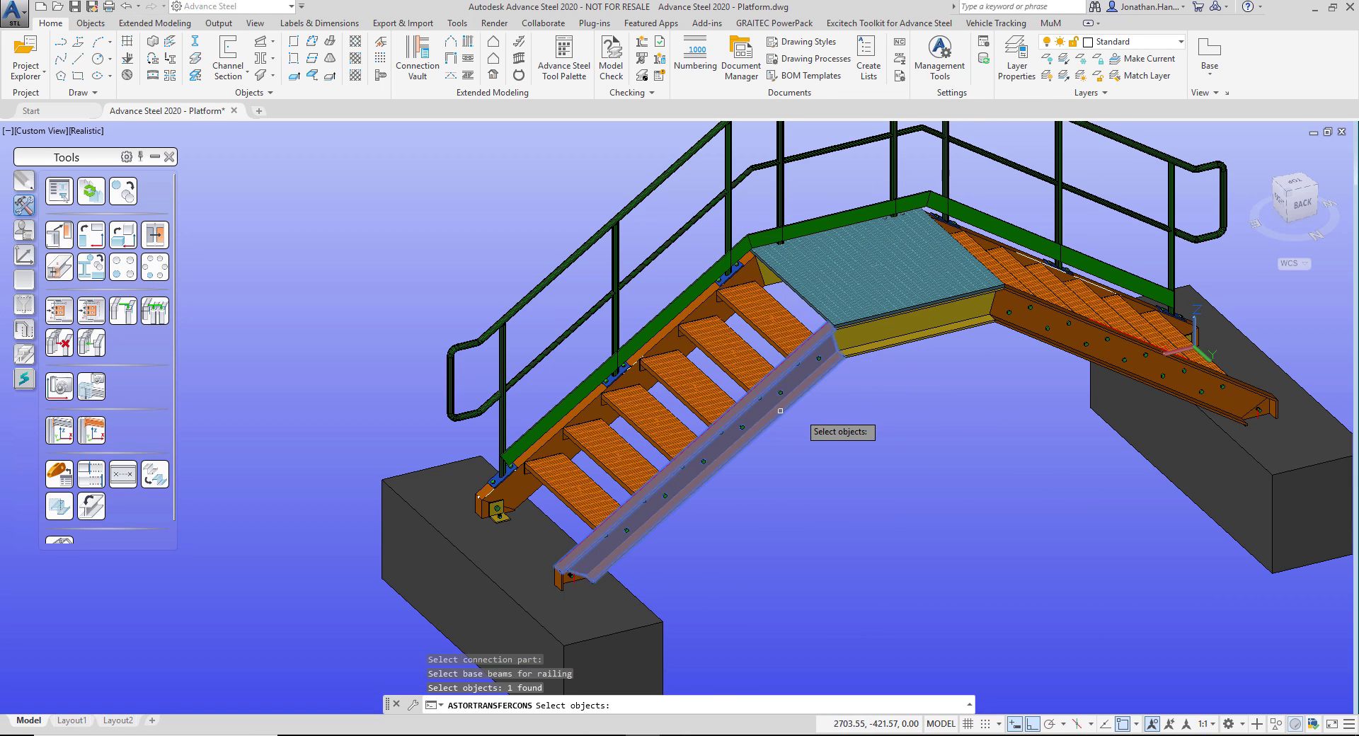
{"action": "left_click", "coordinate": [1039, 339]}
{"action": "left_click", "coordinate": [1039, 339]}
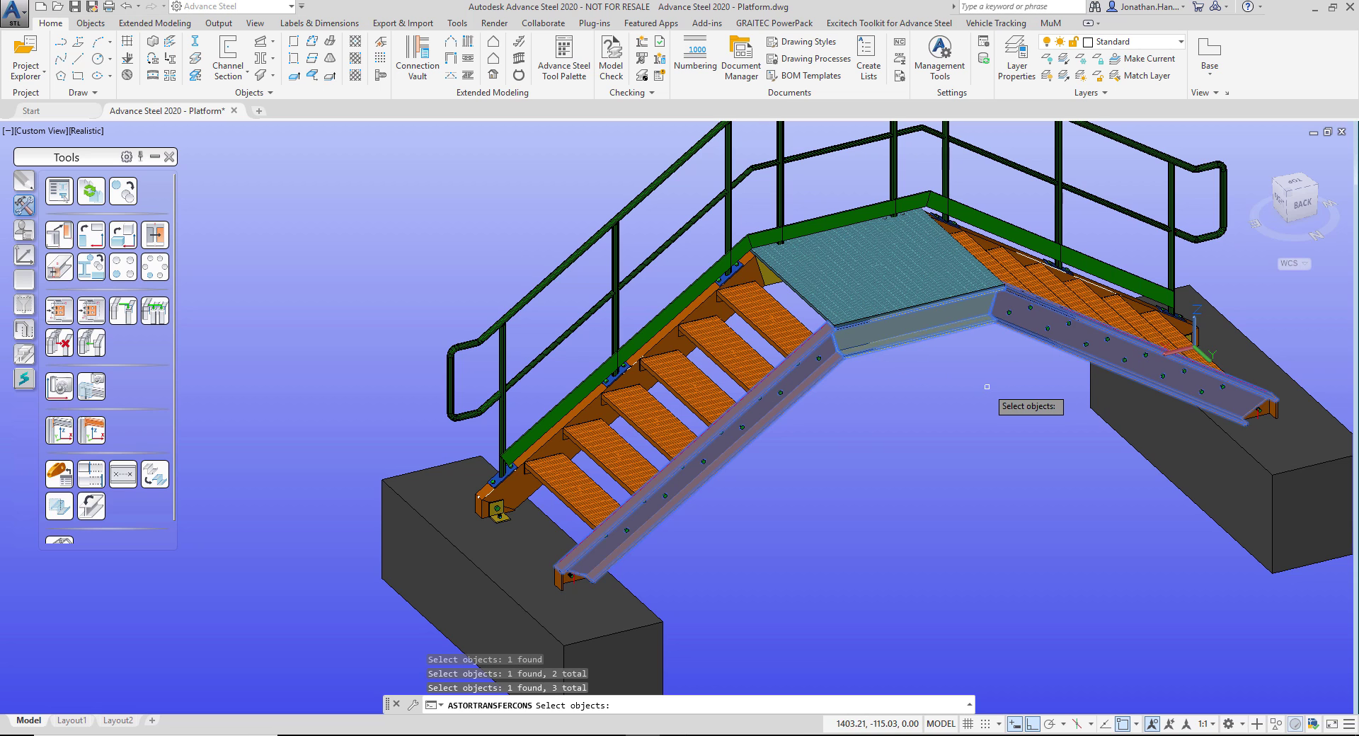
{"action": "key", "text": "Return"}
- Place the transferred railing between the outer top corners of the two stringer feet, with no nosing point, and end the transfer
{"action": "scroll", "coordinate": [567, 576], "scroll_direction": "up", "scroll_amount": 5}
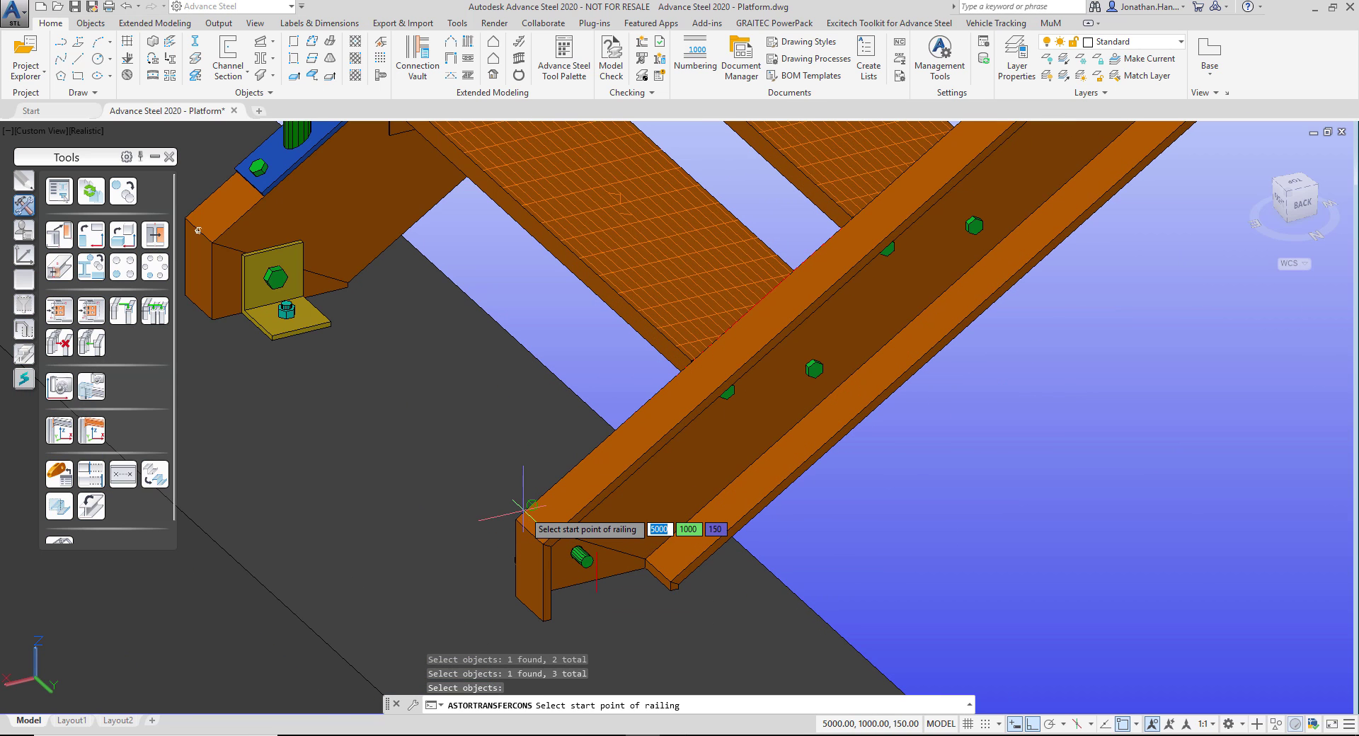
{"action": "left_click", "coordinate": [514, 519]}
{"action": "scroll", "coordinate": [531, 488], "scroll_direction": "down", "scroll_amount": 5}
{"action": "scroll", "coordinate": [1196, 400], "scroll_direction": "up", "scroll_amount": 5}
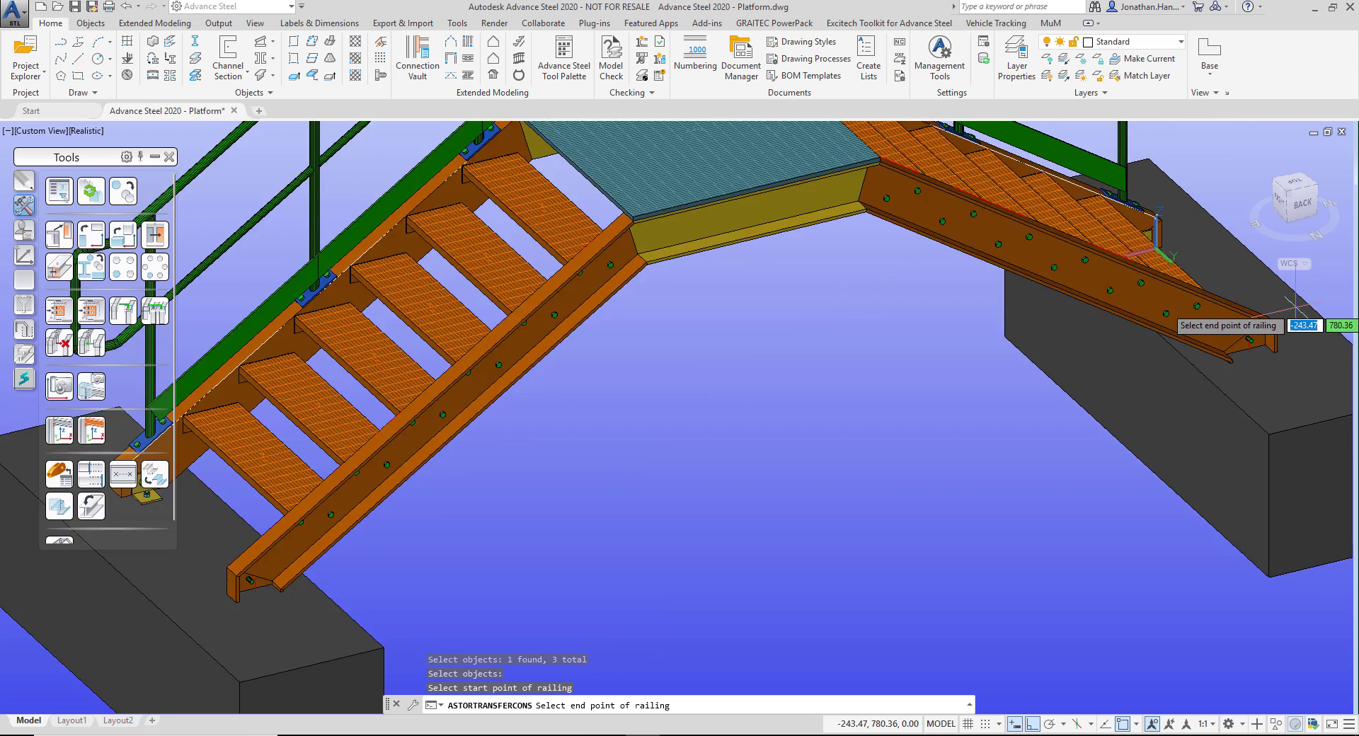
{"action": "left_click", "coordinate": [1128, 360]}
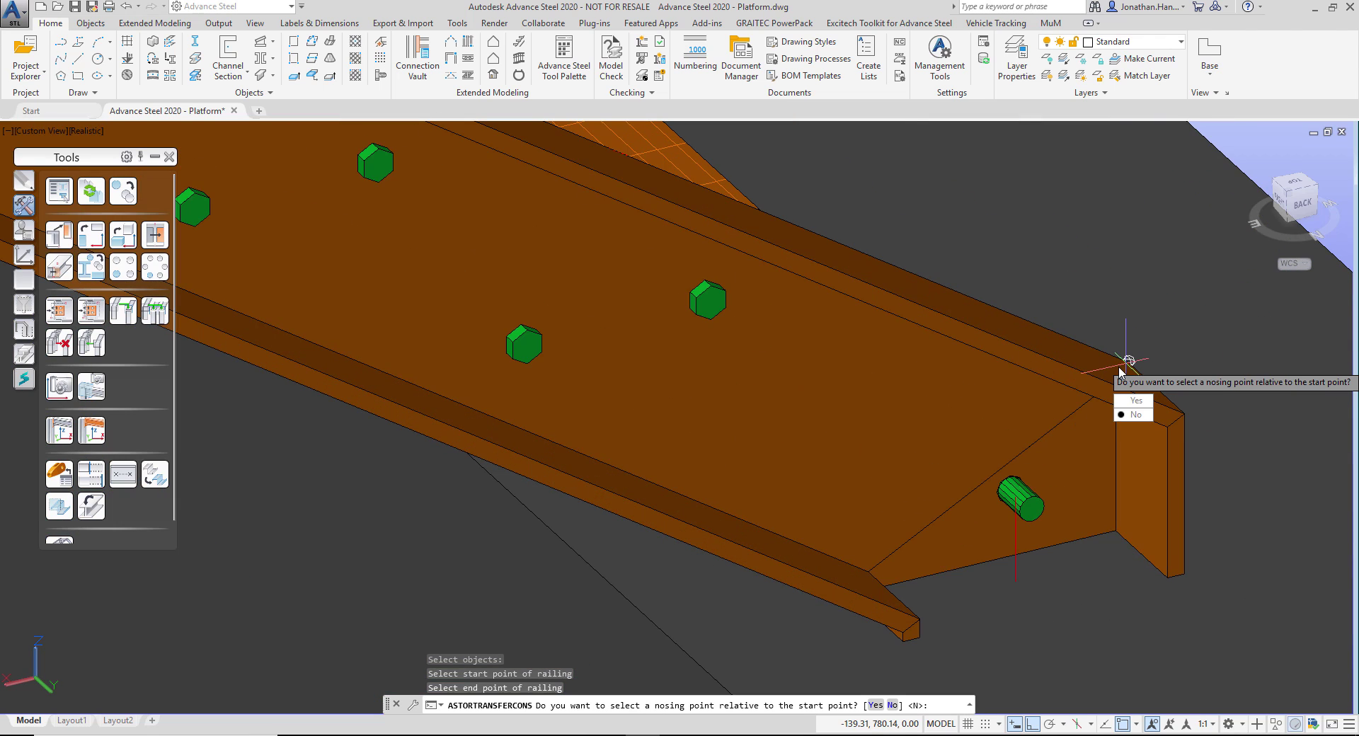
{"action": "left_click", "coordinate": [1133, 415]}
{"action": "scroll", "coordinate": [899, 436], "scroll_direction": "down", "scroll_amount": 6}
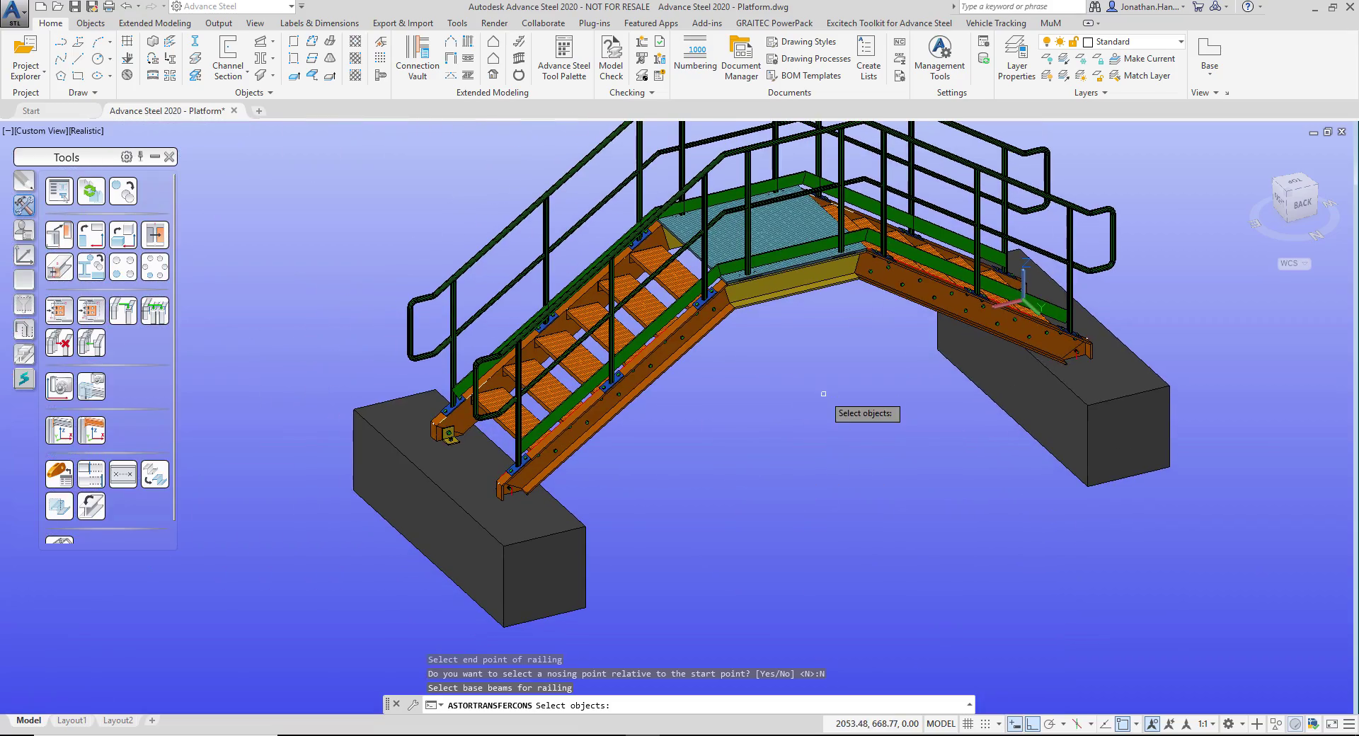
{"action": "middle_click_drag", "start_coordinate": [823, 394], "coordinate": [1154, 419], "text": "shift"}
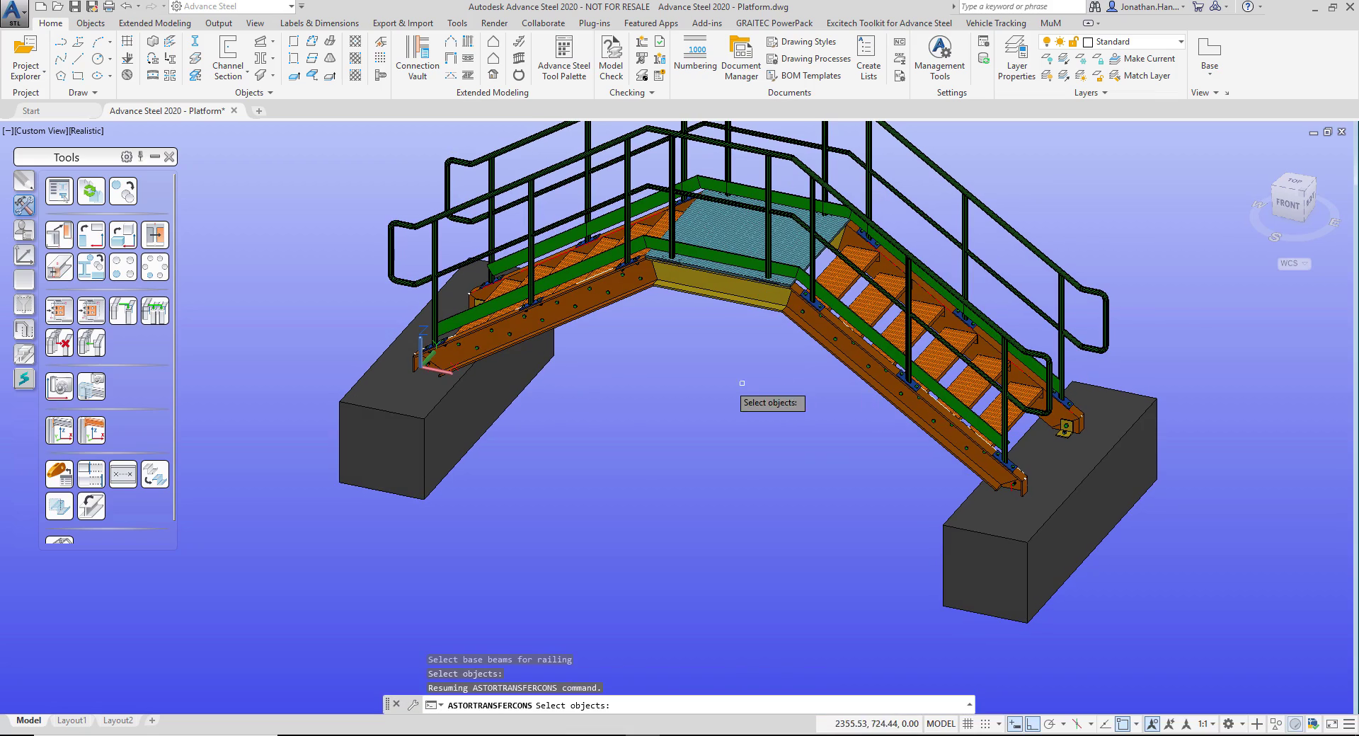
{"action": "key", "text": "Return"}
- Show the model in the 2D Wireframe visual style and set the UCS to World
{"action": "scroll", "coordinate": [714, 380], "scroll_direction": "up", "scroll_amount": 6}
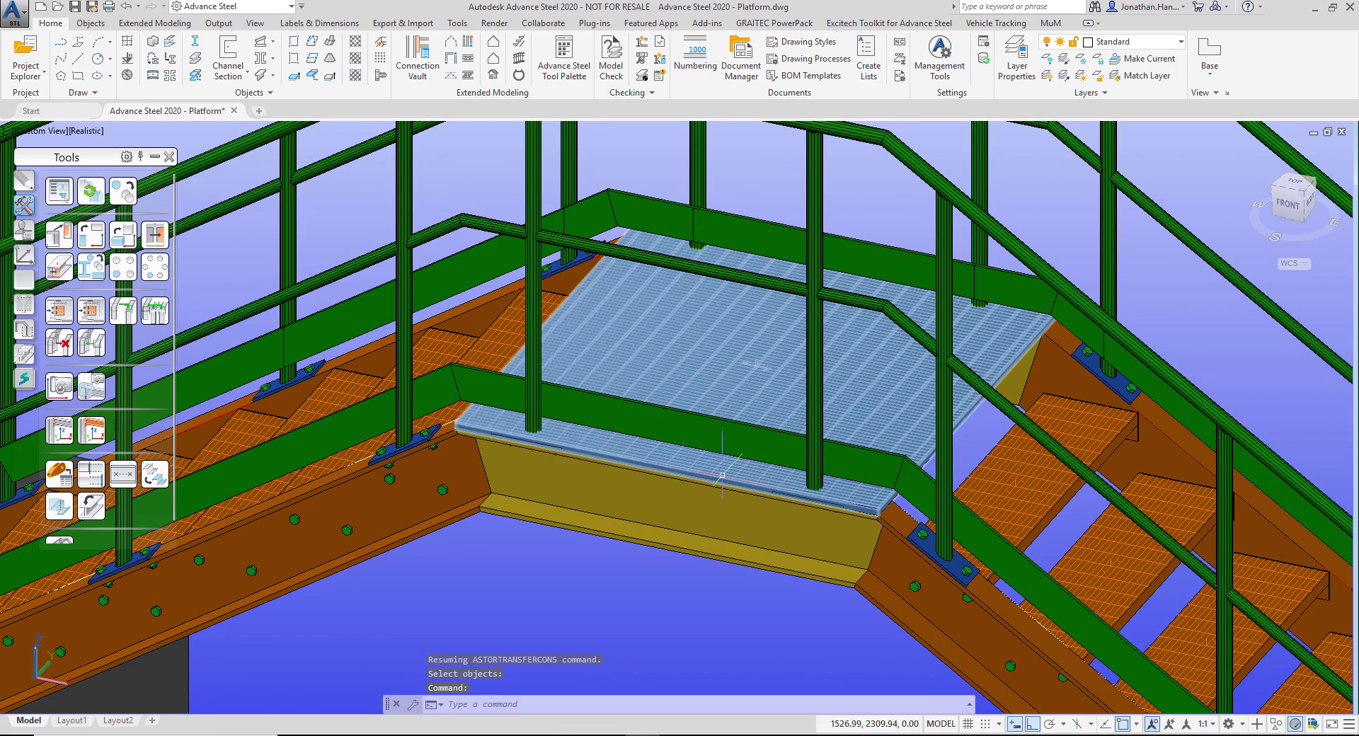
{"action": "scroll", "coordinate": [722, 475], "scroll_direction": "up", "scroll_amount": 3}
{"action": "scroll", "coordinate": [722, 476], "scroll_direction": "down", "scroll_amount": 6}
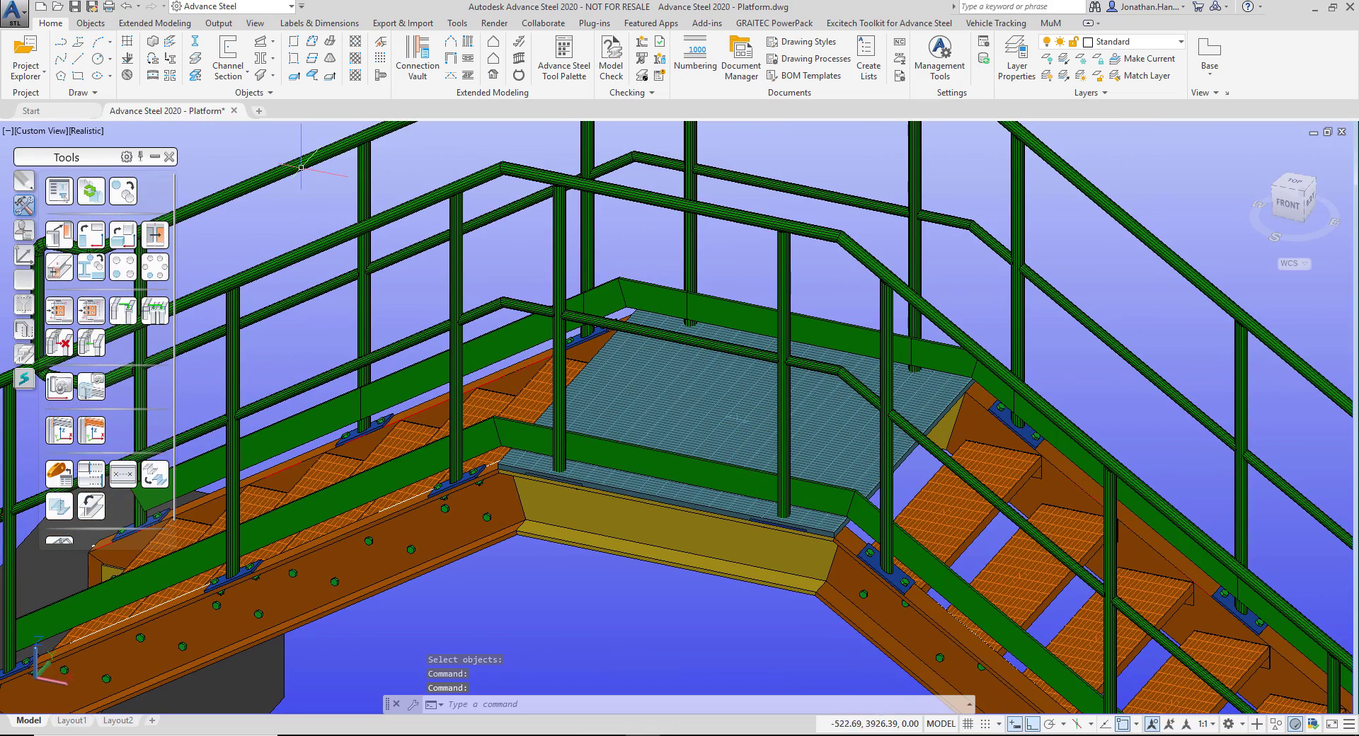
{"action": "left_click", "coordinate": [89, 136]}
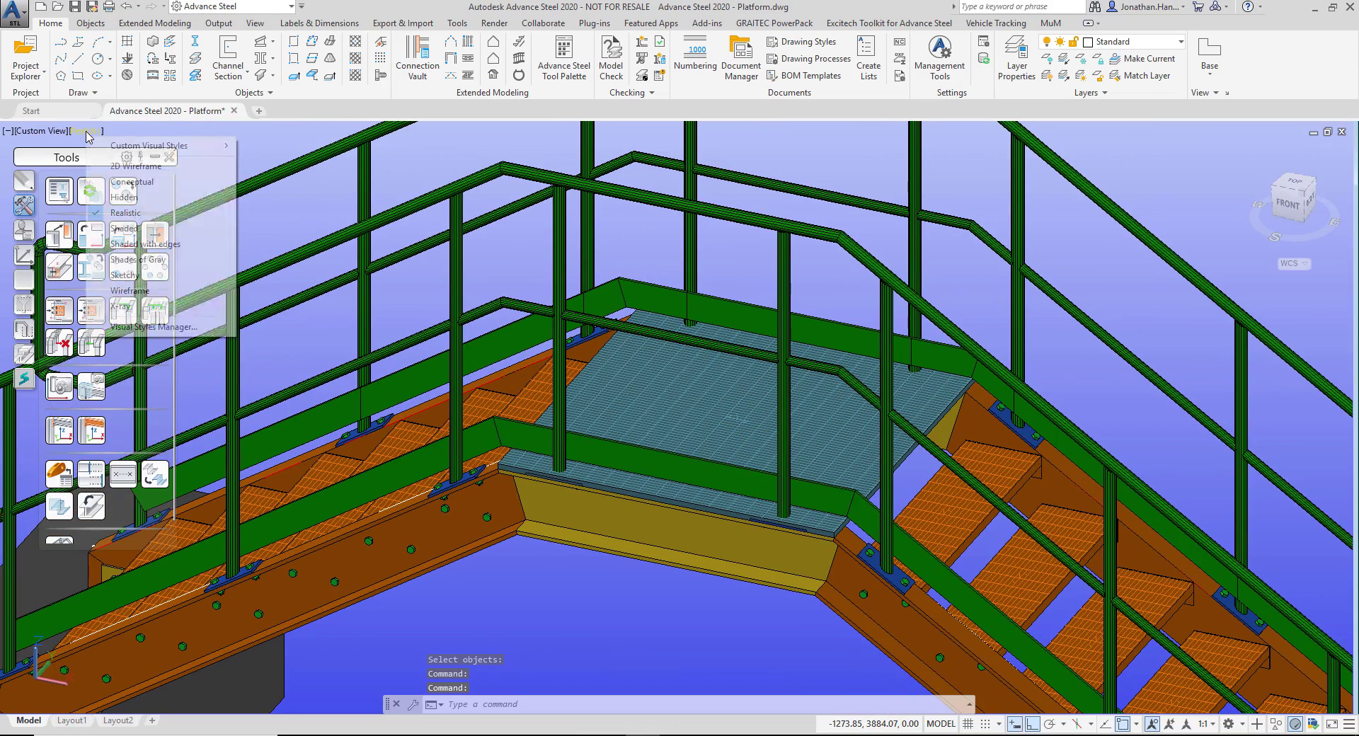
{"action": "left_click", "coordinate": [134, 168]}
{"action": "left_click", "coordinate": [32, 253]}
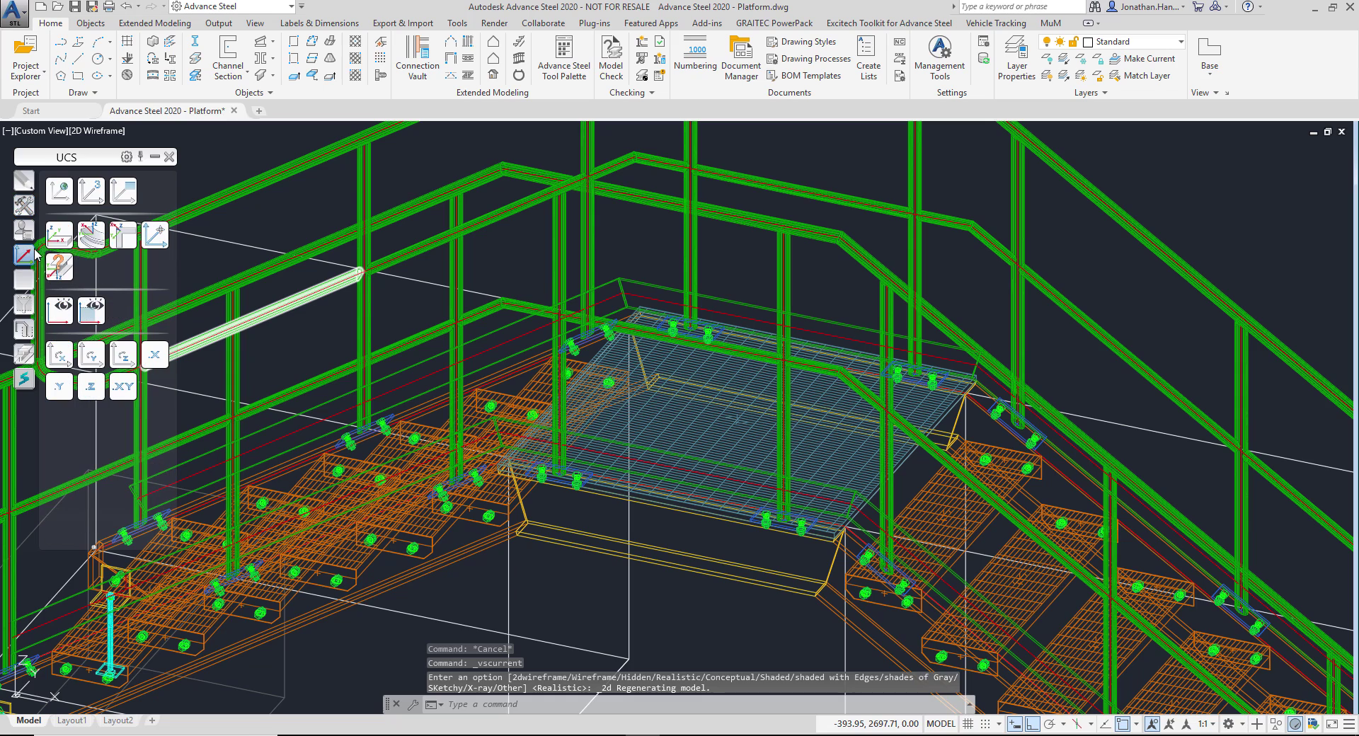
{"action": "left_click", "coordinate": [80, 198]}
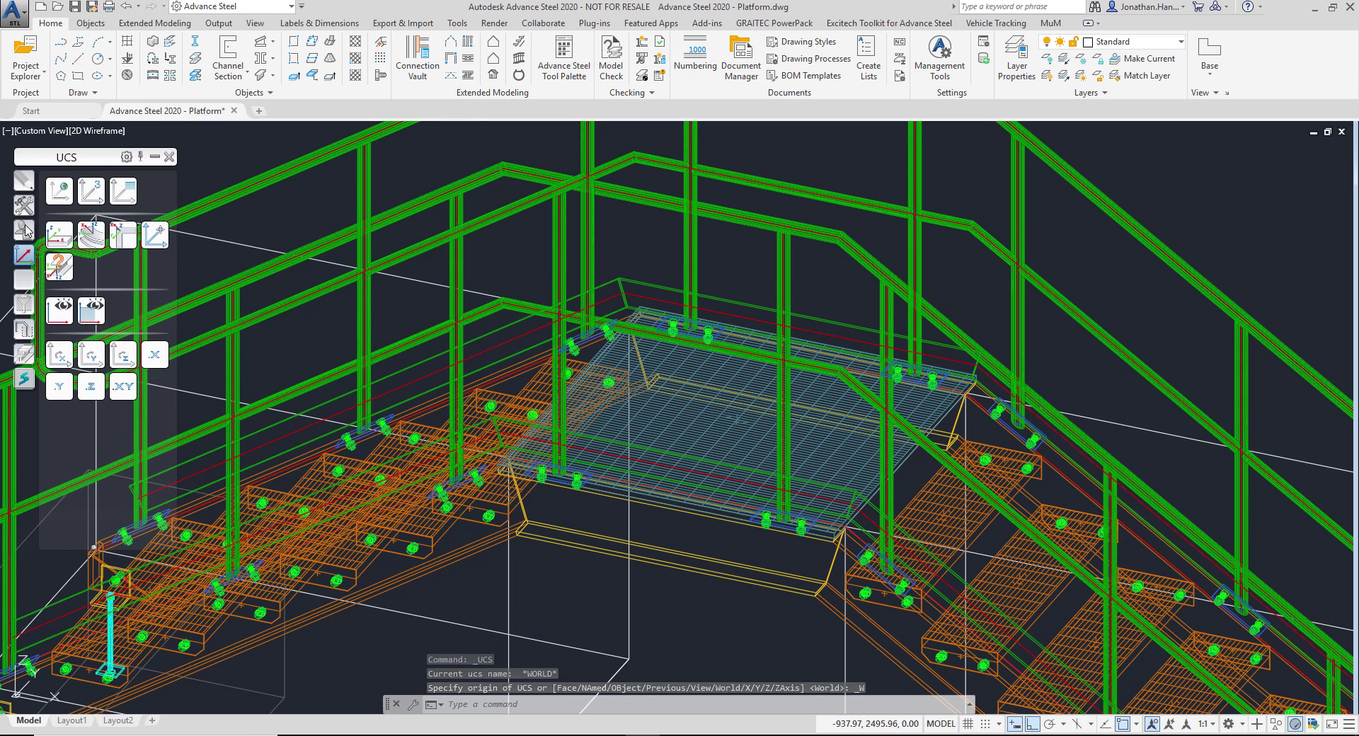
- Cut a 200 x 90 rectangular contour in the platform grating around the base plate of the front edge's left post
{"action": "left_click", "coordinate": [23, 354]}
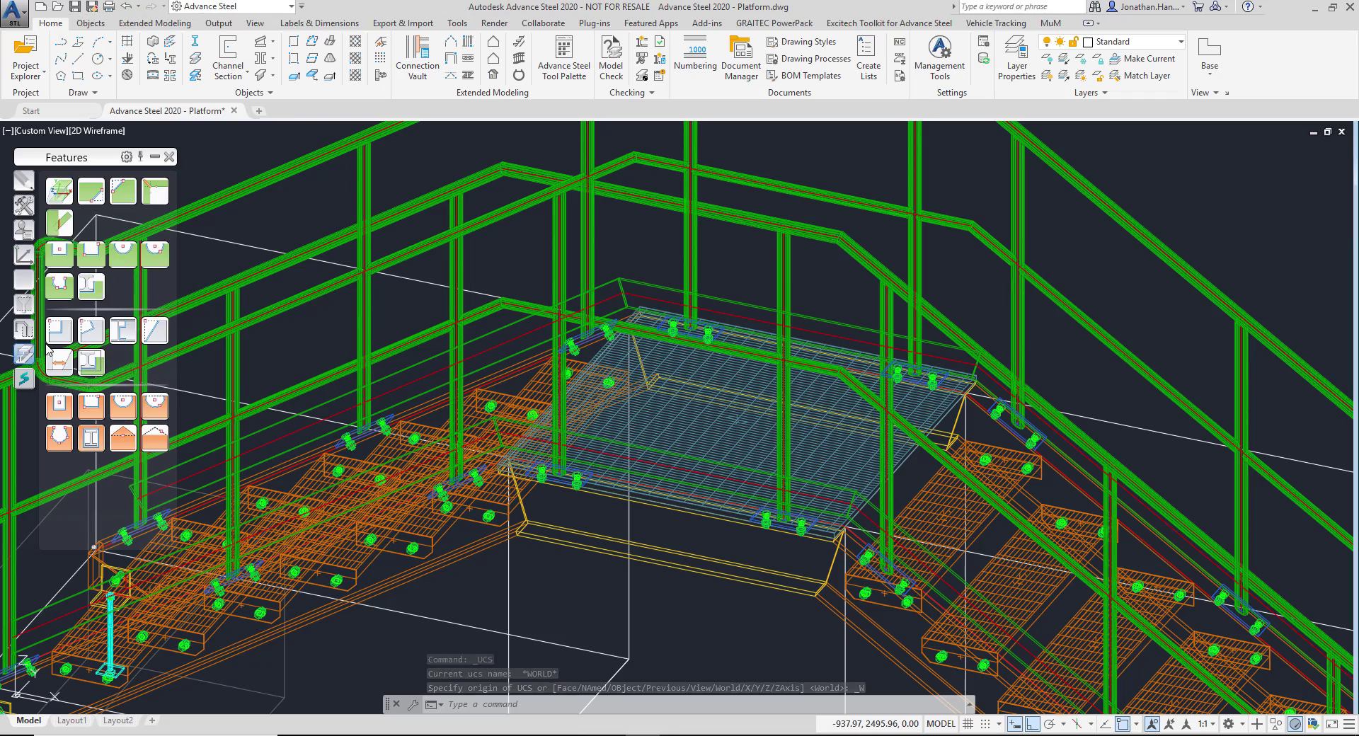
{"action": "left_click", "coordinate": [92, 258]}
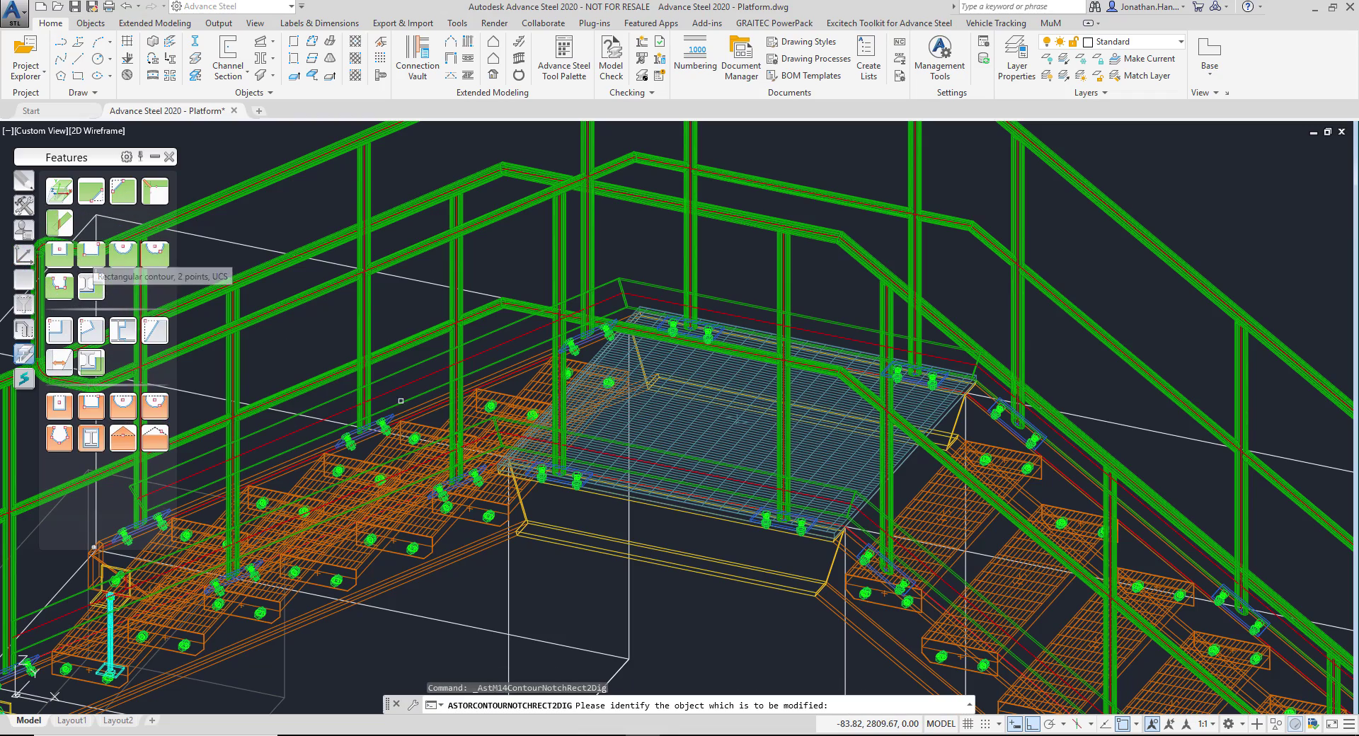
{"action": "scroll", "coordinate": [601, 486], "scroll_direction": "up", "scroll_amount": 6}
{"action": "left_click", "coordinate": [588, 470]}
{"action": "middle_click_drag", "start_coordinate": [631, 416], "coordinate": [828, 407]}
{"action": "left_click", "coordinate": [298, 387]}
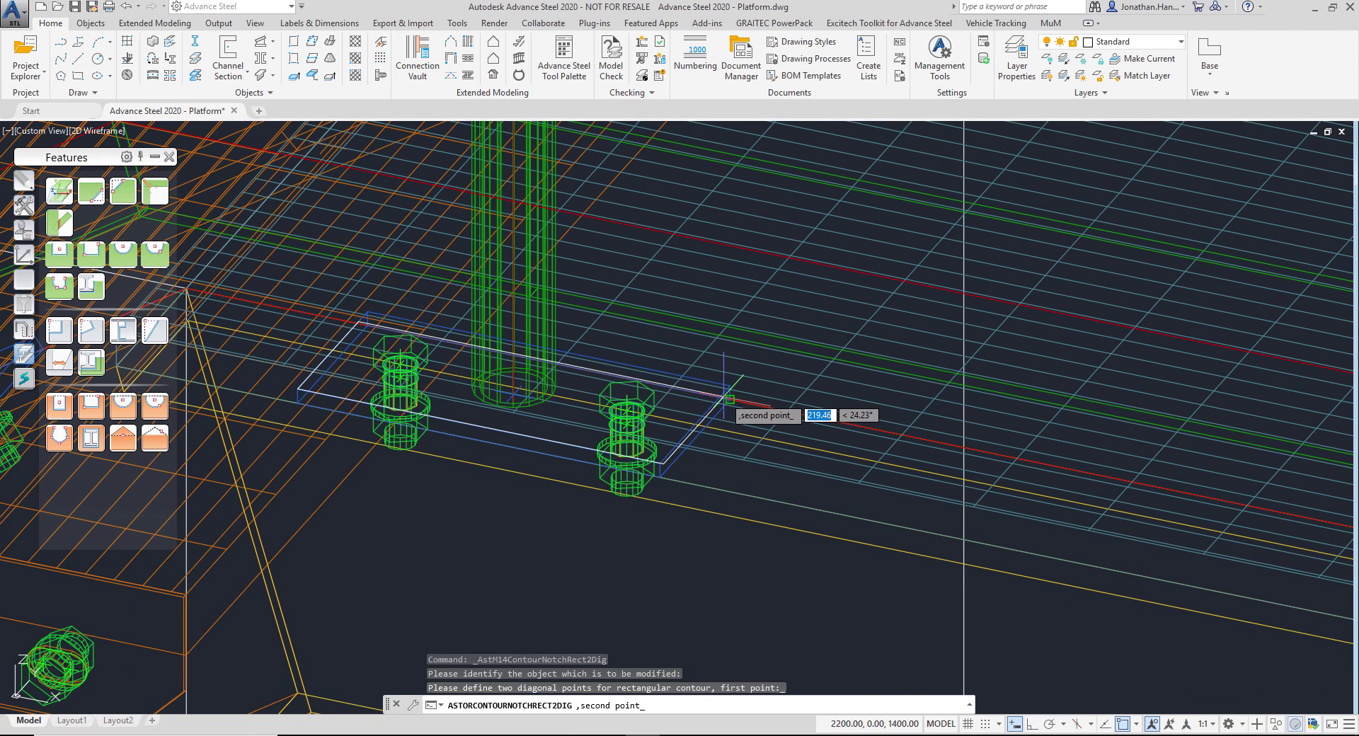
{"action": "type", "text": "200"}
{"action": "key", "text": "Return"}
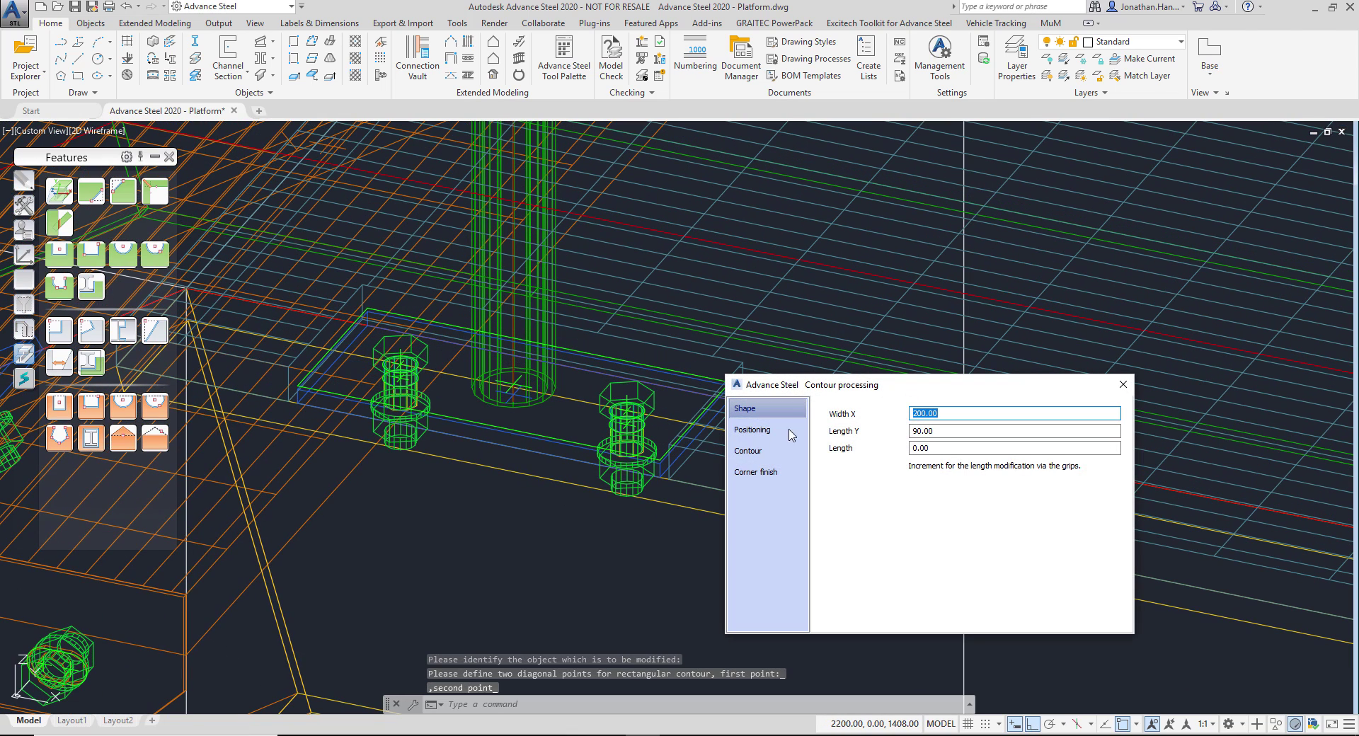
{"action": "left_click", "coordinate": [773, 458]}
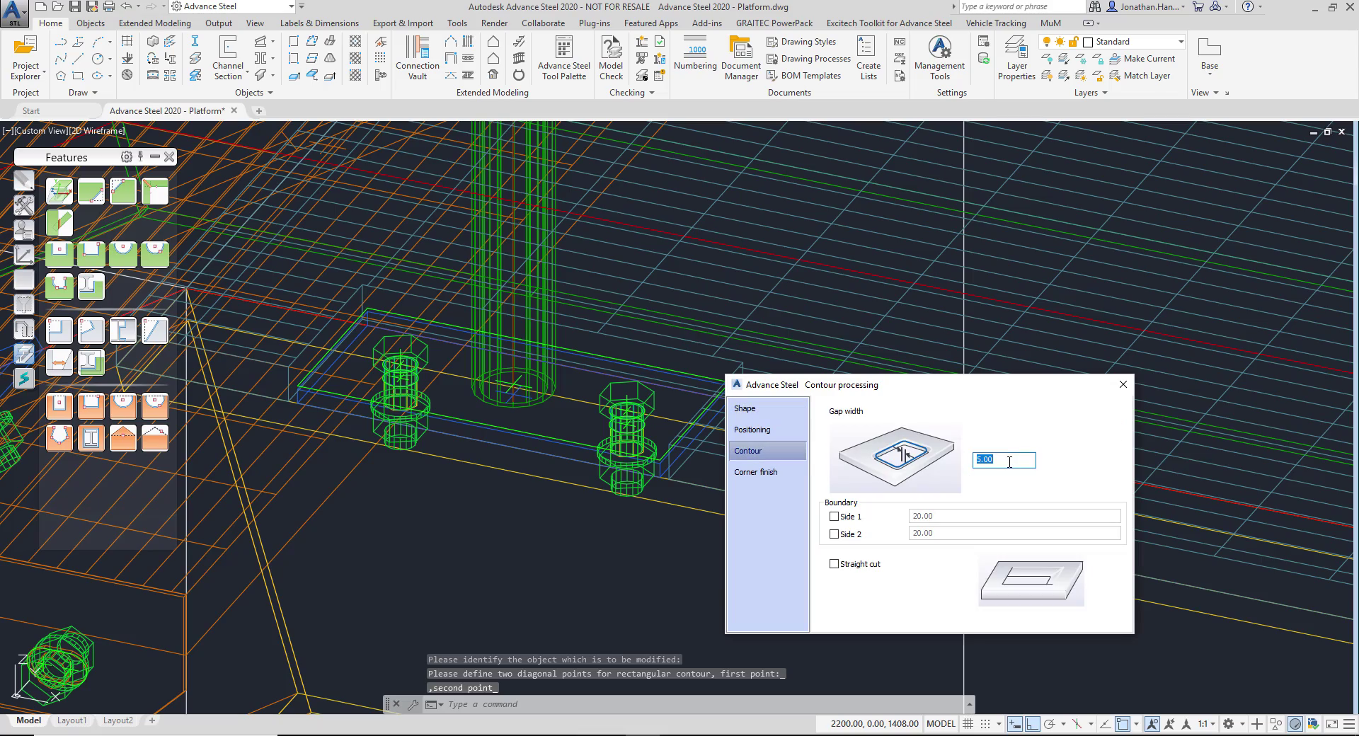
{"action": "left_click", "coordinate": [1121, 386]}
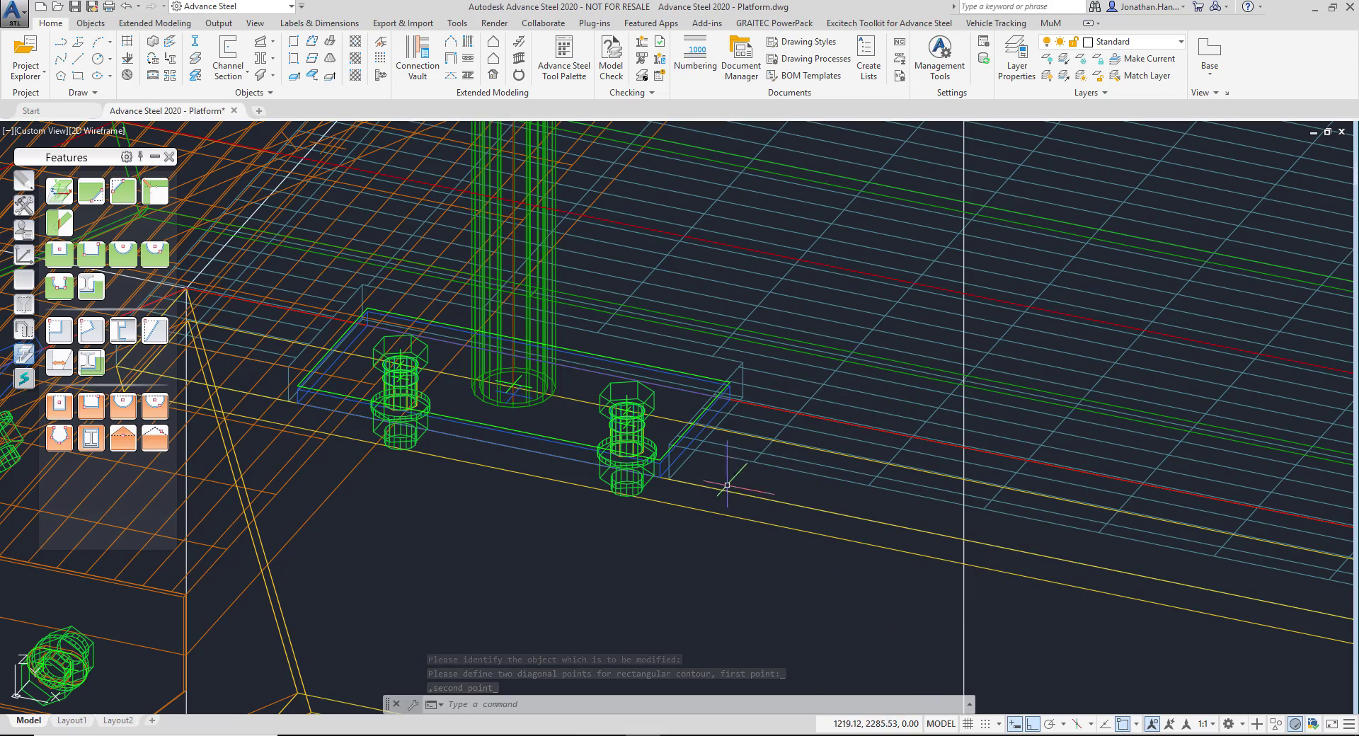
- Cut a 200 mm wide rectangular contour in the grating around the base plate of the front edge's right post
{"action": "scroll", "coordinate": [719, 470], "scroll_direction": "down", "scroll_amount": 5}
{"action": "middle_click_drag", "start_coordinate": [719, 470], "coordinate": [605, 352]}
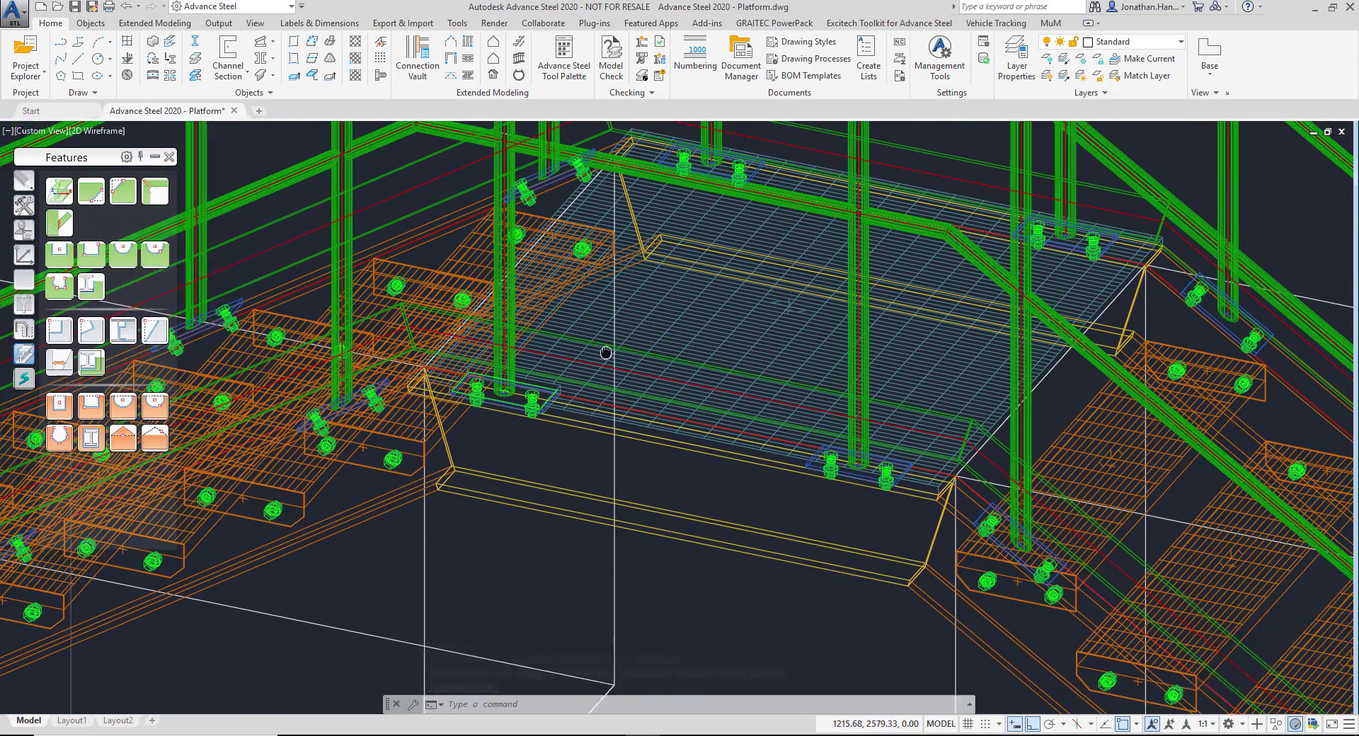
{"action": "left_click", "coordinate": [90, 252]}
{"action": "scroll", "coordinate": [757, 460], "scroll_direction": "up", "scroll_amount": 5}
{"action": "left_click", "coordinate": [759, 457]}
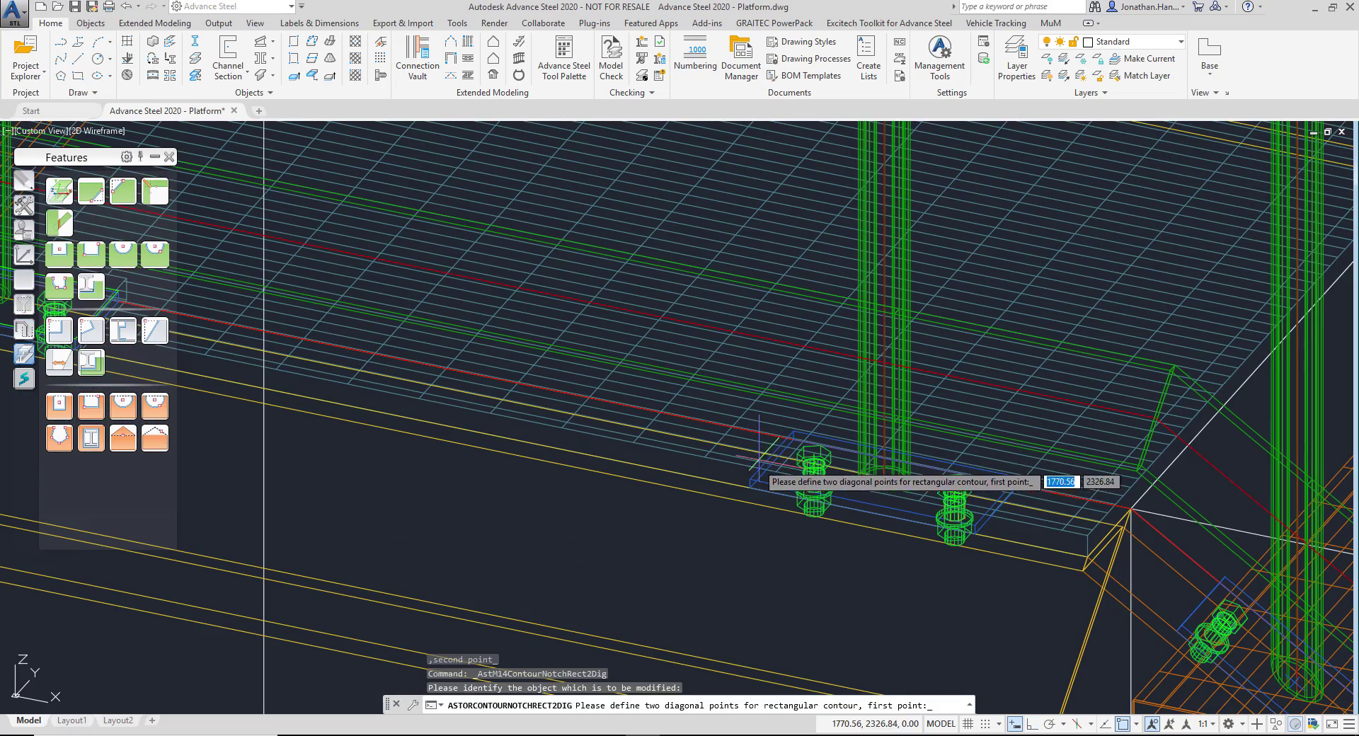
{"action": "left_click", "coordinate": [759, 458]}
{"action": "left_click", "coordinate": [1023, 504]}
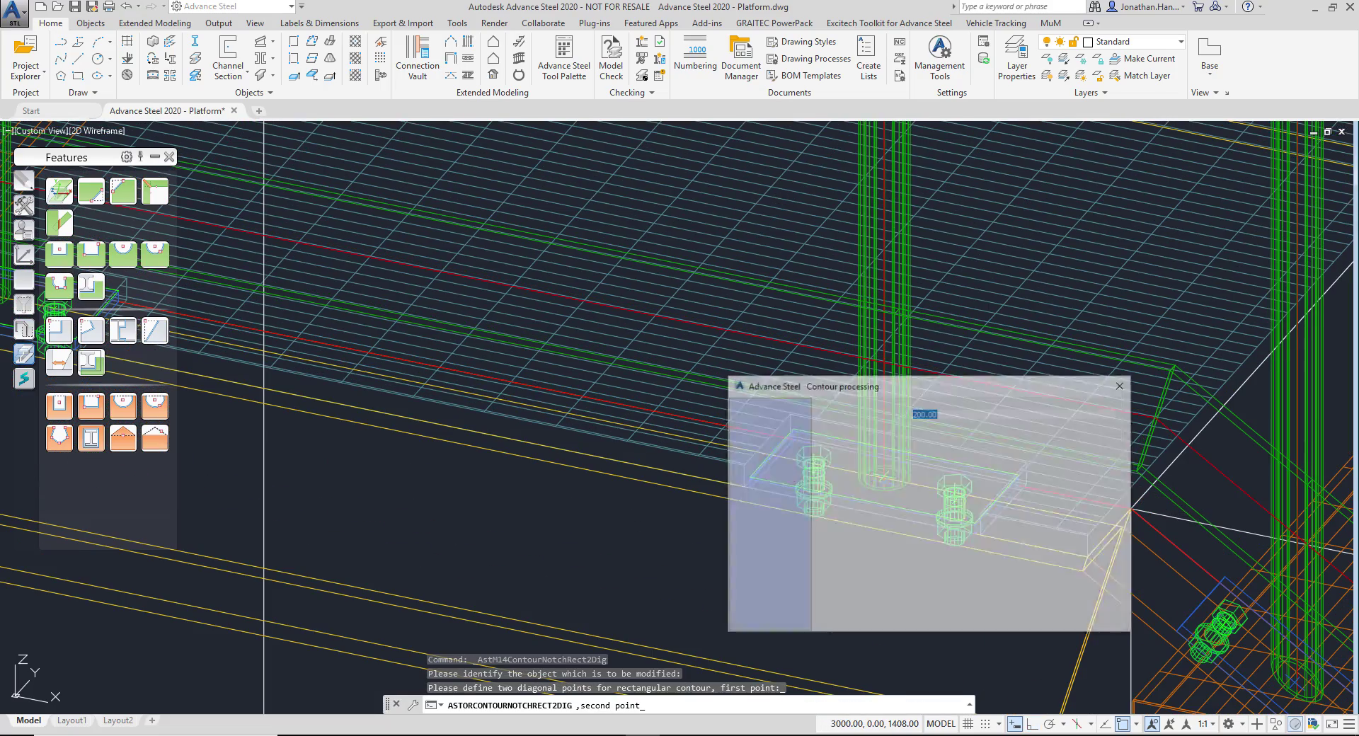
{"action": "left_click", "coordinate": [1122, 387]}
- Cut a 200 x 90 rectangular contour in the grating around the base plate of the rear edge's right post
{"action": "middle_click_drag", "start_coordinate": [1064, 347], "coordinate": [677, 673]}
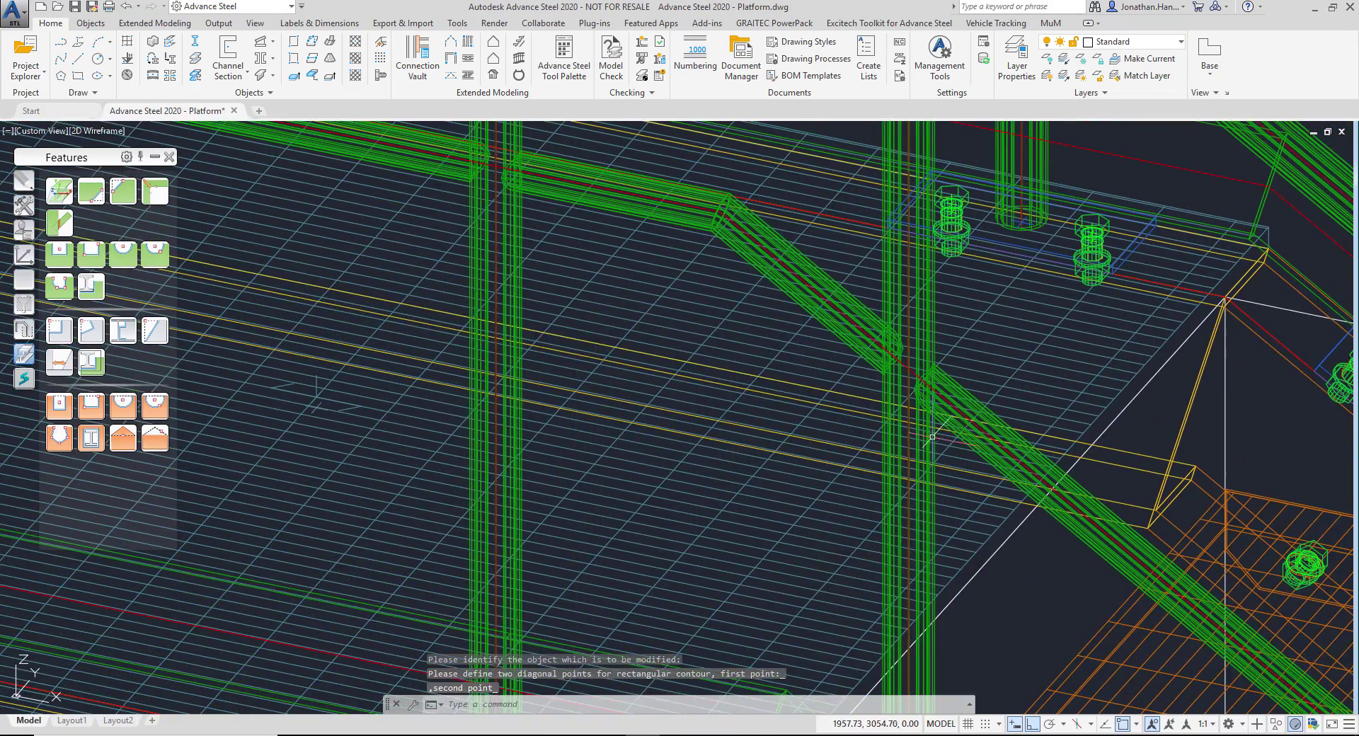
{"action": "middle_click_drag", "start_coordinate": [932, 437], "coordinate": [779, 567]}
{"action": "key", "text": "Return"}
{"action": "left_click", "coordinate": [1041, 341]}
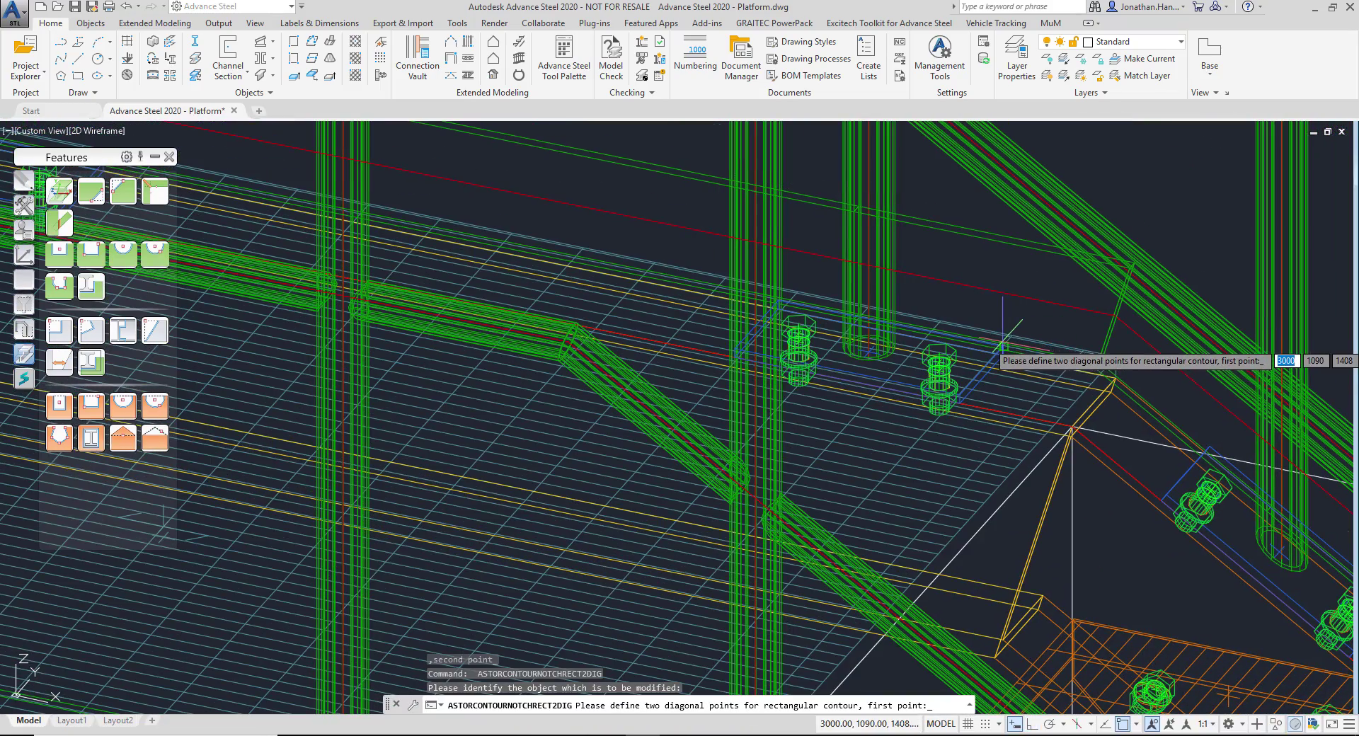
{"action": "left_click", "coordinate": [1002, 347]}
{"action": "left_click", "coordinate": [737, 352]}
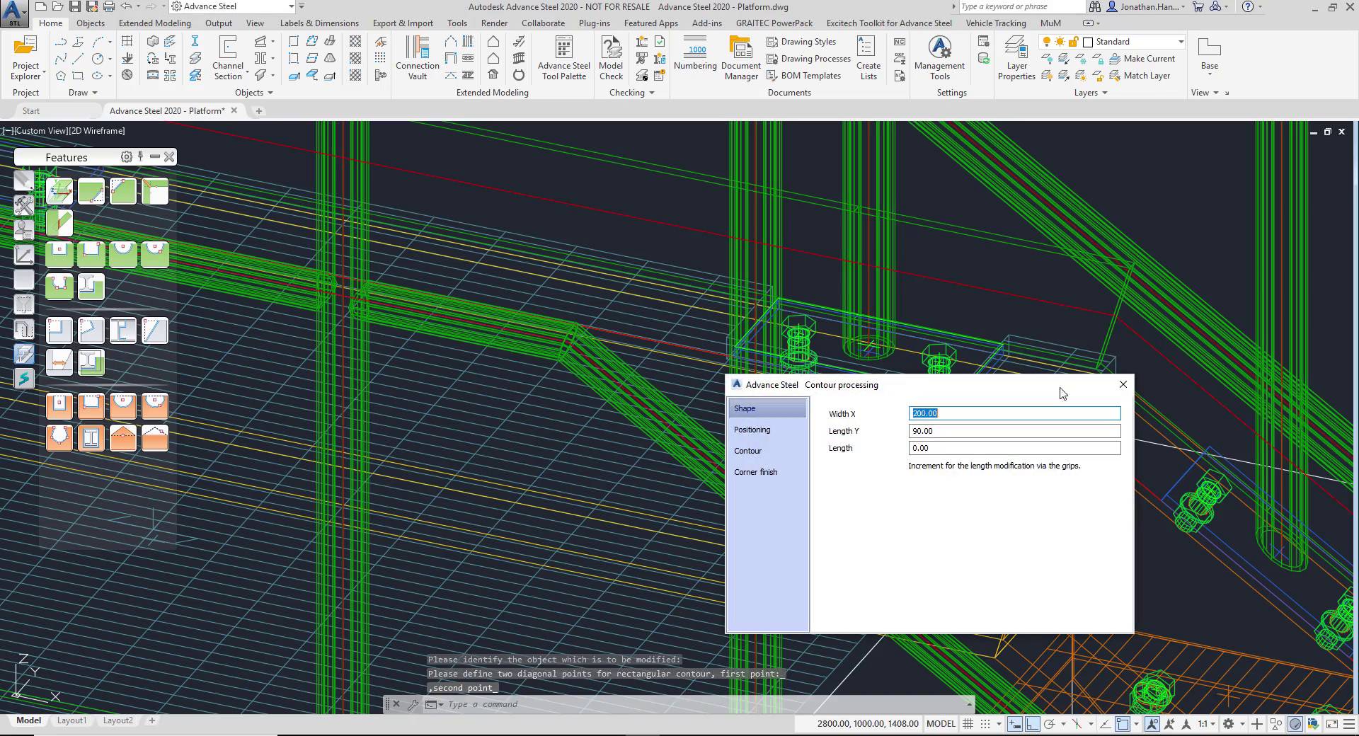
{"action": "left_click", "coordinate": [1121, 385]}
- Cut a 200 x 90 rectangular contour in the grating around the base plate of the rear edge's left post
{"action": "scroll", "coordinate": [1012, 368], "scroll_direction": "down", "scroll_amount": 5}
{"action": "scroll", "coordinate": [842, 380], "scroll_direction": "up", "scroll_amount": 3}
{"action": "key", "text": "Return"}
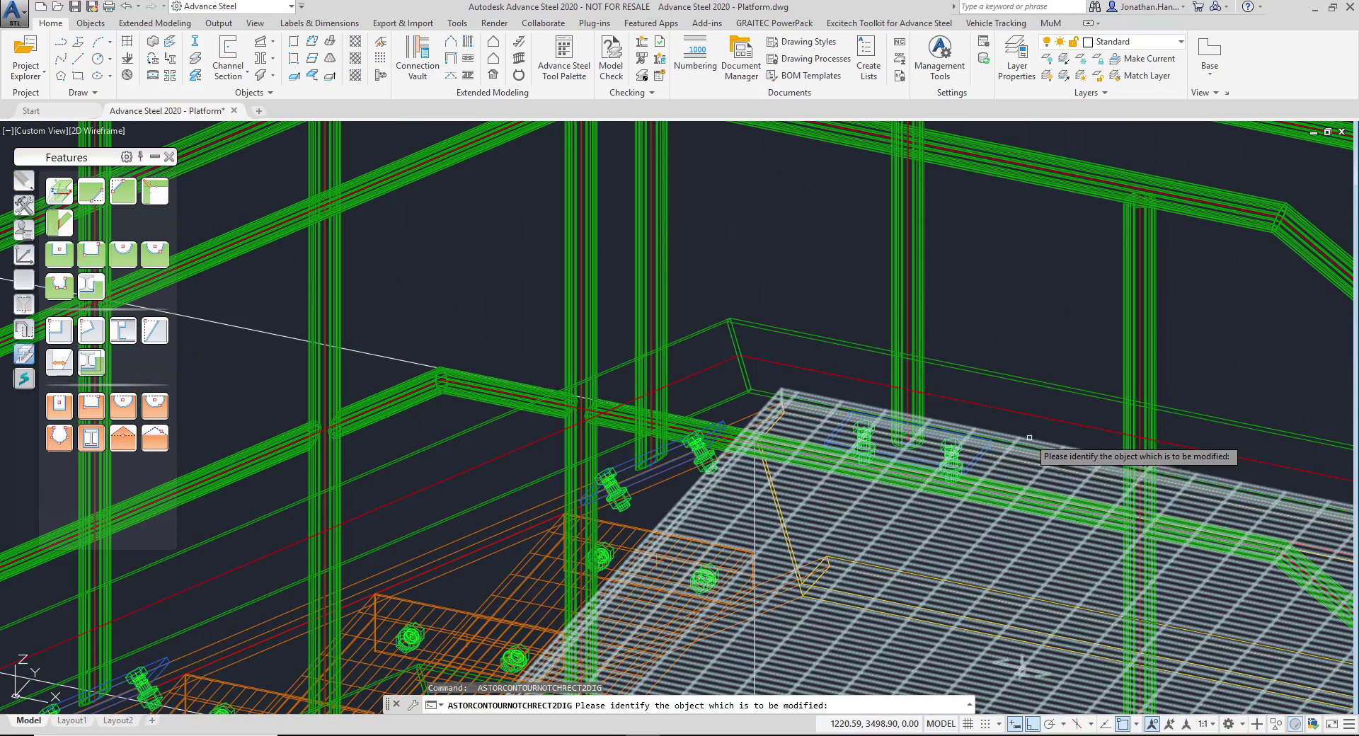
{"action": "left_click", "coordinate": [1031, 440]}
{"action": "scroll", "coordinate": [1030, 440], "scroll_direction": "up", "scroll_amount": 5}
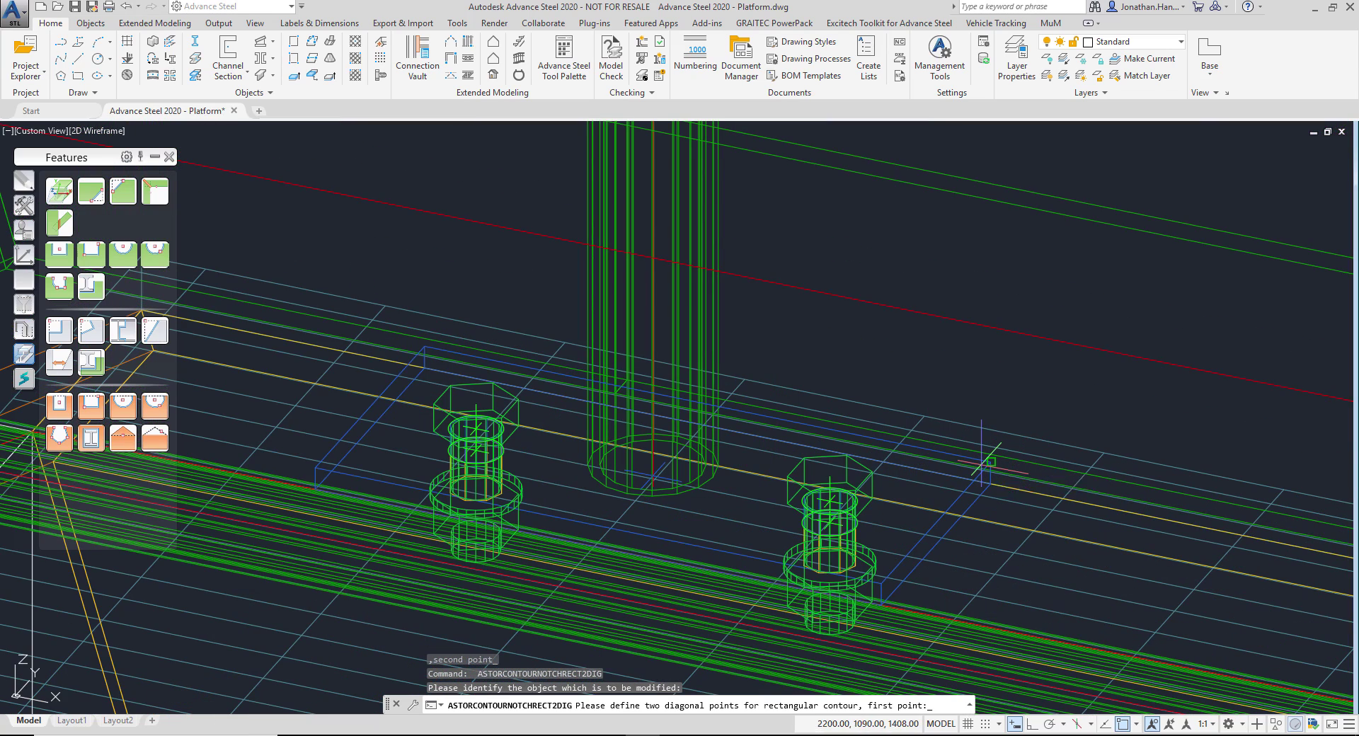
{"action": "left_click", "coordinate": [989, 462]}
{"action": "left_click", "coordinate": [316, 464]}
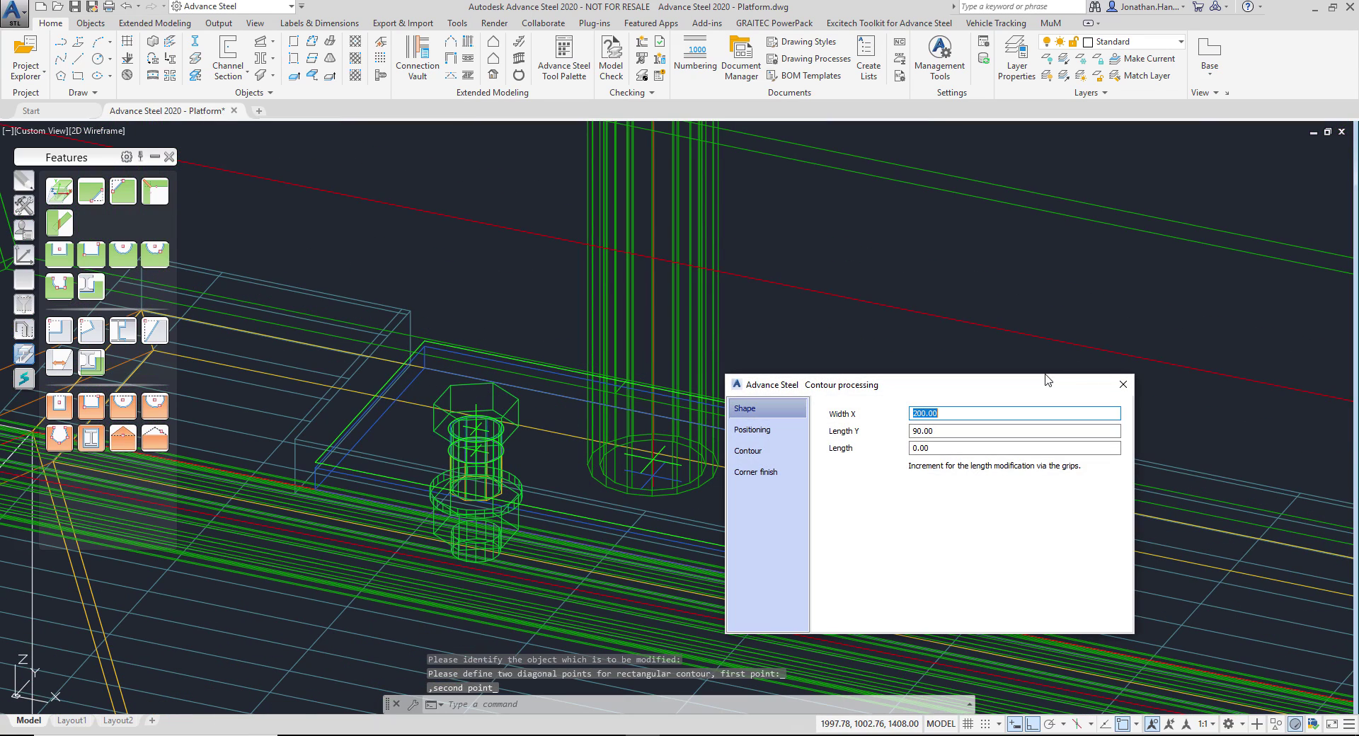
{"action": "left_click", "coordinate": [1120, 386]}
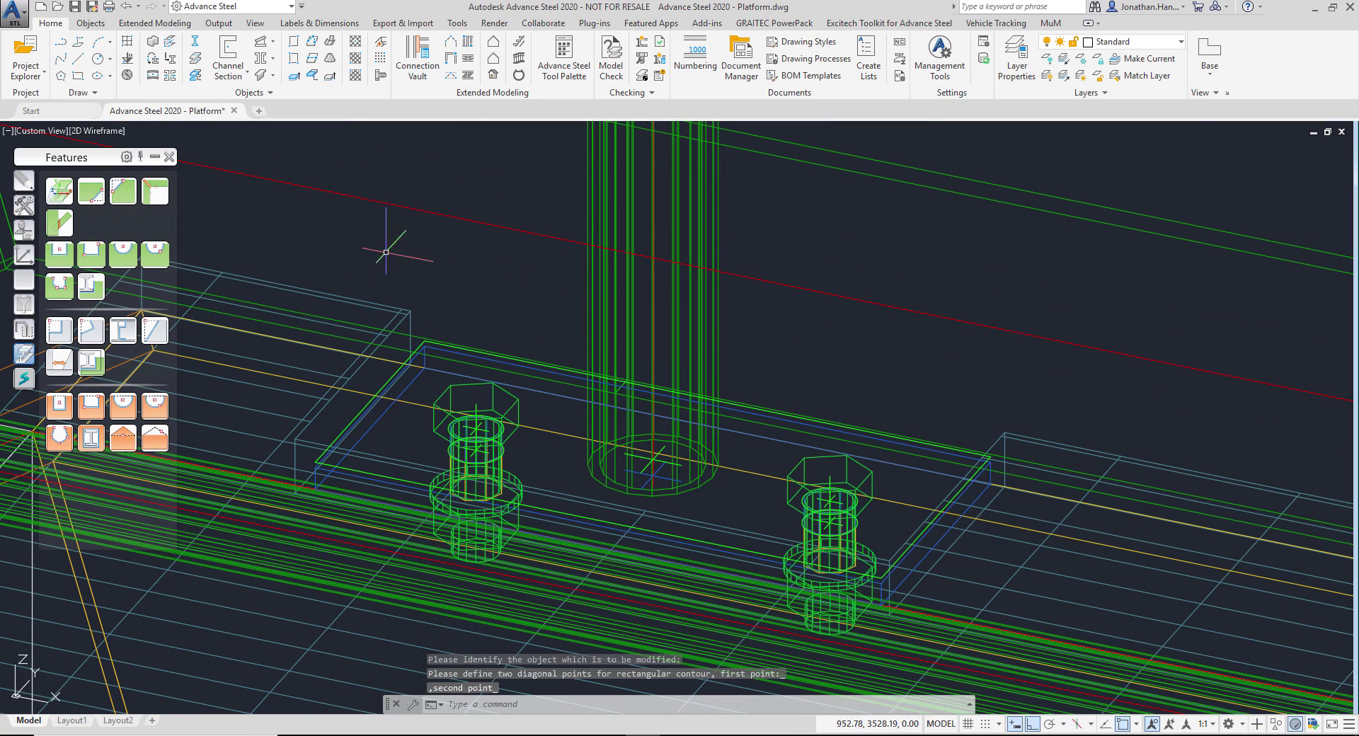
- Return the view to the Realistic visual style and examine the grating cutouts and the whole double-stair platform from both sides
{"action": "left_click", "coordinate": [106, 135]}
{"action": "left_click", "coordinate": [148, 213]}
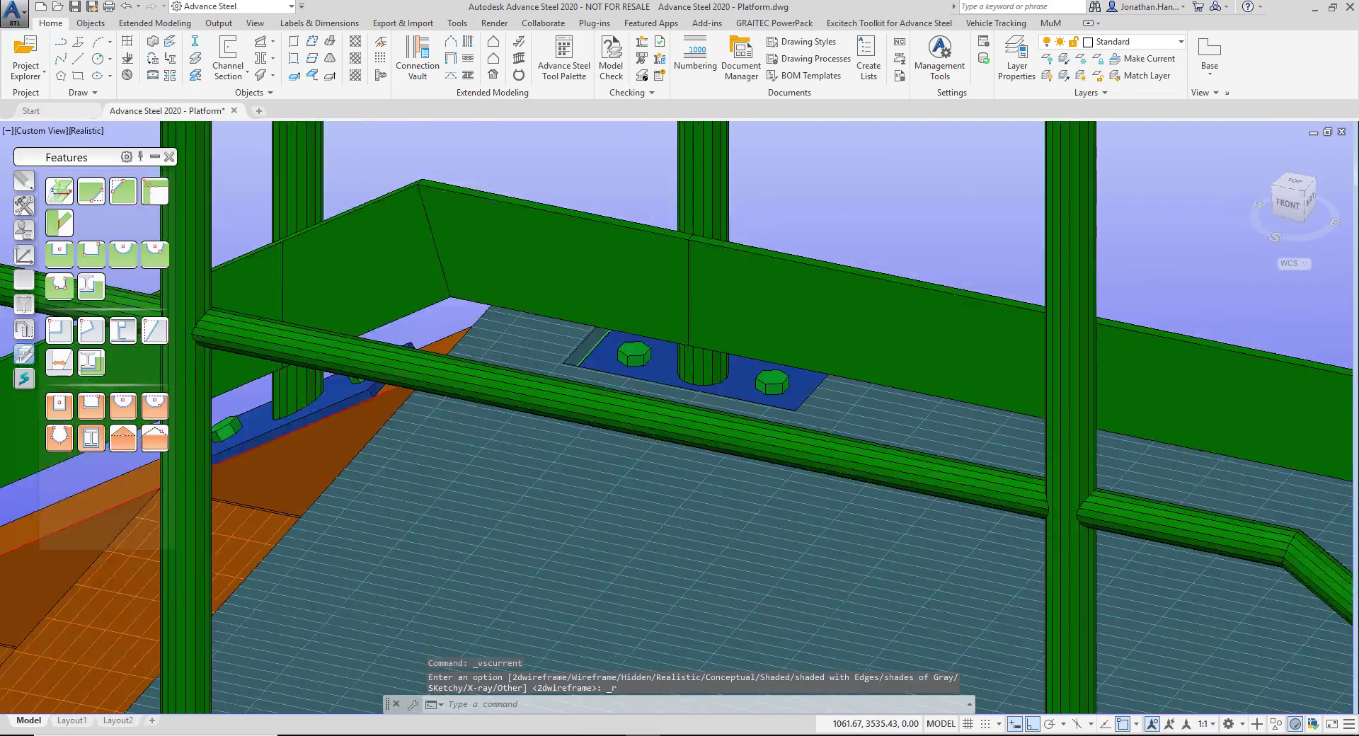
{"action": "scroll", "coordinate": [765, 304], "scroll_direction": "down", "scroll_amount": 6}
{"action": "middle_click_drag", "start_coordinate": [862, 318], "coordinate": [555, 367], "text": "shift"}
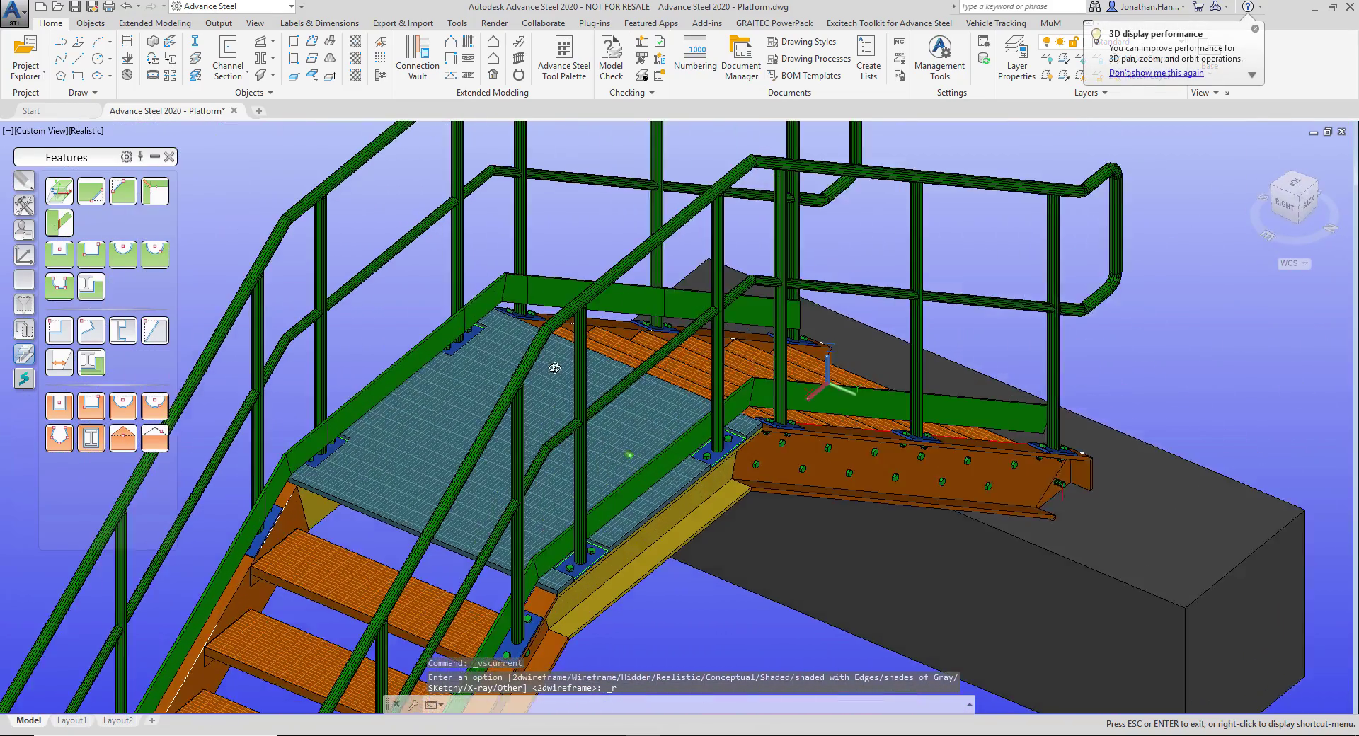
{"action": "scroll", "coordinate": [925, 454], "scroll_direction": "up", "scroll_amount": 10}
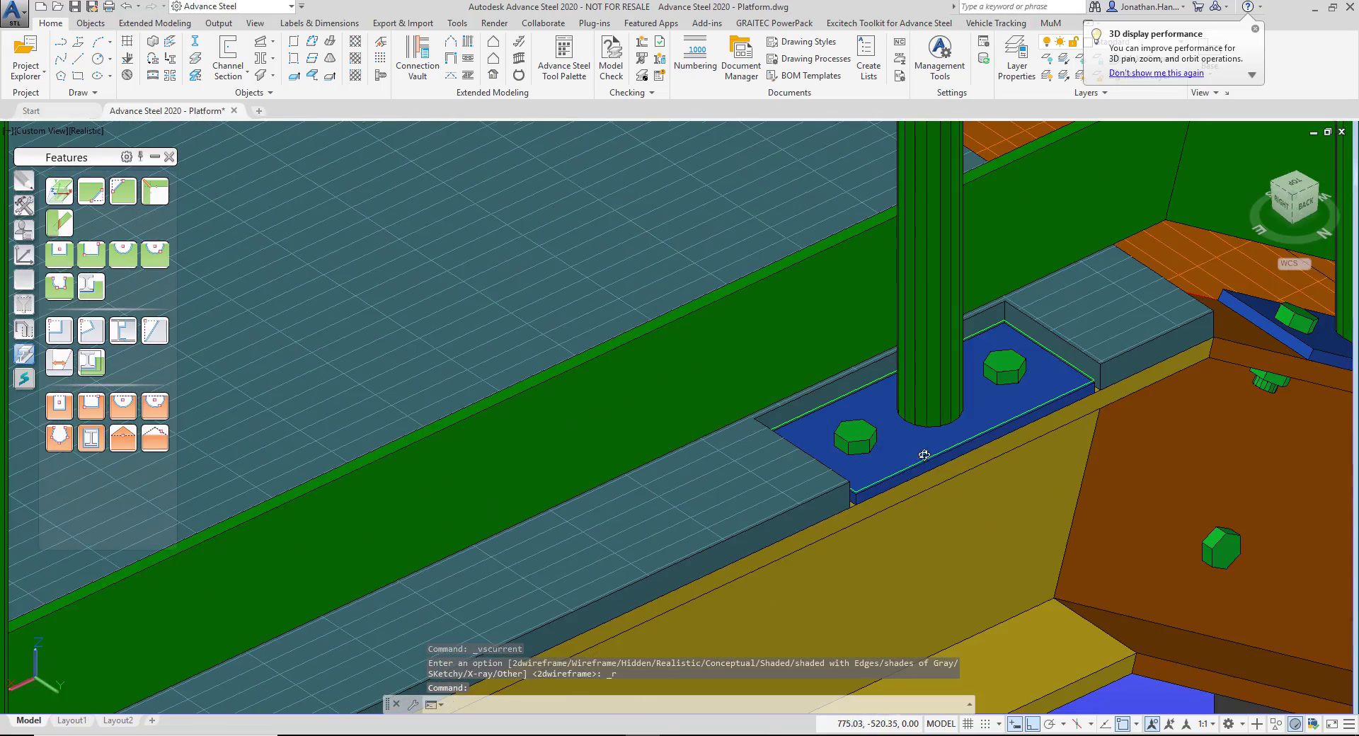
{"action": "middle_click_drag", "start_coordinate": [924, 454], "coordinate": [761, 458], "text": "shift"}
{"action": "scroll", "coordinate": [1042, 378], "scroll_direction": "down", "scroll_amount": 8}
{"action": "scroll", "coordinate": [1136, 445], "scroll_direction": "down", "scroll_amount": 5}
{"action": "scroll", "coordinate": [1161, 510], "scroll_direction": "up", "scroll_amount": 2}
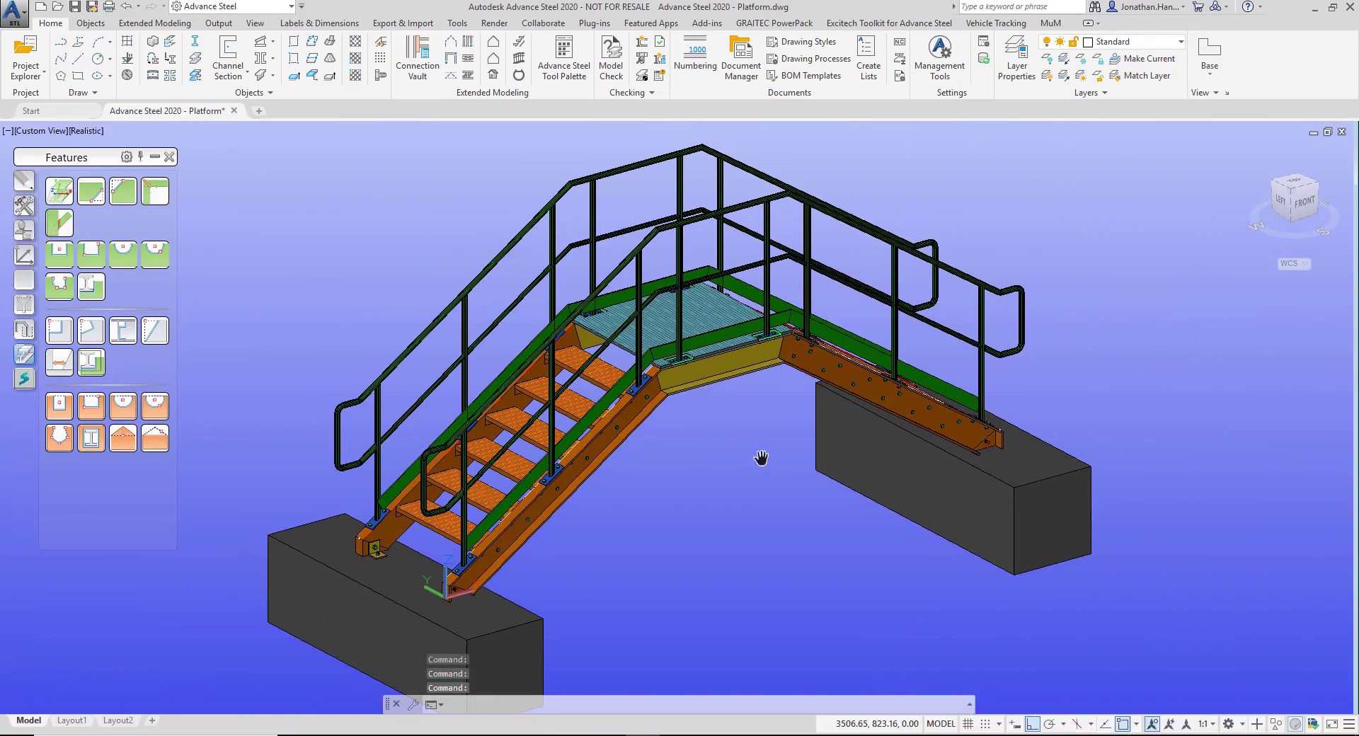
{"action": "middle_click", "coordinate": [761, 458]}
{"action": "middle_click", "coordinate": [761, 458]}
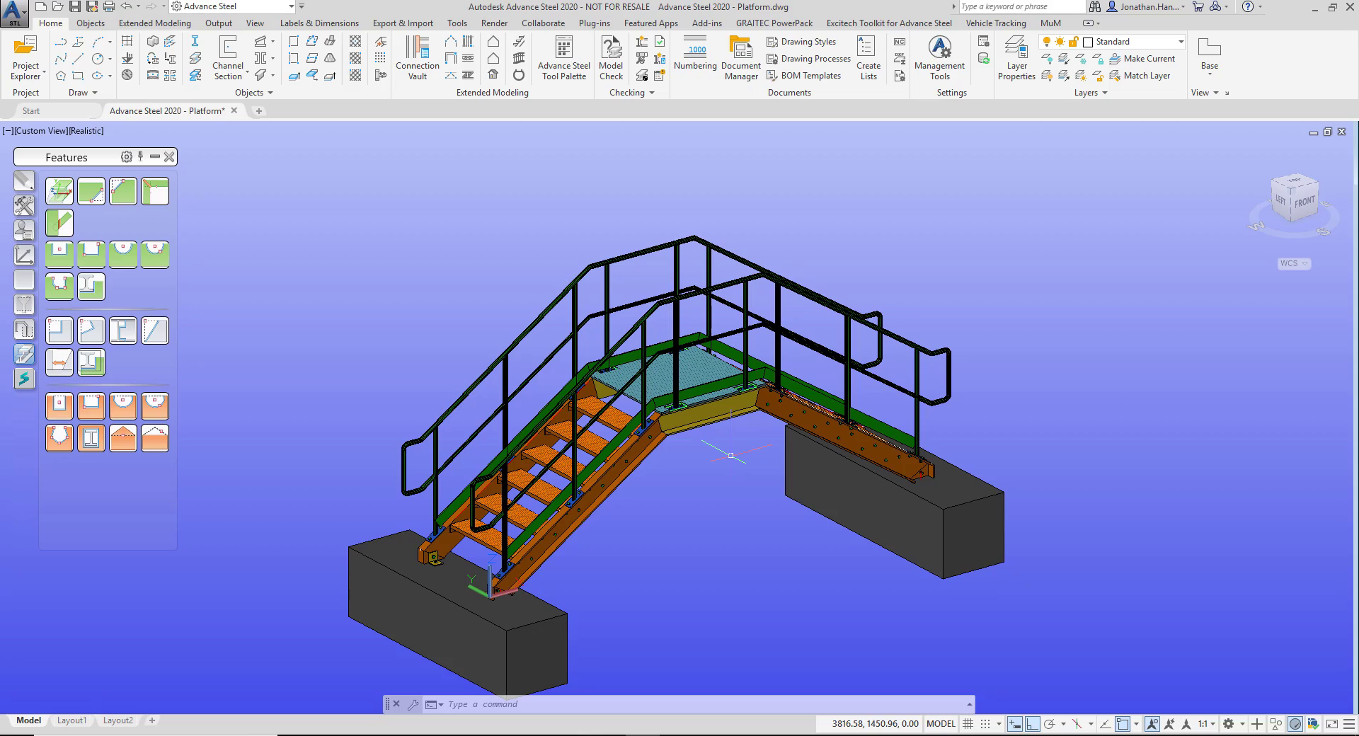
{"action": "middle_click_drag", "start_coordinate": [946, 425], "coordinate": [471, 440], "text": "shift"}
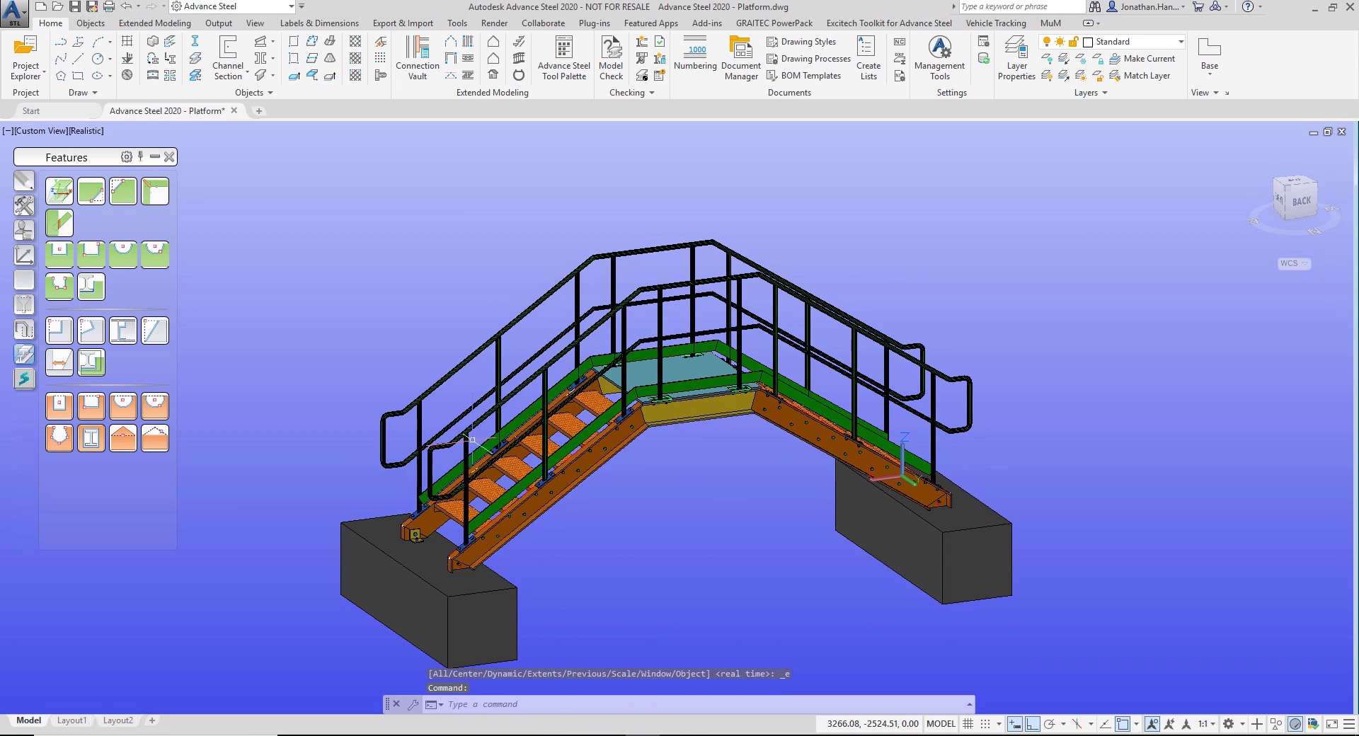